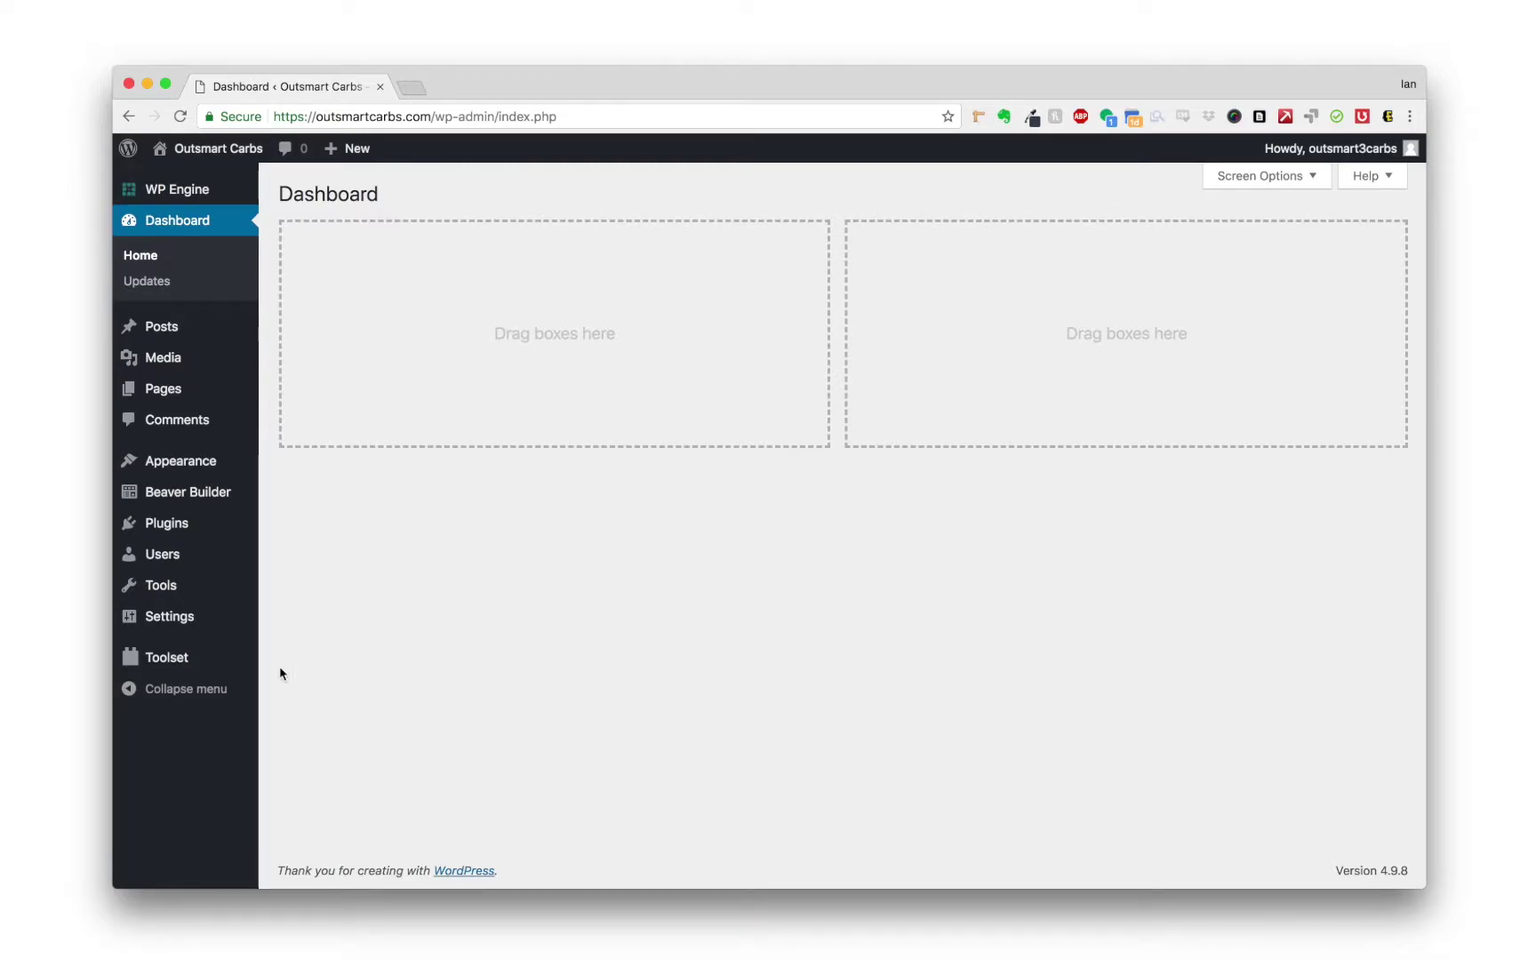
# Step: Go to the Toolset Post Types list from the admin sidebar
pyautogui.moveTo(183, 671)
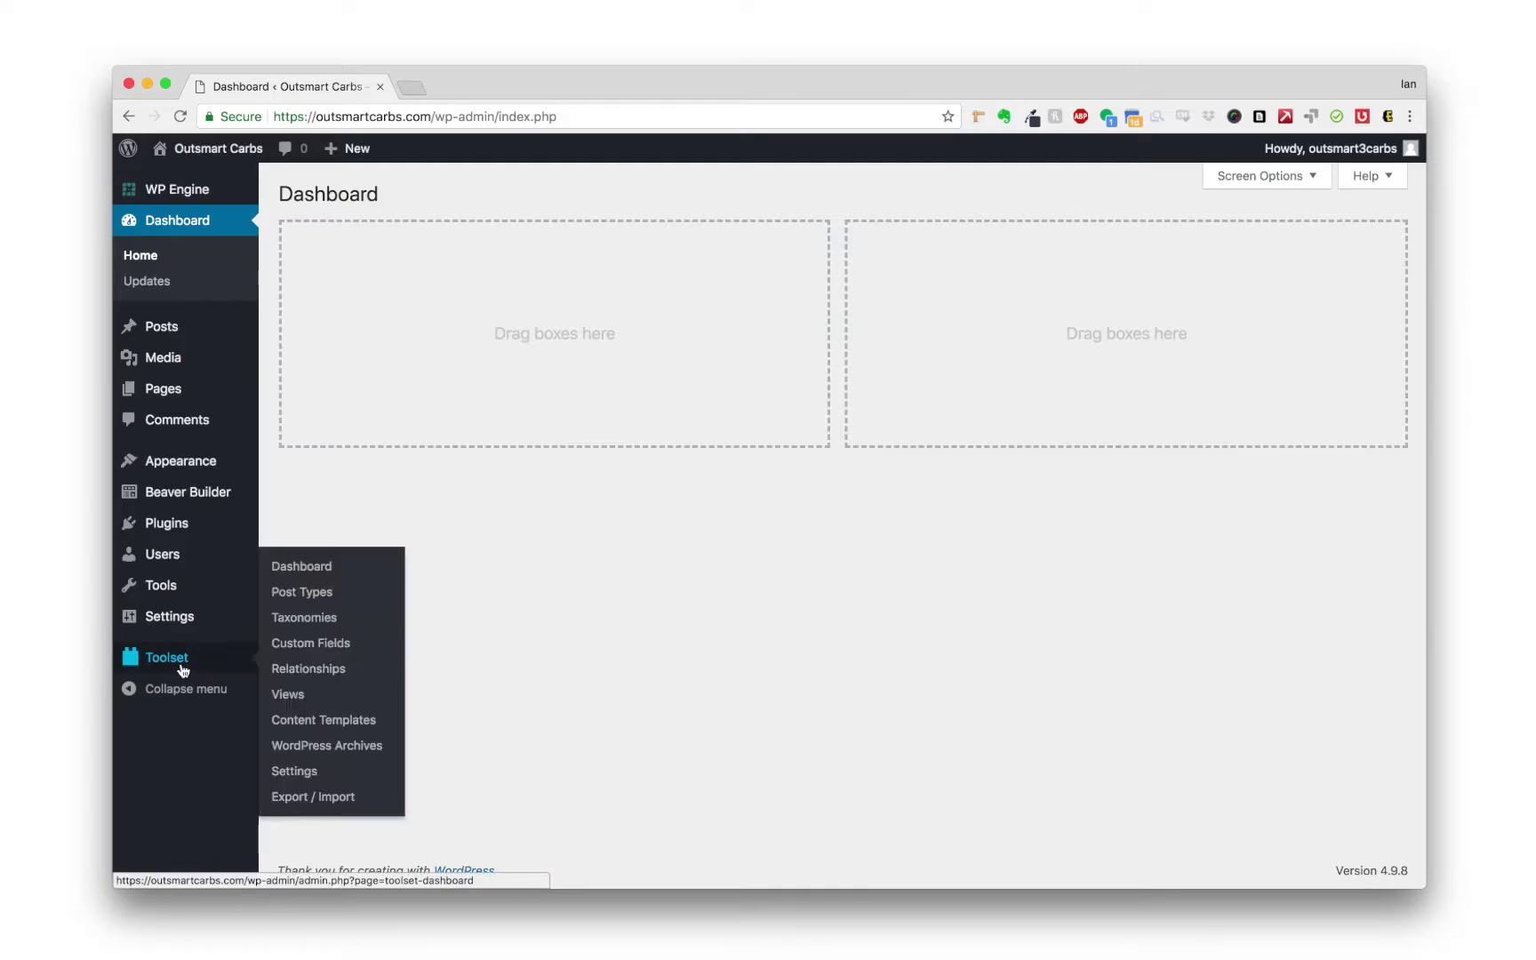
pyautogui.click(307, 597)
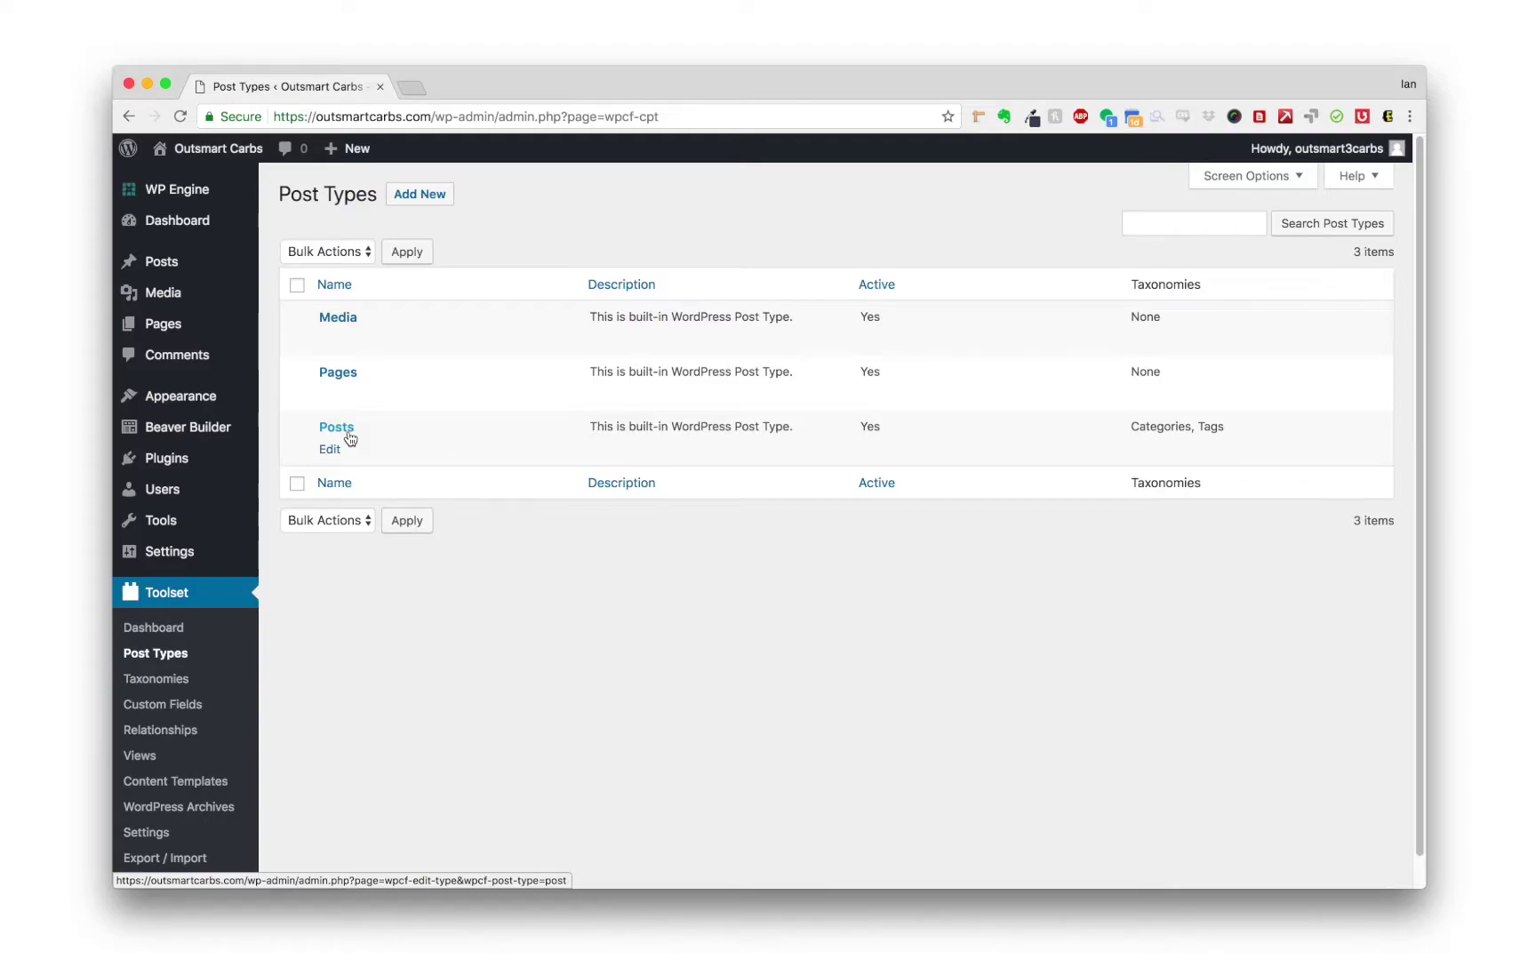
# Step: Create a new post type named Products, singular Product, with the slug low-carb
pyautogui.click(419, 195)
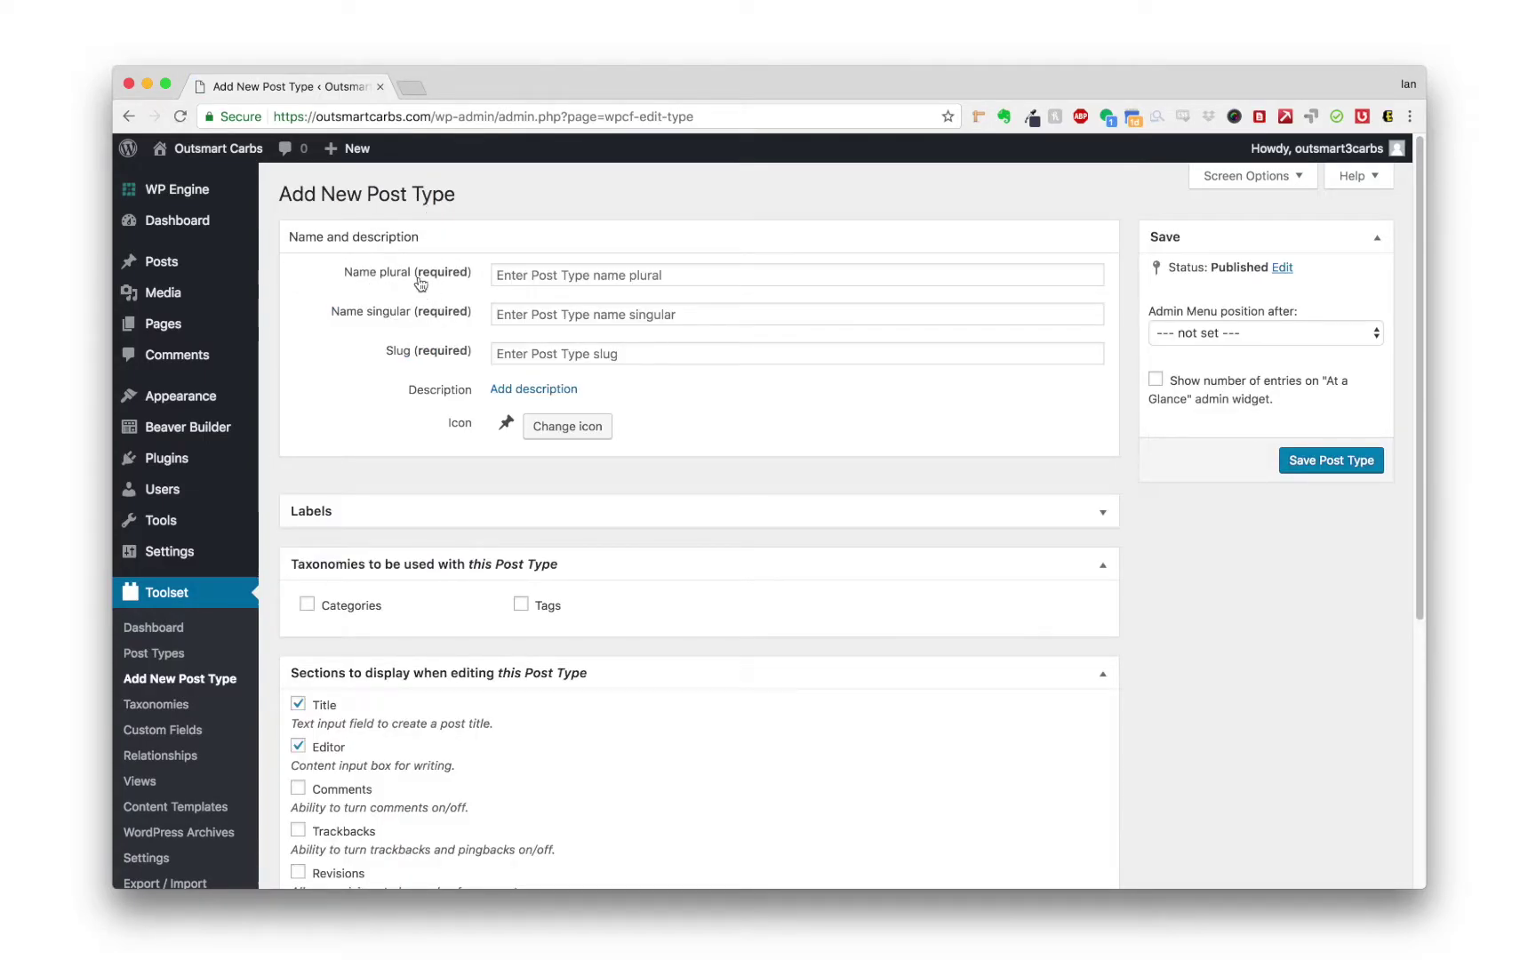
pyautogui.click(540, 277)
pyautogui.write('P')
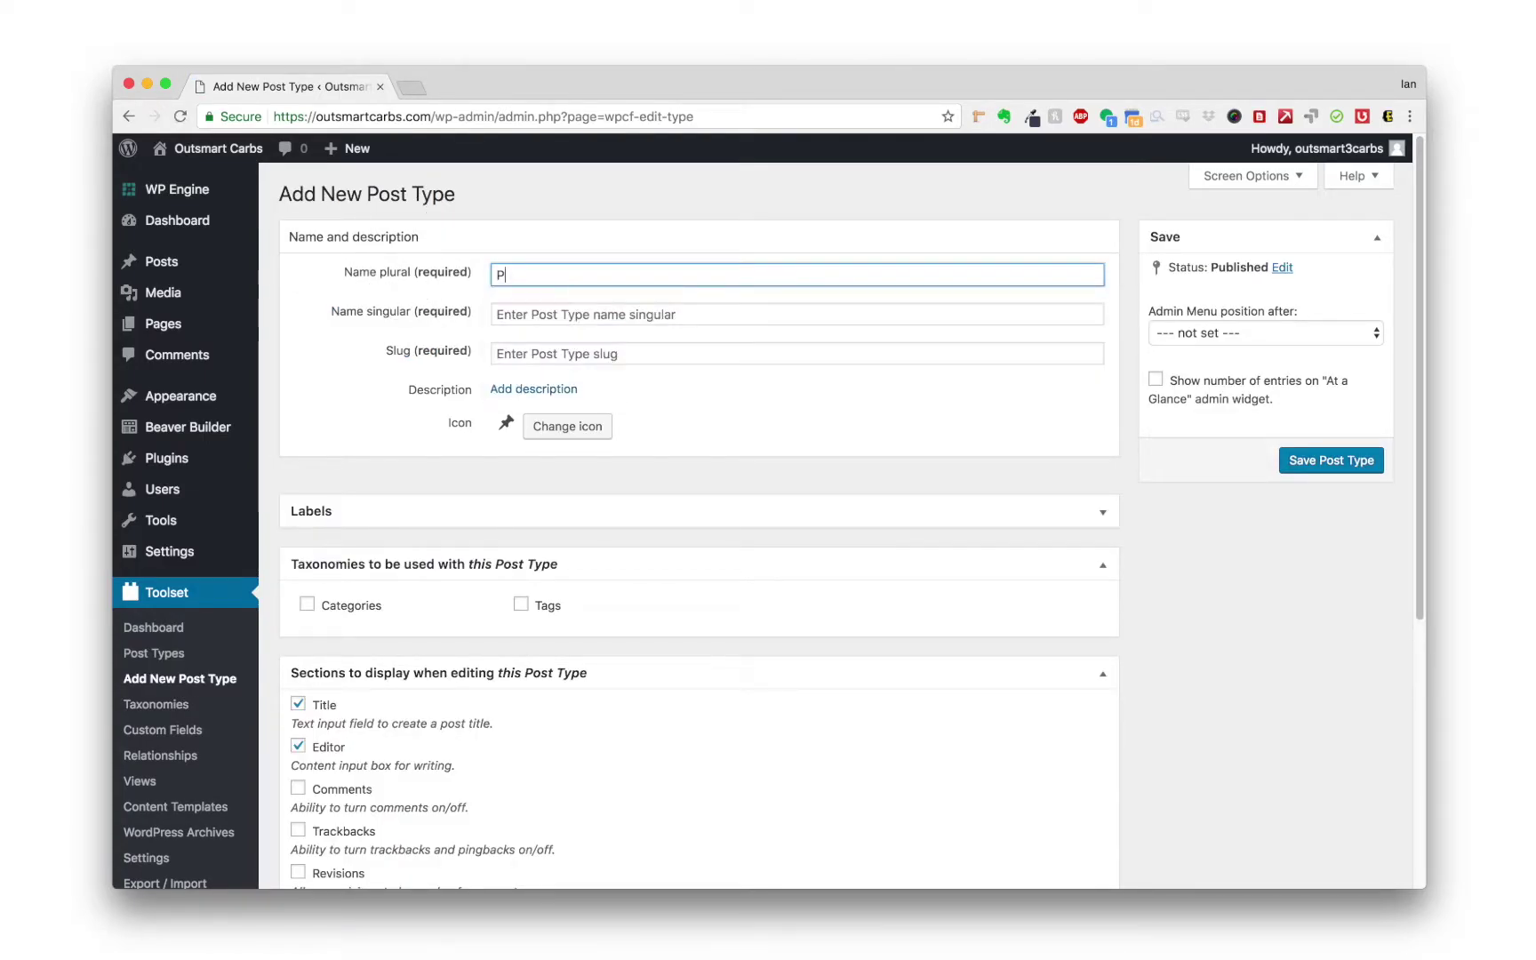
pyautogui.write('roducts')
pyautogui.click(555, 310)
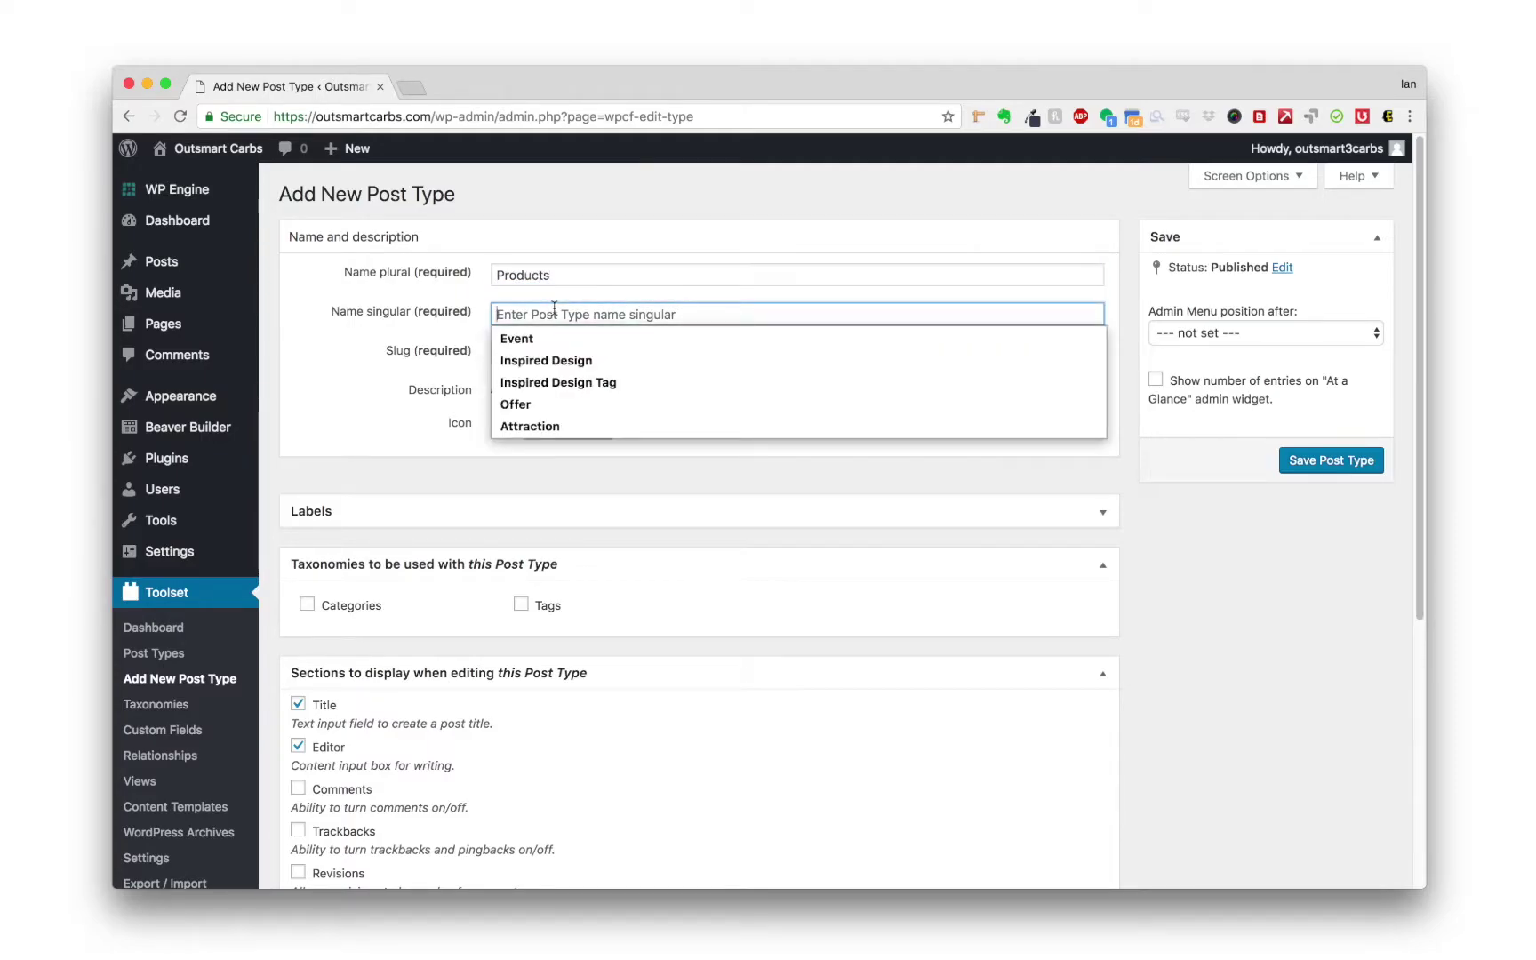
pyautogui.write('Product')
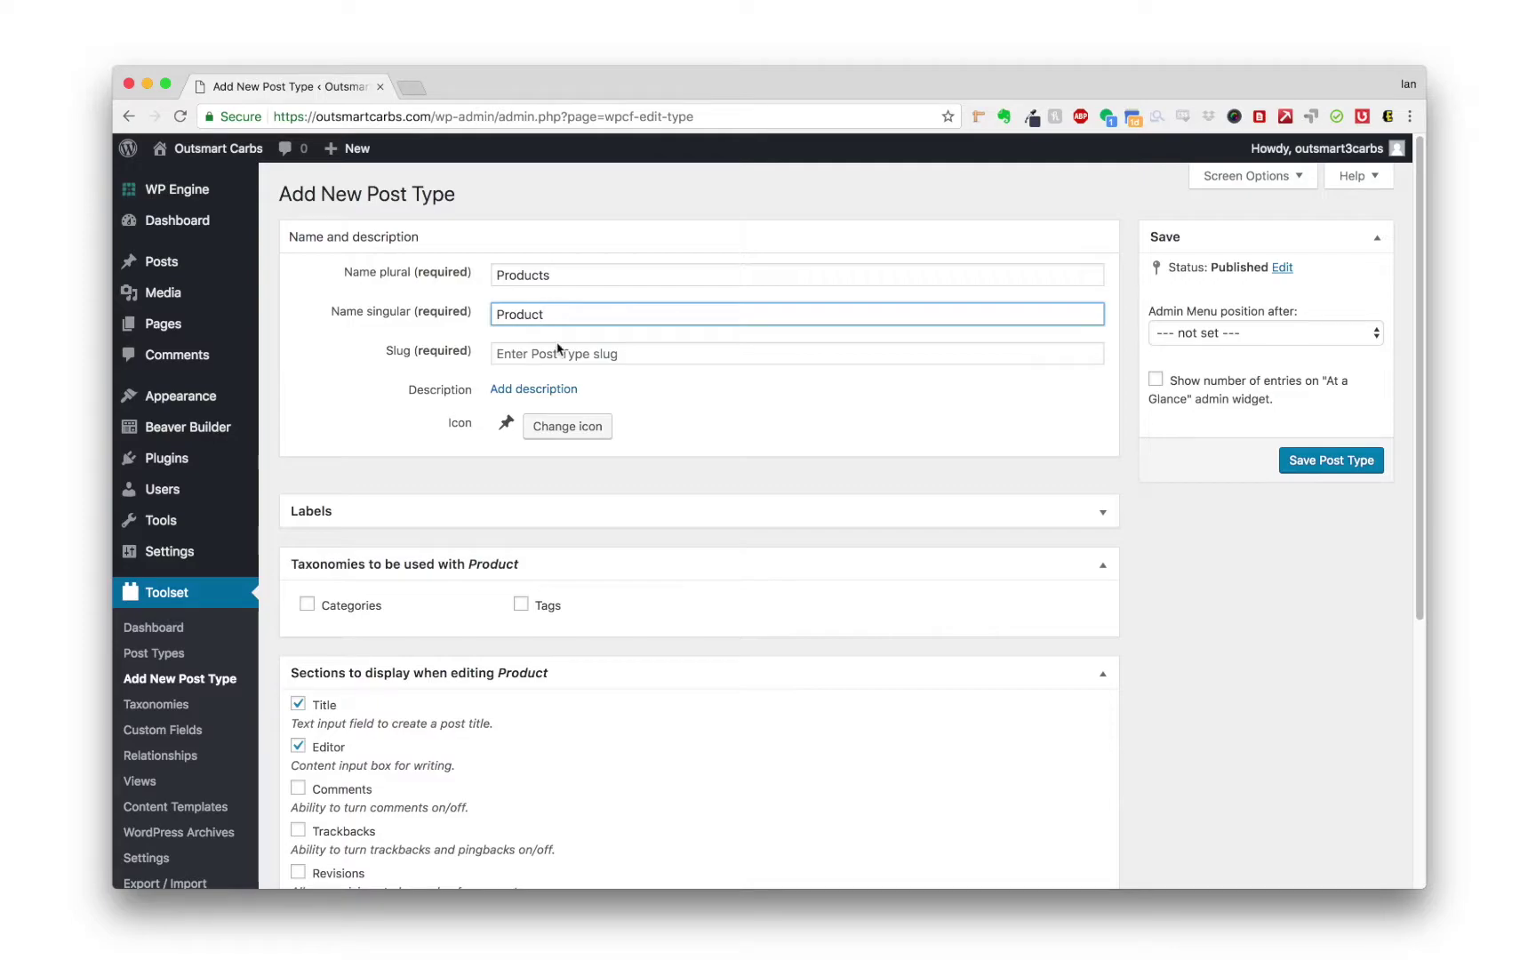
pyautogui.click(557, 354)
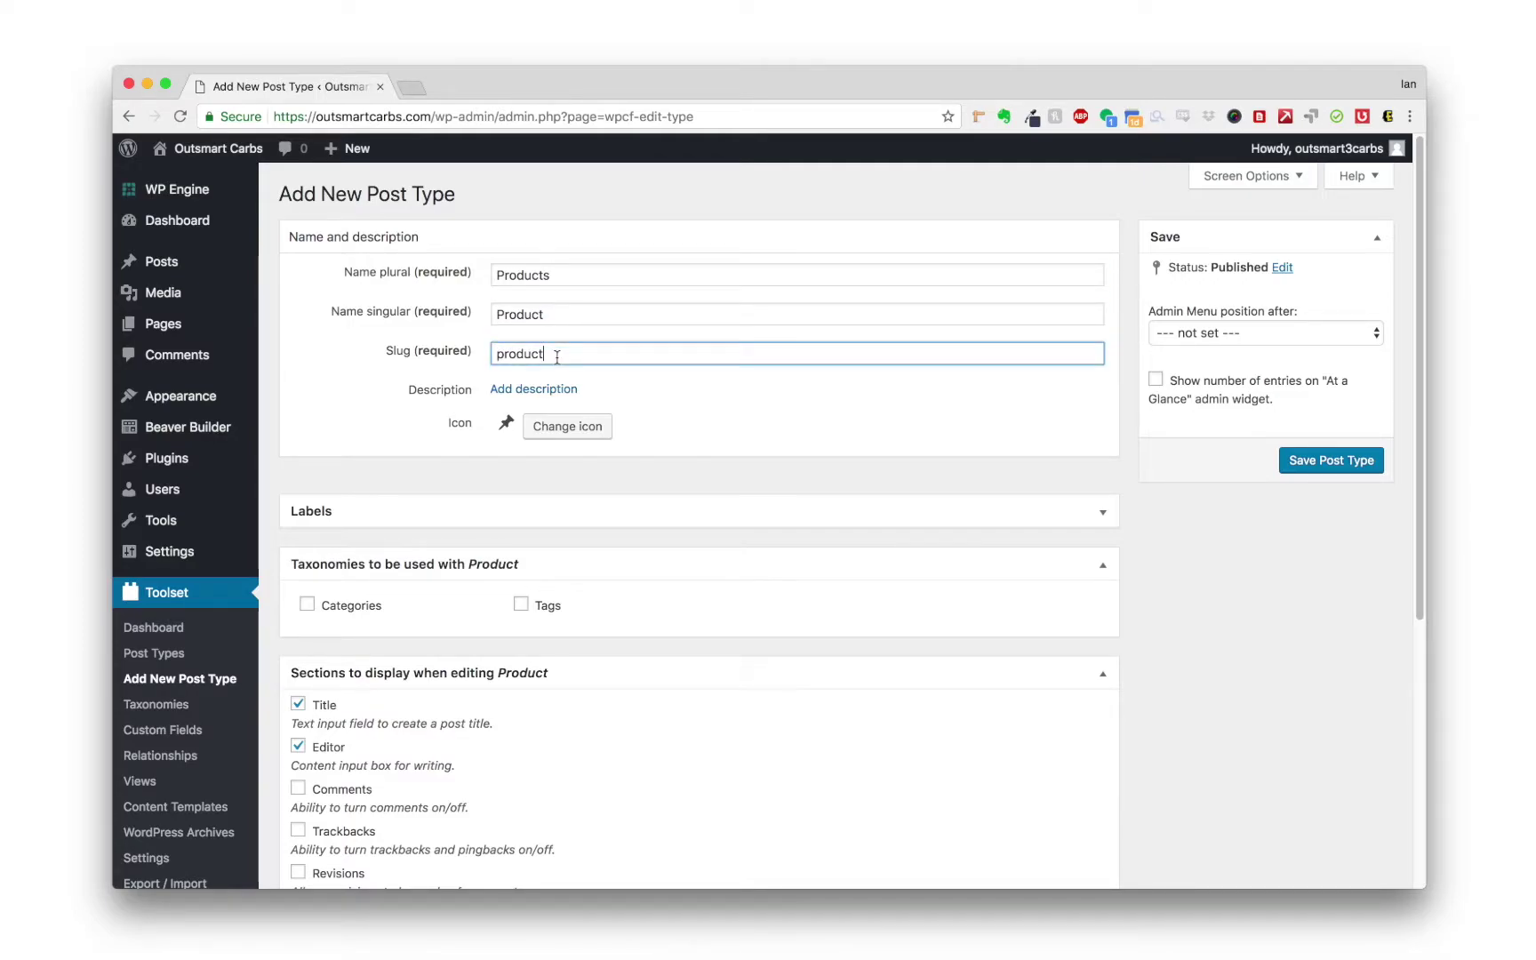
pyautogui.moveTo(547, 354); pyautogui.dragTo(499, 356)
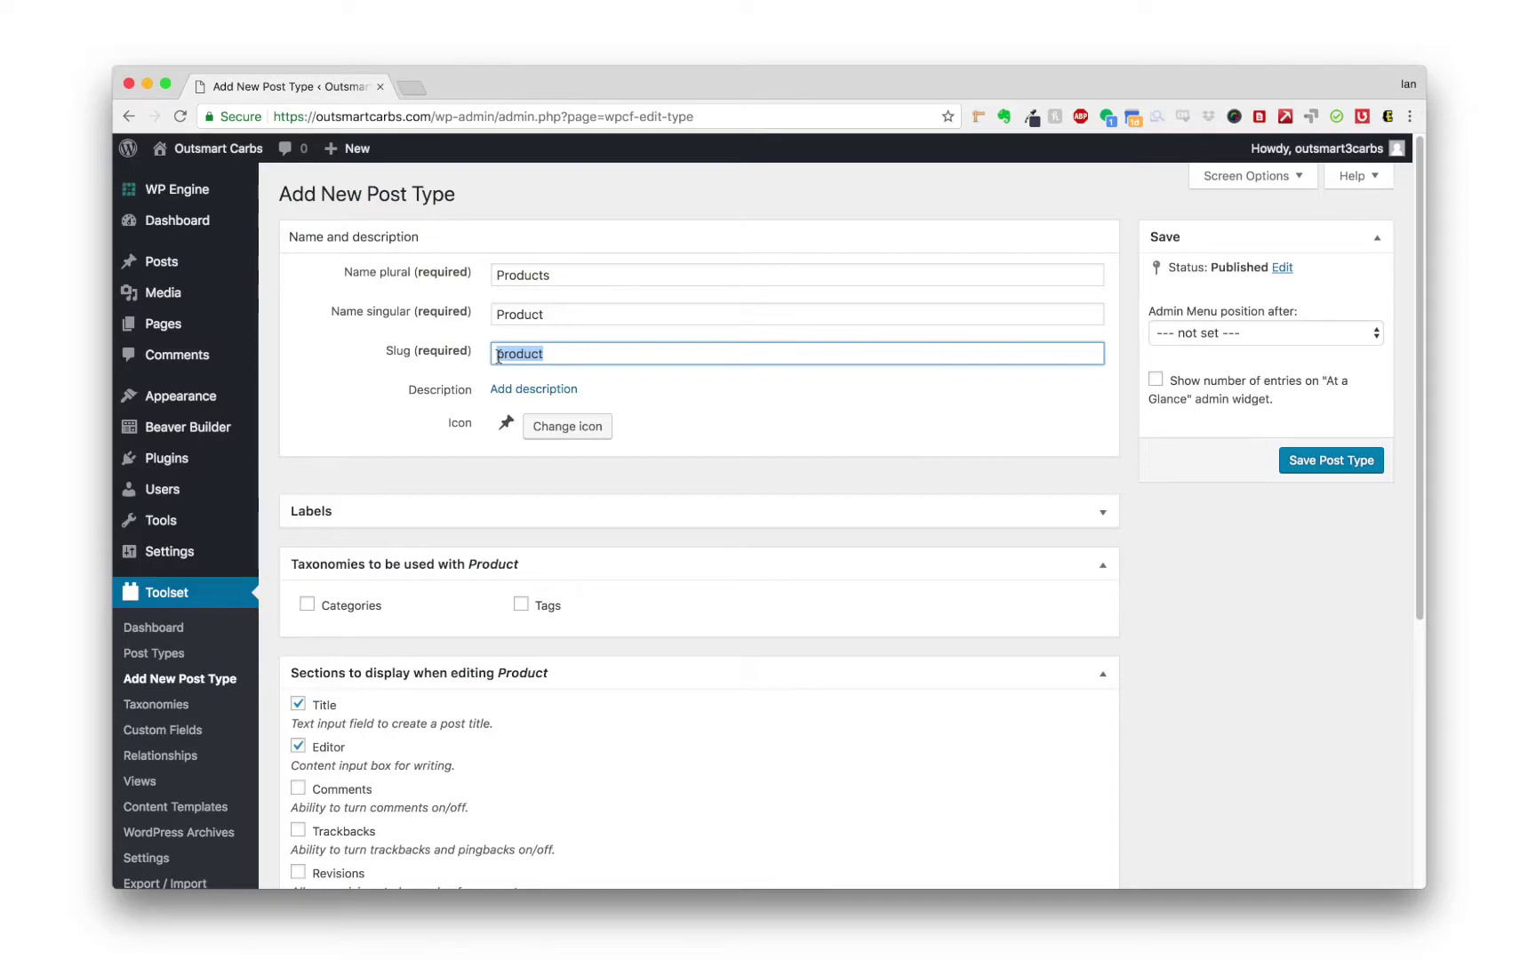
pyautogui.press('BackSpace')
pyautogui.write('low-carb')
pyautogui.click(569, 483)
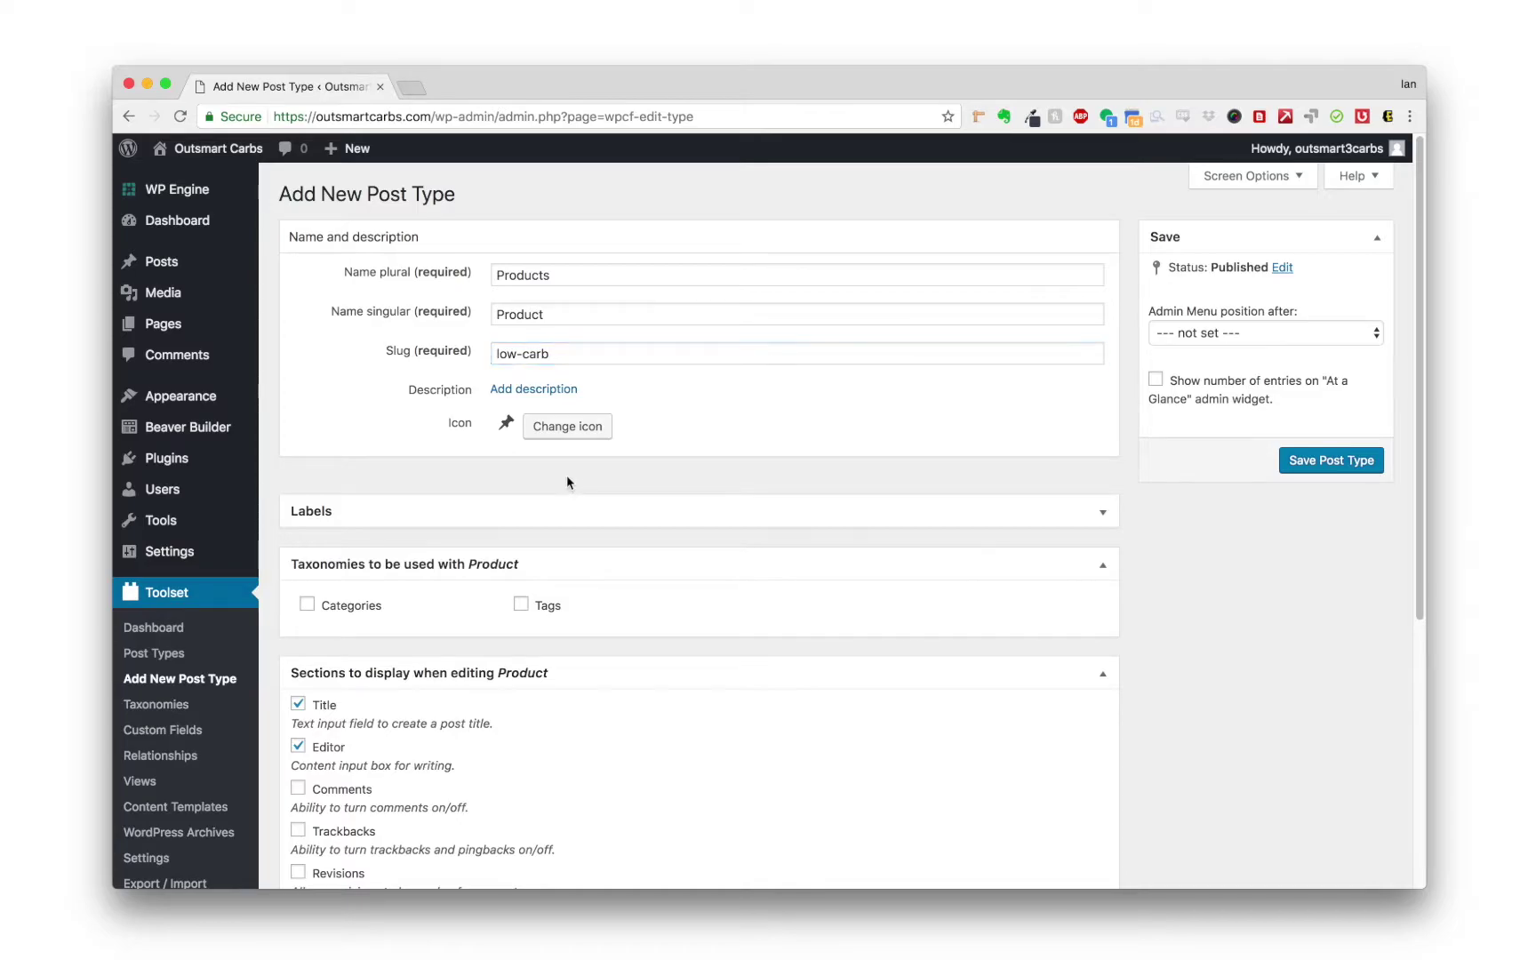
# Step: Choose the index card icon for the Products post type
pyautogui.click(566, 430)
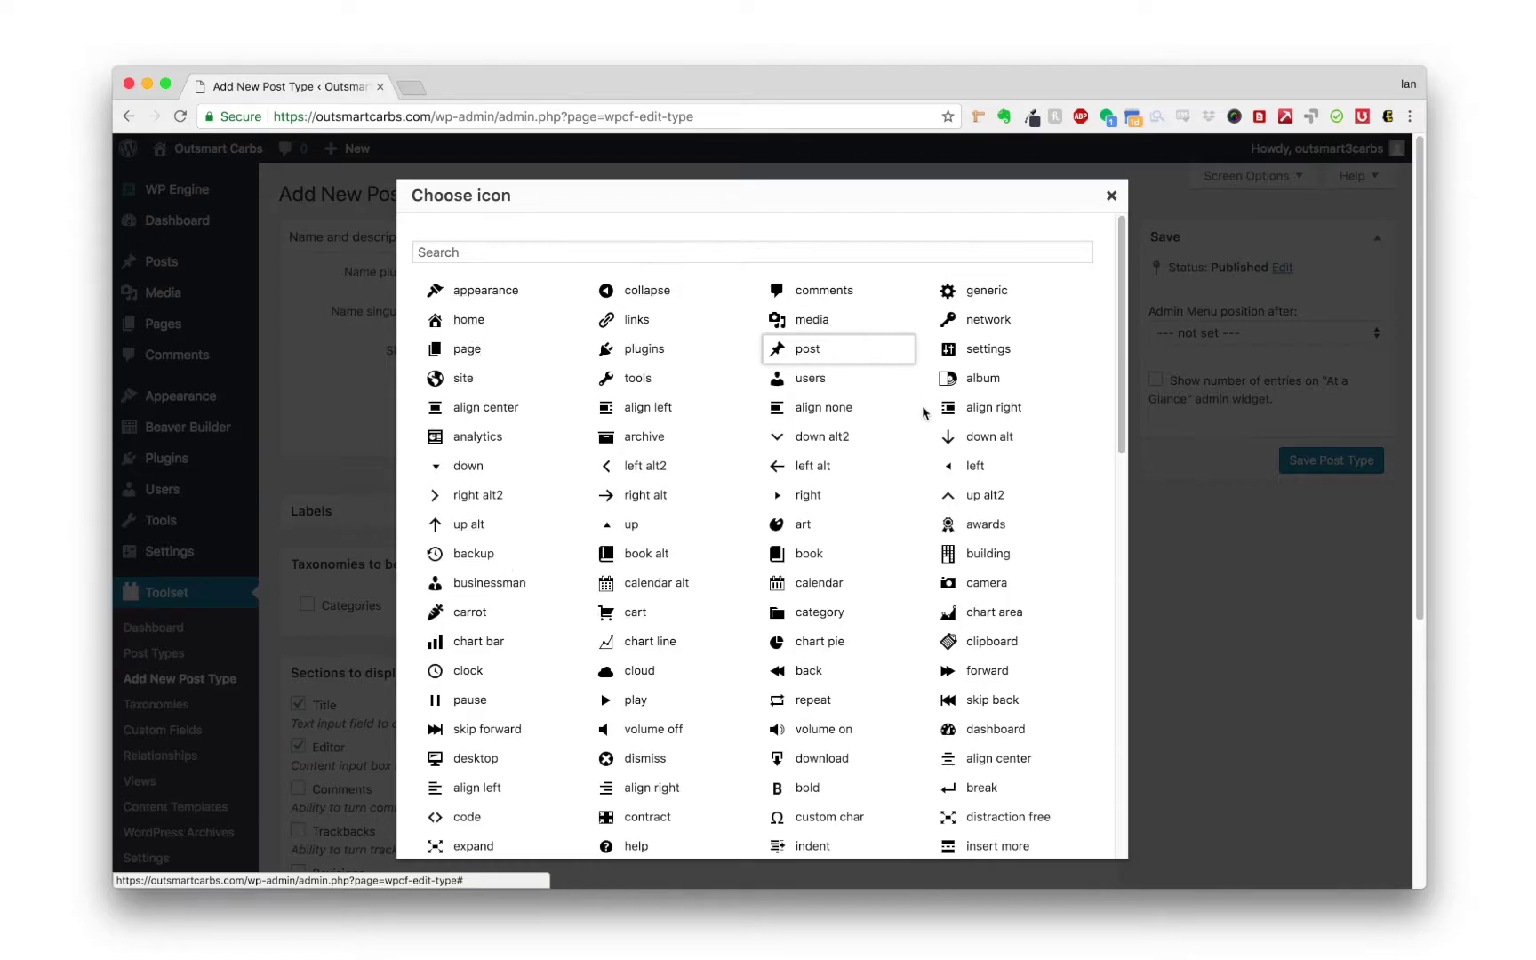
pyautogui.scroll(-3, 905, 606)
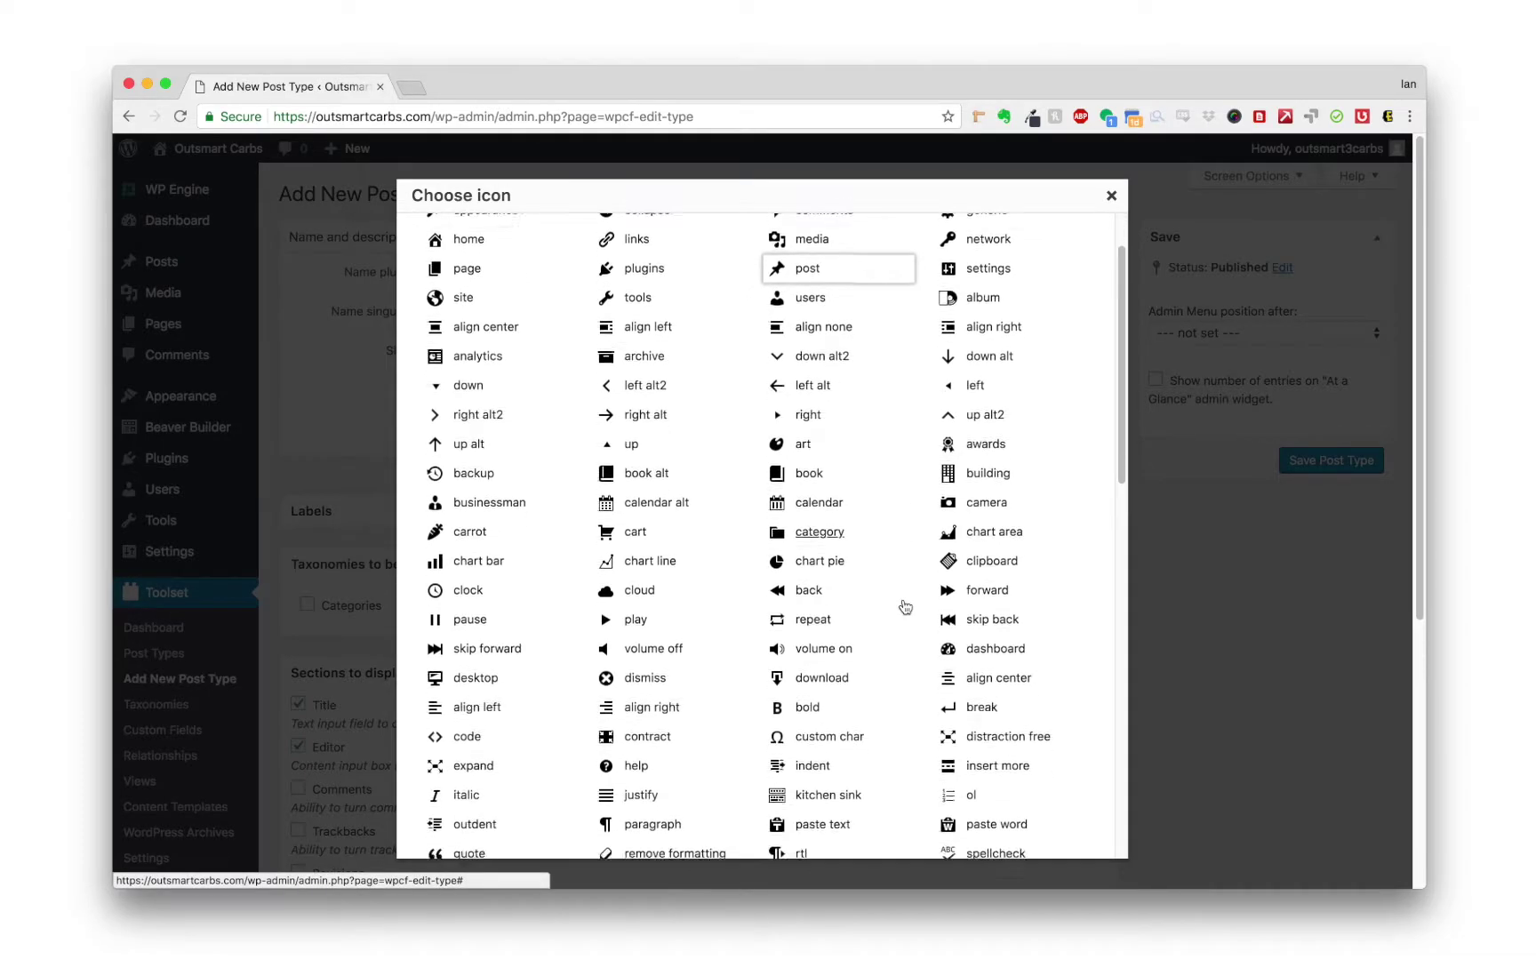
pyautogui.scroll(-8, 905, 607)
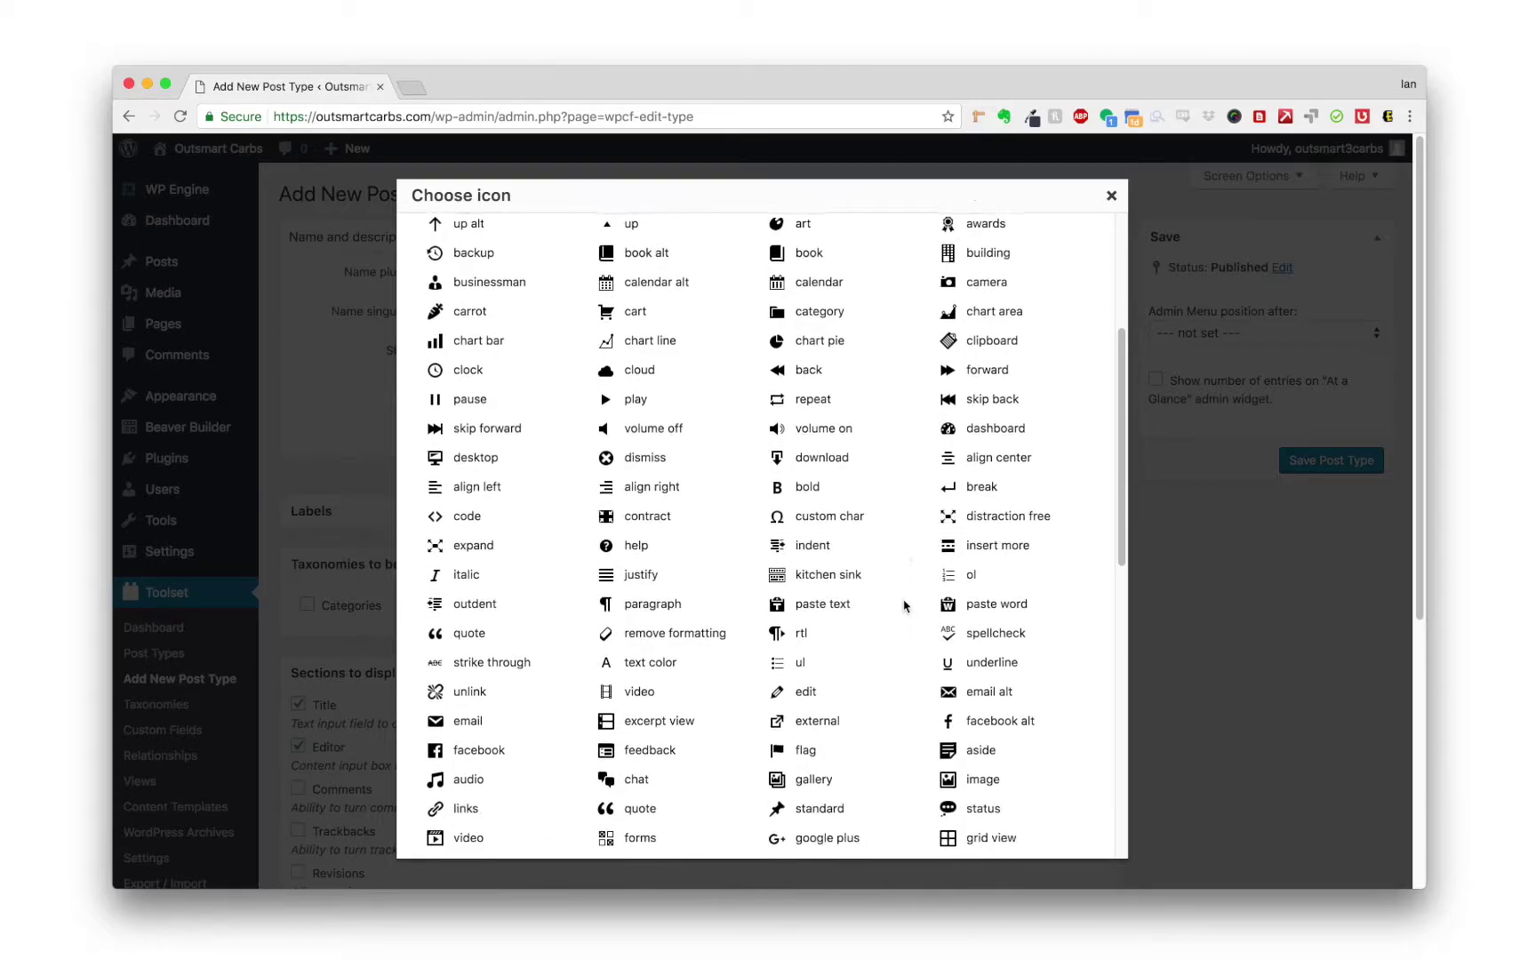
pyautogui.scroll(-8, 905, 606)
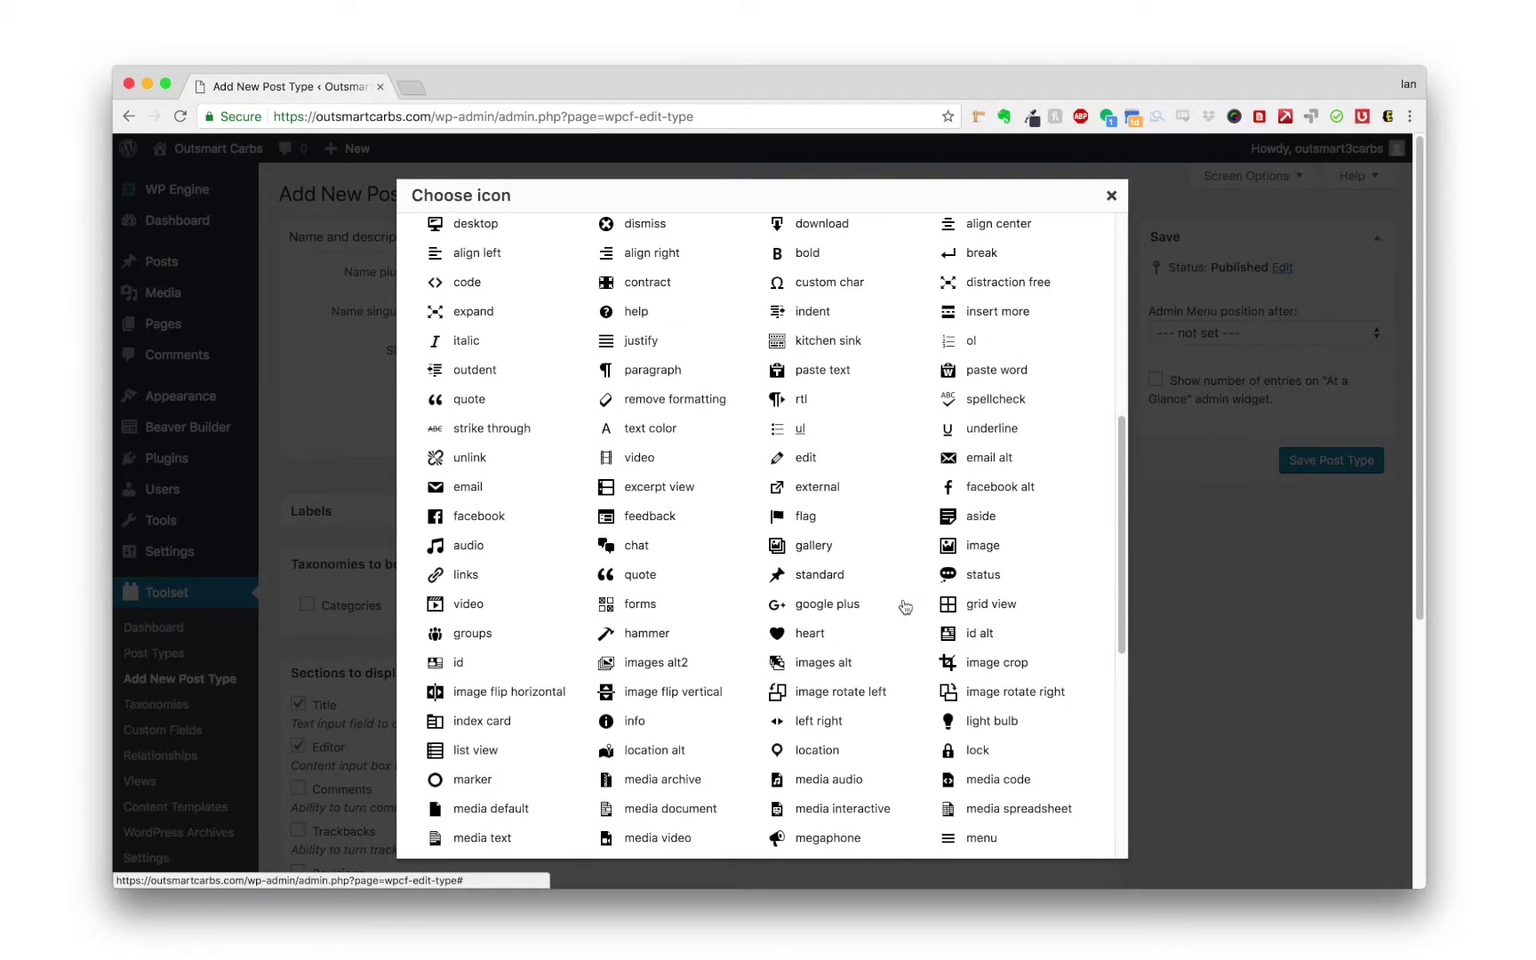
pyautogui.scroll(-4, 905, 606)
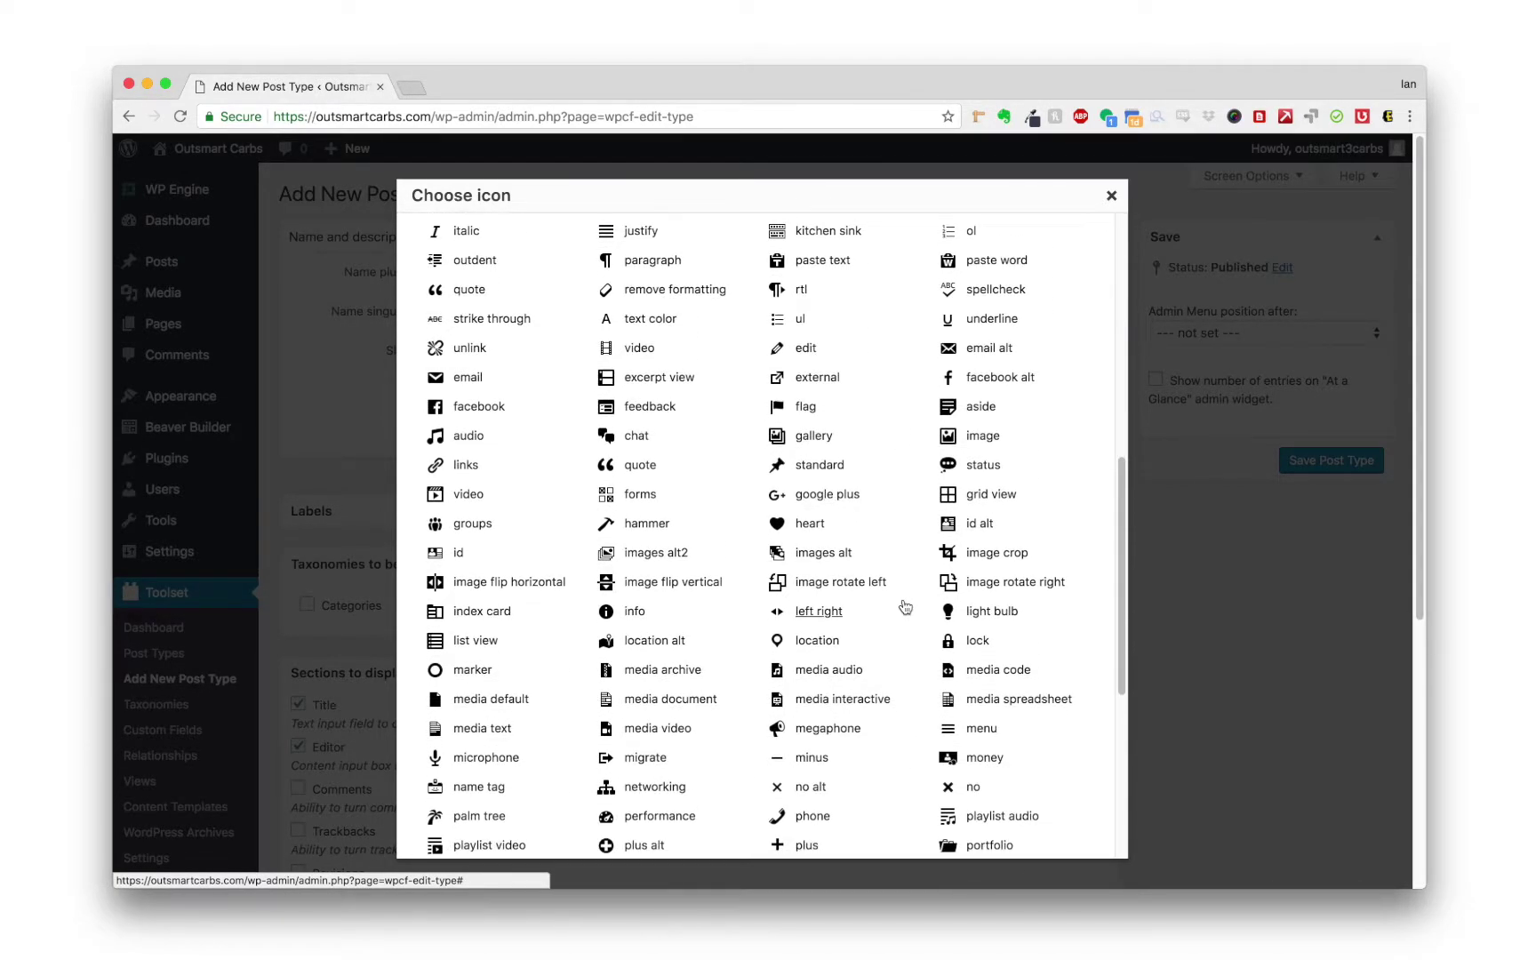
pyautogui.scroll(-6, 905, 606)
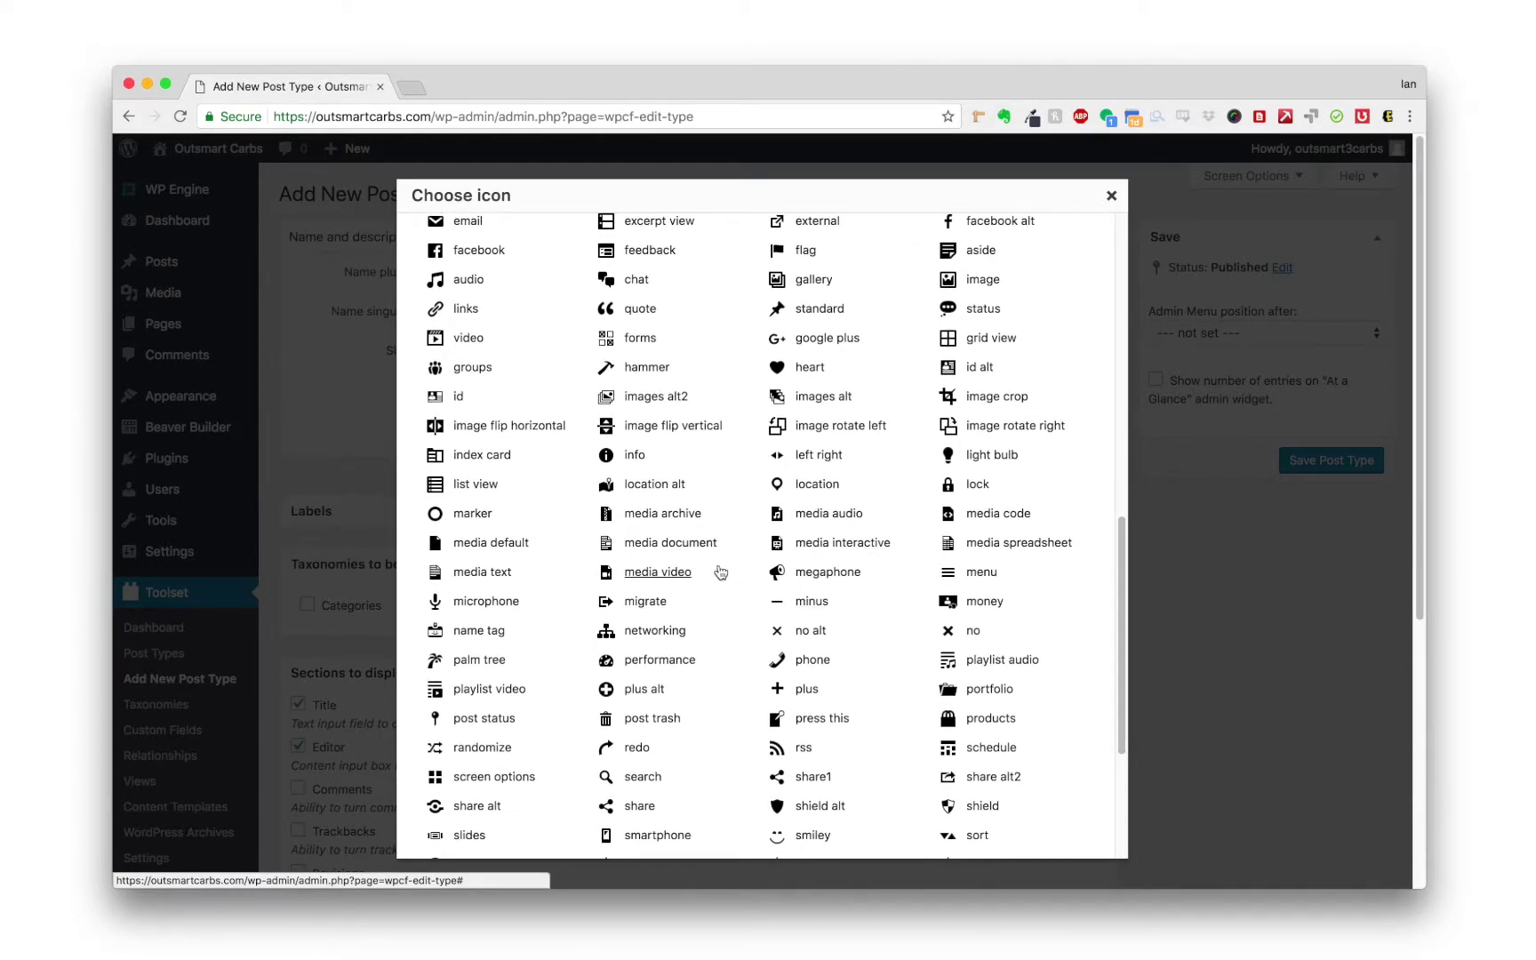
pyautogui.click(495, 457)
pyautogui.click(495, 457)
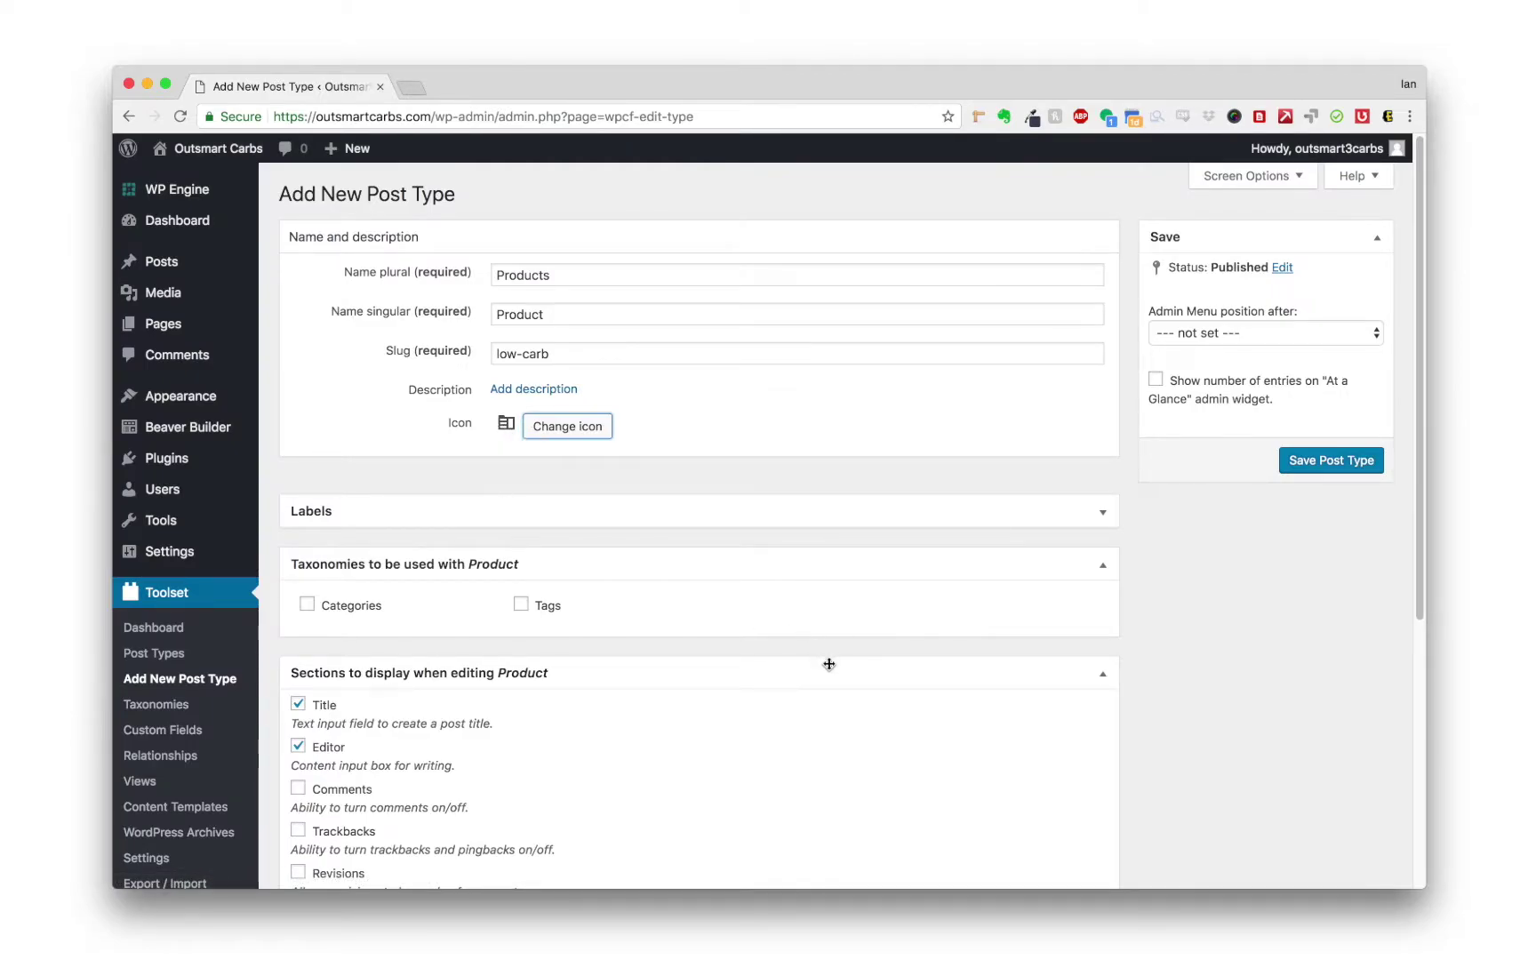
# Step: Turn off the Editor section for the Products post type
pyautogui.scroll(-2, 829, 661)
pyautogui.scroll(2, 828, 664)
pyautogui.click(298, 747)
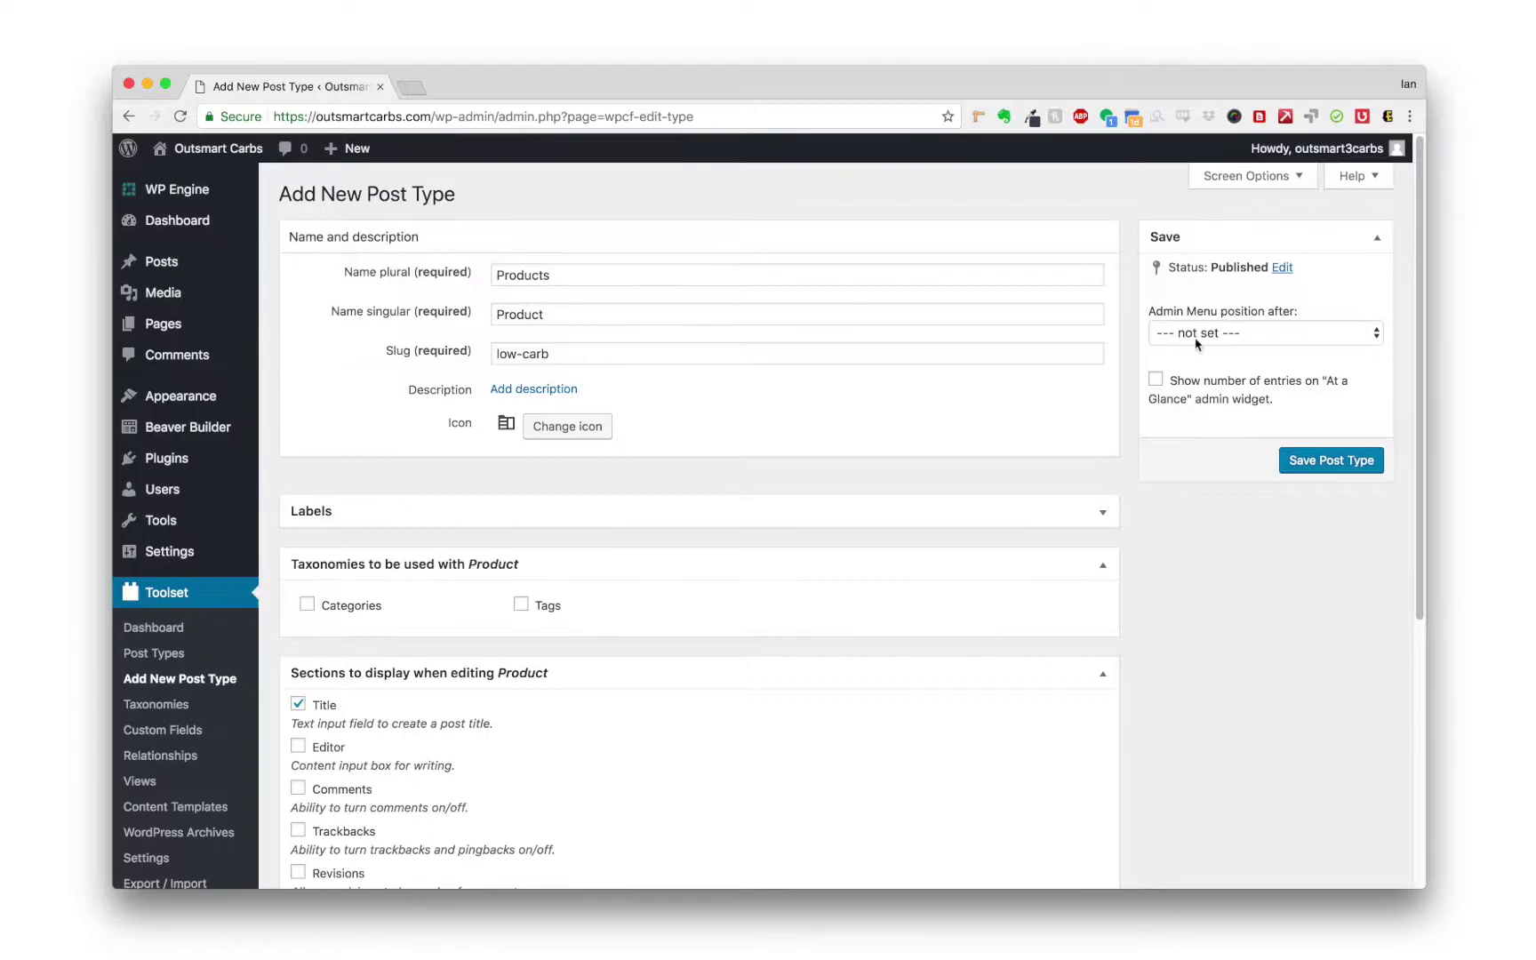
# Step: Place Products after WP Engine in the admin menu and save the post type
pyautogui.click(1244, 336)
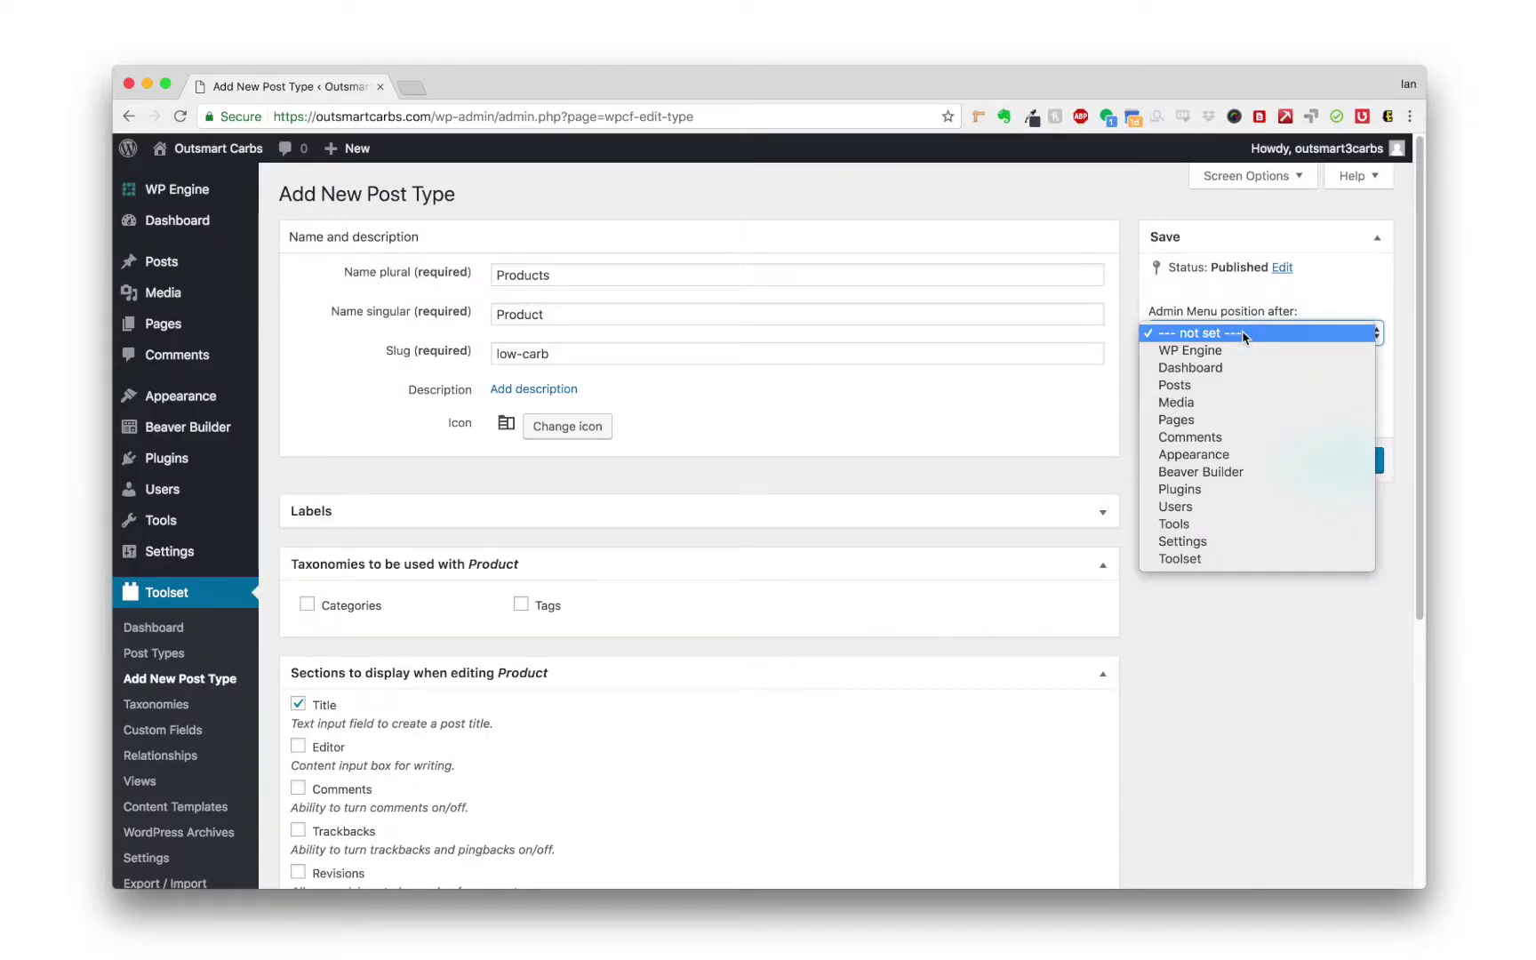
pyautogui.click(1187, 353)
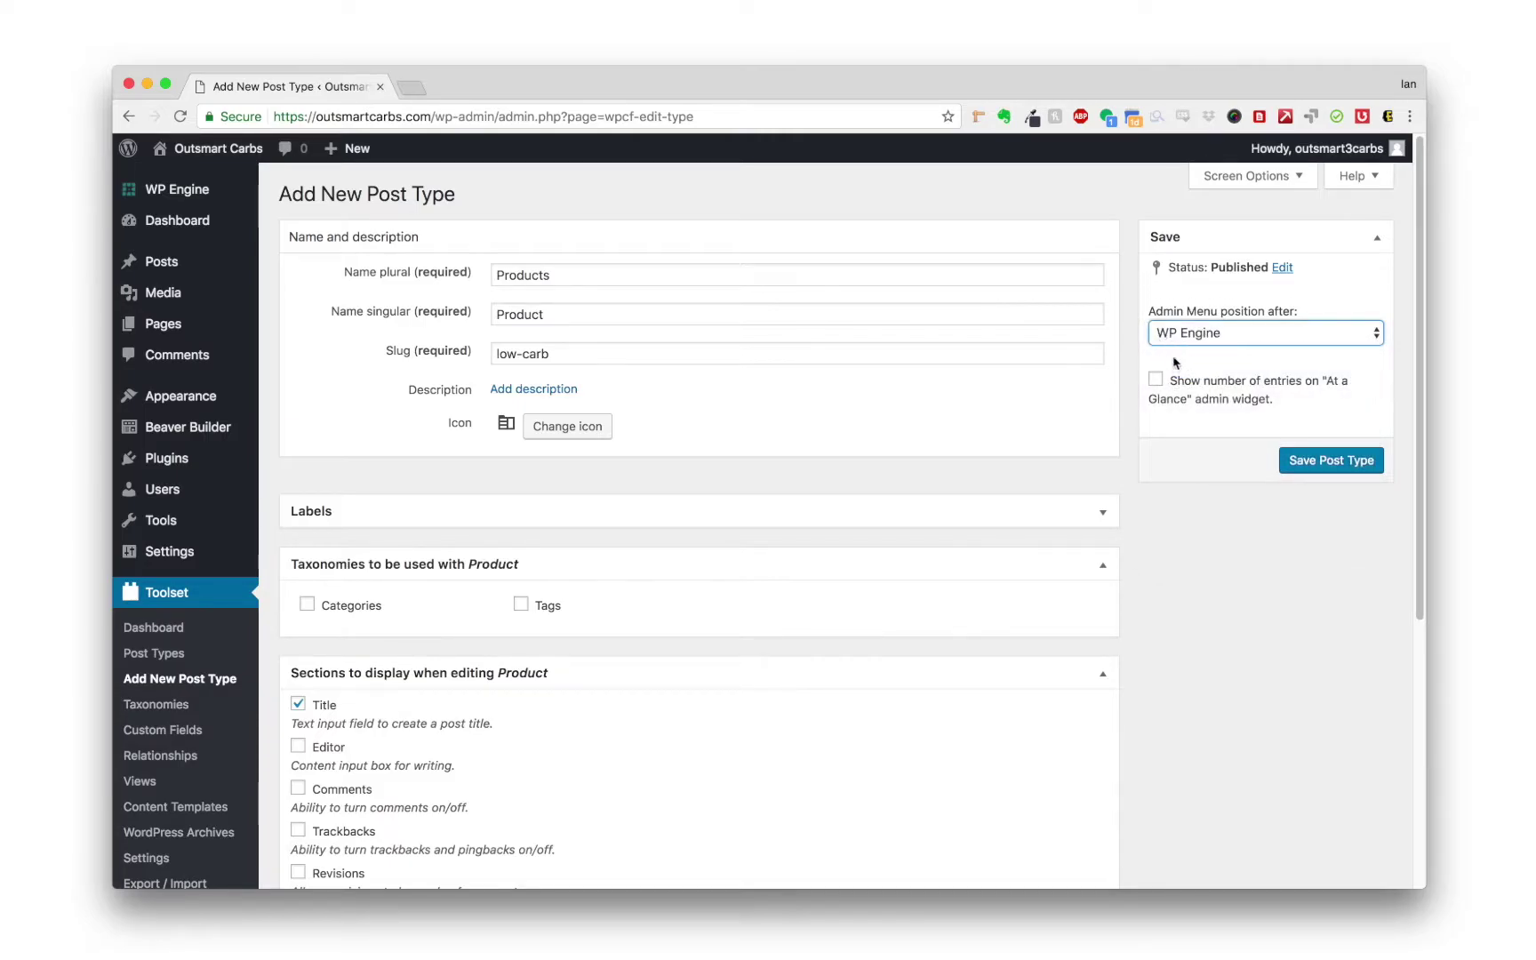
pyautogui.click(1315, 462)
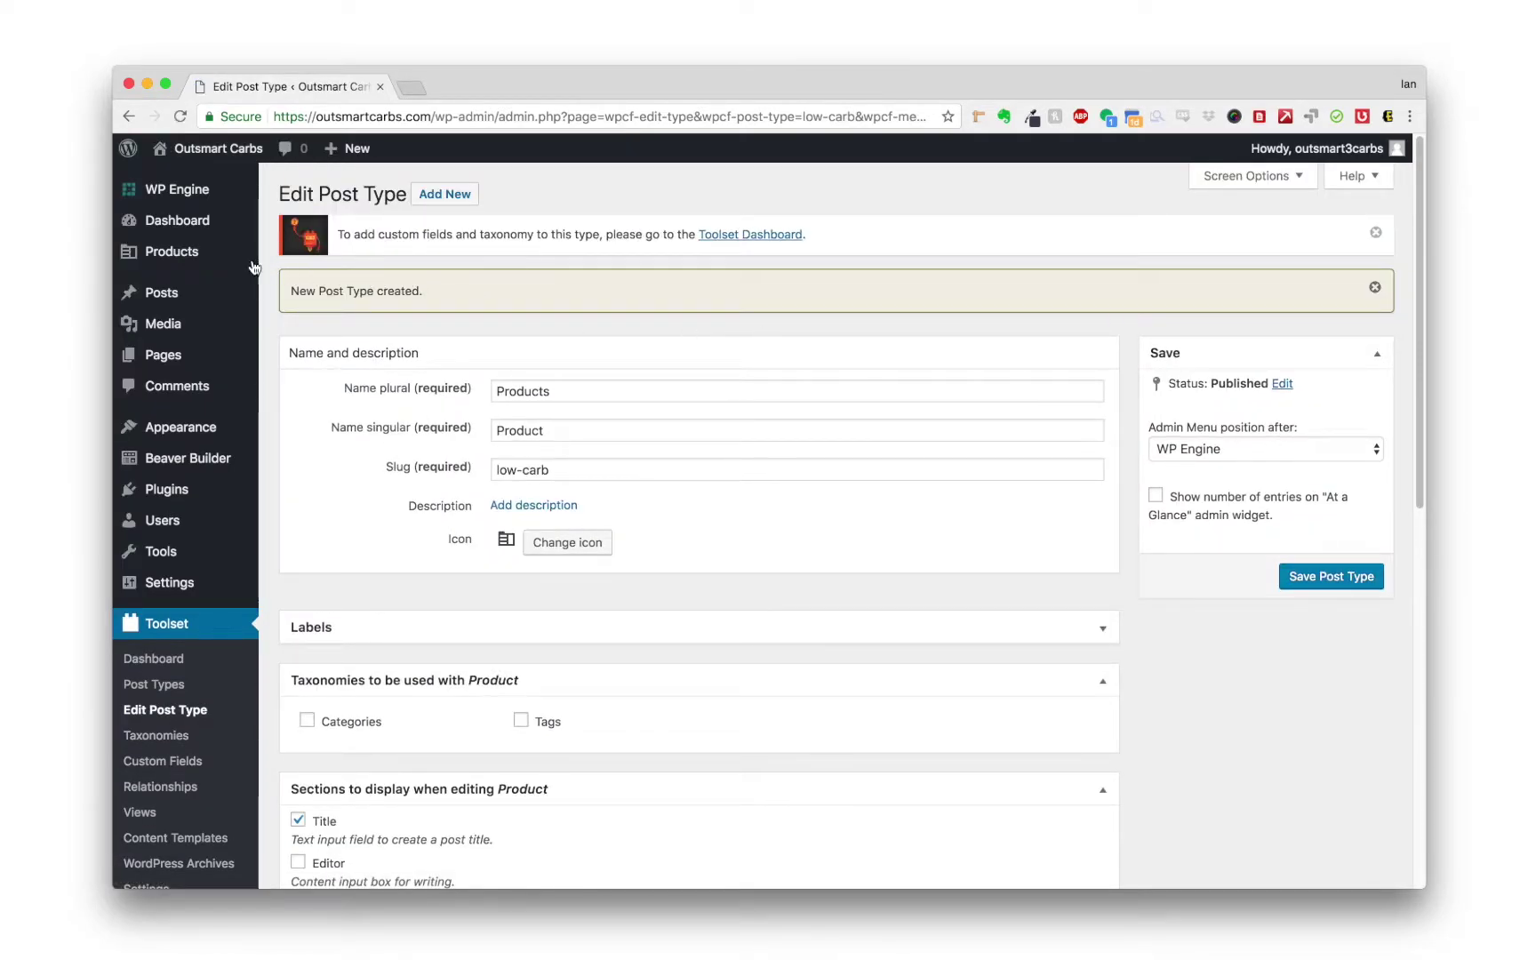
# Step: Open Add New Product in a new browser tab and detach that tab into its own window
pyautogui.moveTo(189, 256)
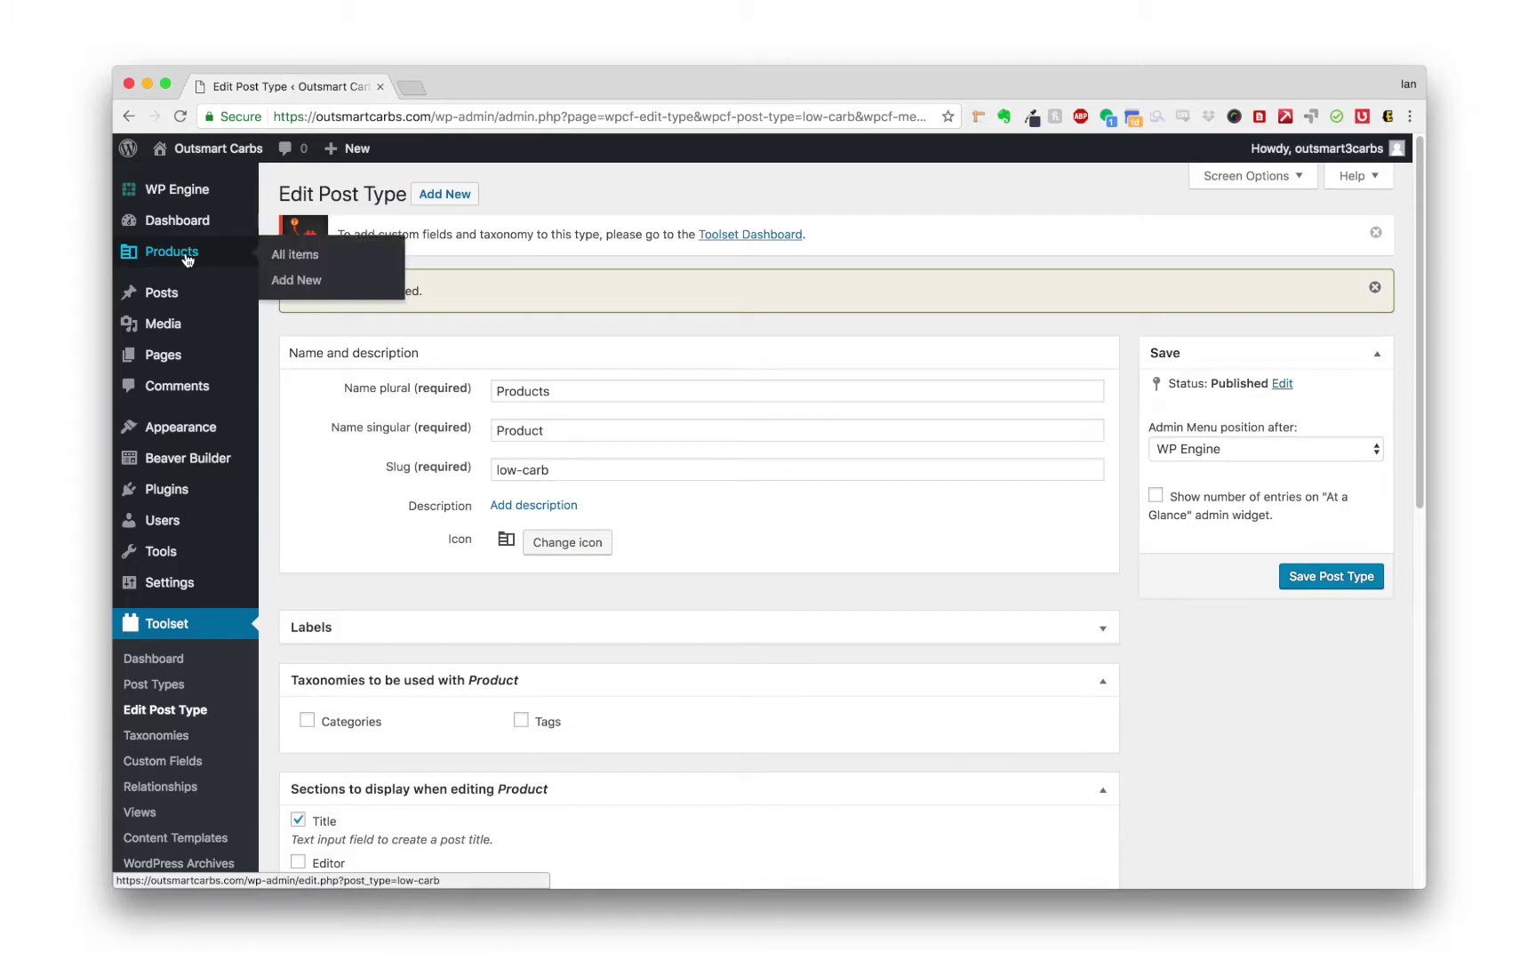
pyautogui.rightClick(298, 280)
pyautogui.click(329, 288)
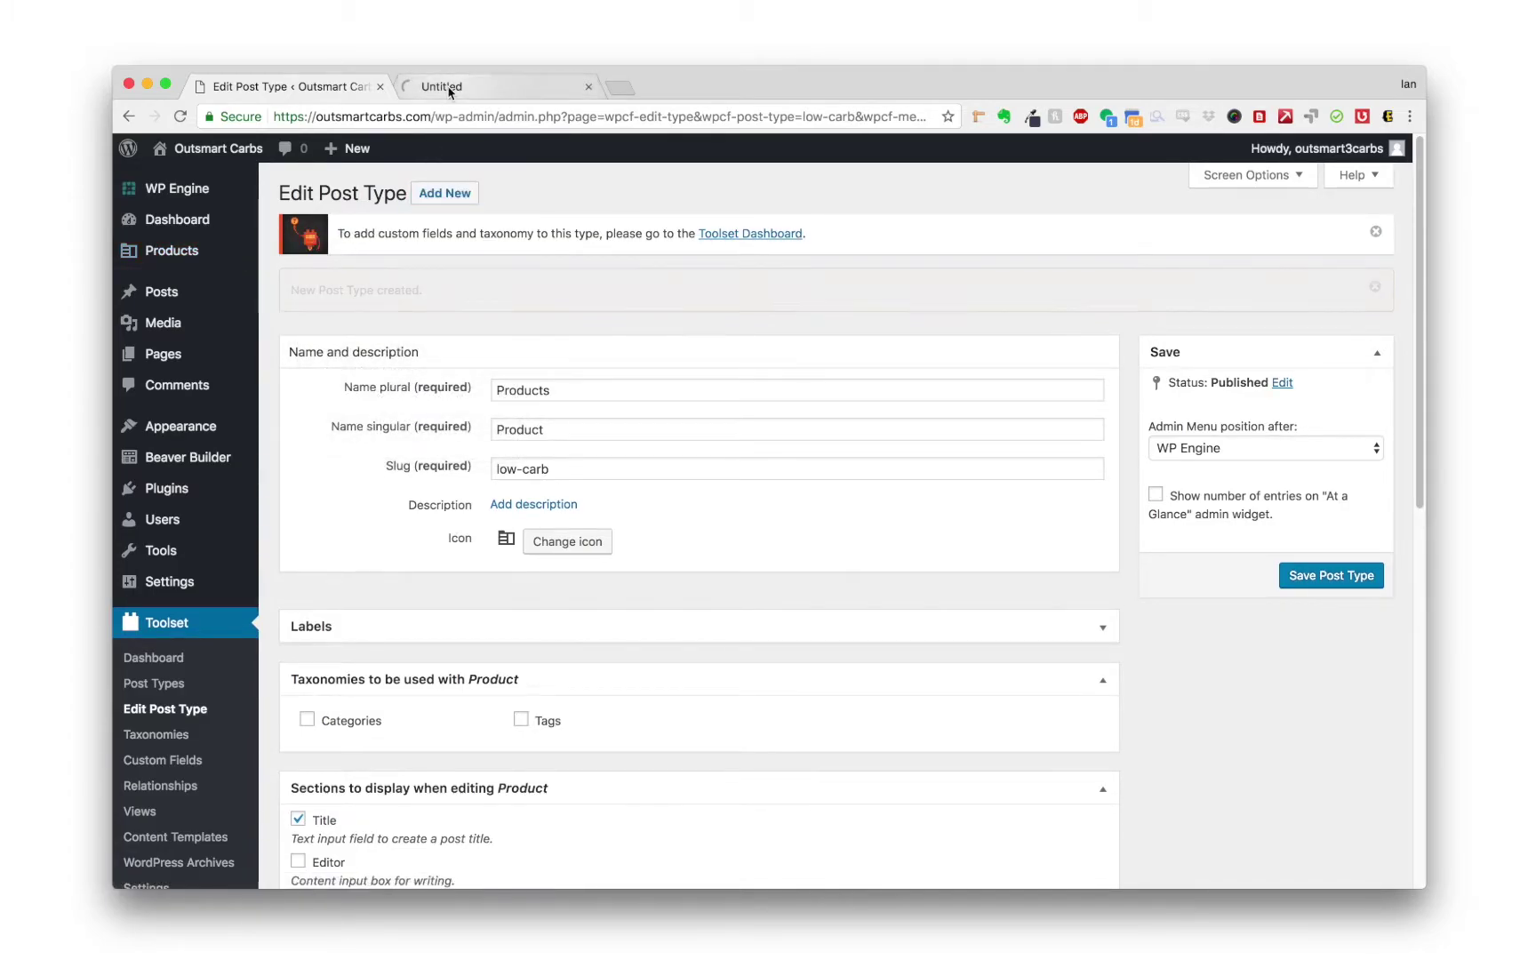
pyautogui.click(444, 88)
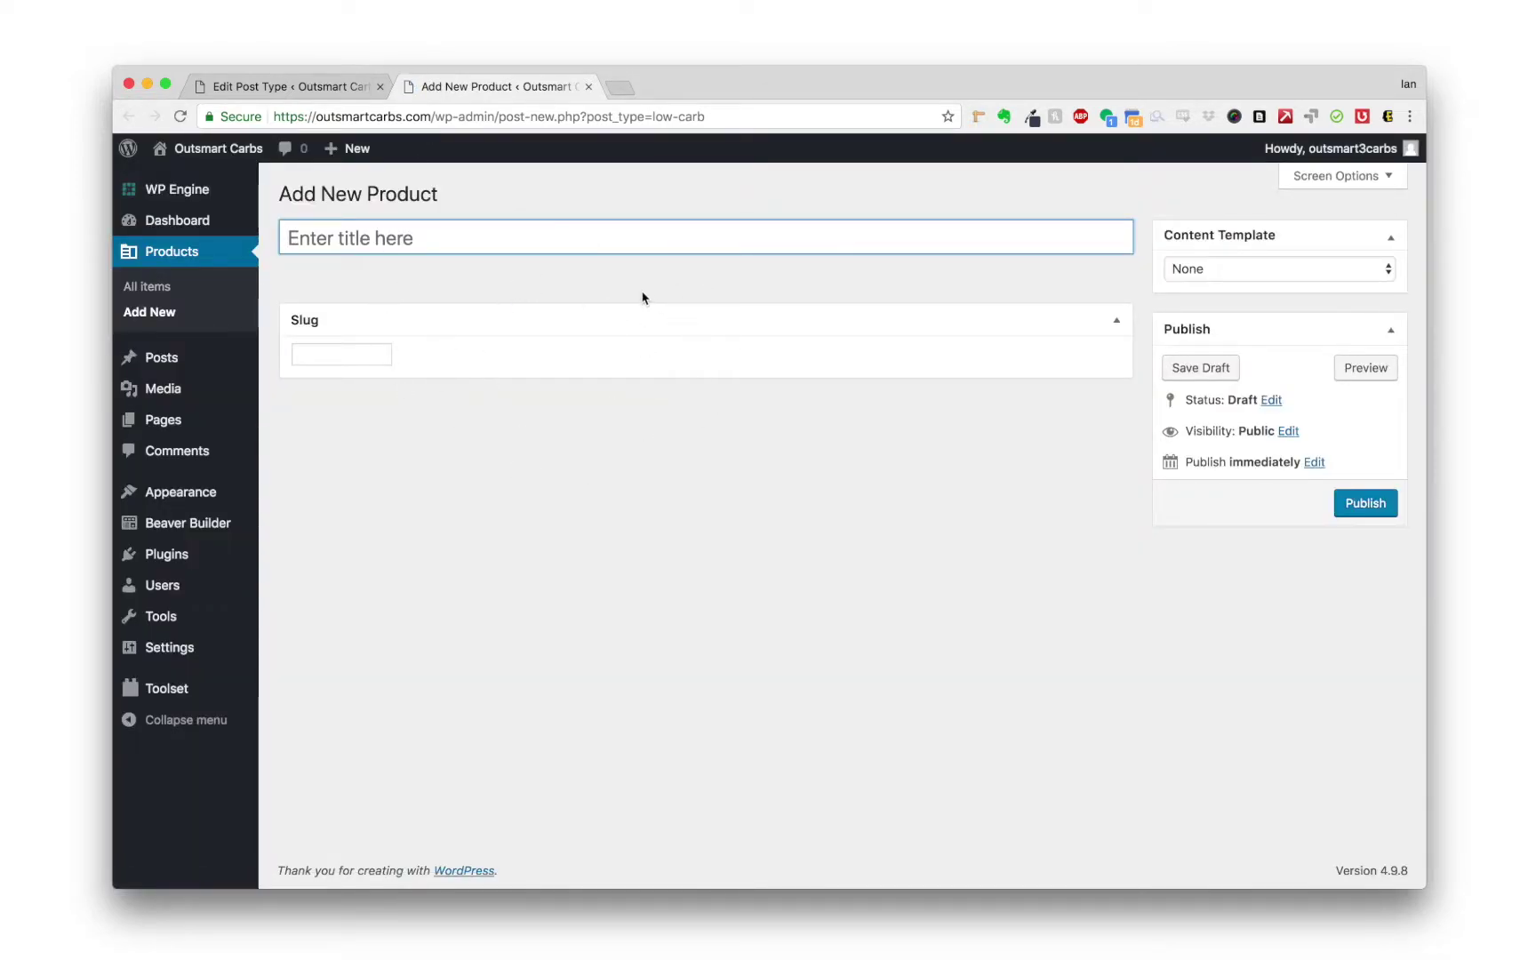
pyautogui.moveTo(586, 86); pyautogui.dragTo(437, 249)
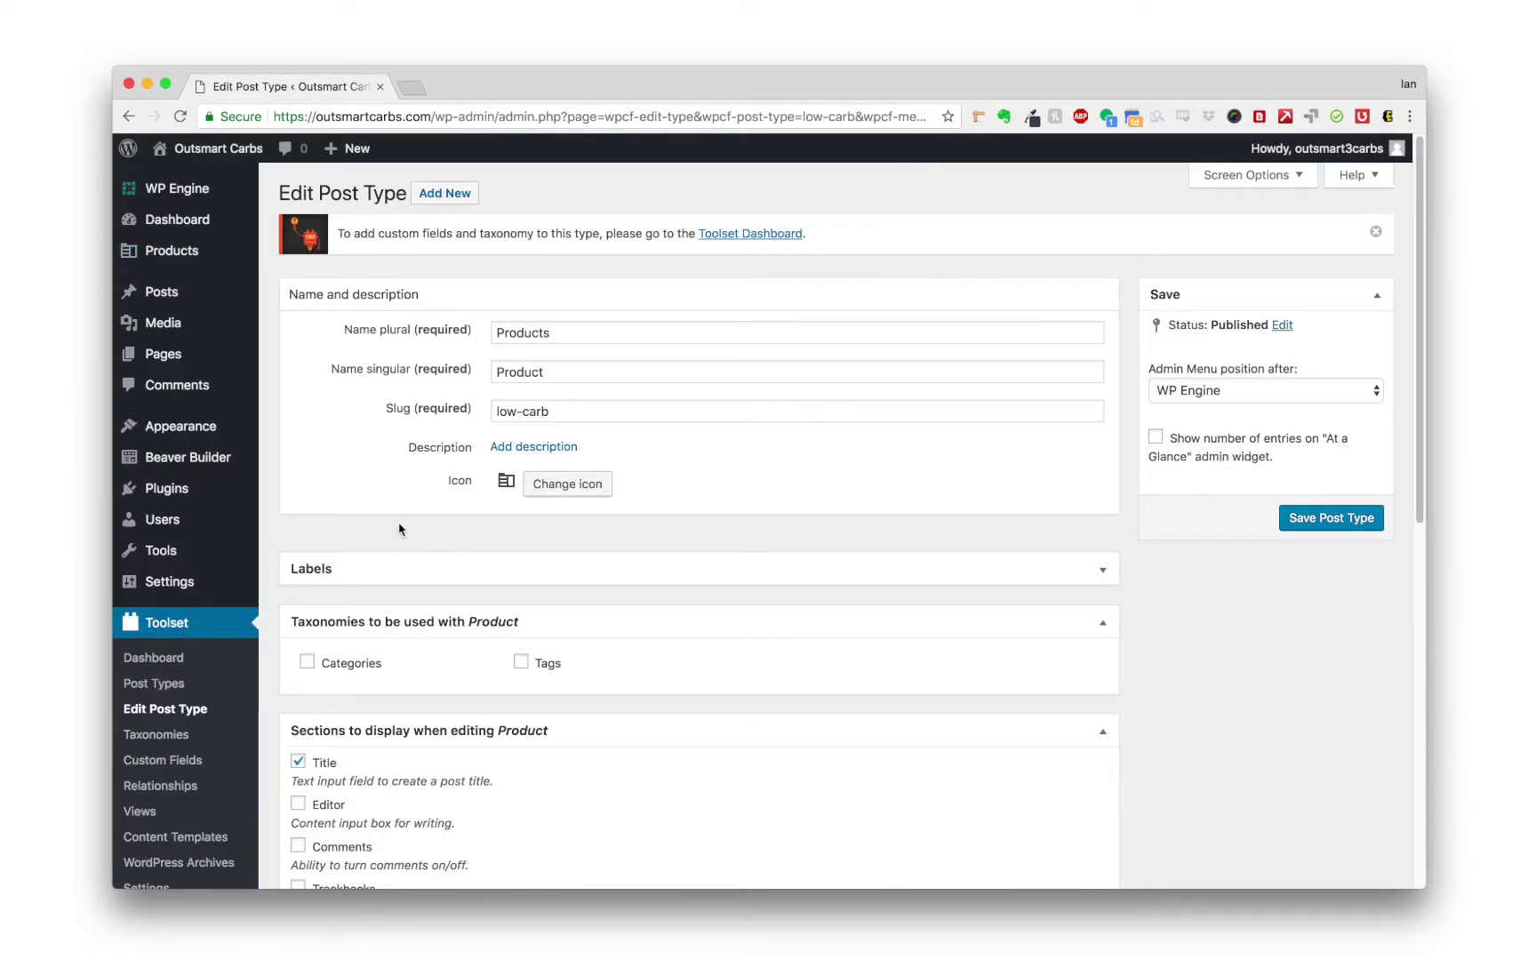
# Step: Create a post field group named 'Product Information' in Toolset Custom Fields and save it
pyautogui.click(169, 765)
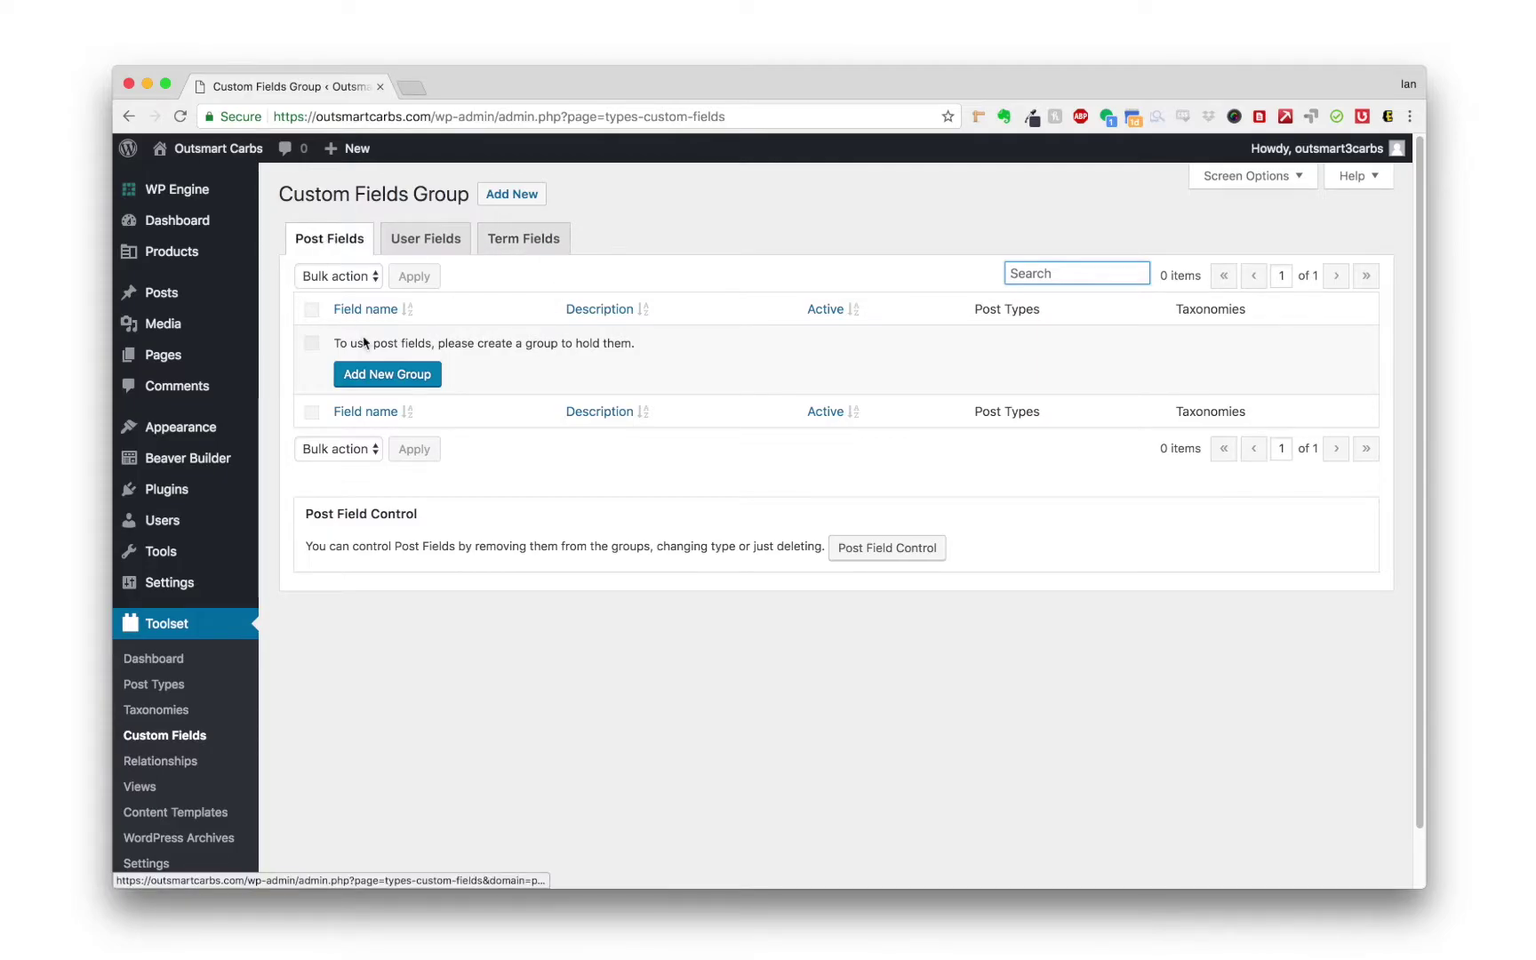
pyautogui.click(394, 374)
pyautogui.moveTo(222, 259)
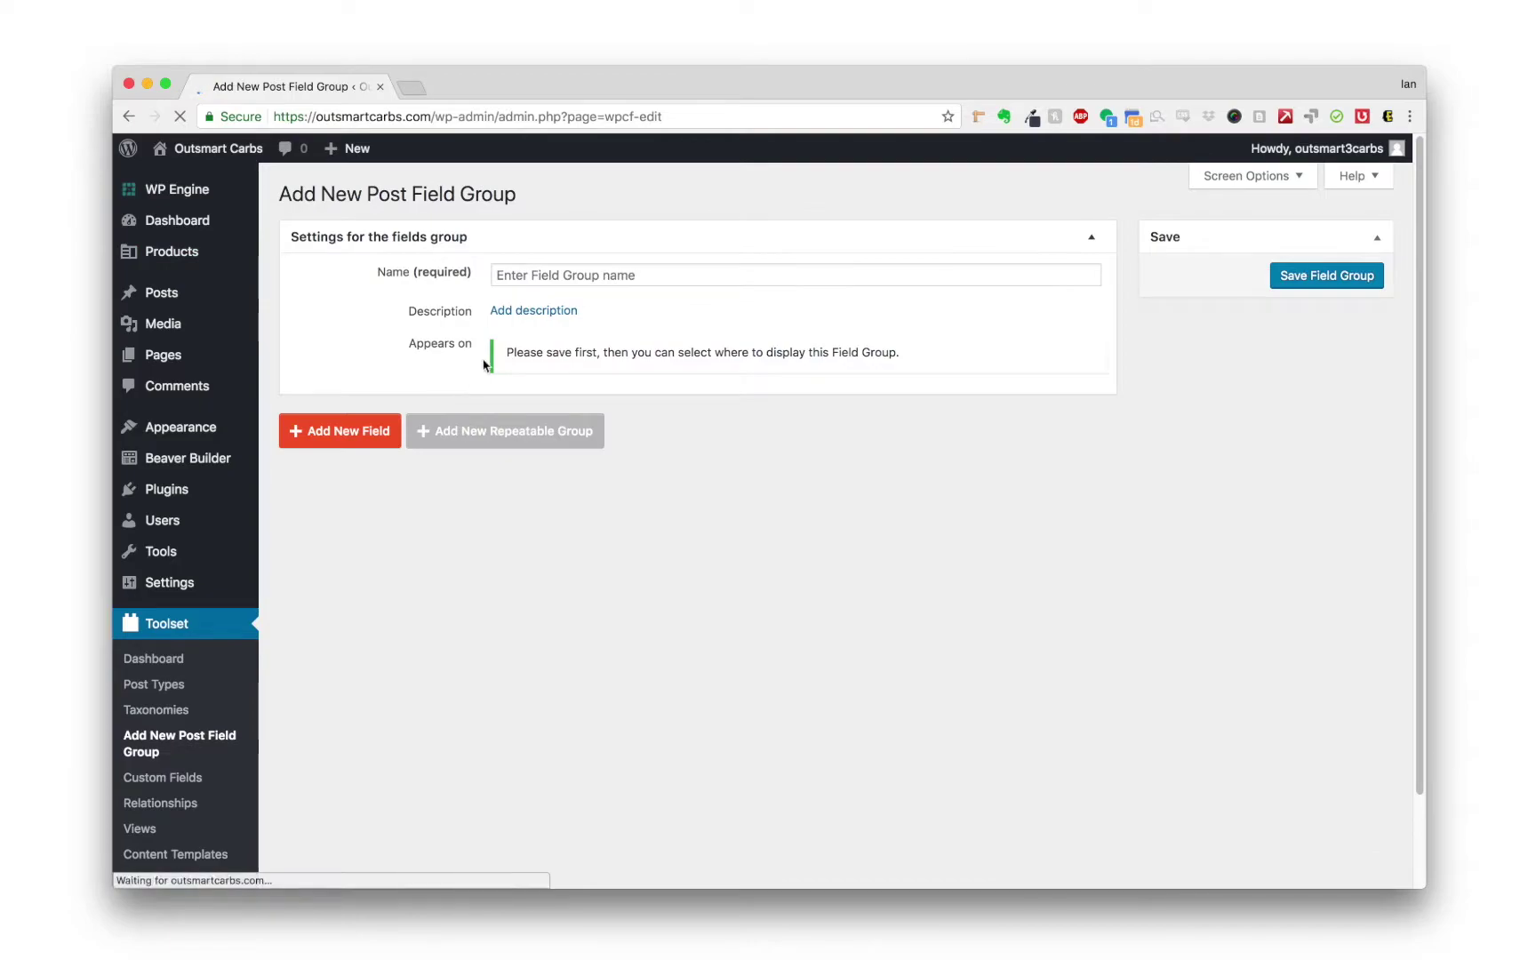
pyautogui.click(526, 274)
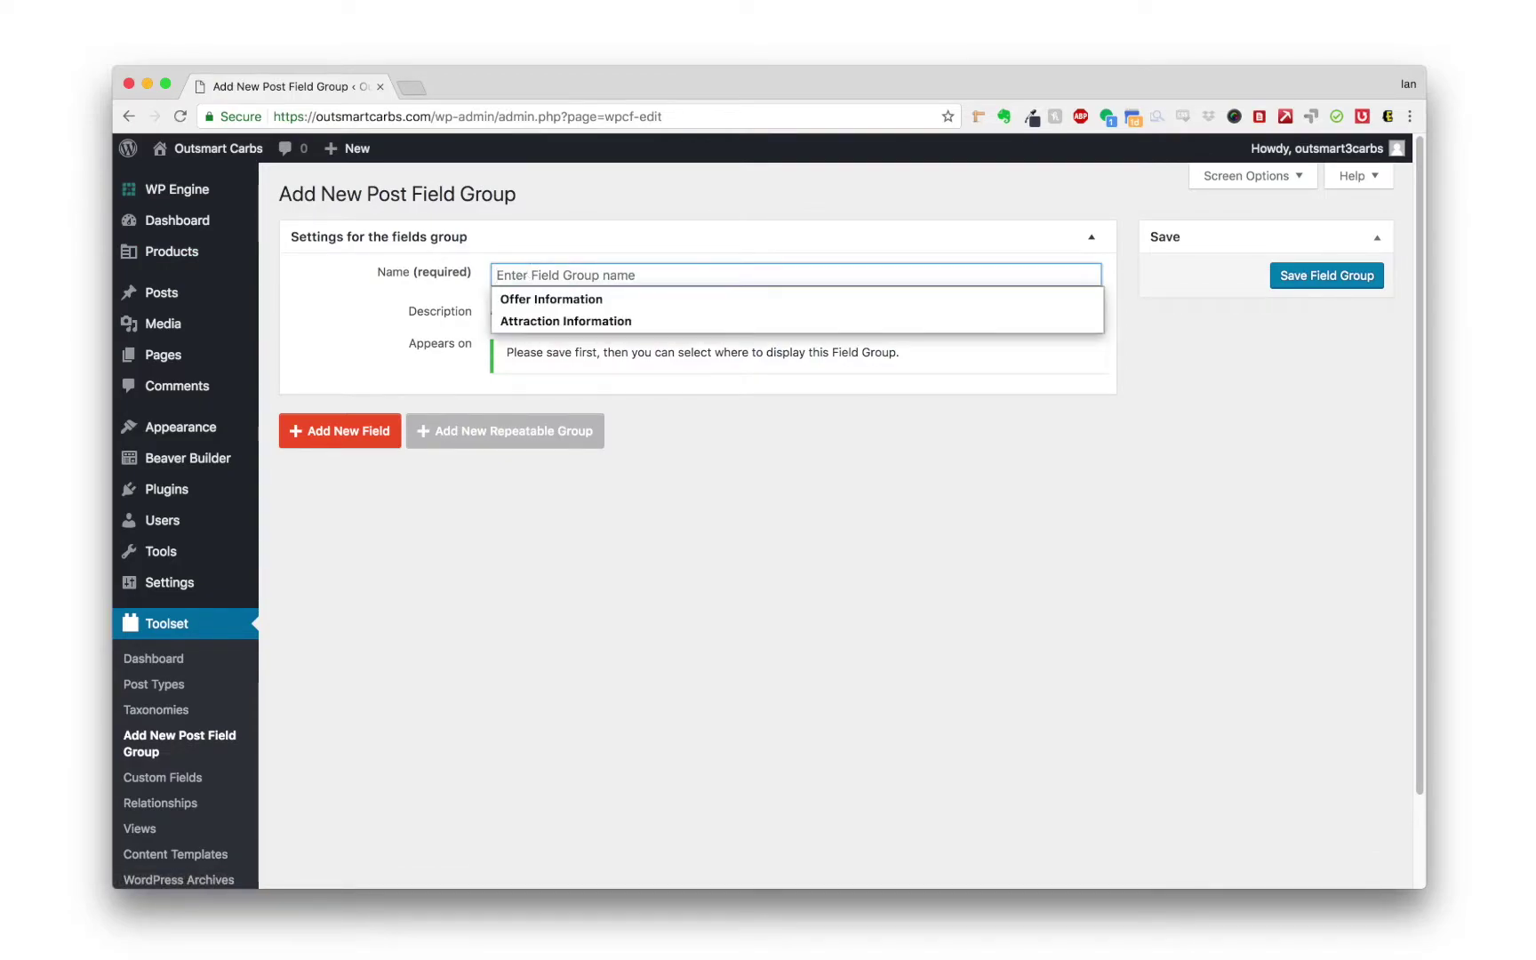
pyautogui.write('Product ')
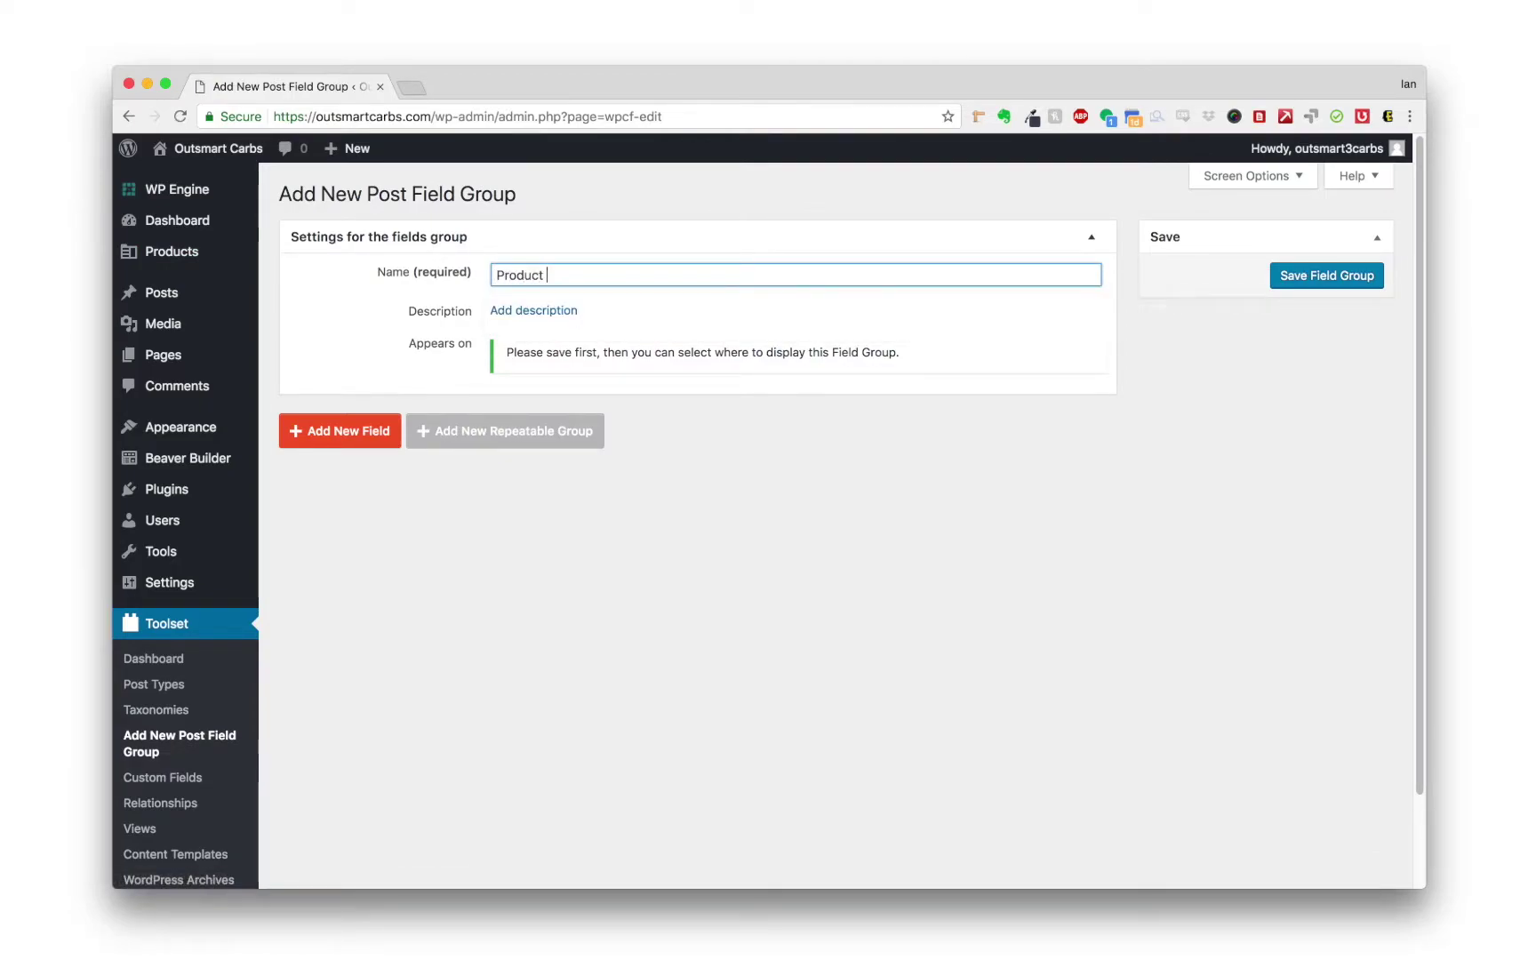
pyautogui.write('Information')
pyautogui.click(1310, 289)
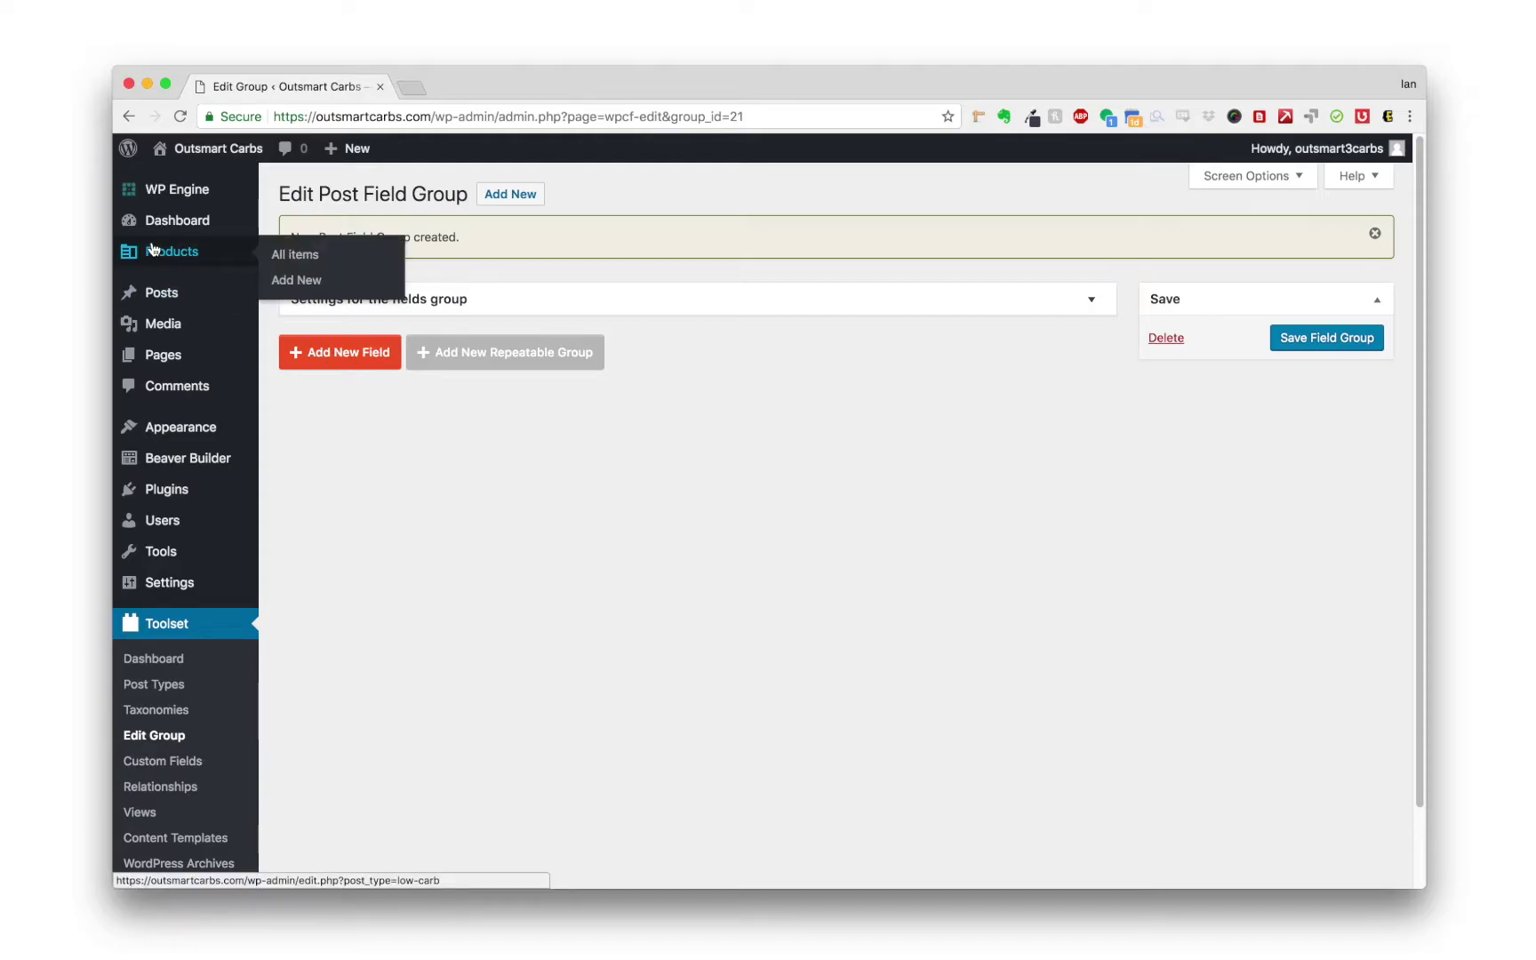
# Step: Add a Number field to the Product Information group
pyautogui.click(344, 356)
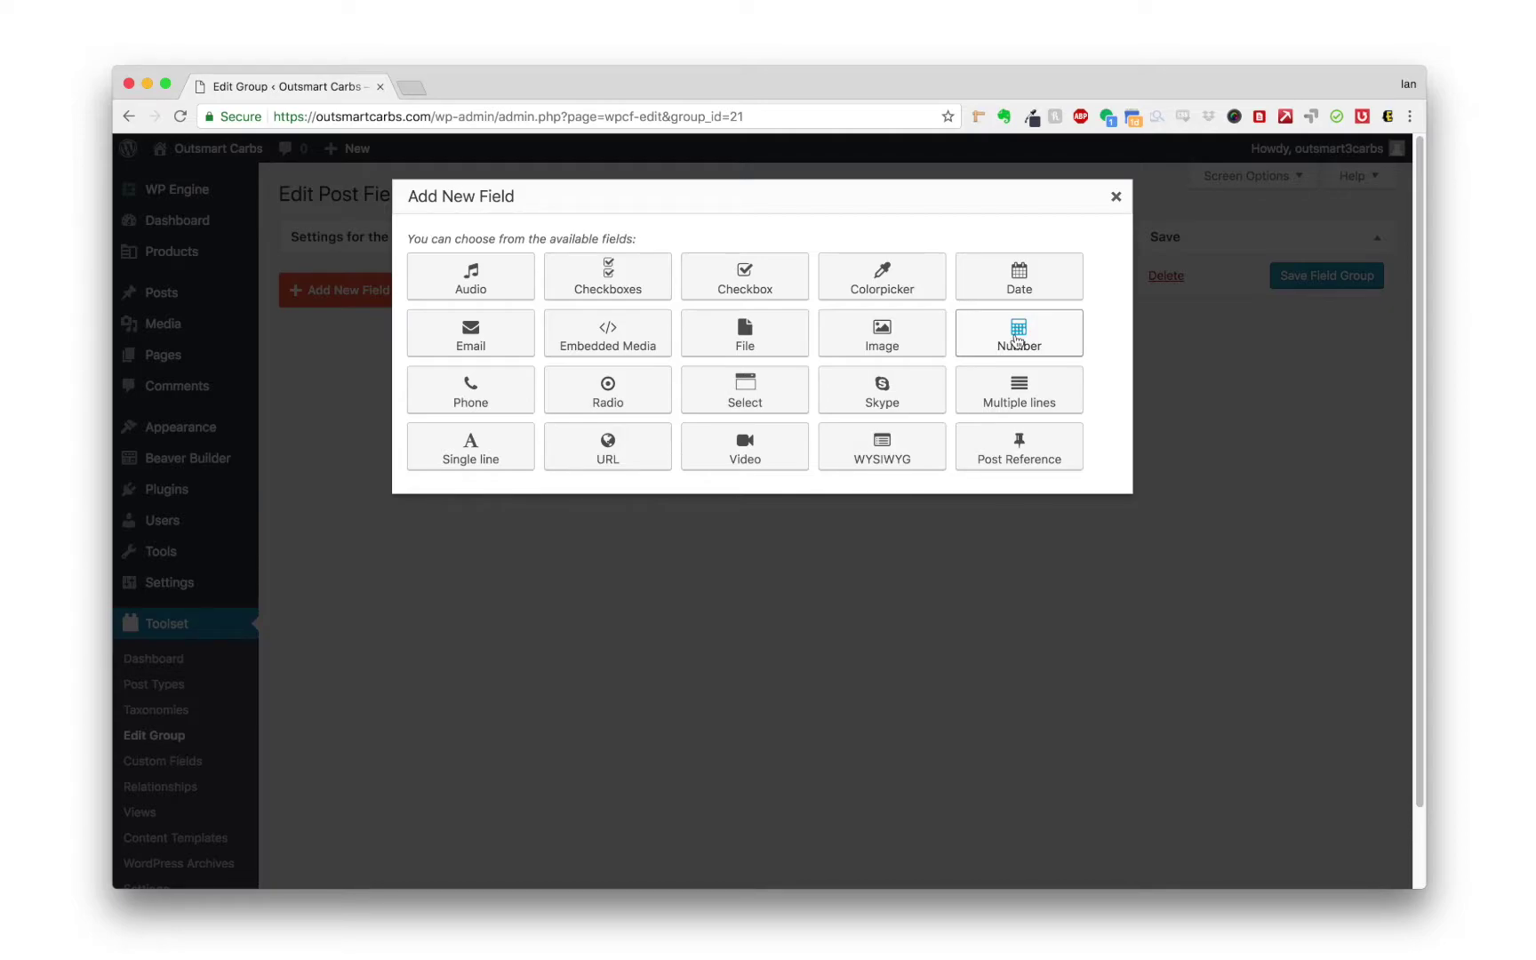
pyautogui.click(1017, 340)
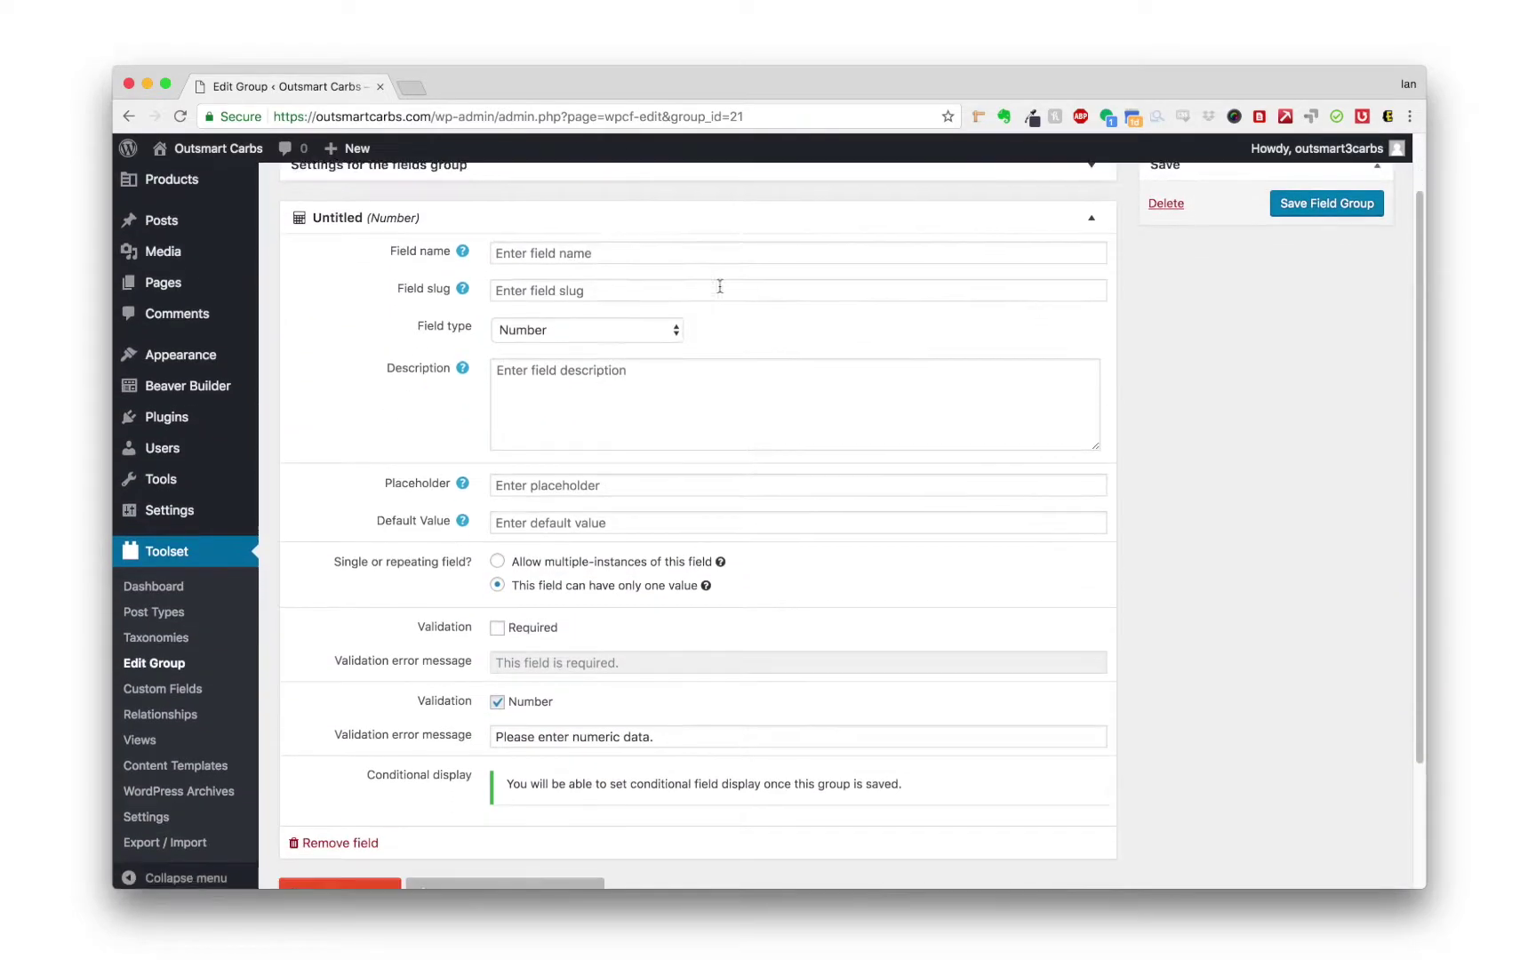
# Step: Name the number field 'Servings Per Container'
pyautogui.click(534, 230)
pyautogui.write('Serv')
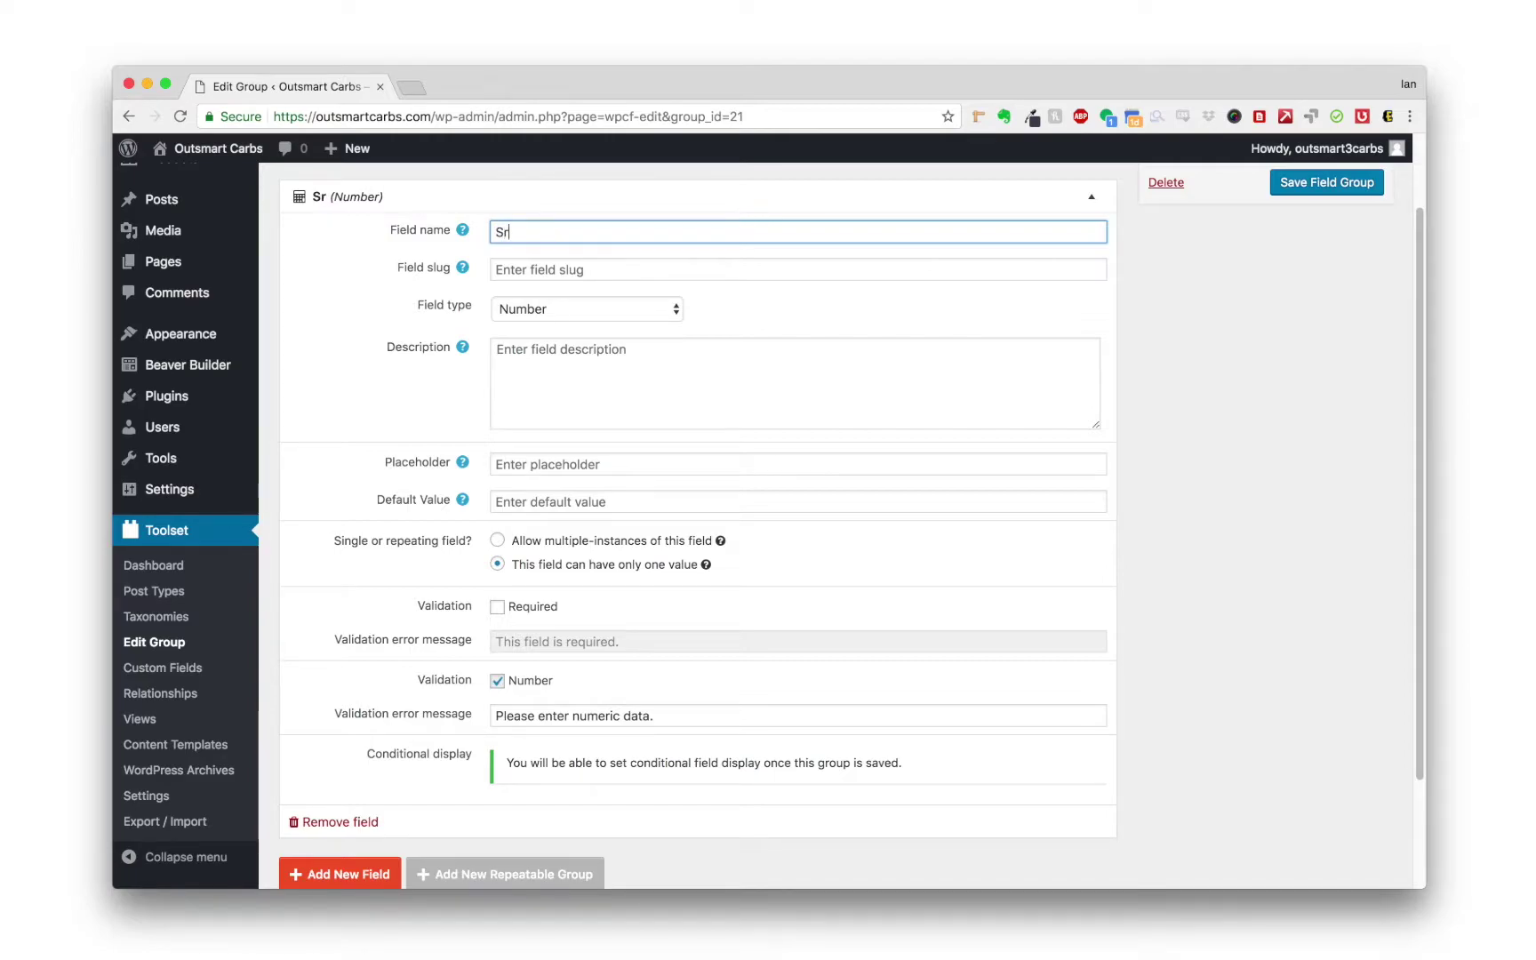
pyautogui.write('ings Per Contai')
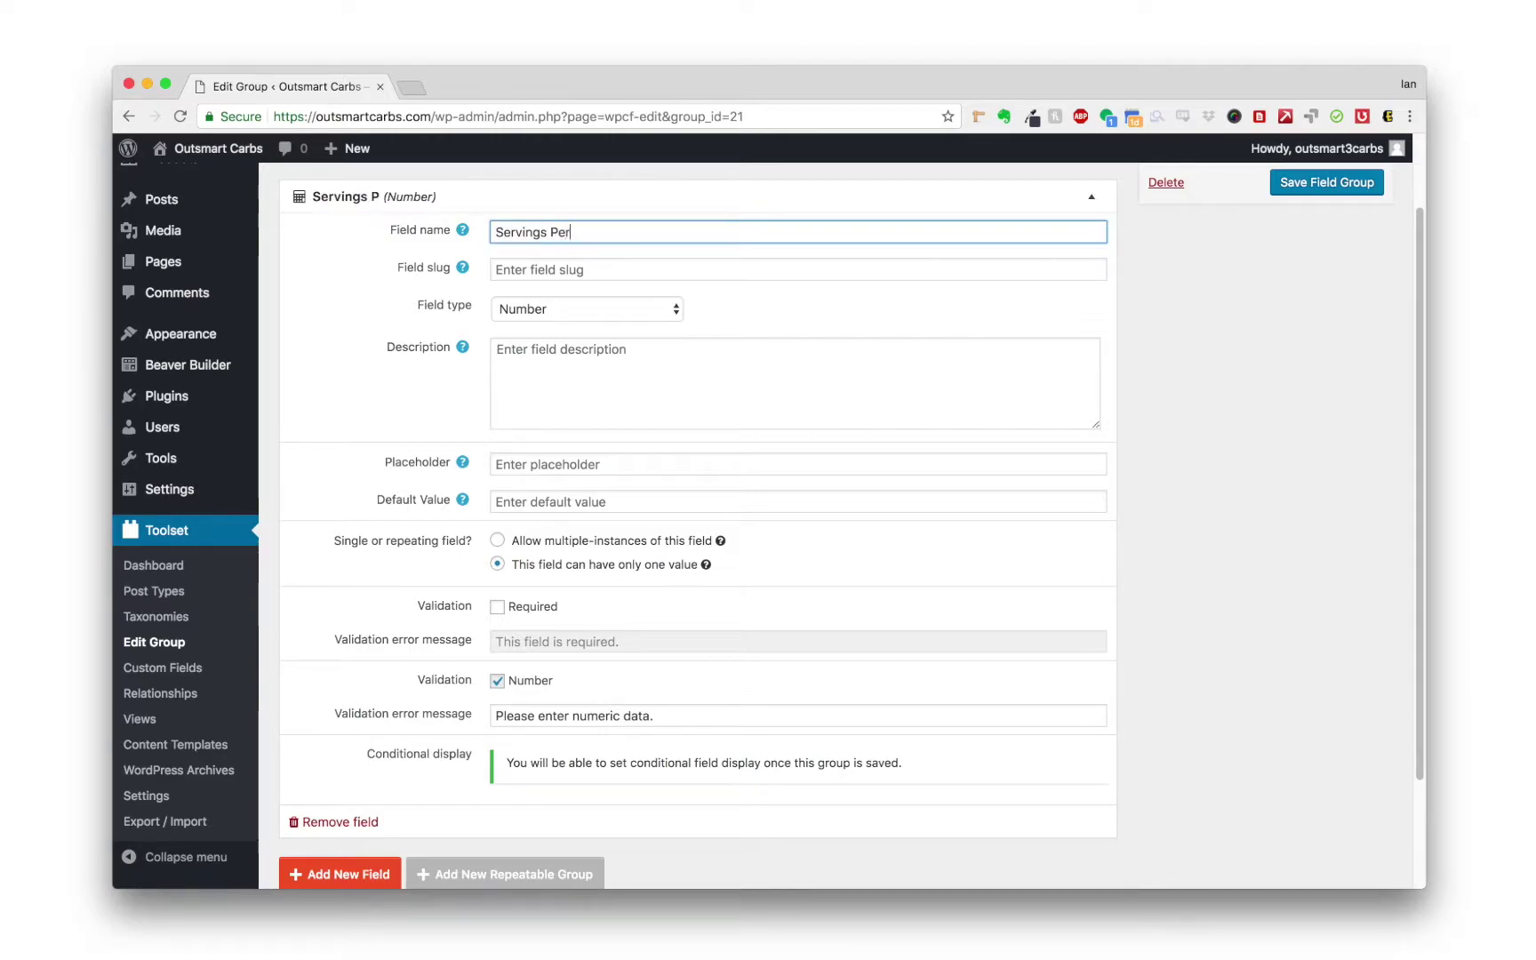
pyautogui.write('ner')
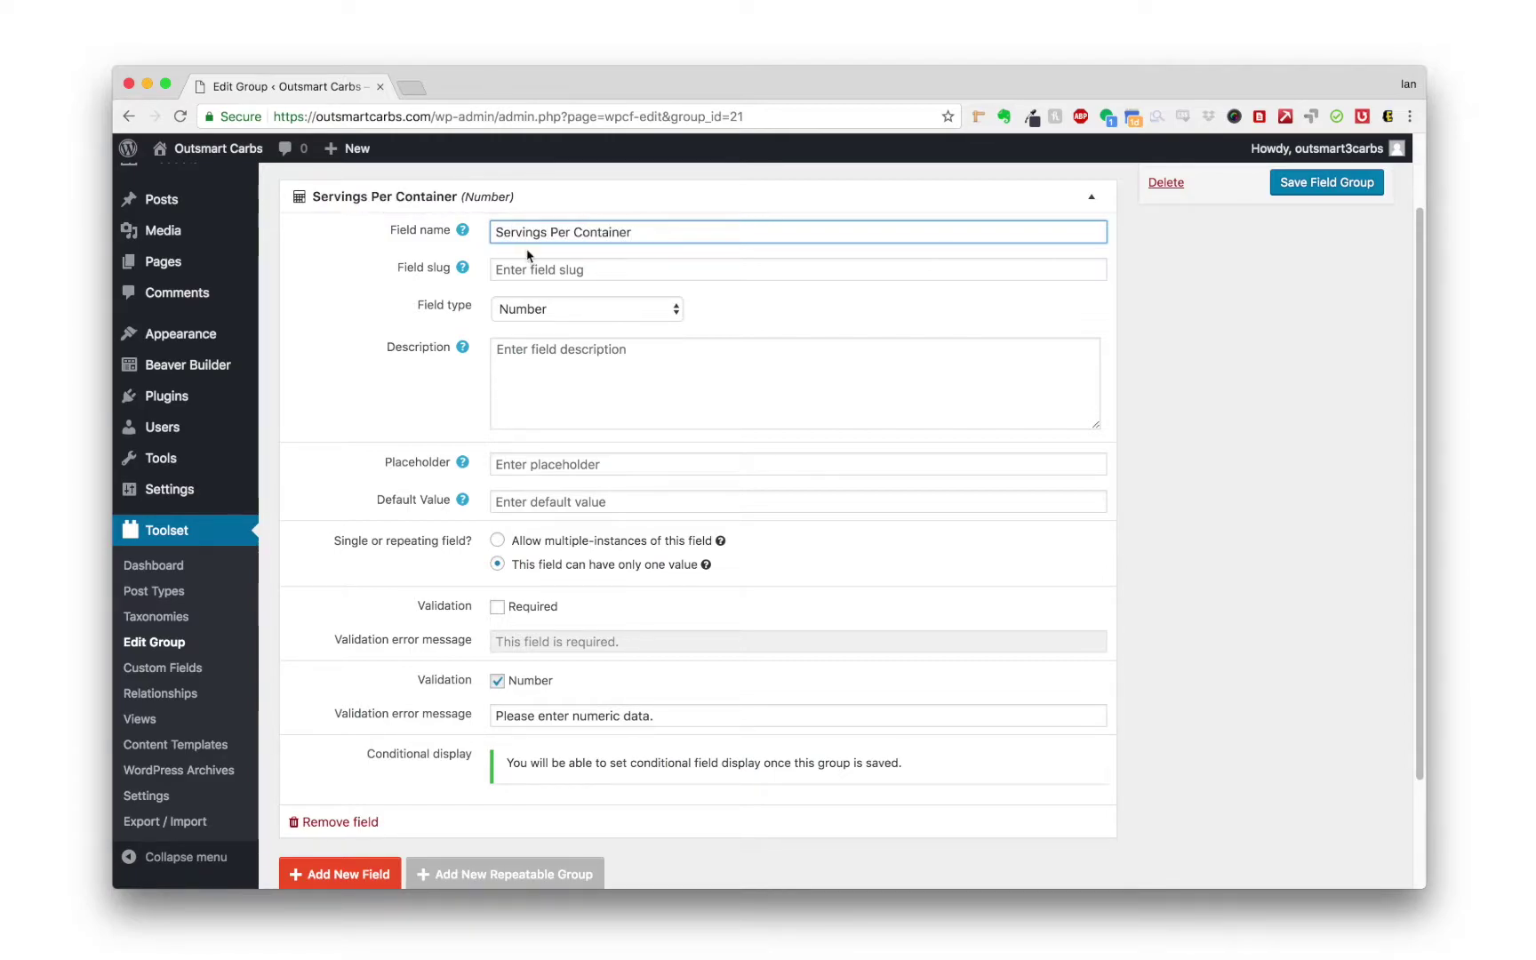
pyautogui.click(572, 269)
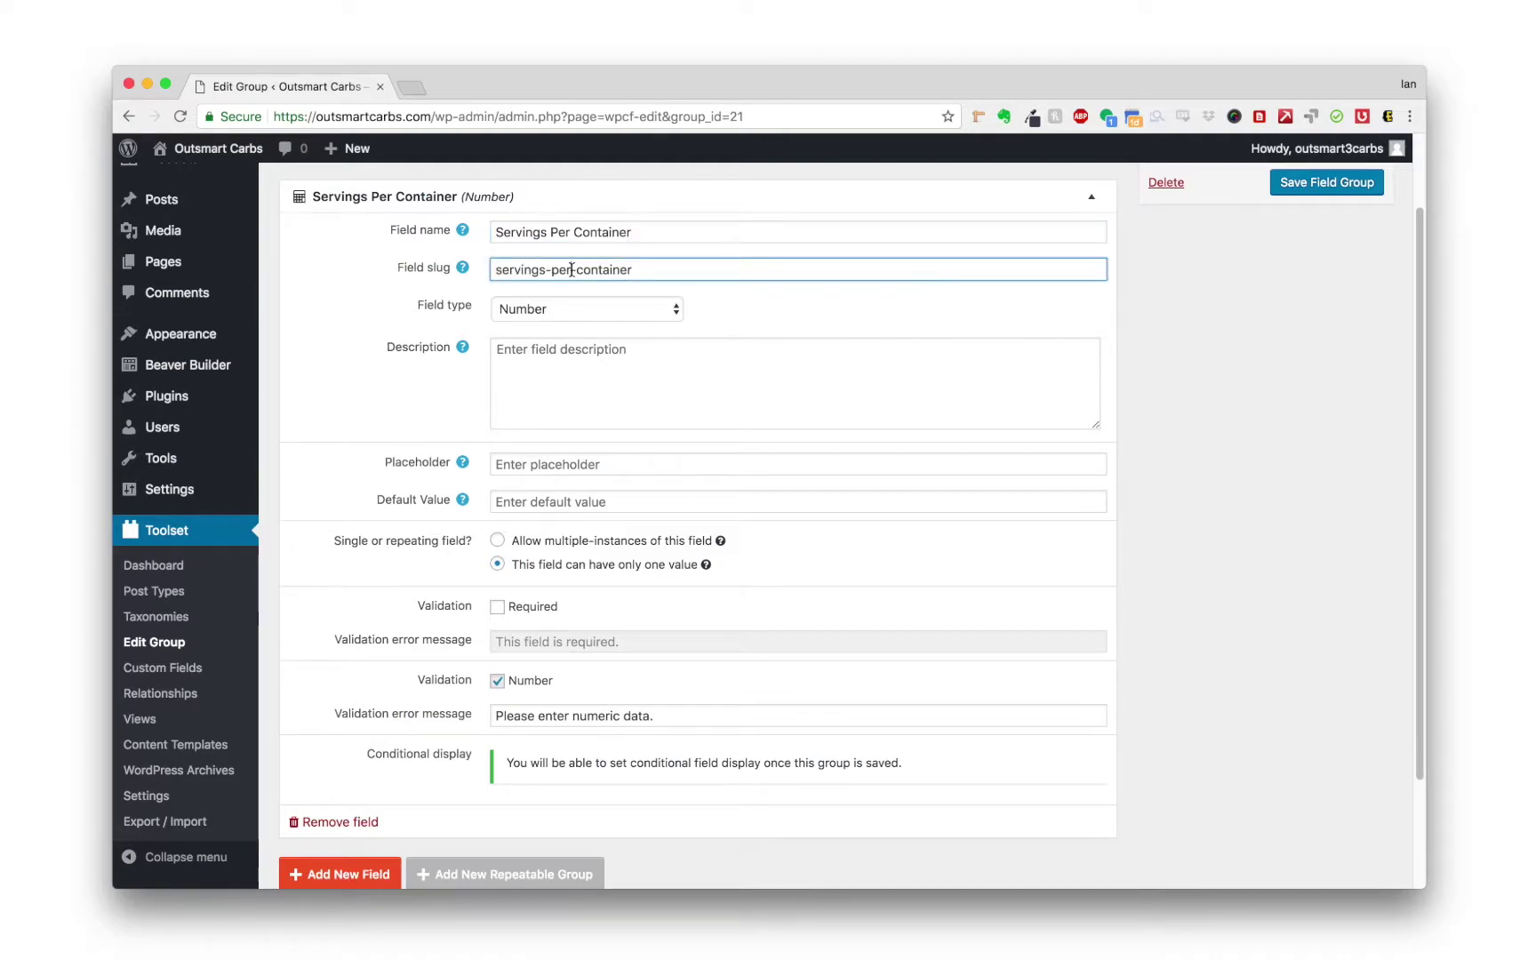
pyautogui.scroll(2, 571, 269)
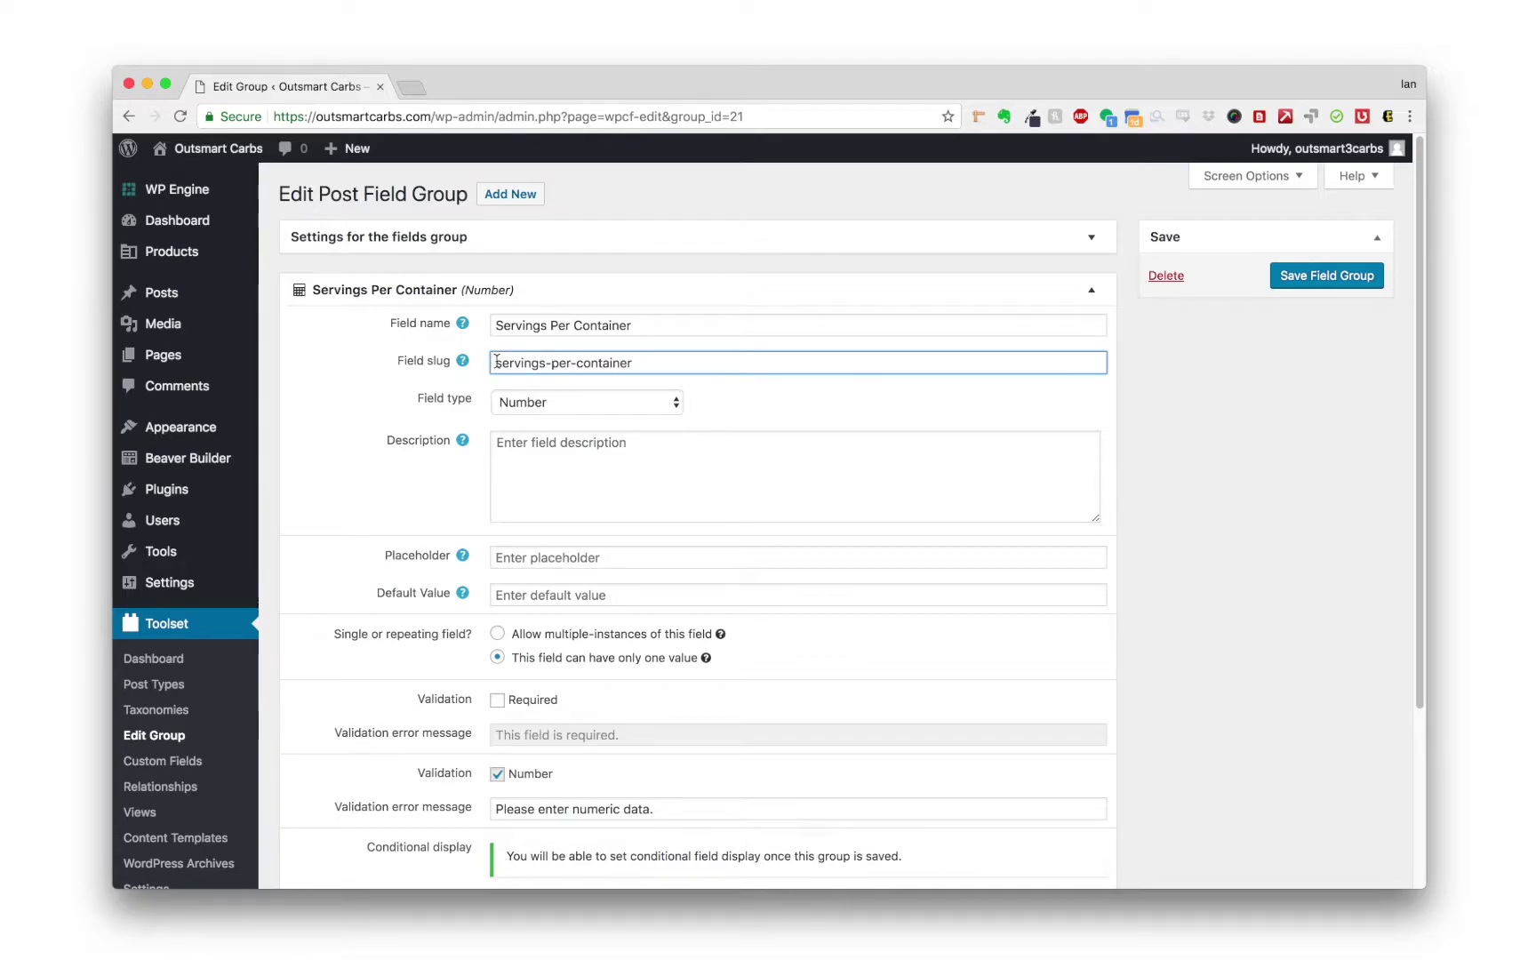
pyautogui.click(642, 322)
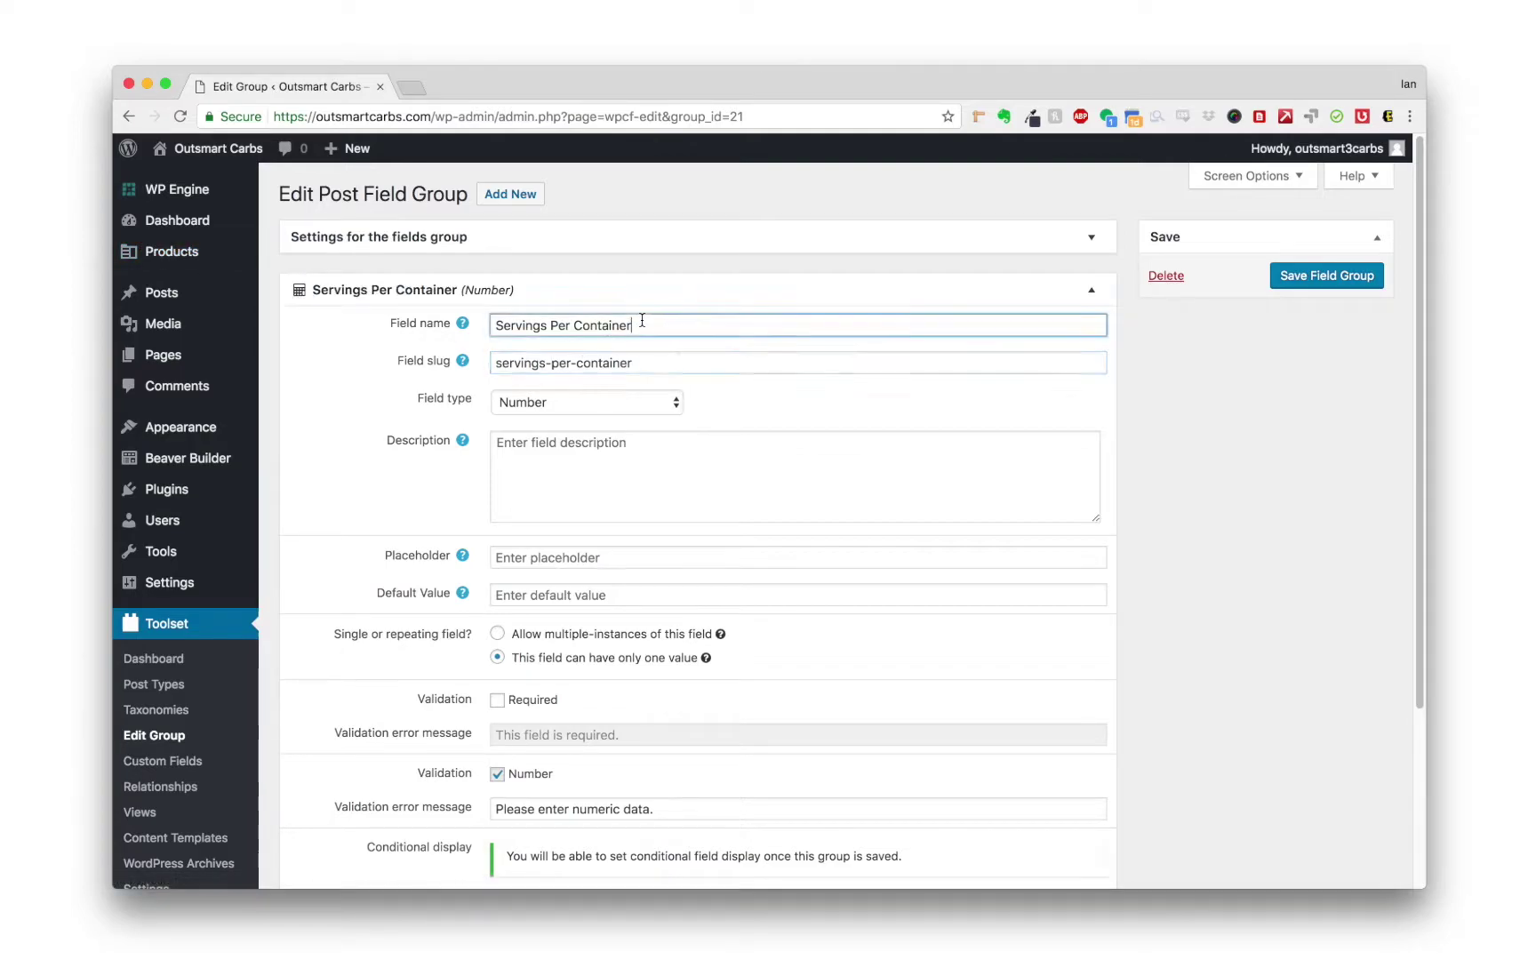
# Step: Change its slug to productservingspercontainer and collapse the field's settings
pyautogui.click(496, 362)
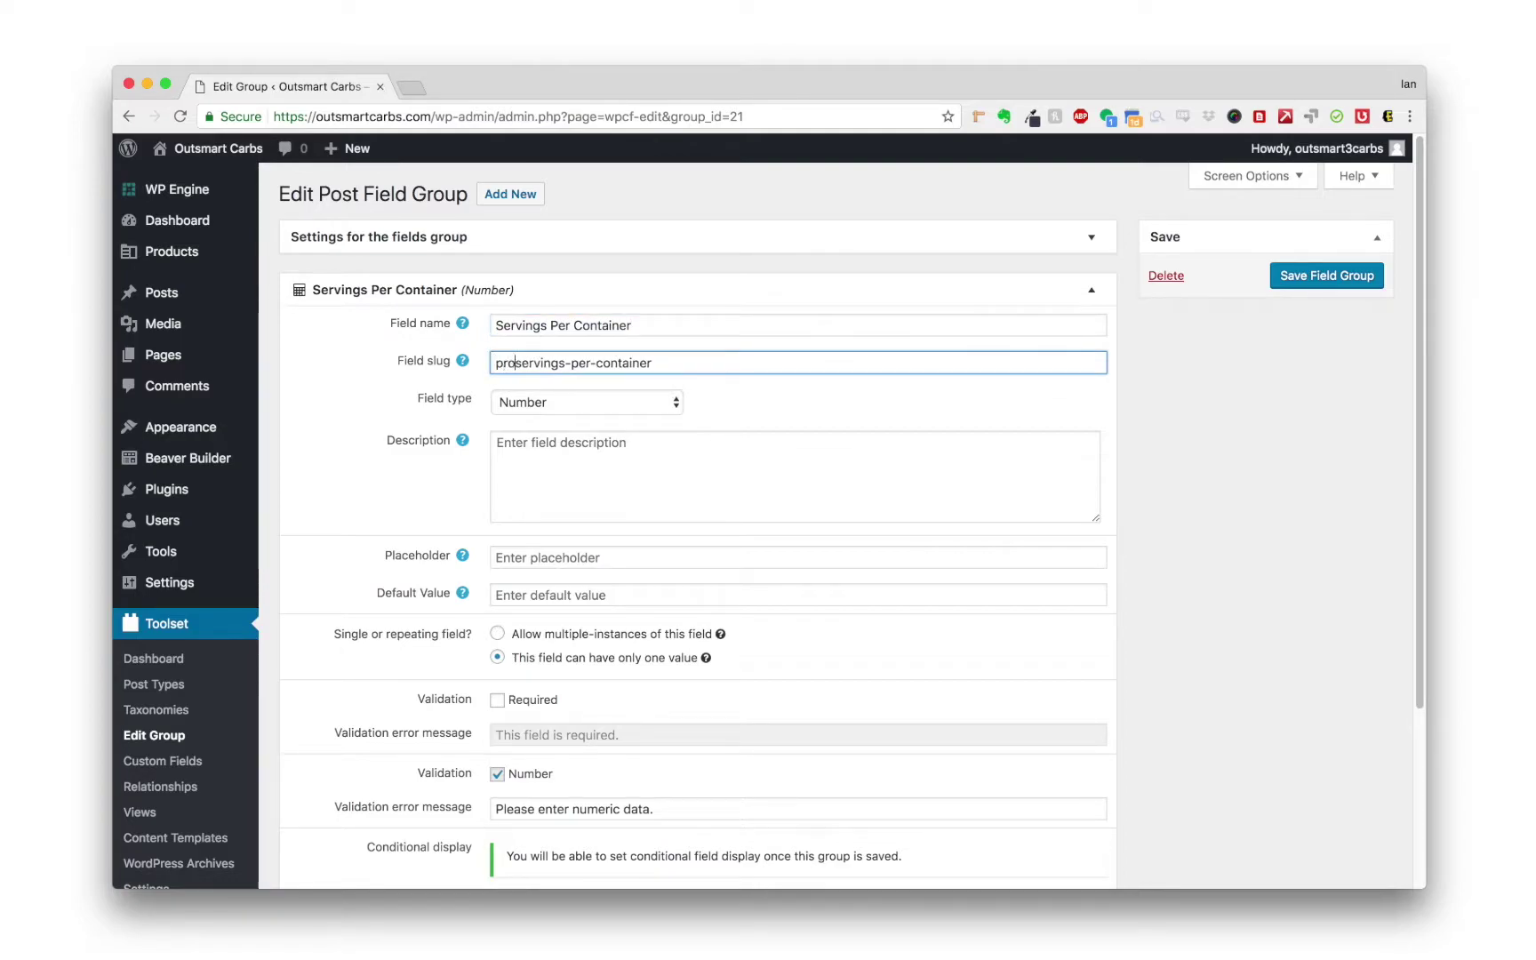
pyautogui.write('duct')
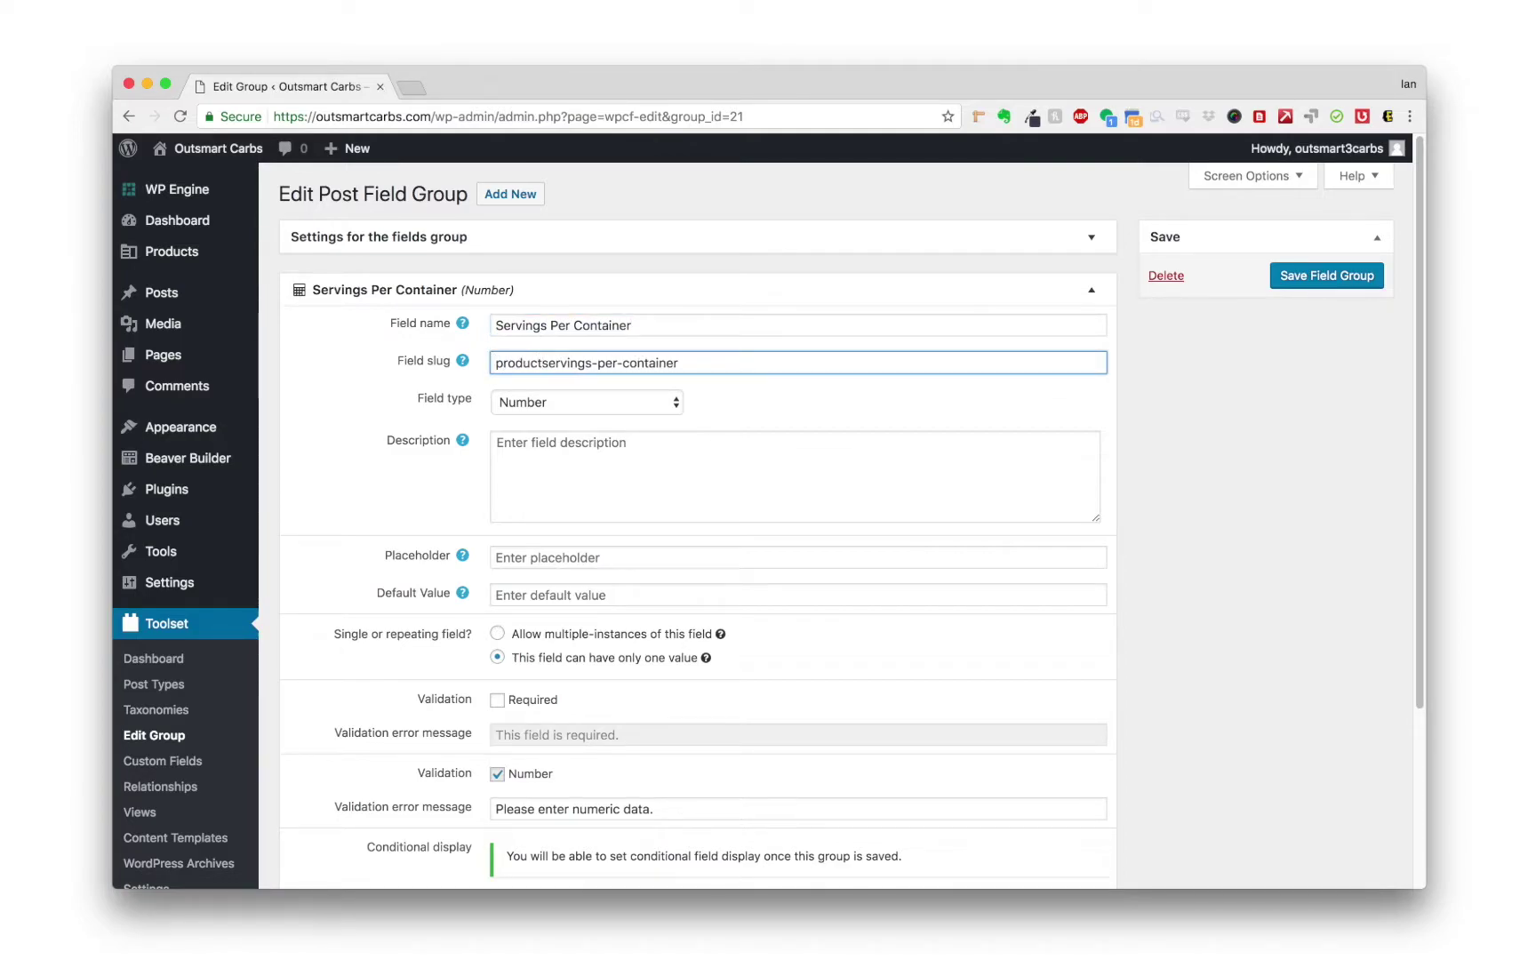
pyautogui.click(598, 364)
pyautogui.press('BackSpace')
pyautogui.click(617, 363)
pyautogui.press('BackSpace')
pyautogui.moveTo(545, 363); pyautogui.dragTo(496, 363)
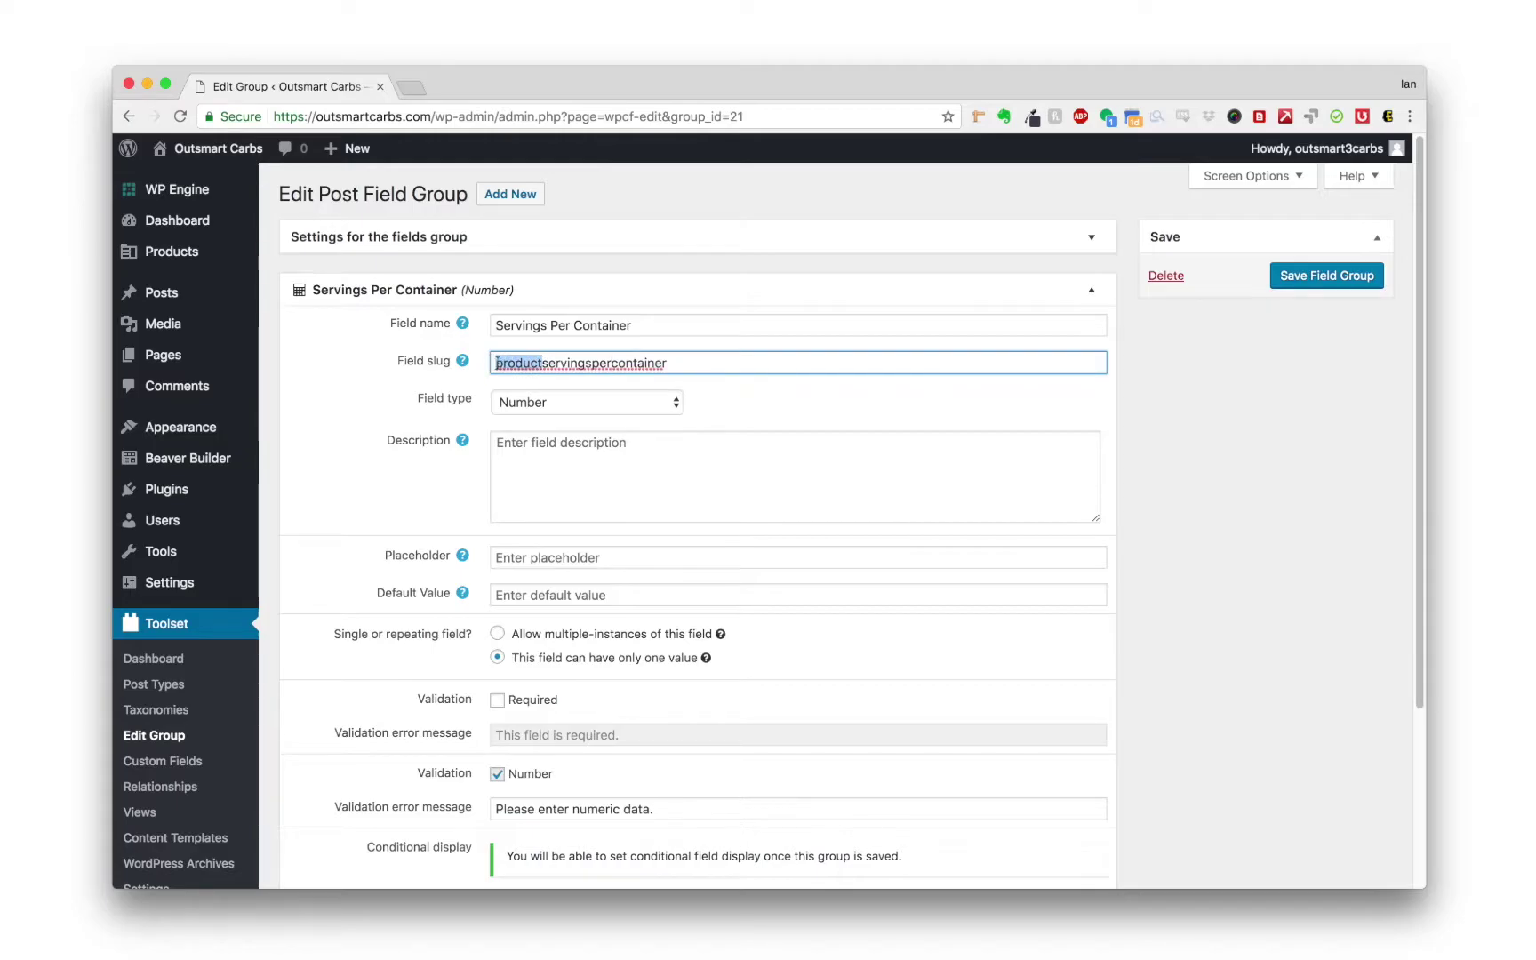
pyautogui.click(498, 362)
pyautogui.moveTo(544, 363); pyautogui.dragTo(488, 363)
pyautogui.click(1091, 291)
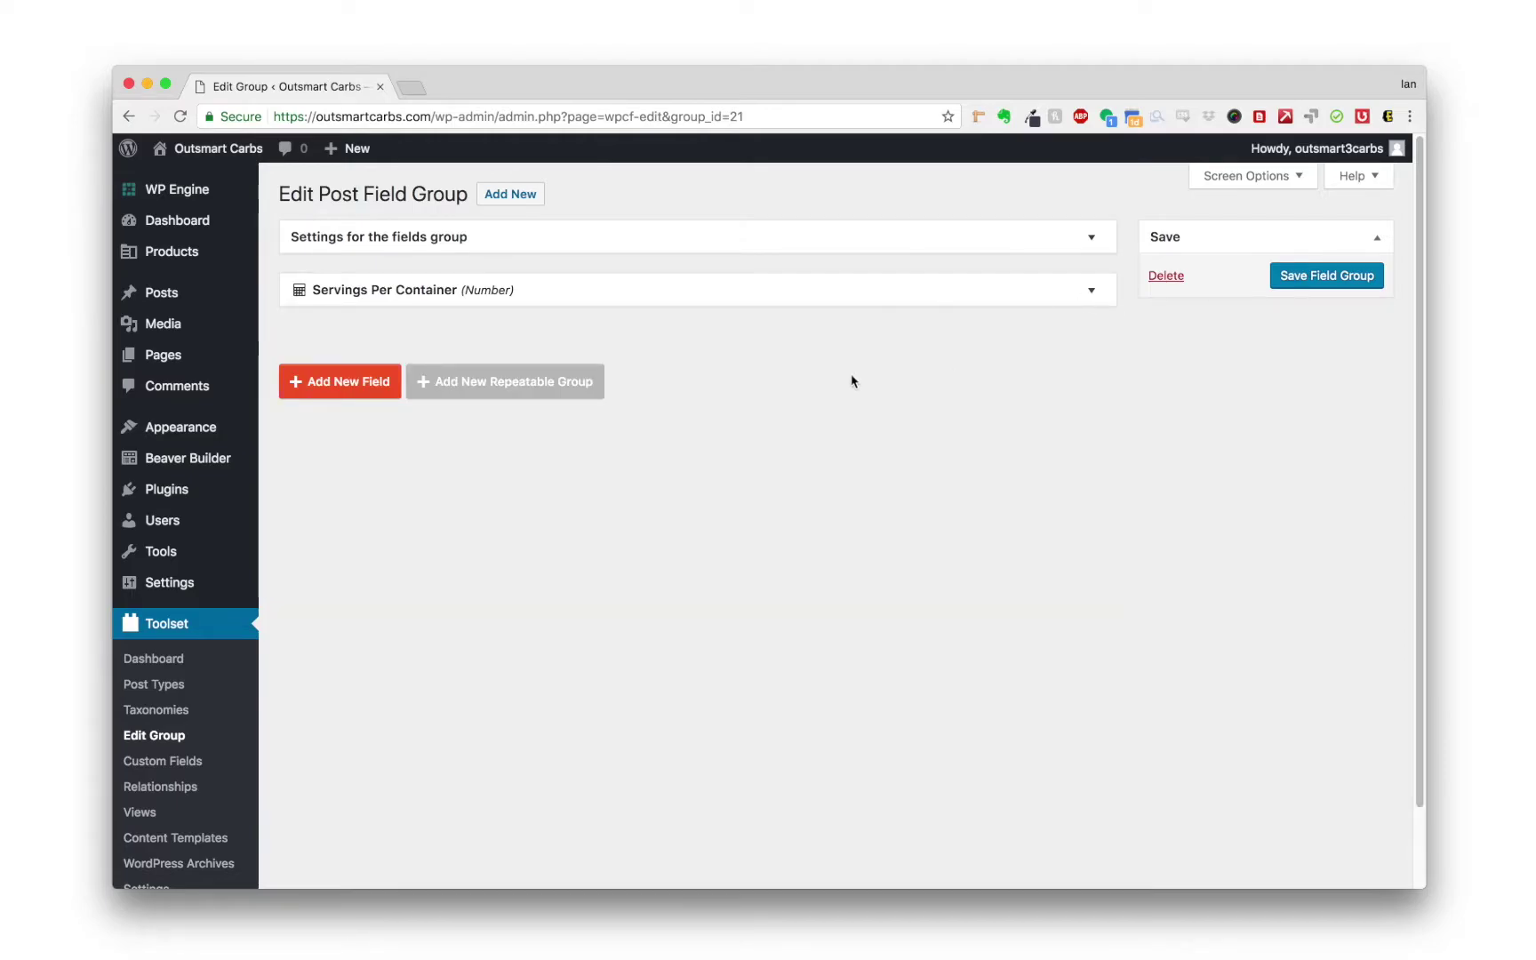
pyautogui.click(333, 389)
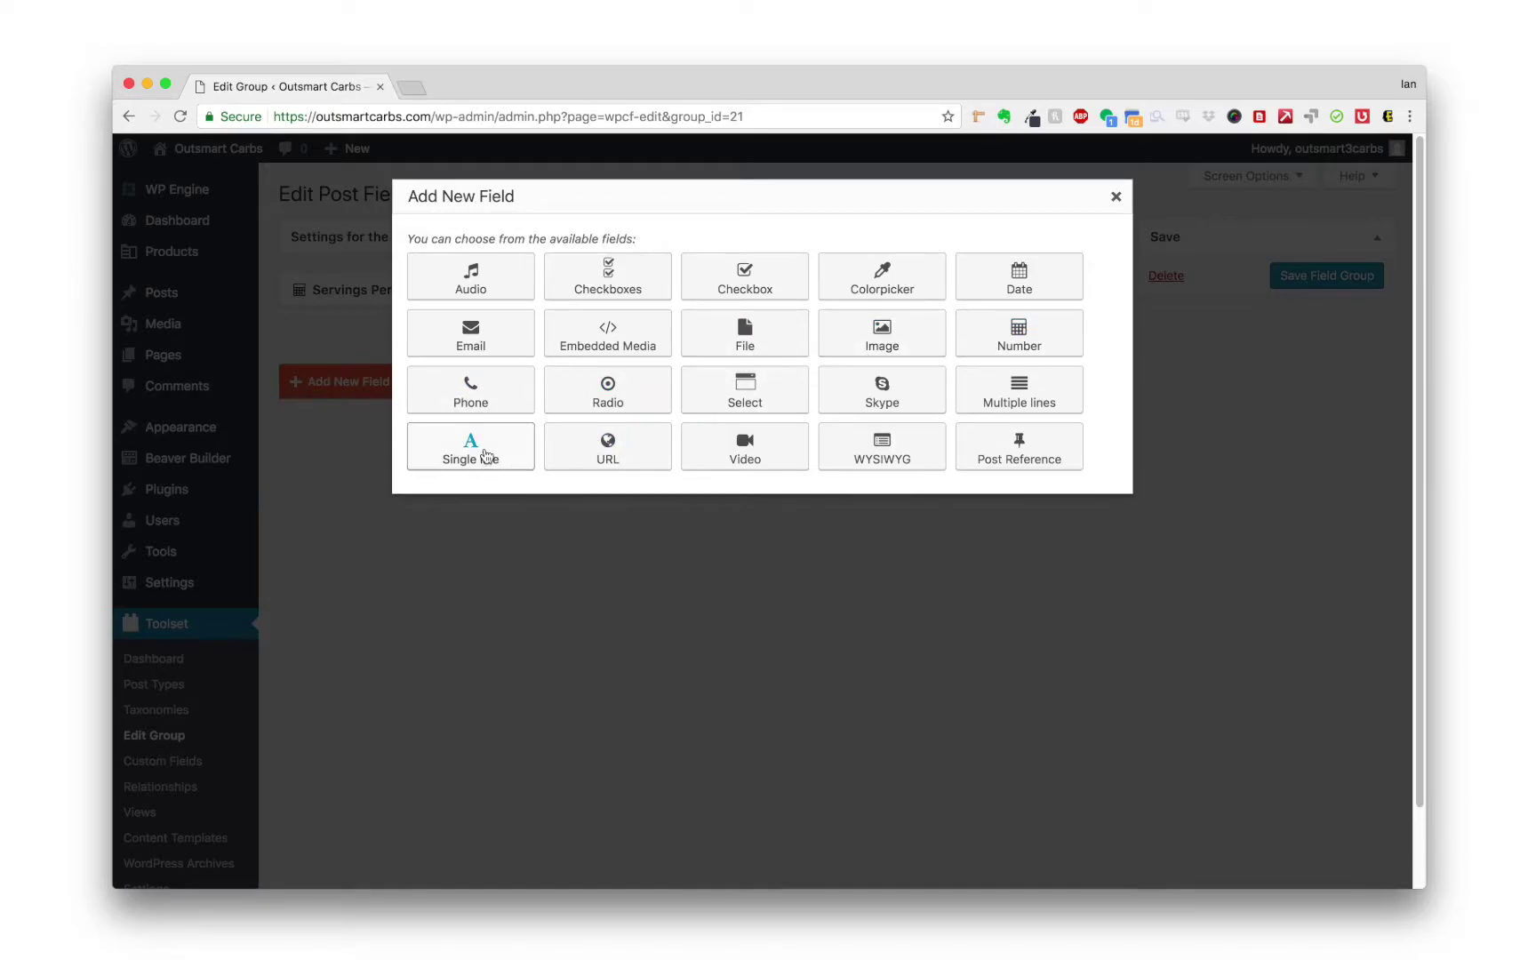
# Step: Add a Single line field named 'Serving Size'
pyautogui.click(488, 455)
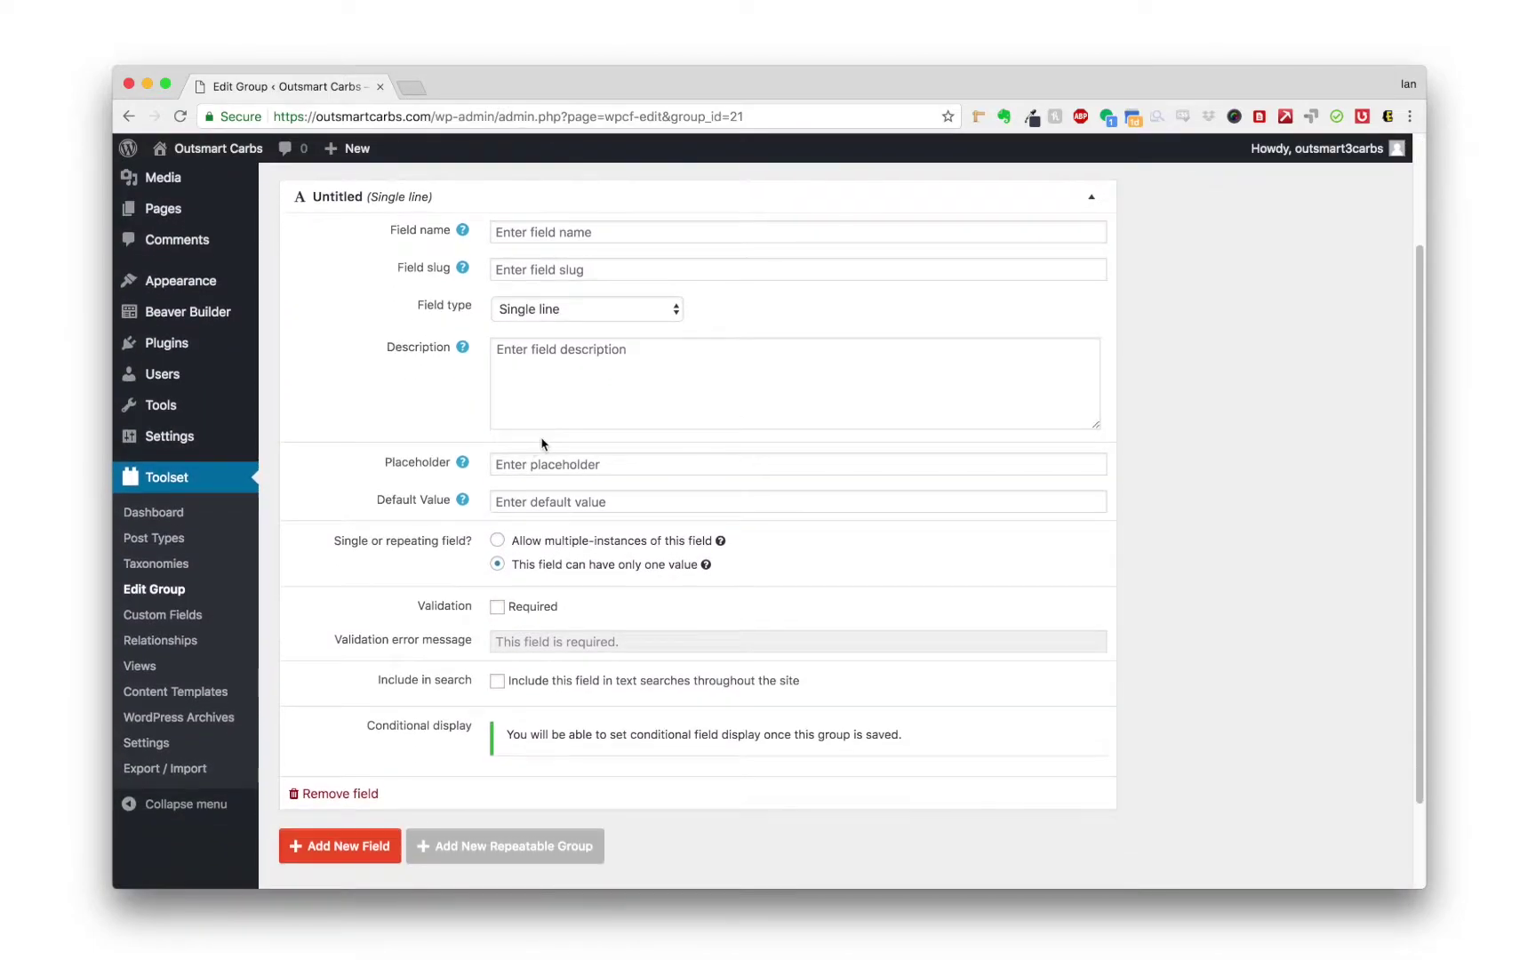
pyautogui.click(602, 231)
pyautogui.write('Sr')
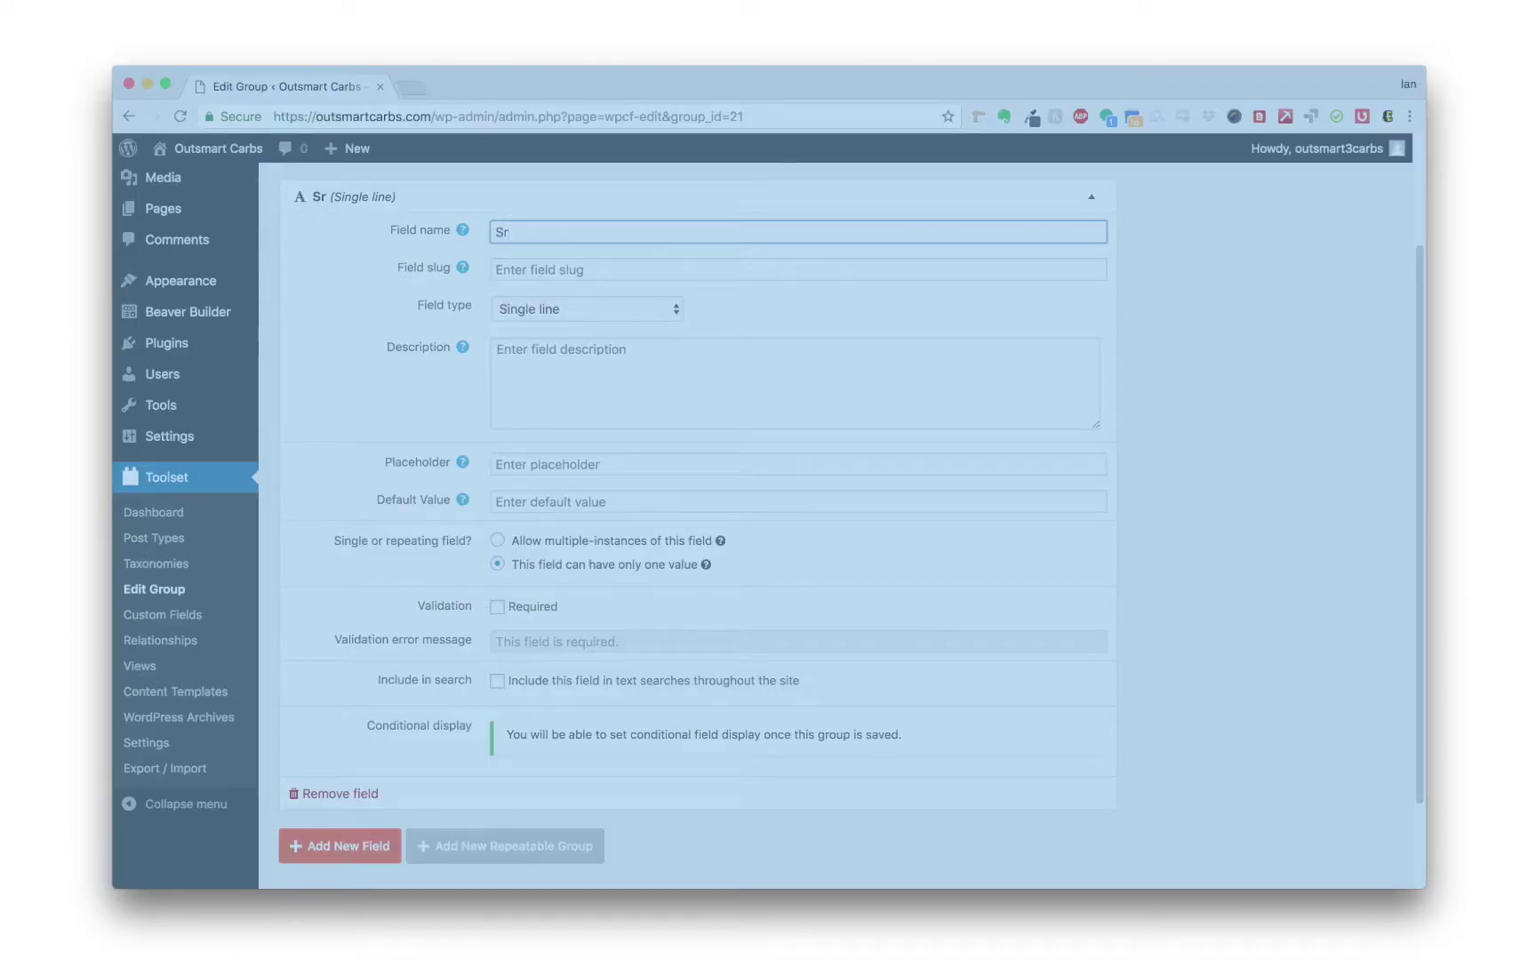
pyautogui.click(633, 210)
pyautogui.press('BackSpace')
pyautogui.write('er')
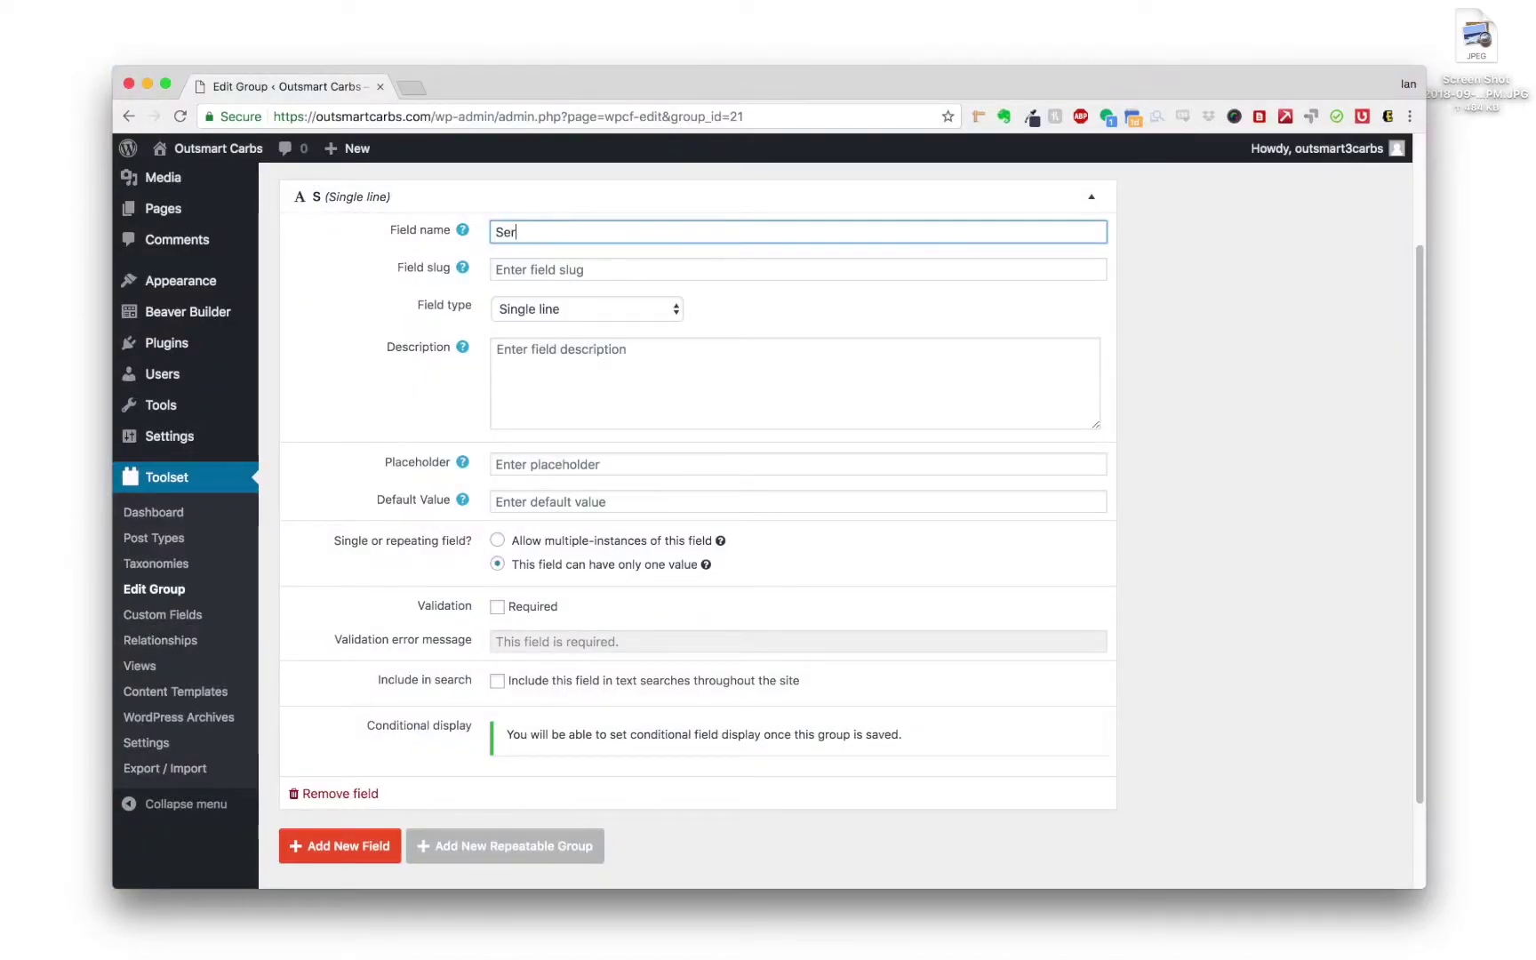
pyautogui.write('ving Soze')
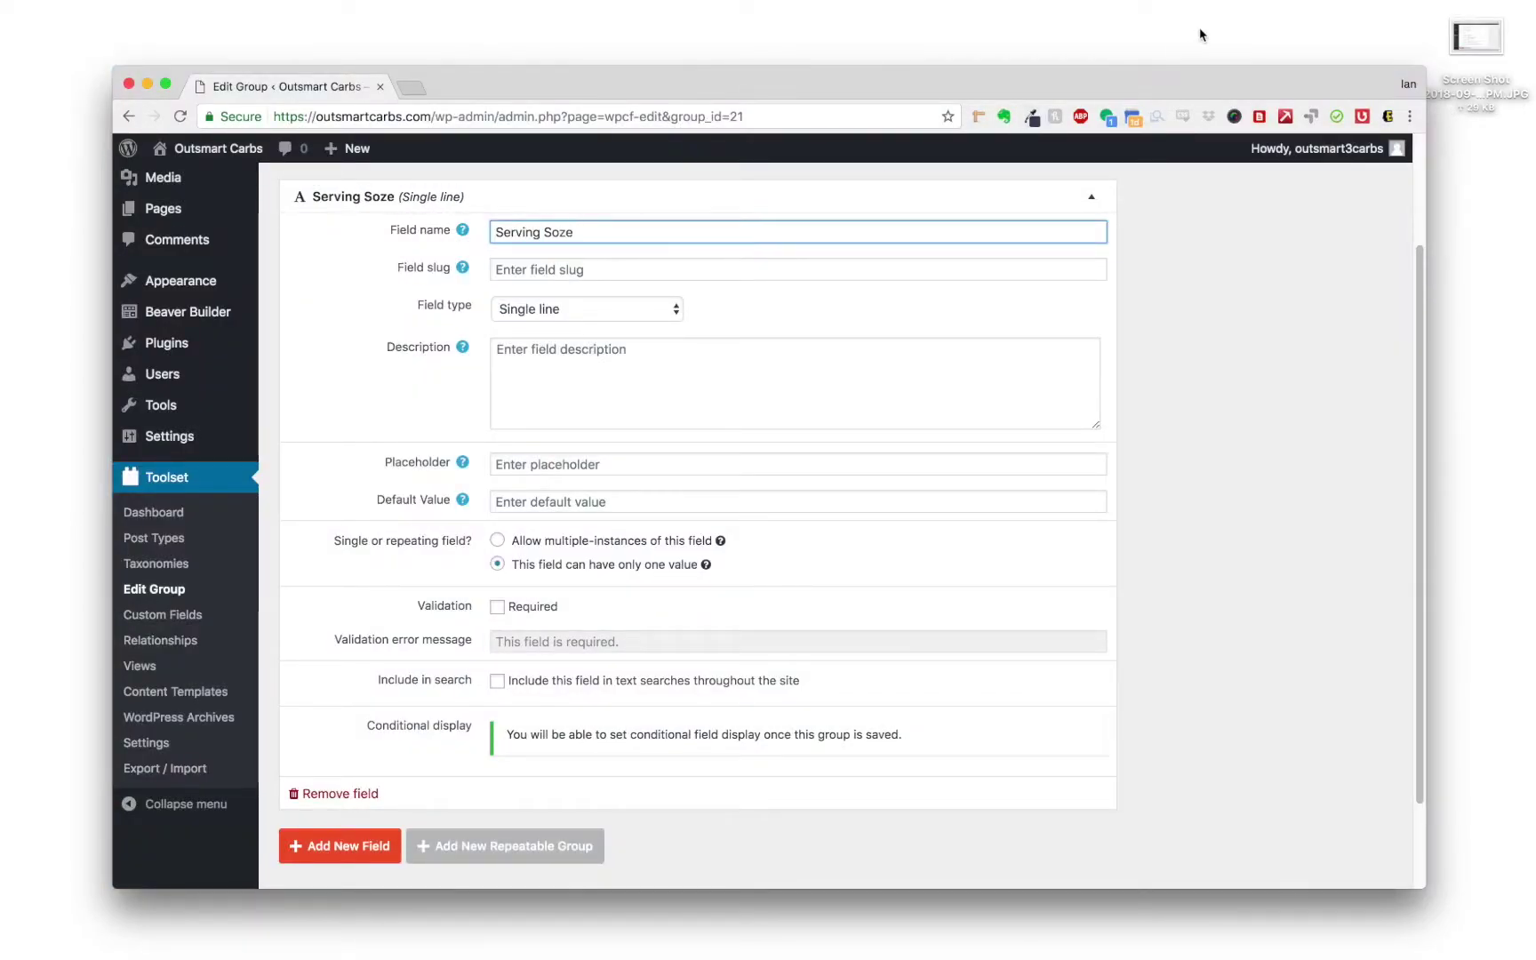
pyautogui.press('BackSpace')
pyautogui.press('BackSpace')
pyautogui.press('BackSpace')
pyautogui.write('ize')
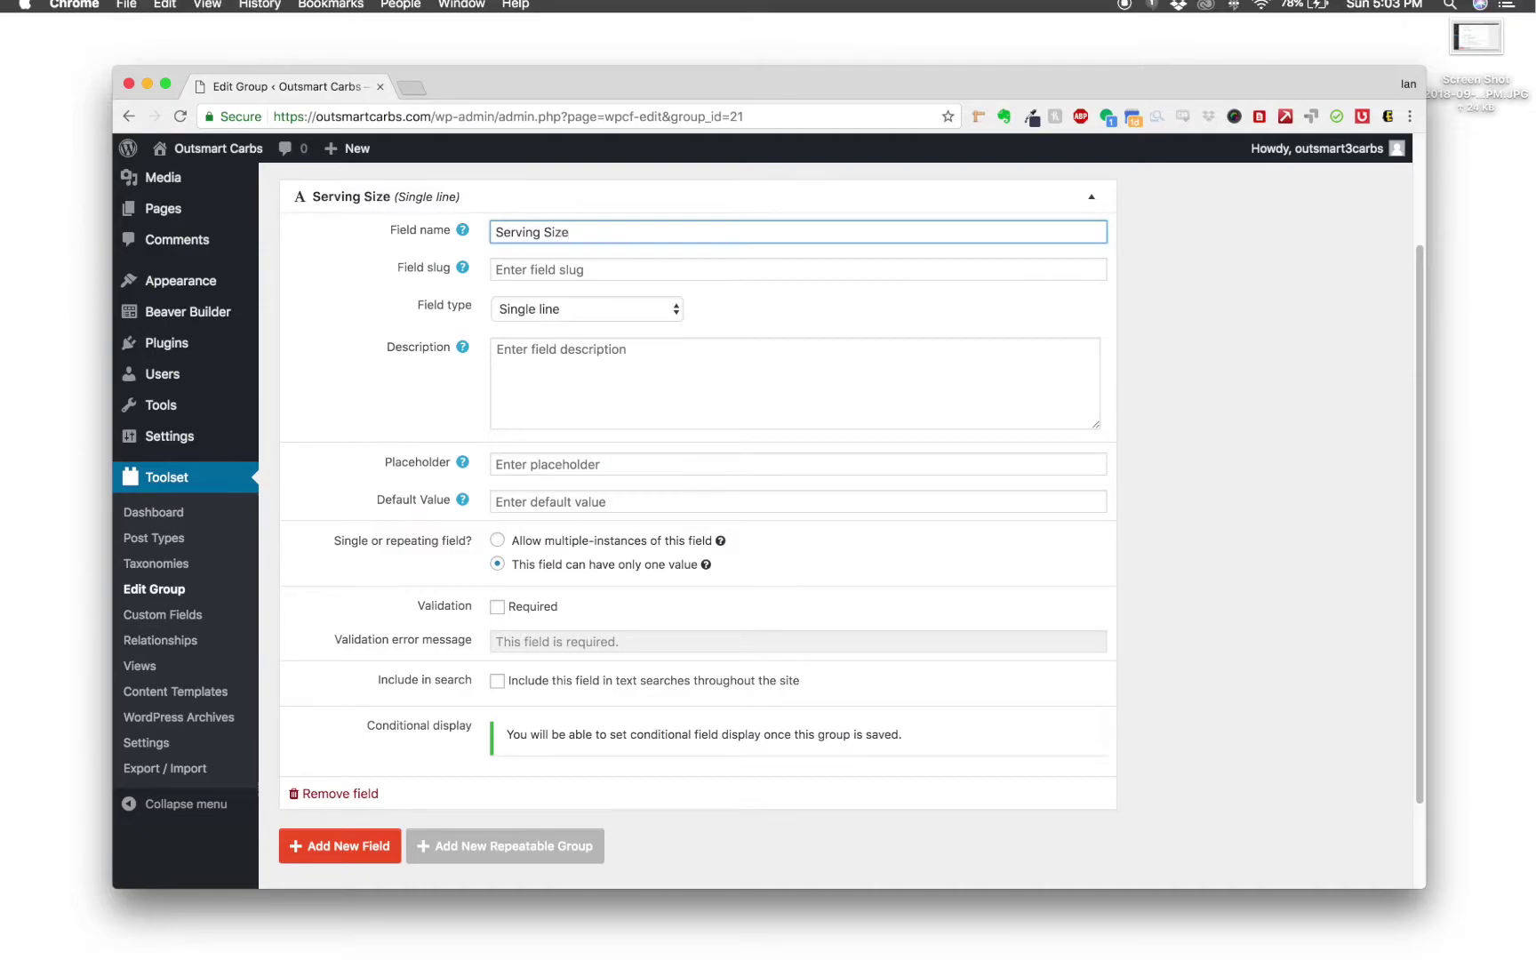
pyautogui.moveTo(1476, 52); pyautogui.dragTo(956, 944)
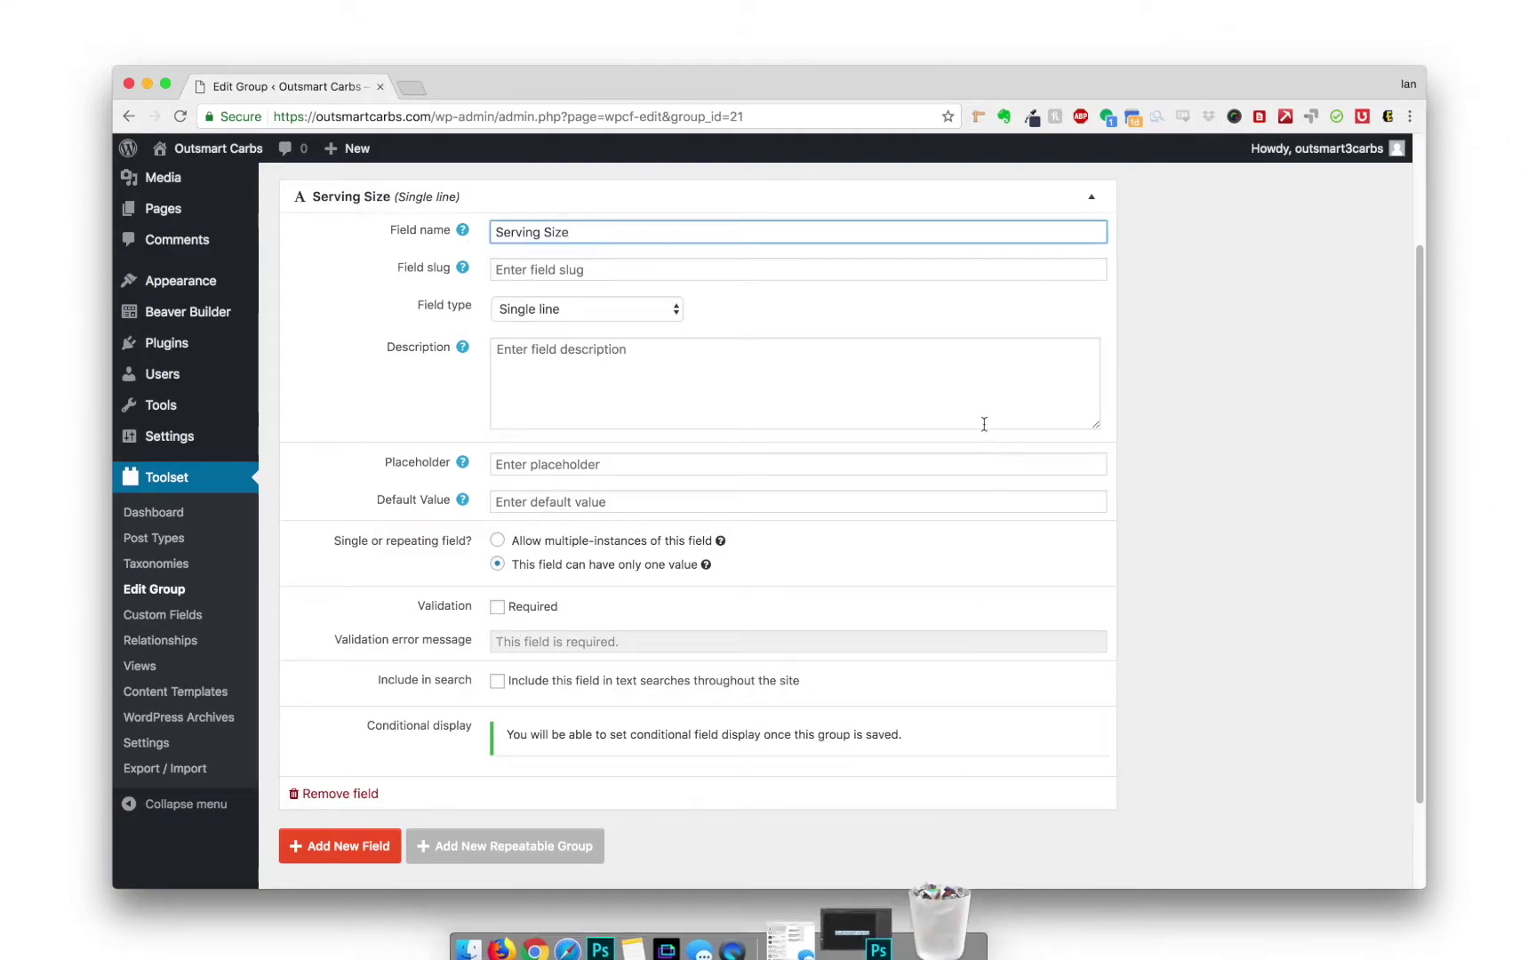
# Step: Set the Serving Size slug to productservingsize and collapse its settings
pyautogui.click(530, 266)
pyautogui.write('productserving-size')
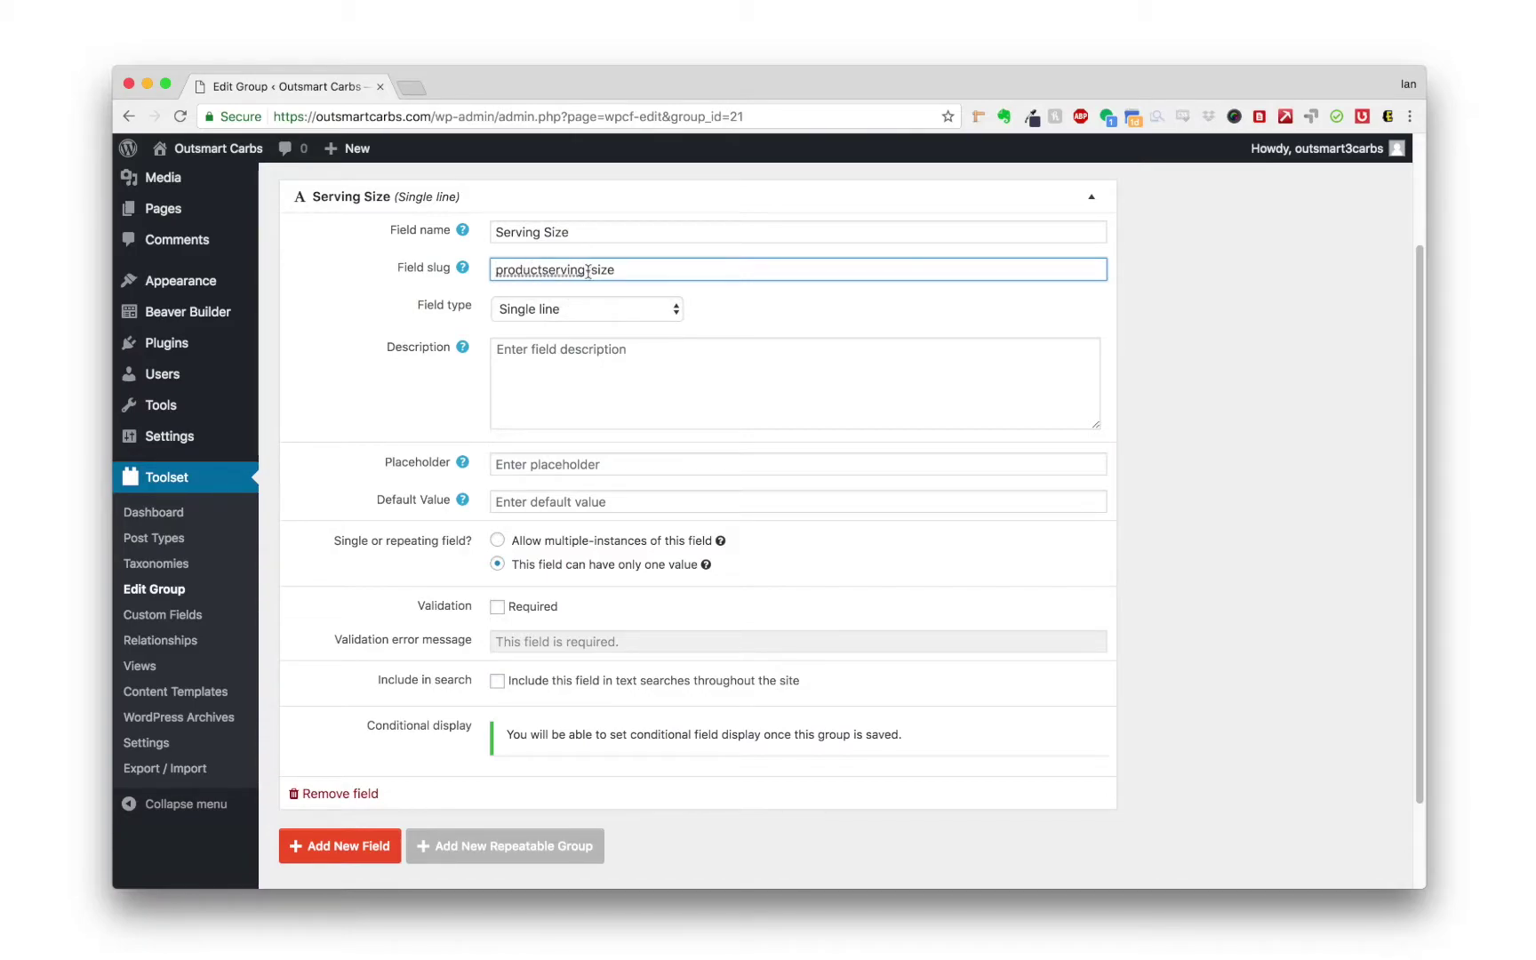
pyautogui.press('BackSpace')
pyautogui.scroll(1, 978, 356)
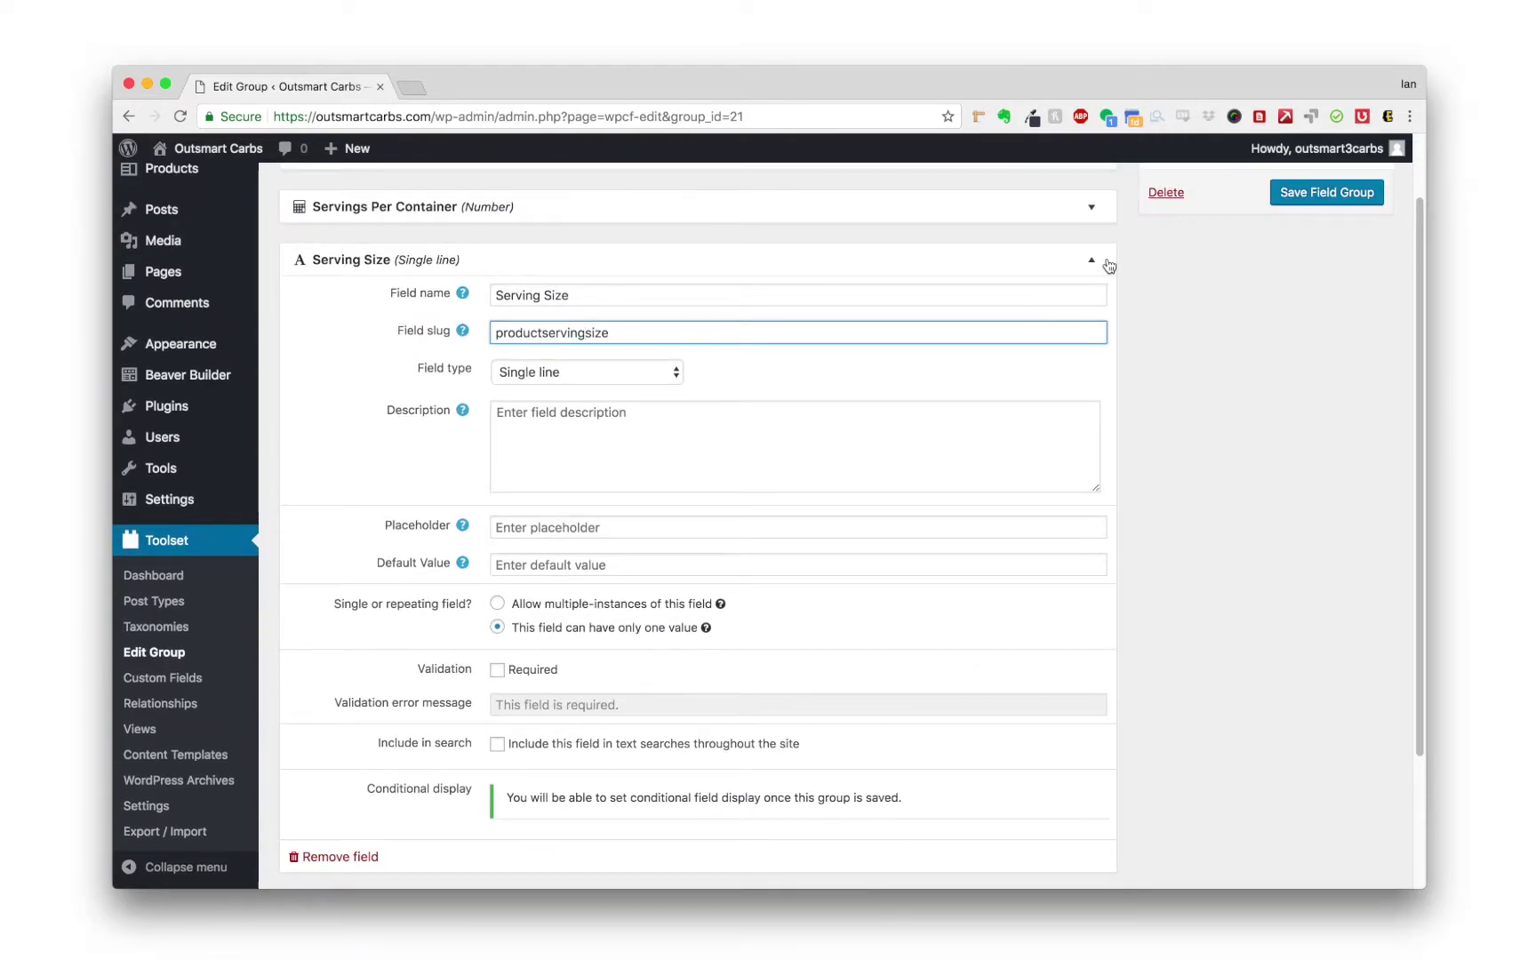
pyautogui.click(1093, 264)
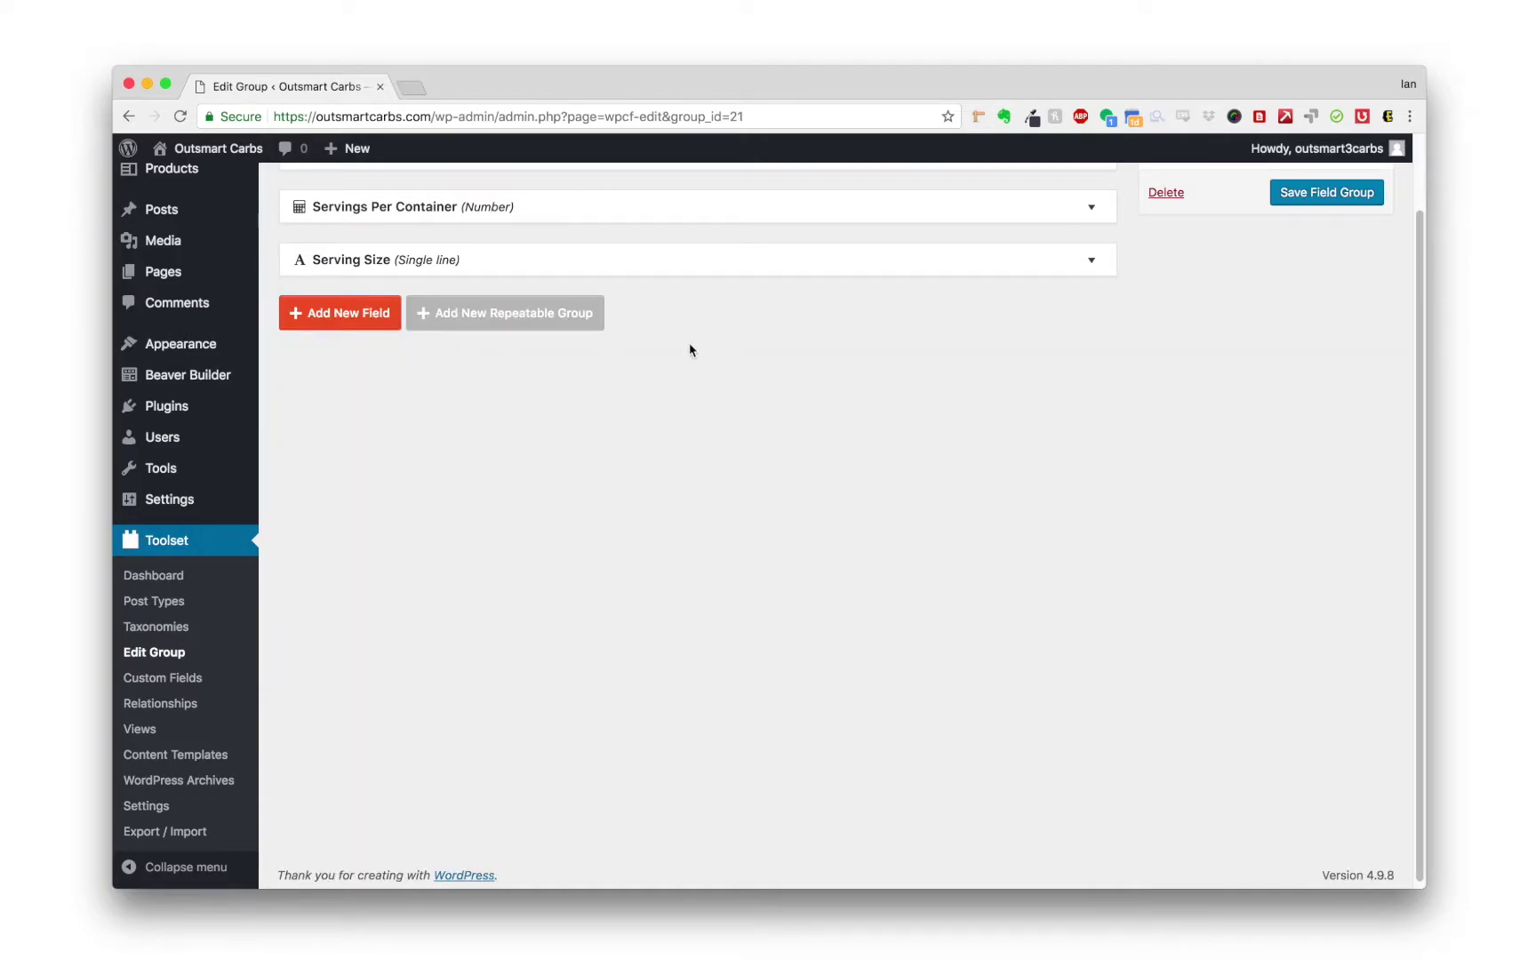
# Step: Add a Total Fat number field with slug producttotalfat and collapse it
pyautogui.click(340, 317)
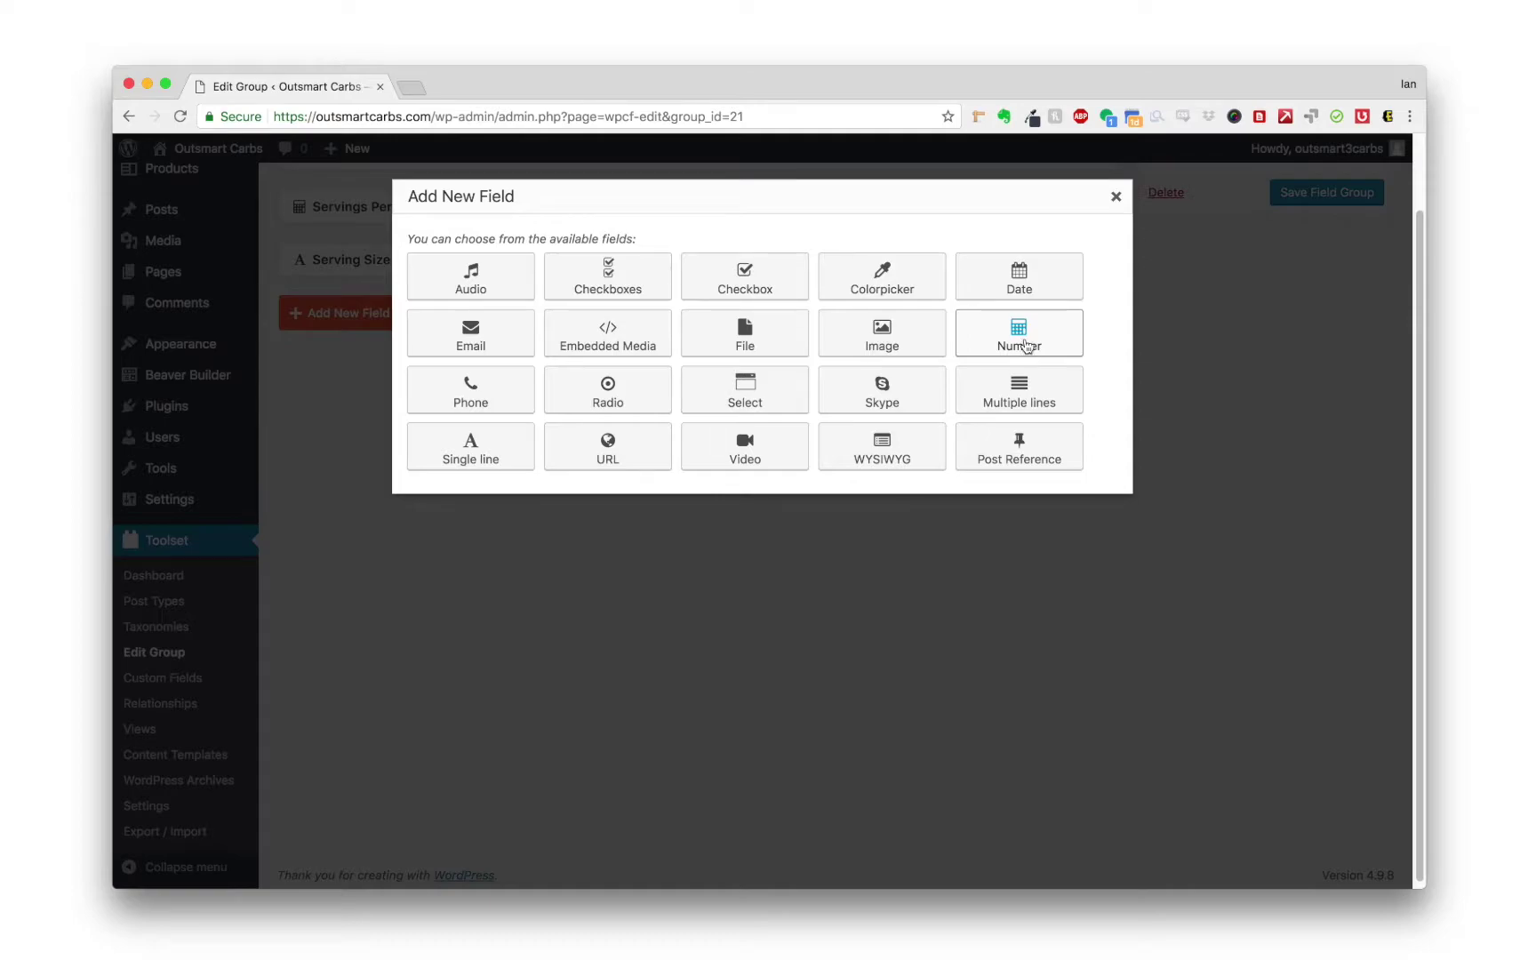
pyautogui.click(1027, 345)
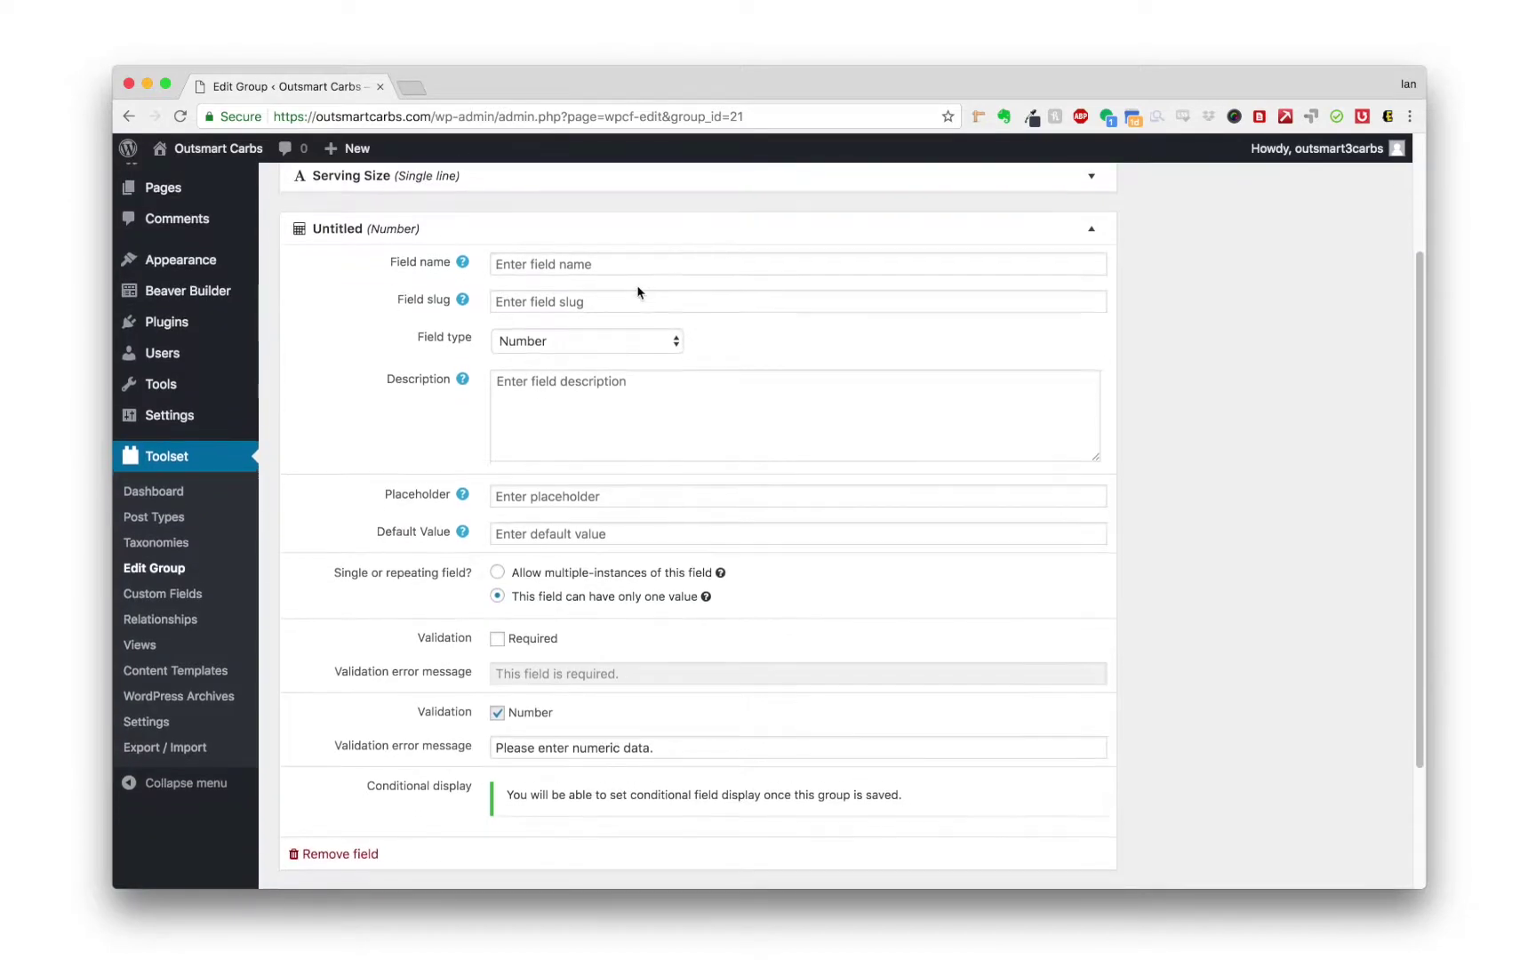
pyautogui.click(596, 239)
pyautogui.write('Total')
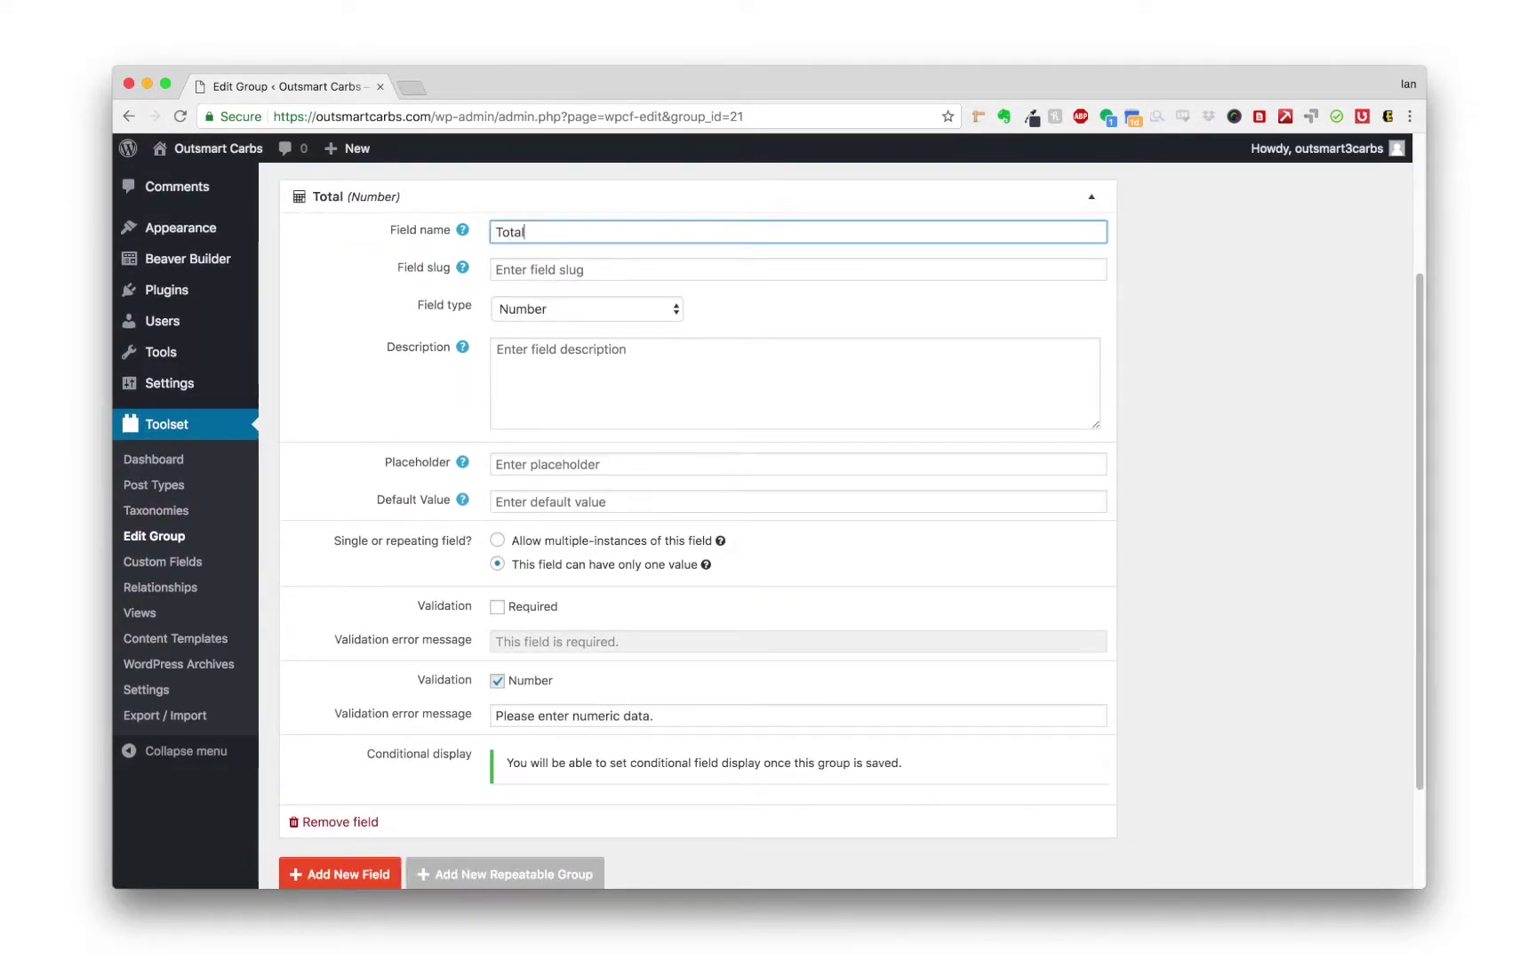
pyautogui.write(' Fat')
pyautogui.click(596, 267)
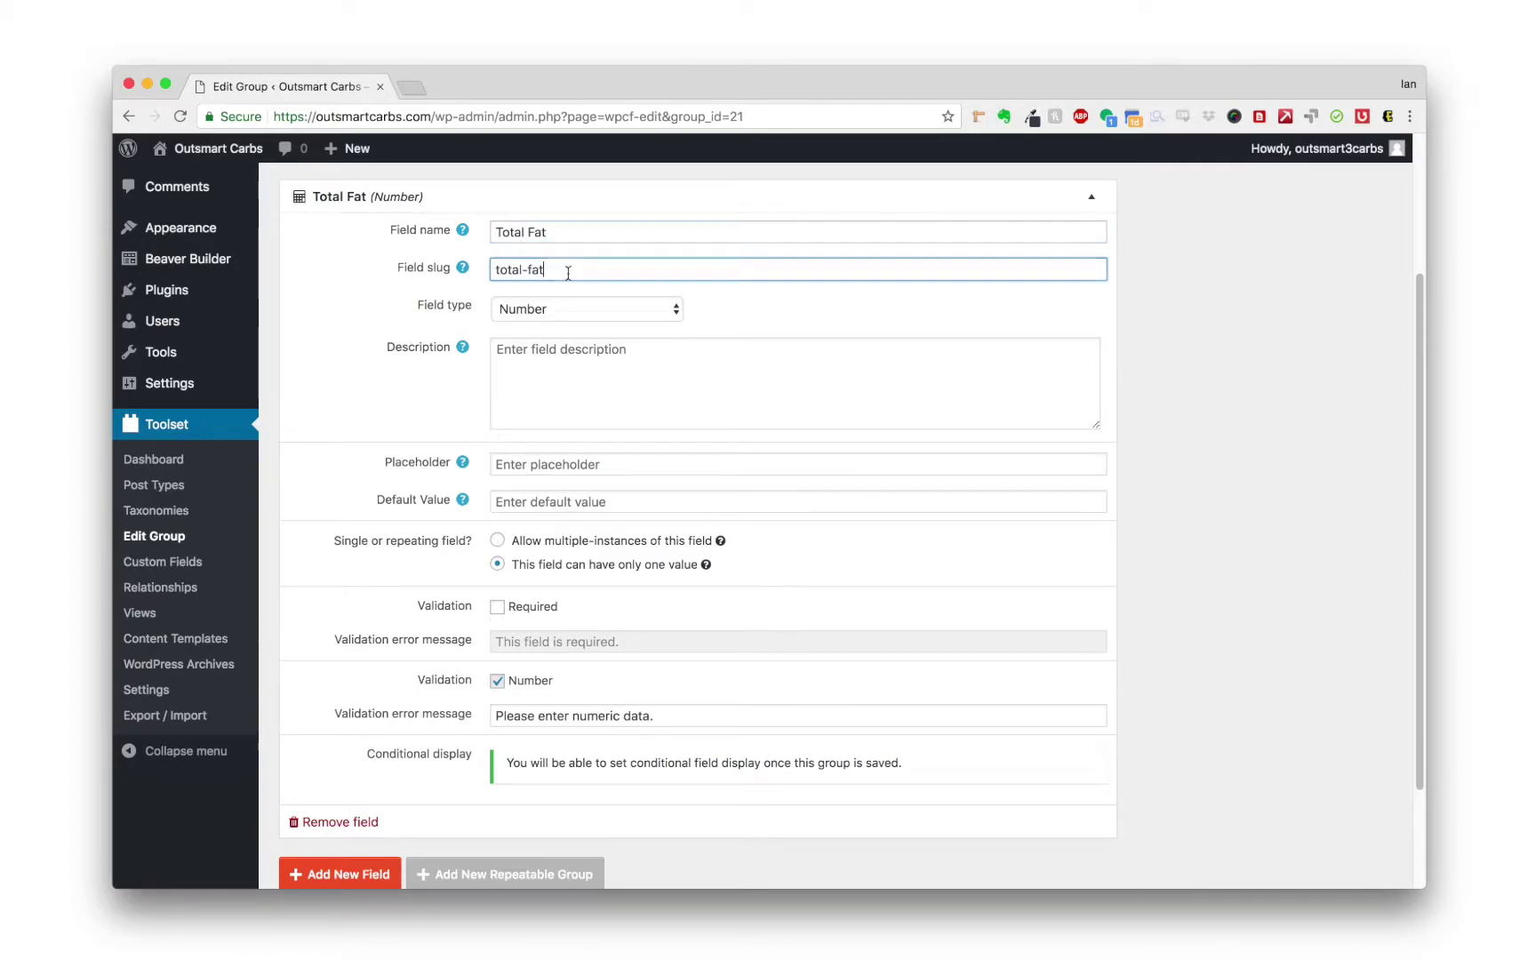
pyautogui.click(495, 270)
pyautogui.write('product')
pyautogui.press('BackSpace')
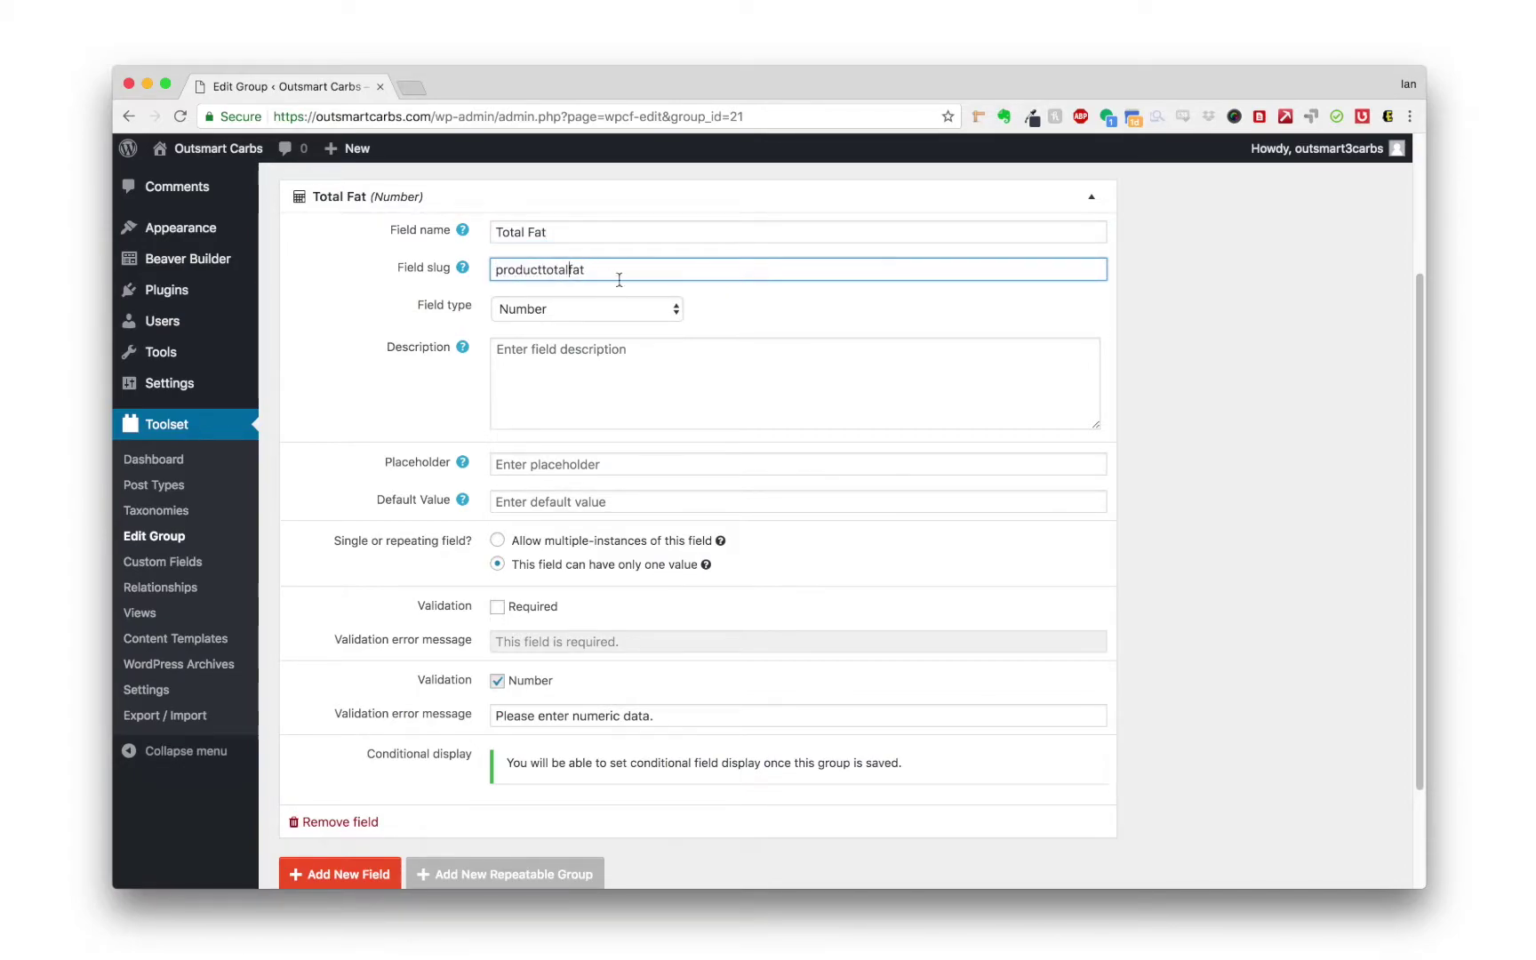
pyautogui.click(1100, 198)
# Step: Add a Saturated Fat number field with slug productsaturatedfat and collapse it
pyautogui.click(354, 362)
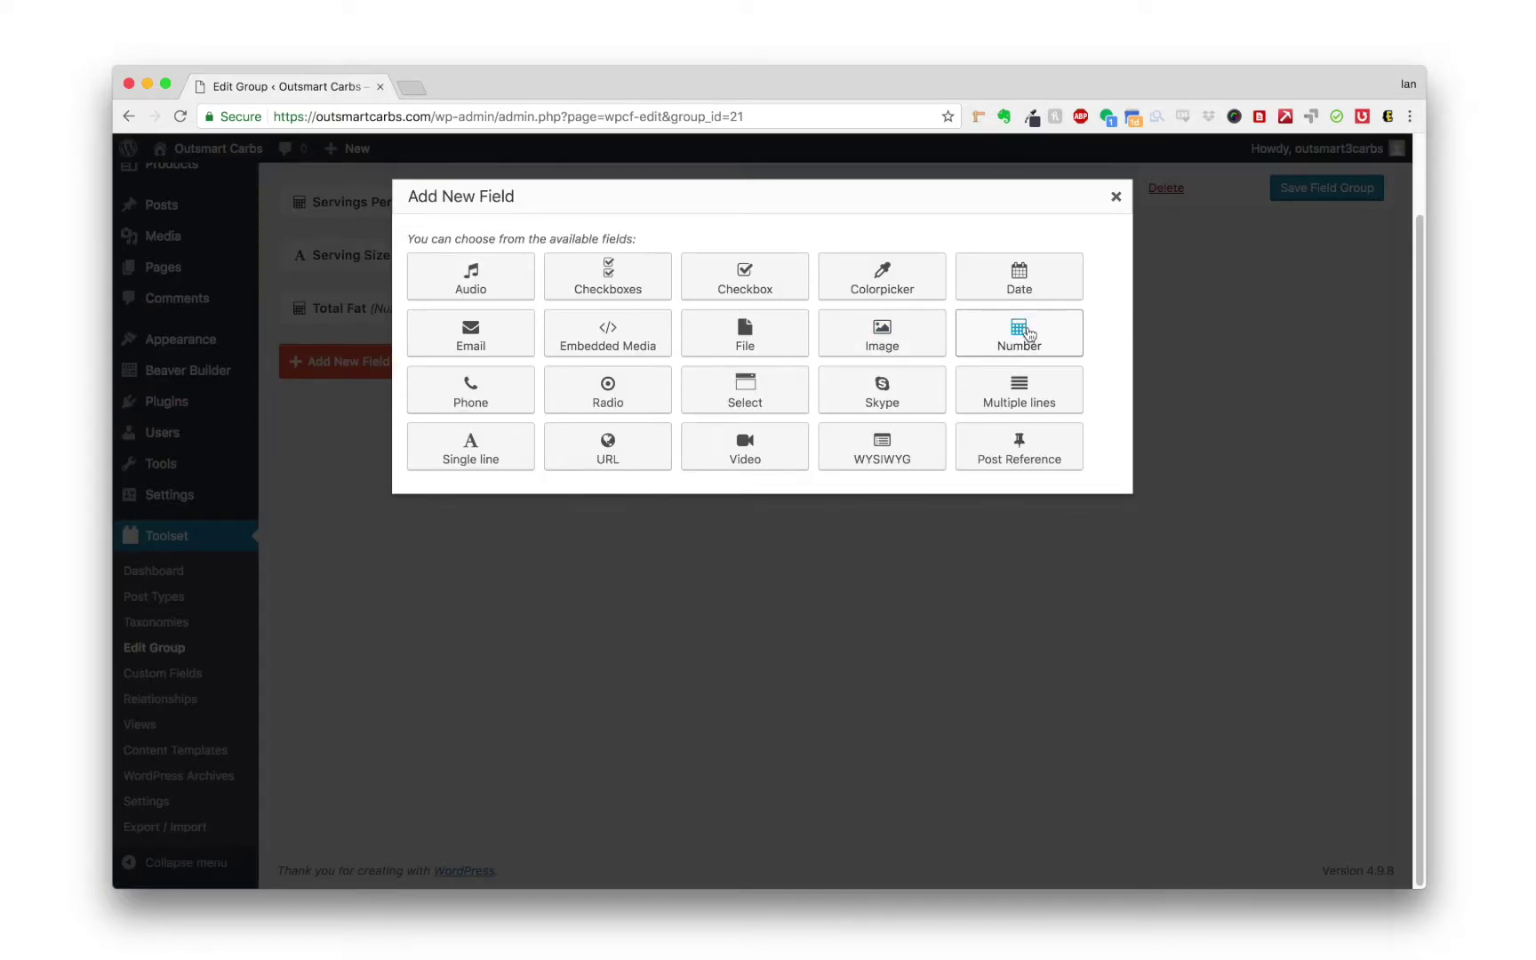
pyautogui.click(1023, 332)
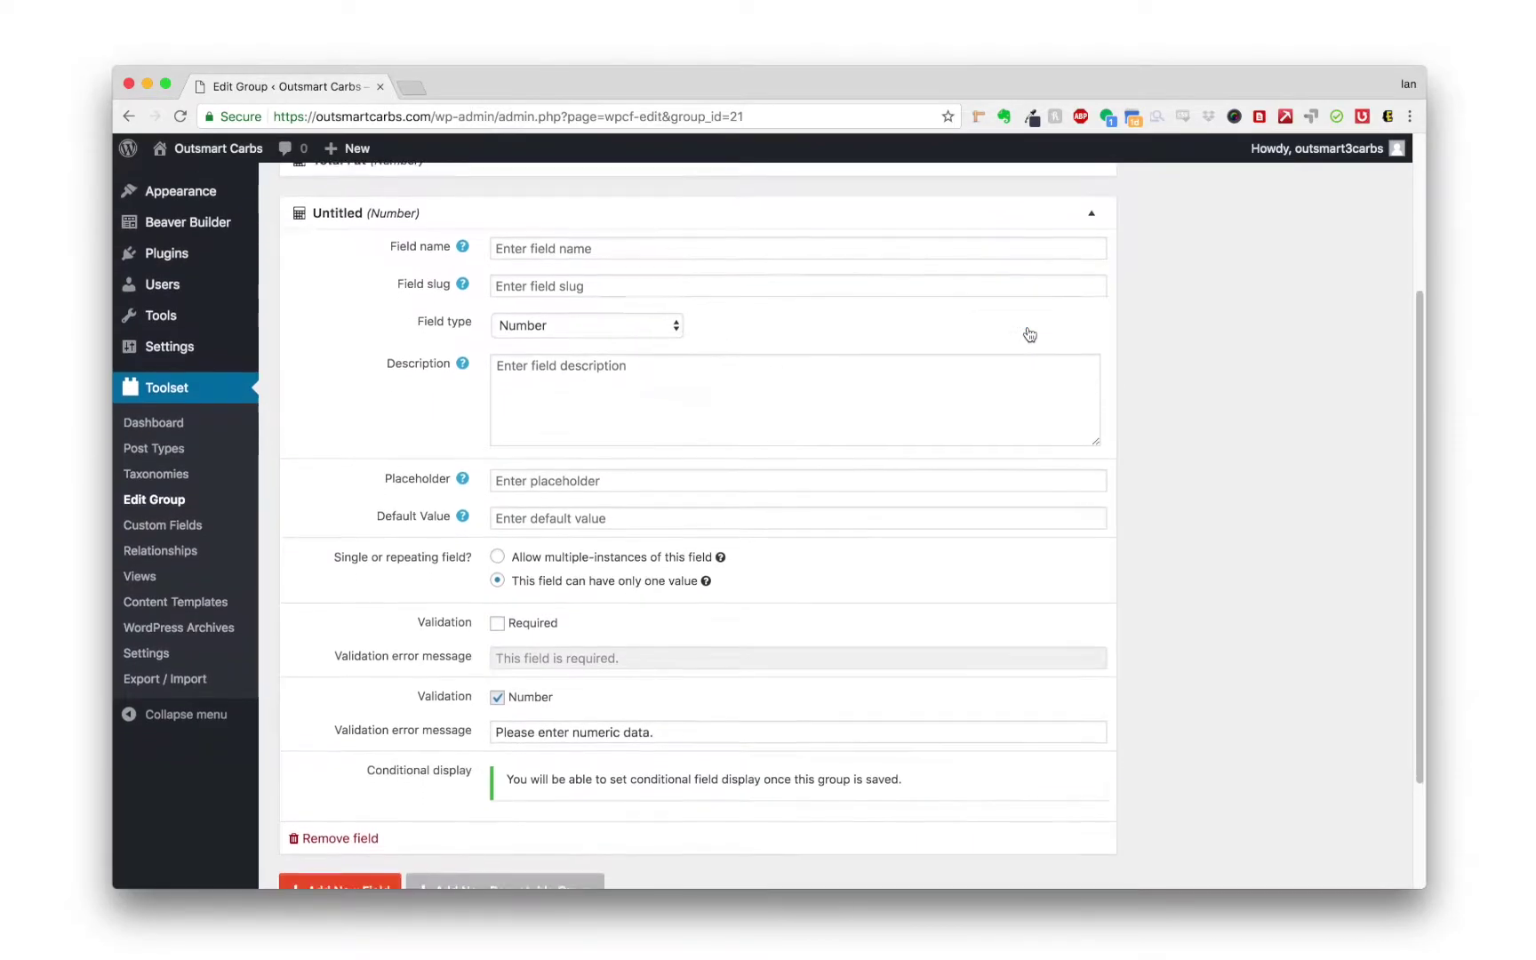
pyautogui.click(644, 232)
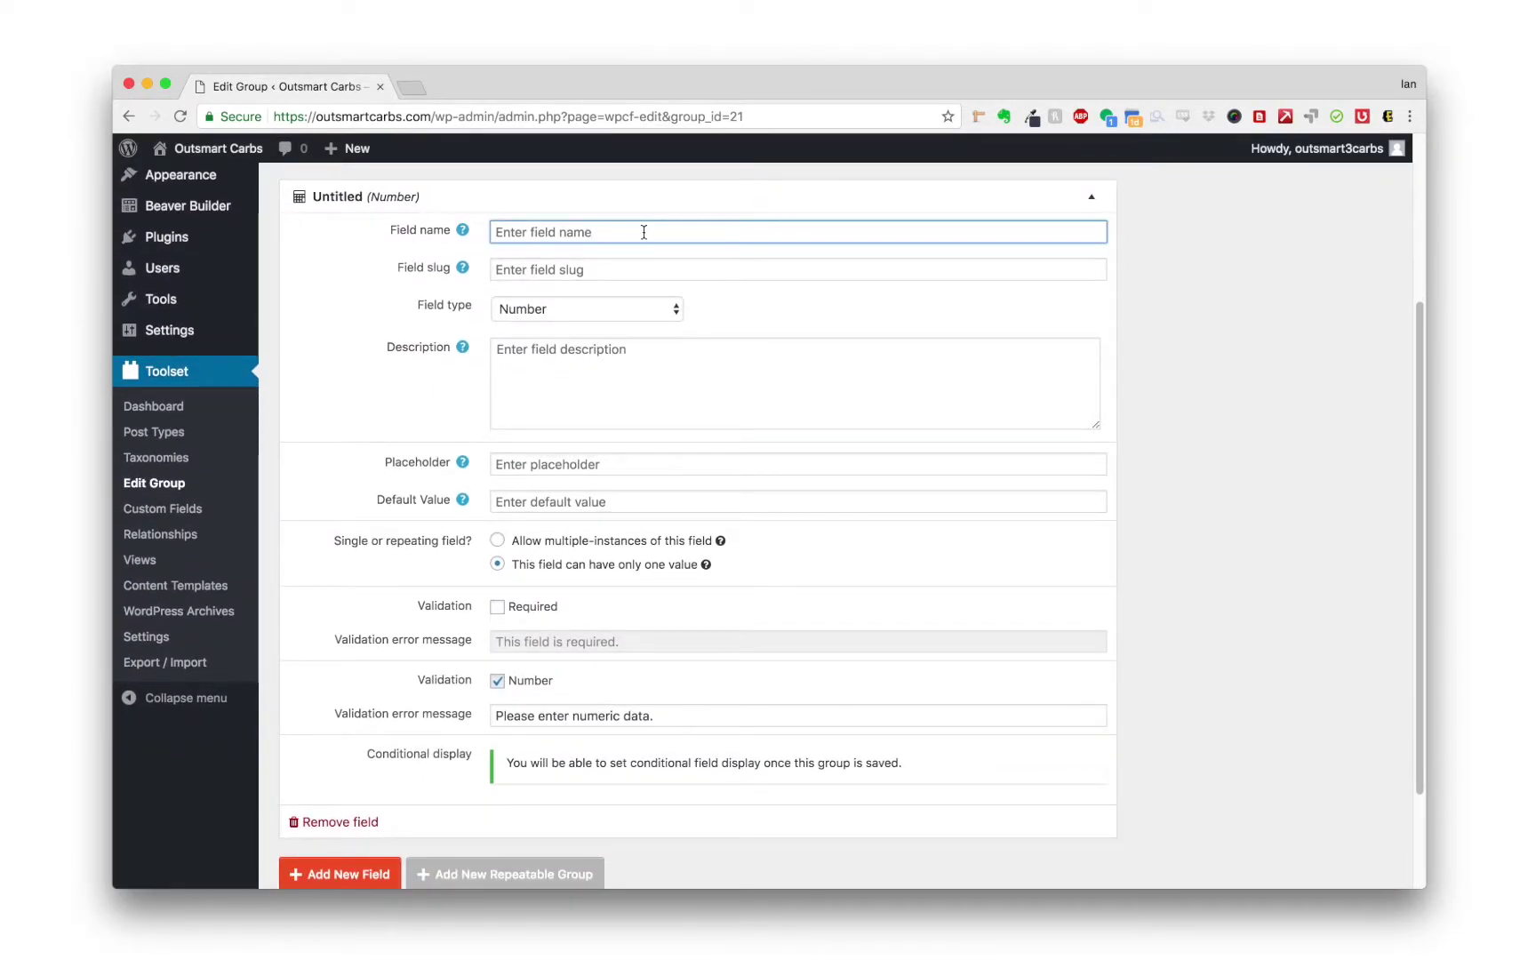
pyautogui.write('Satu')
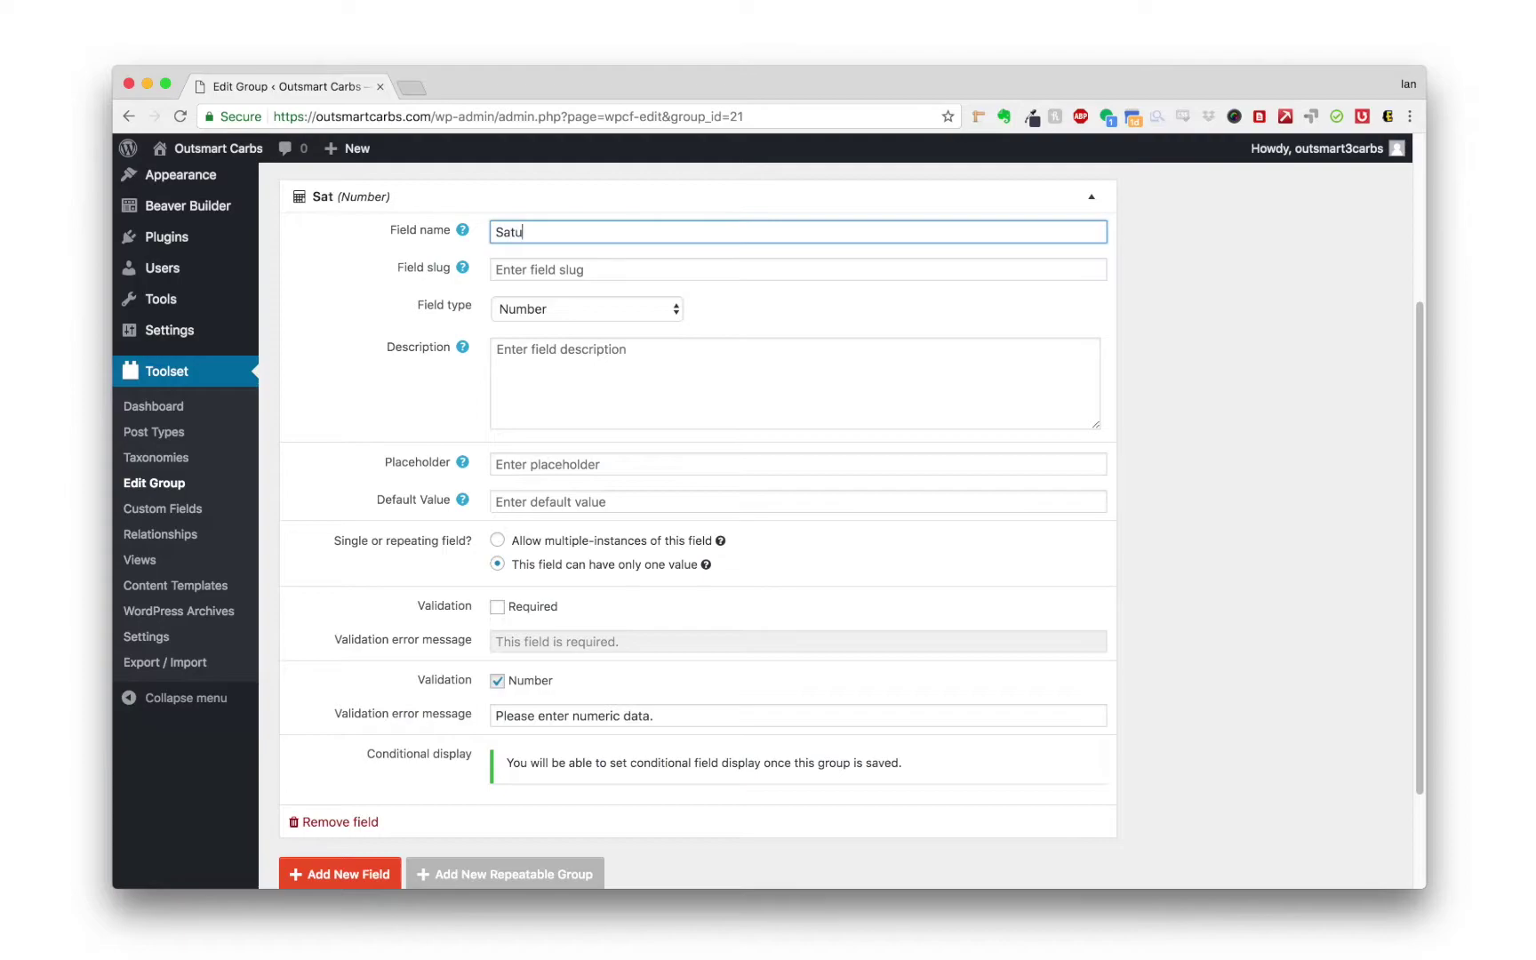
pyautogui.write('rated Fat')
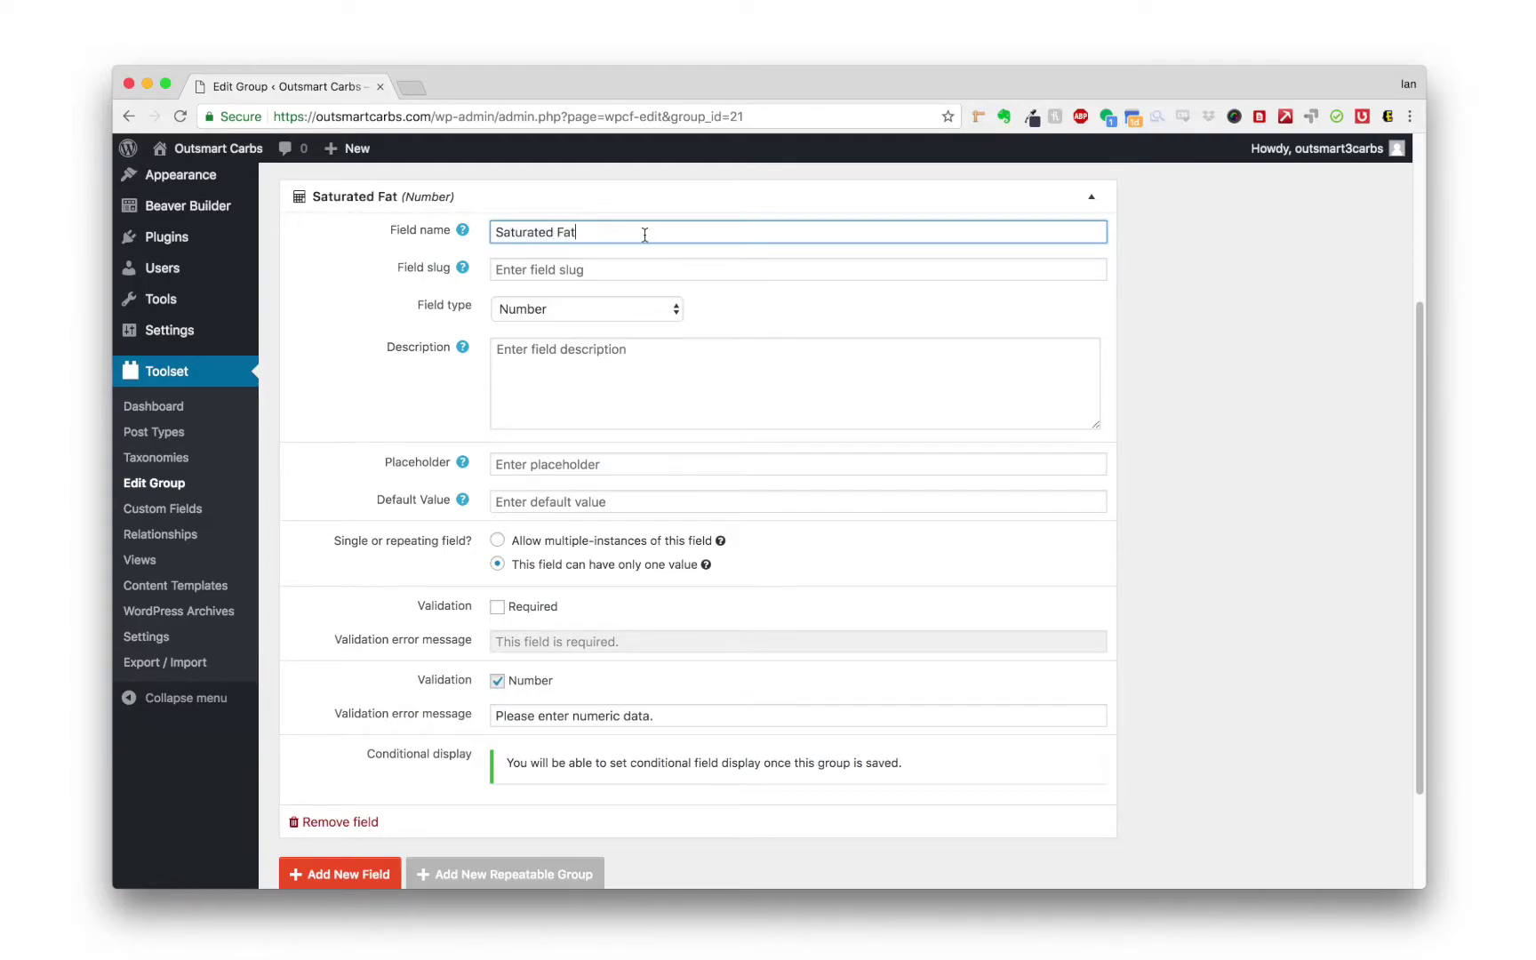
pyautogui.click(590, 268)
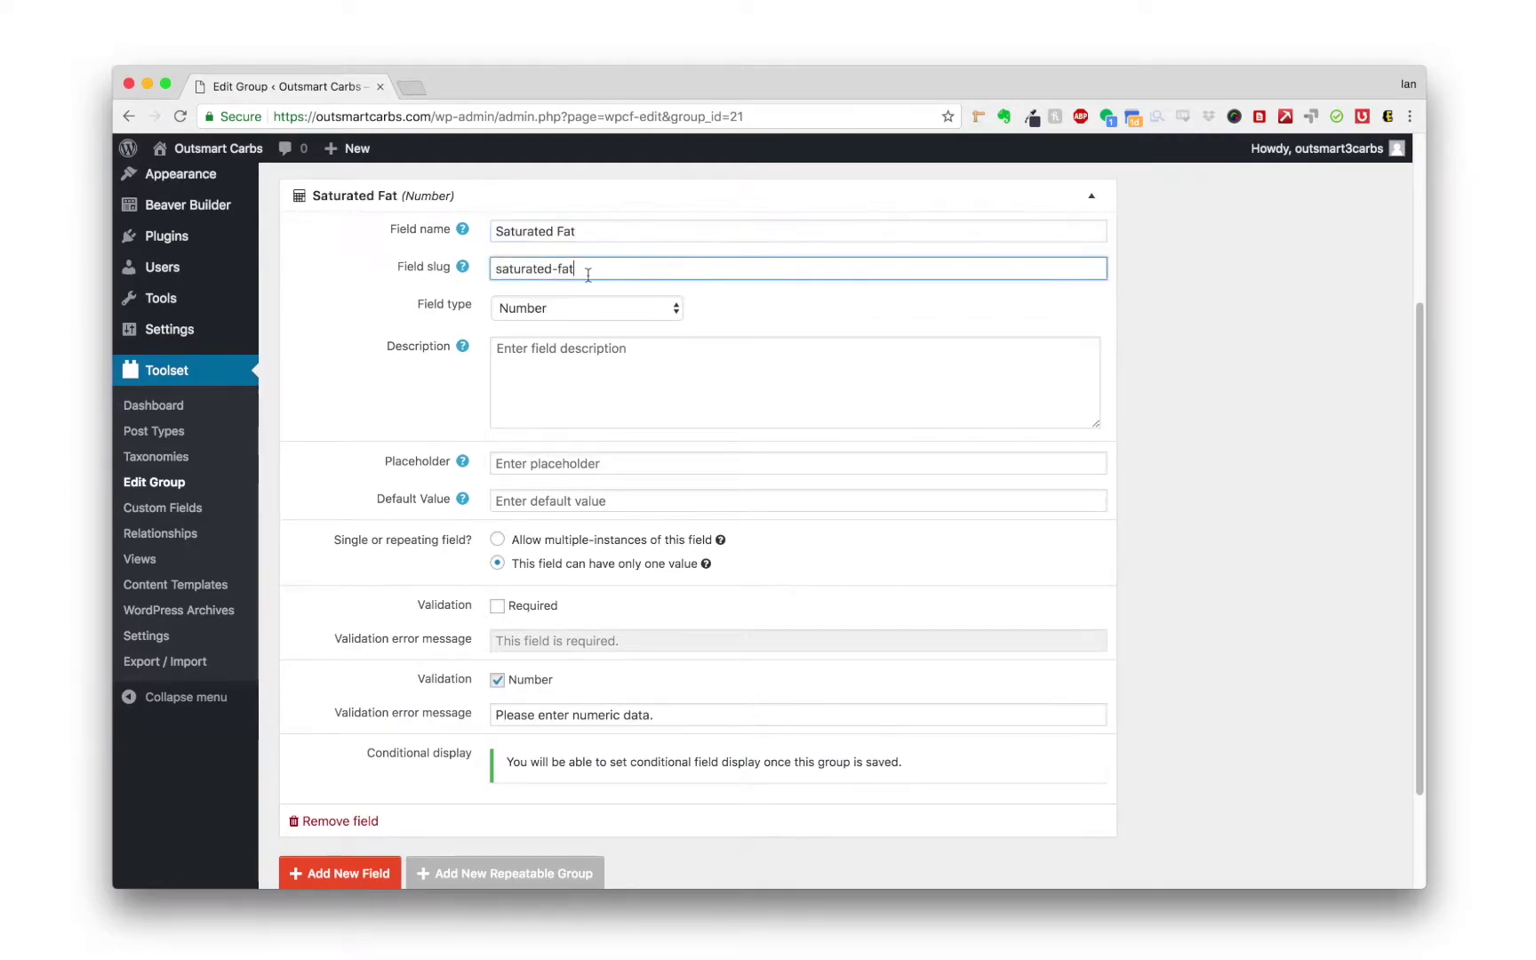
pyautogui.click(497, 268)
pyautogui.write('product')
pyautogui.click(605, 268)
pyautogui.press('BackSpace')
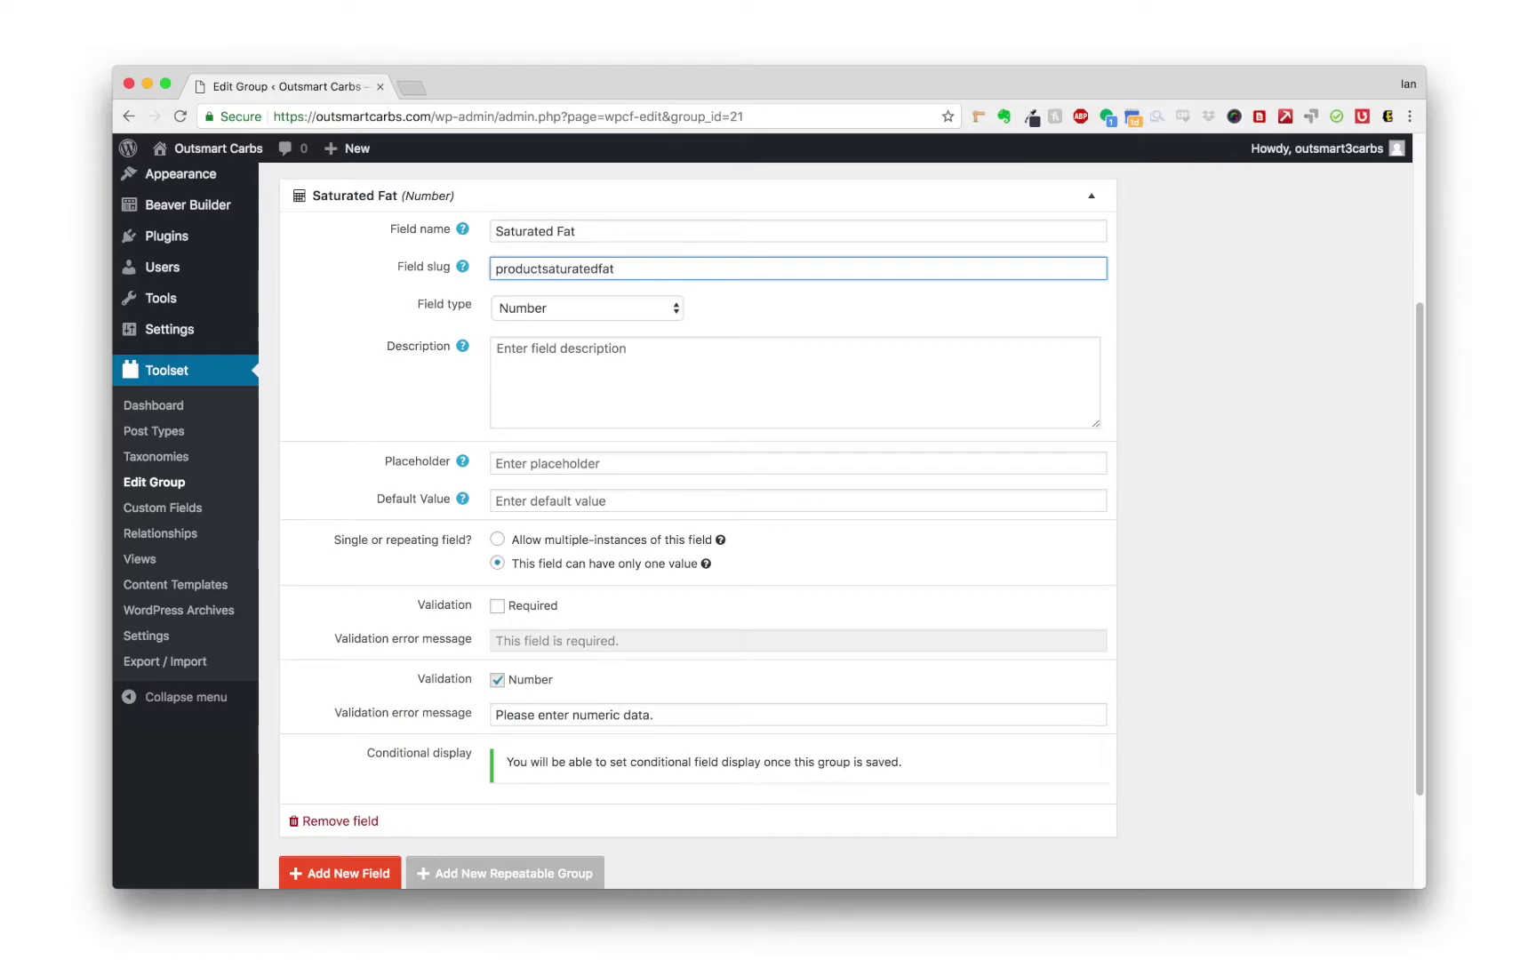
pyautogui.click(1089, 198)
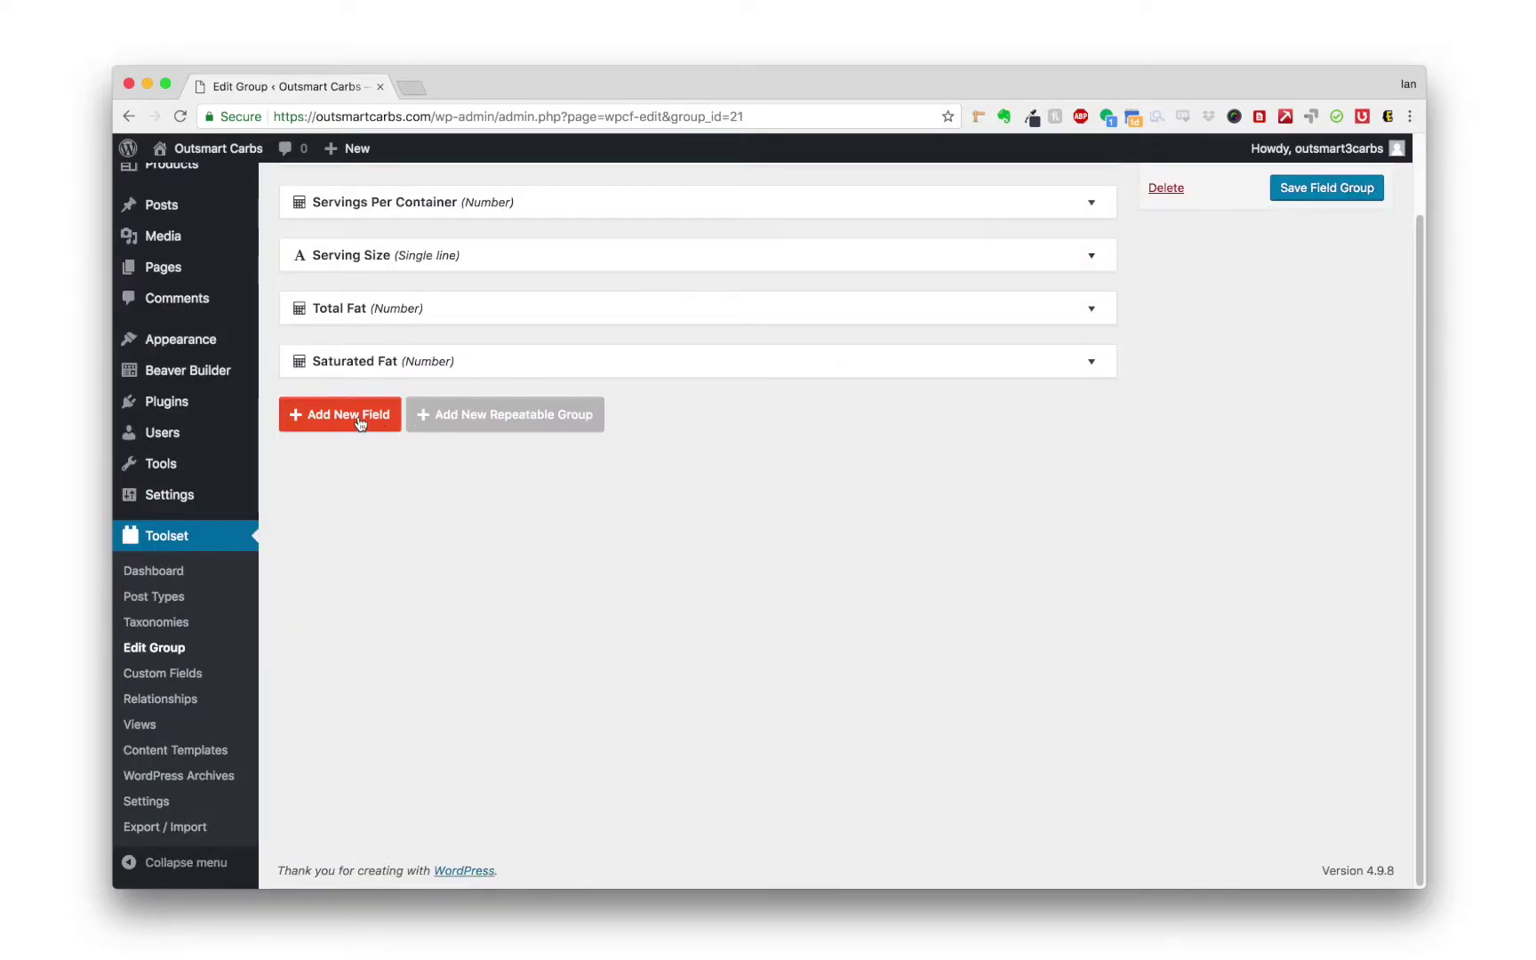
# Step: Add a Trans Fat number field with slug producttransfat
pyautogui.click(345, 421)
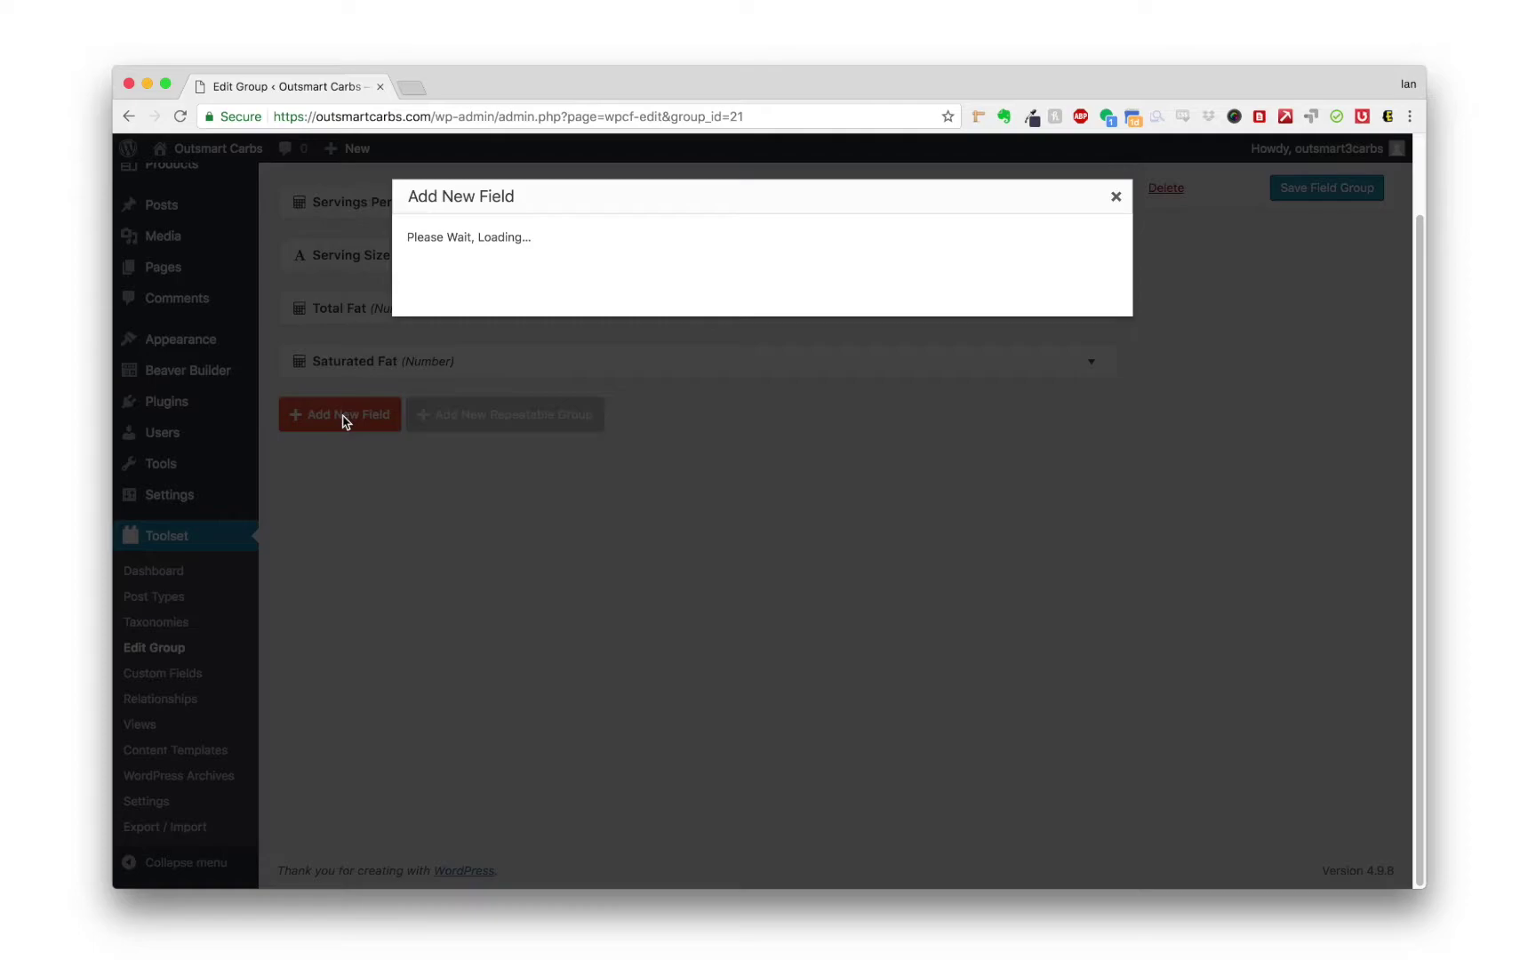
pyautogui.click(1036, 331)
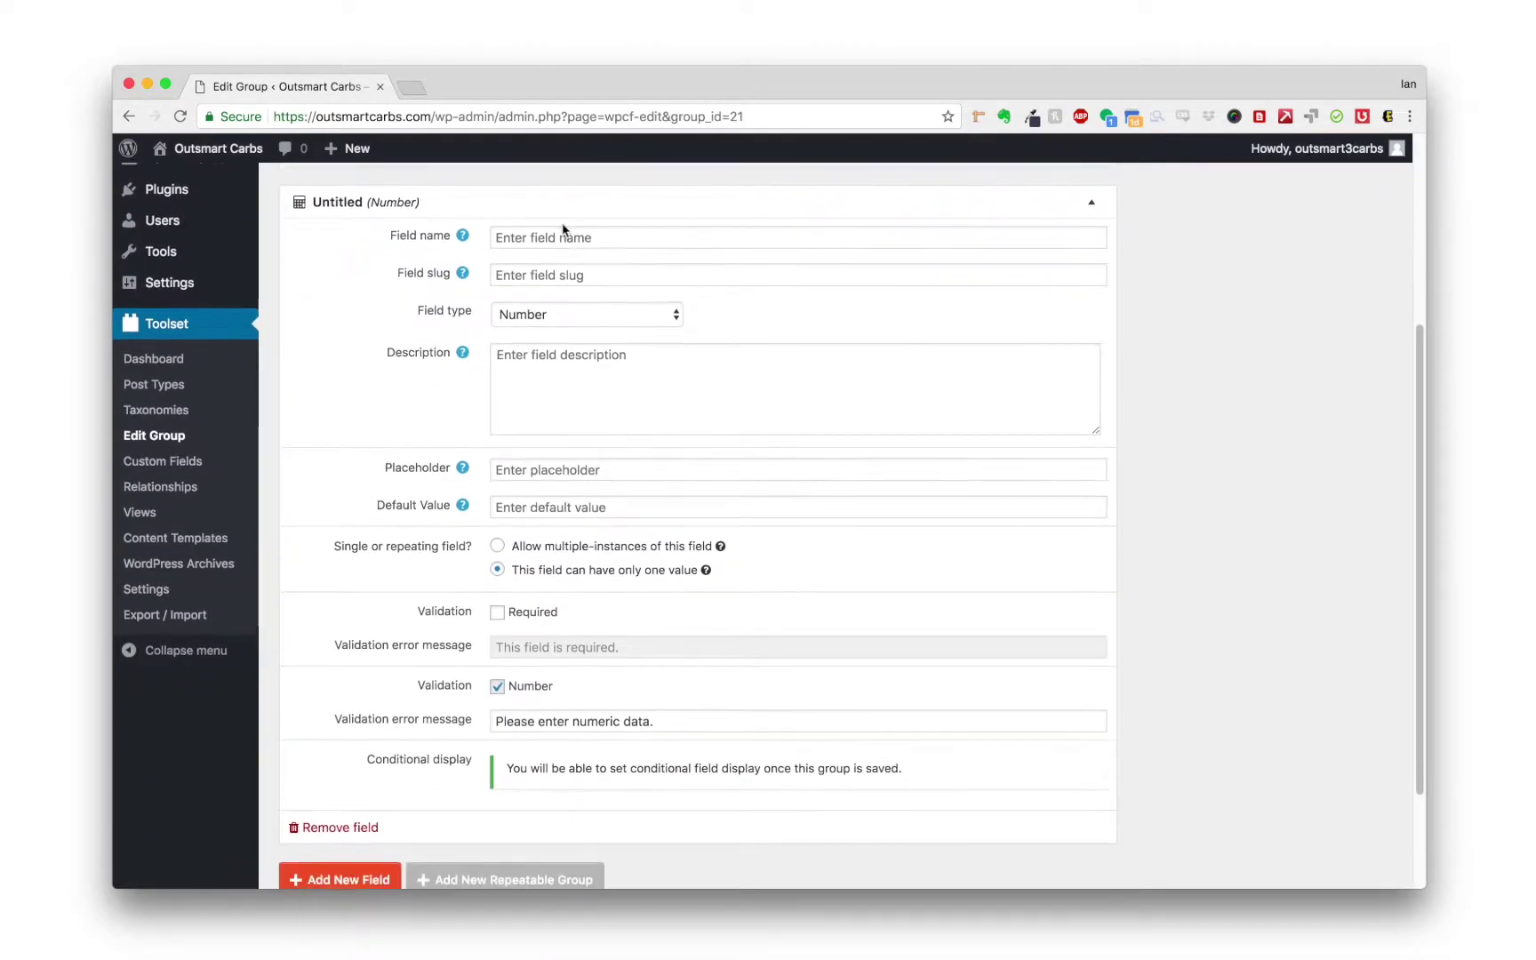
pyautogui.write('Trans Fat')
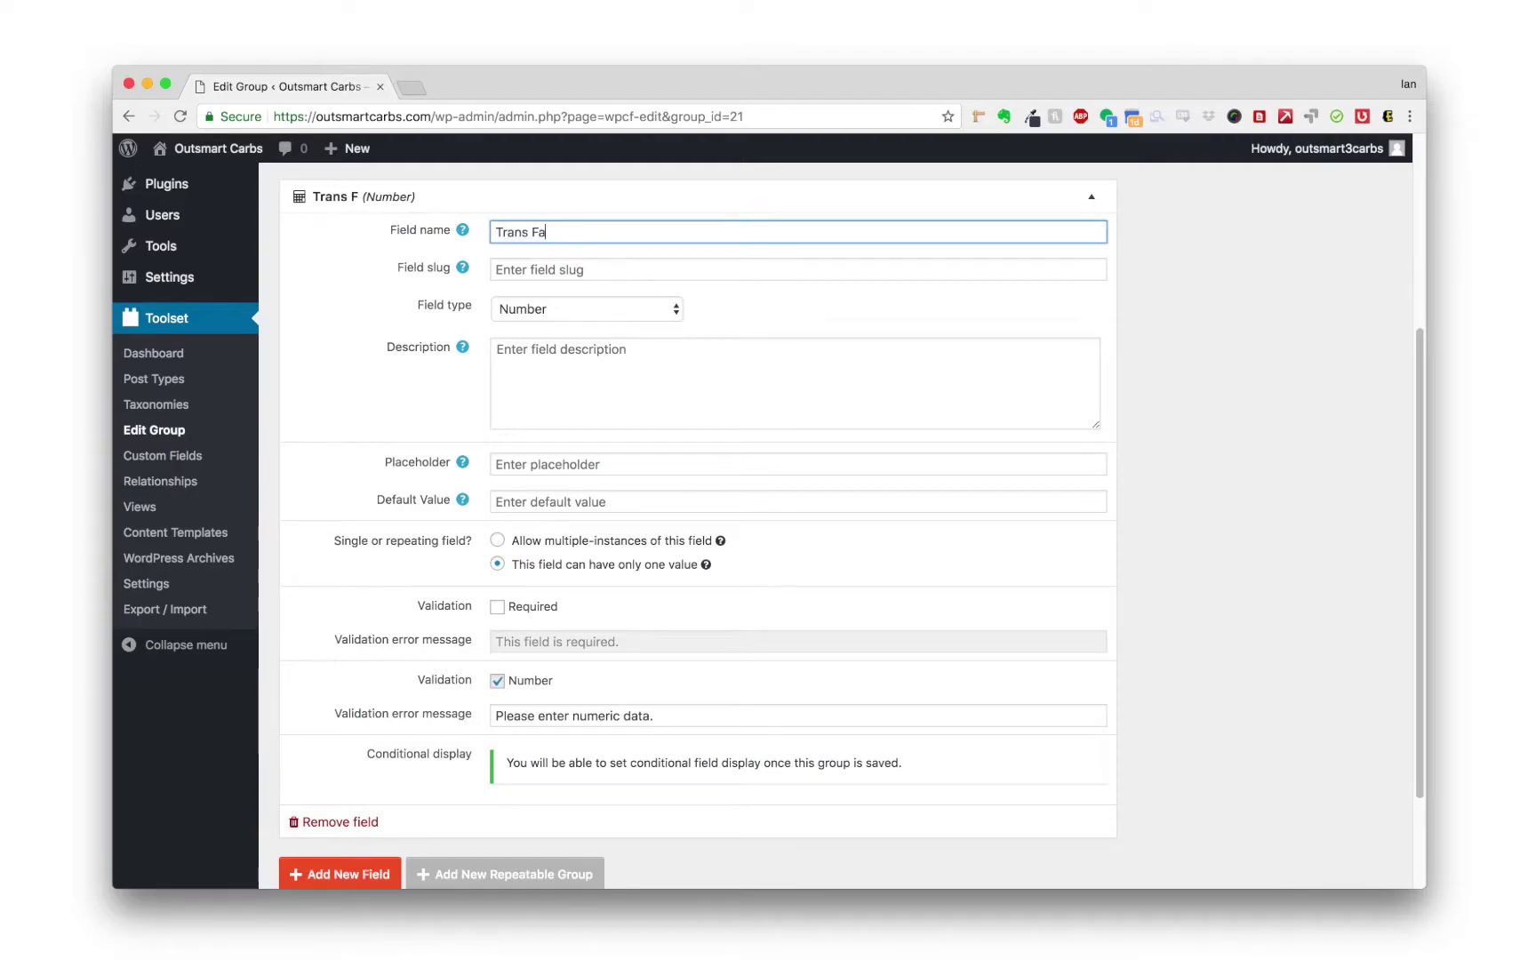
pyautogui.click(581, 276)
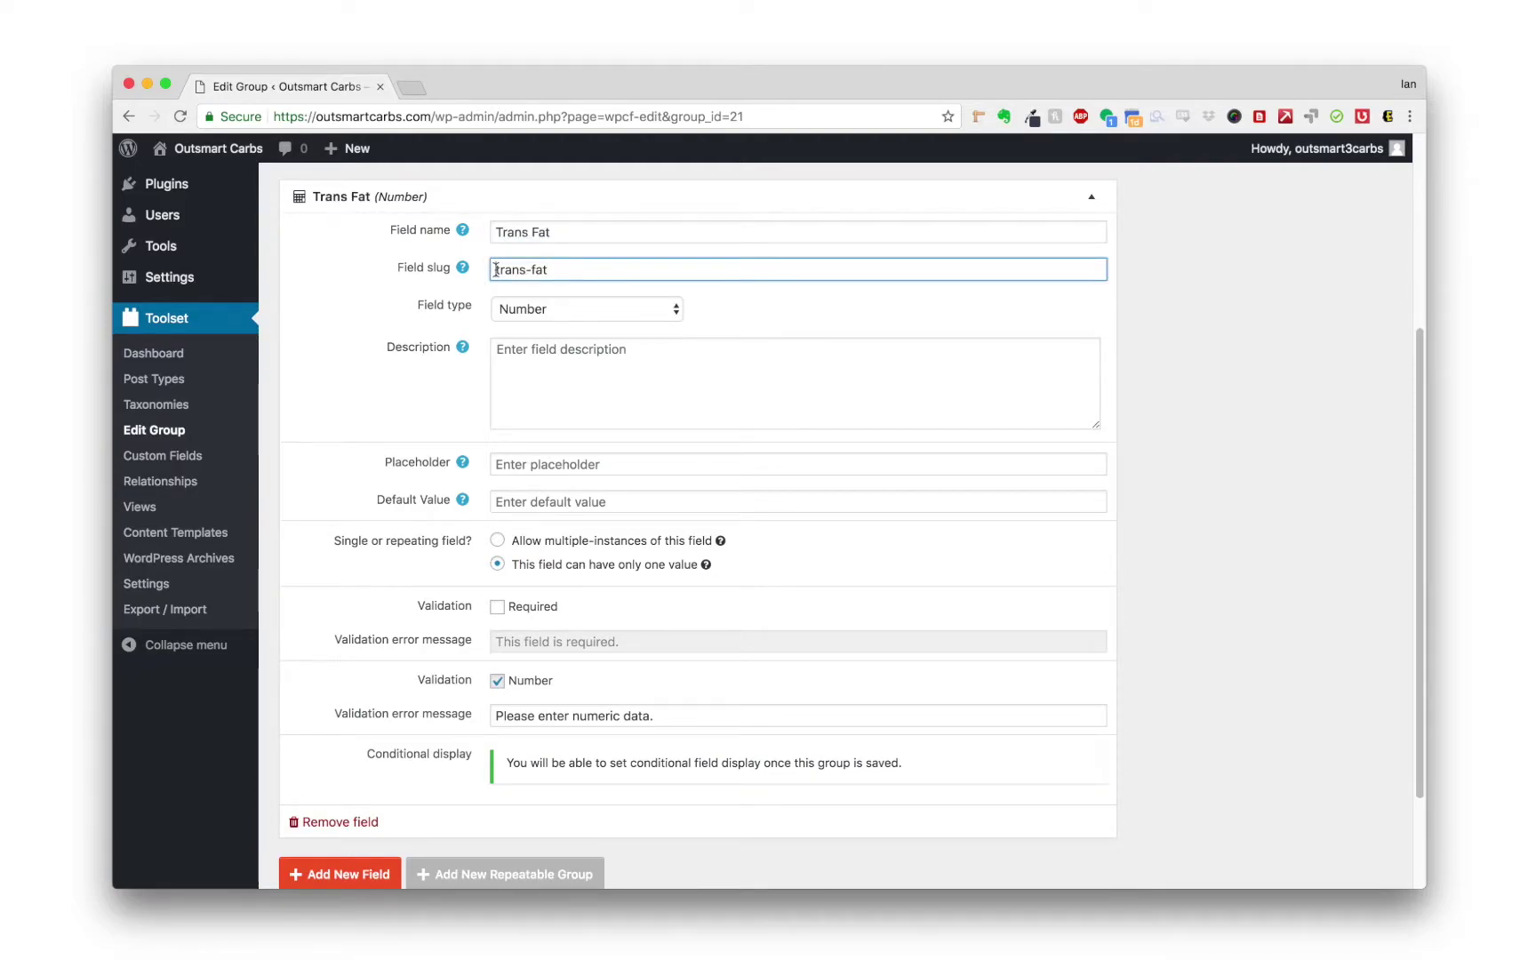
pyautogui.click(496, 270)
pyautogui.write('product')
pyautogui.click(578, 269)
pyautogui.press('BackSpace')
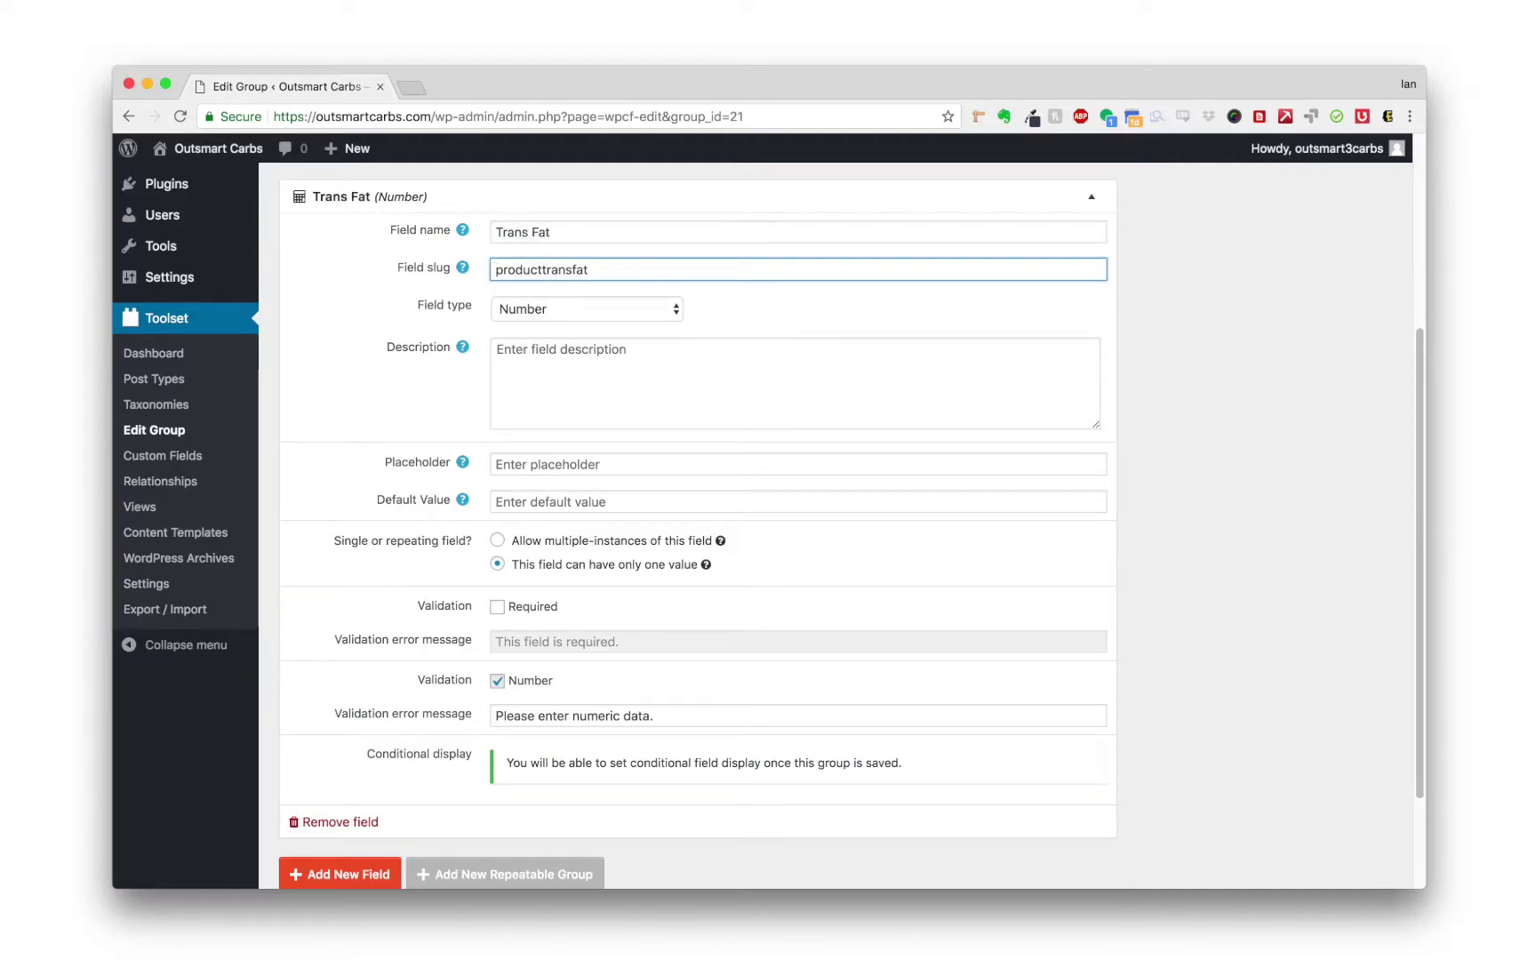
pyautogui.click(1092, 196)
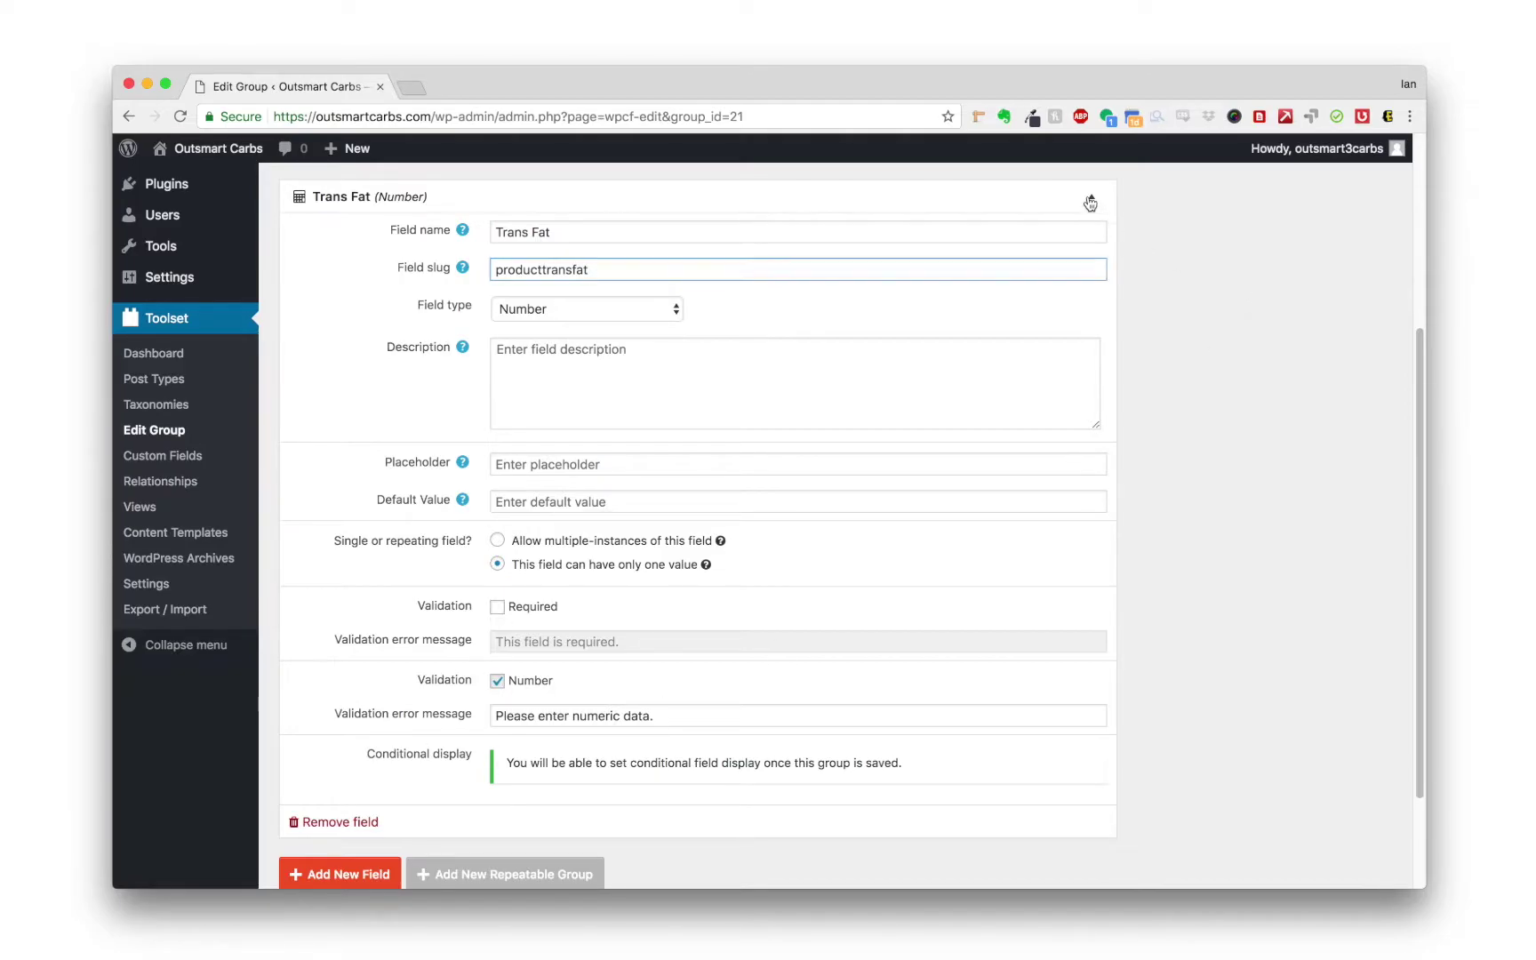
# Step: Add a Cholesterol number field, pasting the prefix into its slug
pyautogui.click(330, 477)
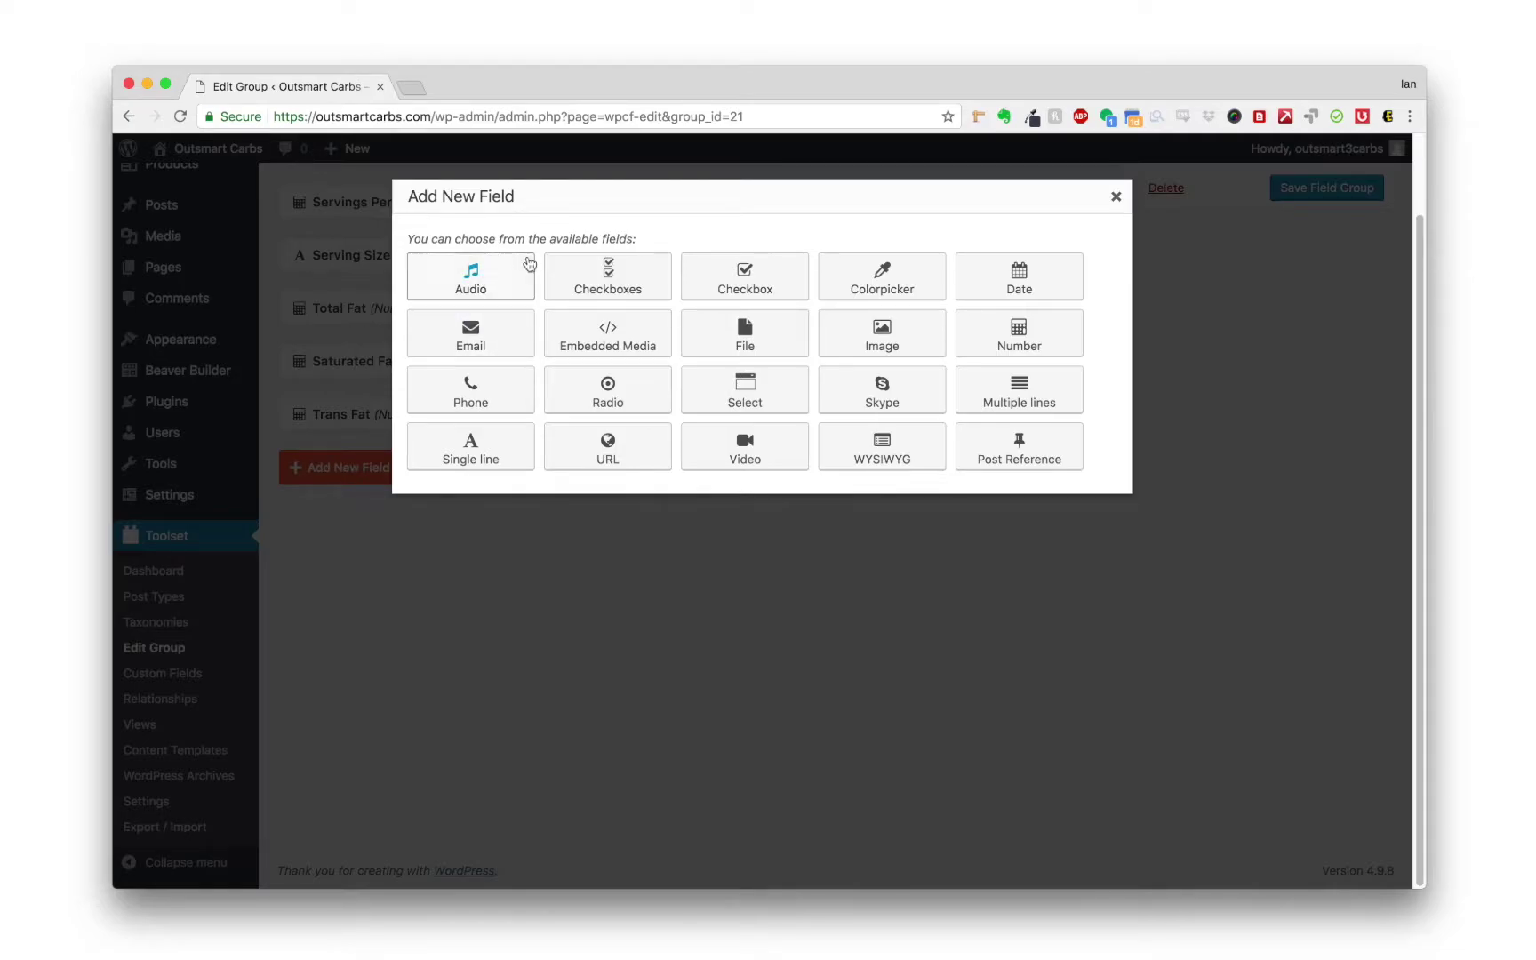
pyautogui.click(1027, 330)
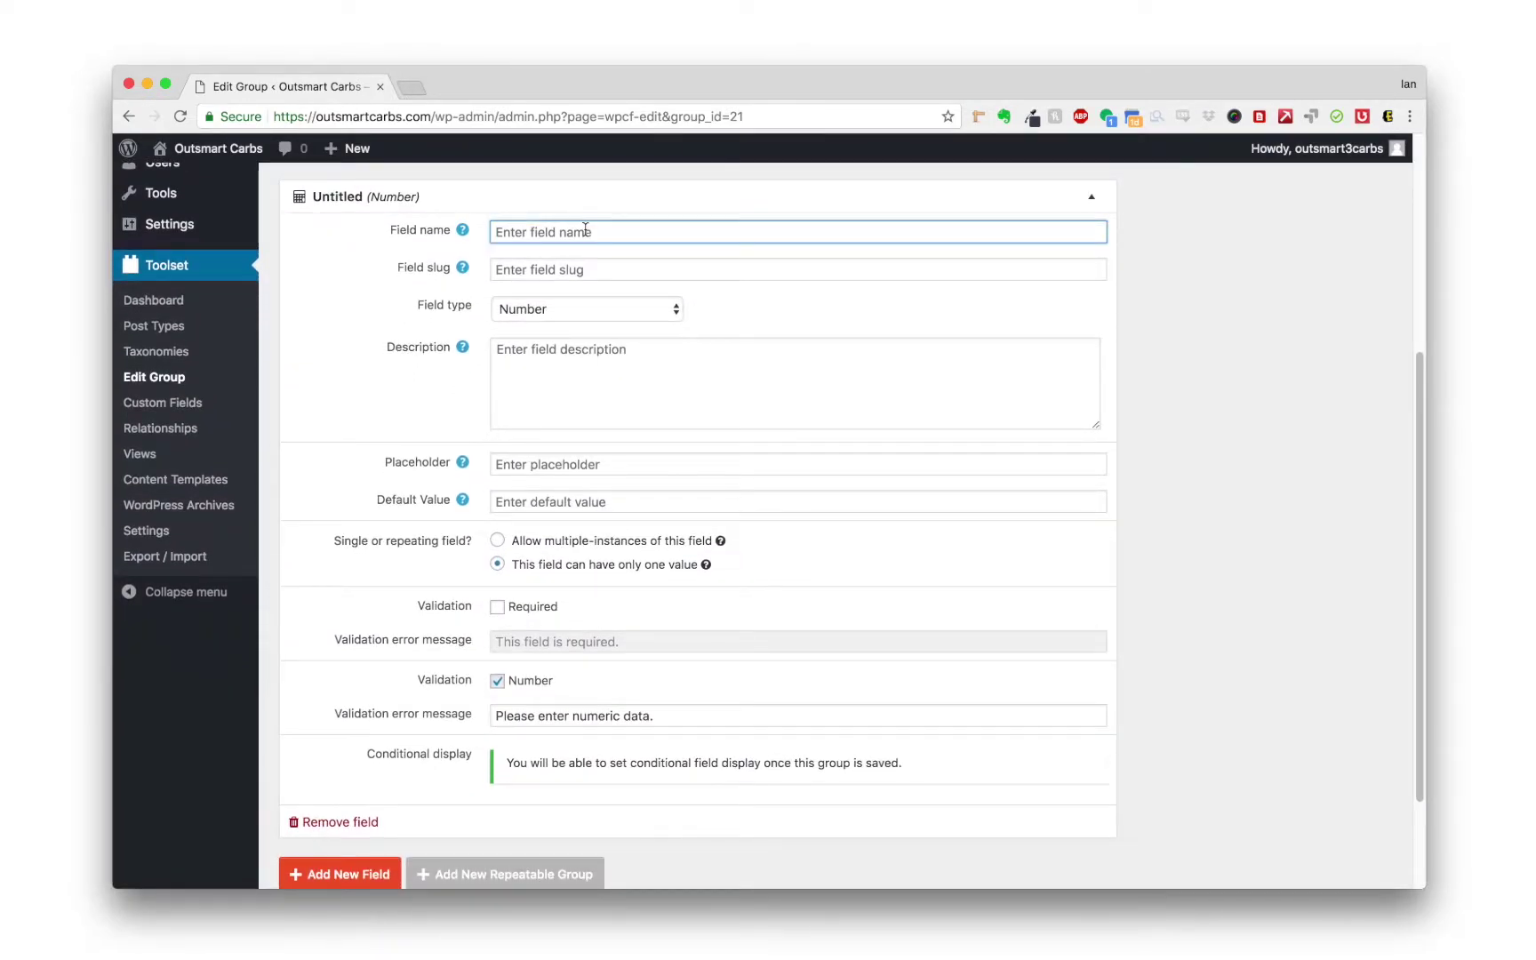
pyautogui.write('Cholester')
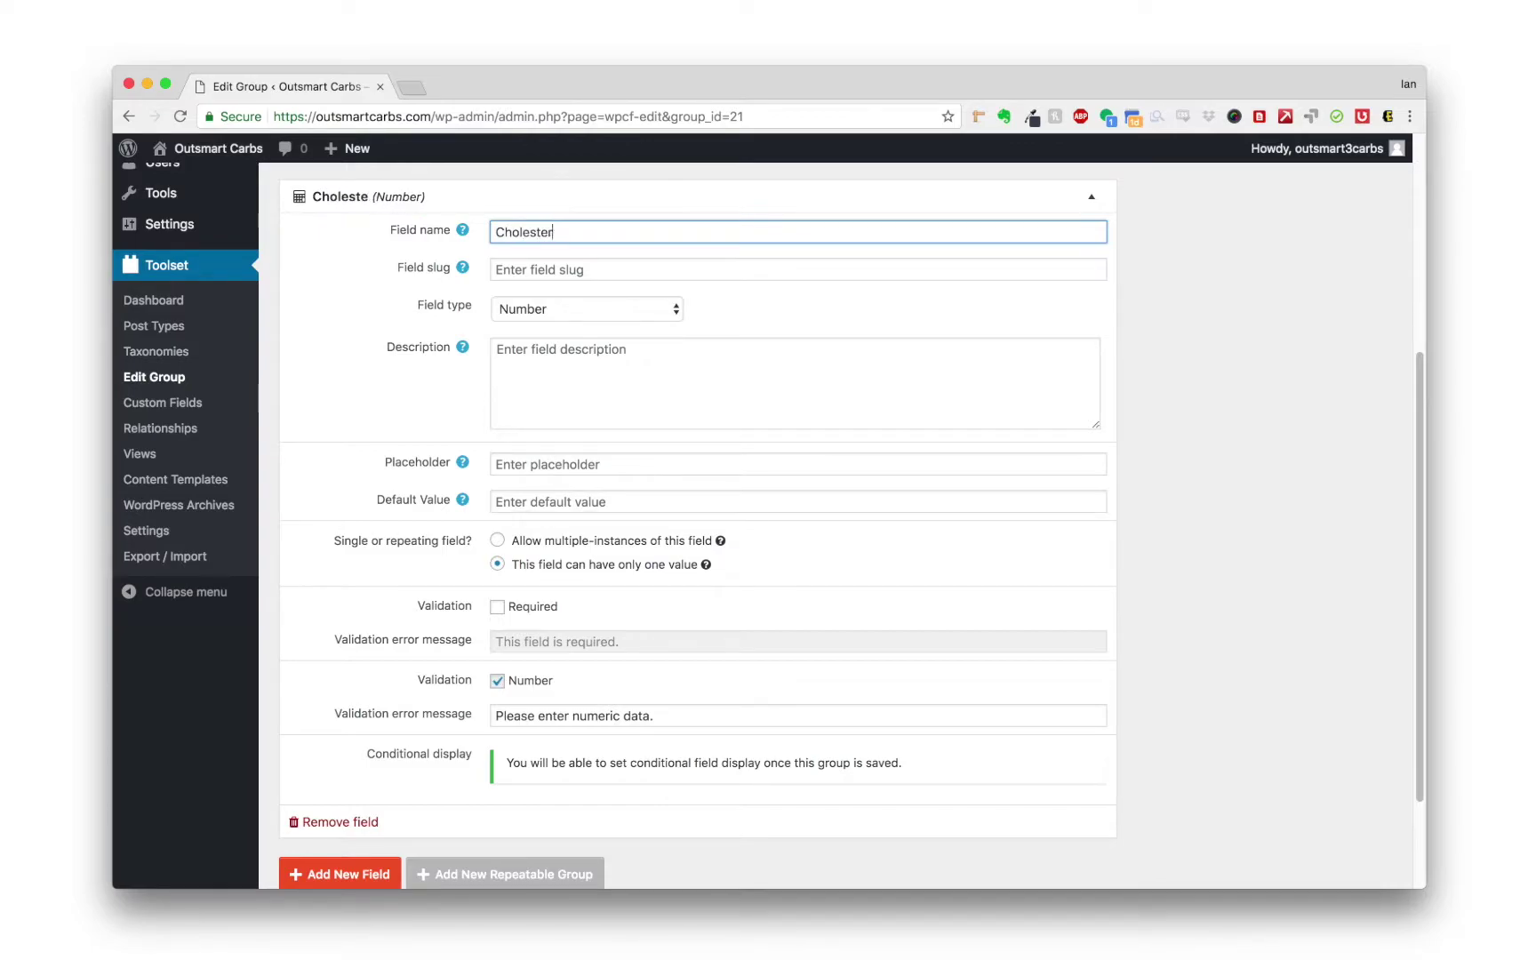
pyautogui.write('ol')
pyautogui.click(521, 270)
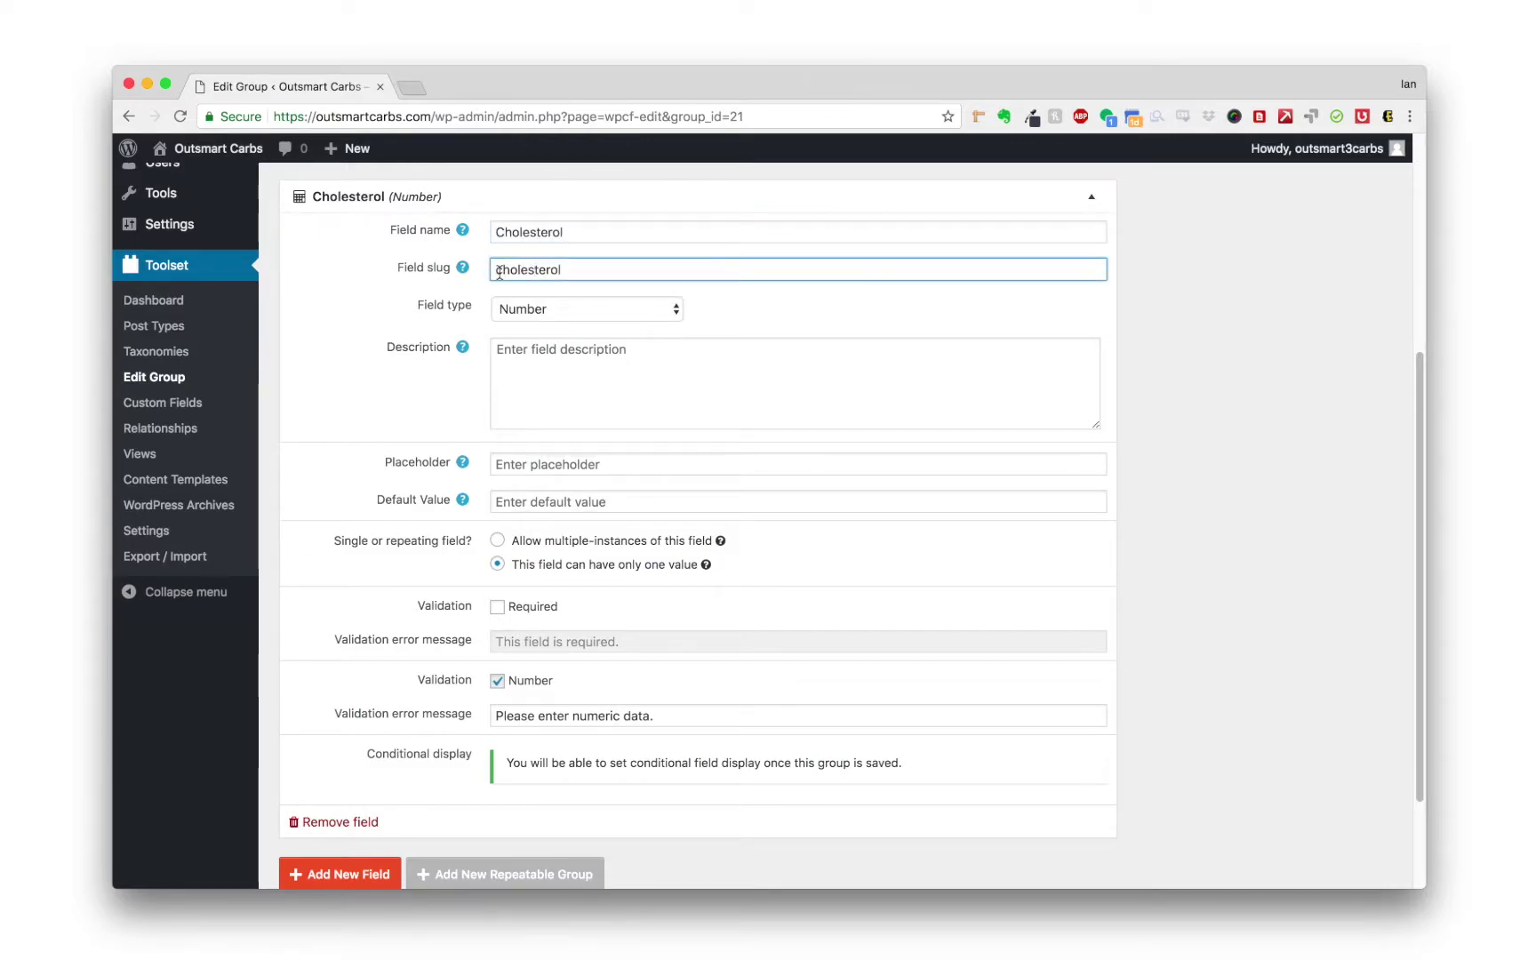
pyautogui.click(495, 269)
pyautogui.write('product-')
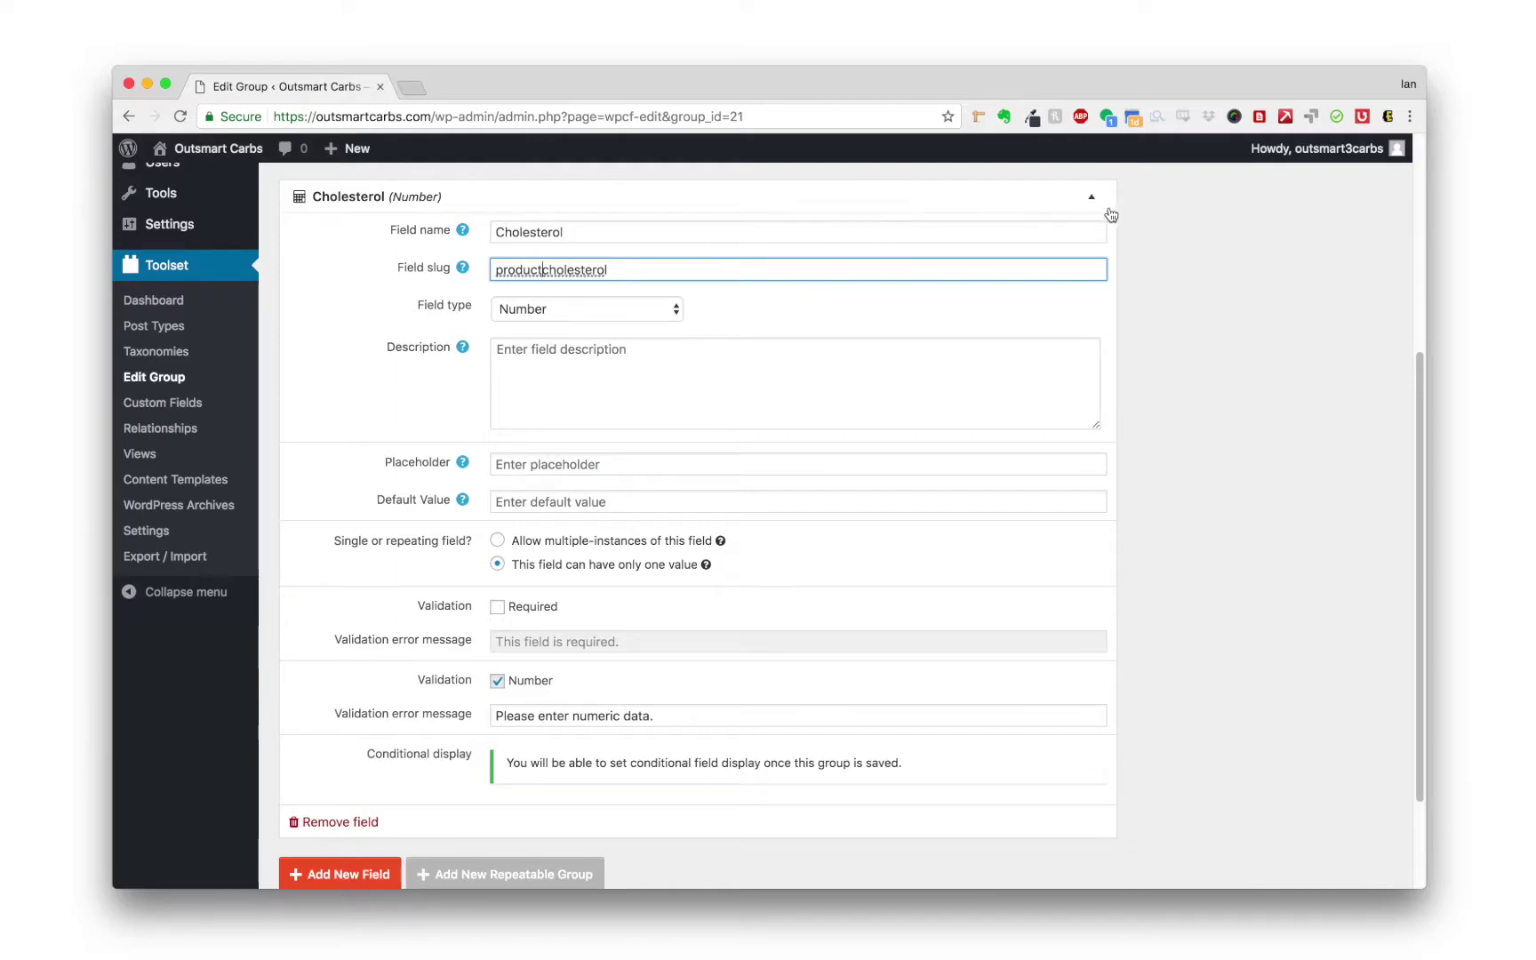
pyautogui.click(1102, 204)
# Step: Add a Sodium number field, typing 'nutrition-' into its slug
pyautogui.click(345, 524)
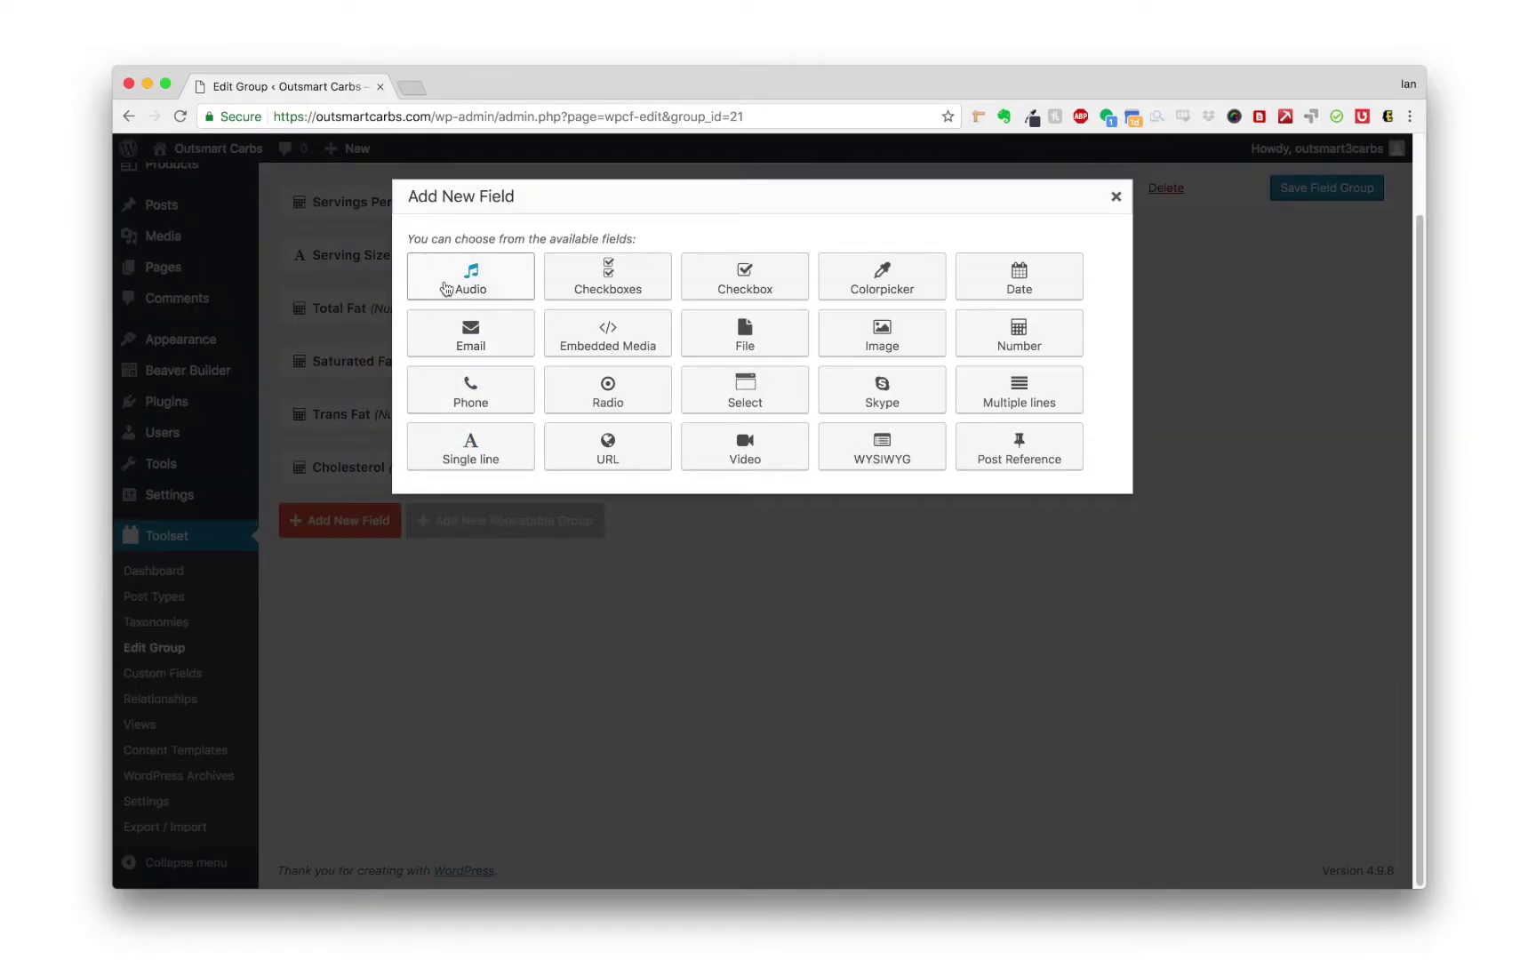
pyautogui.click(1032, 330)
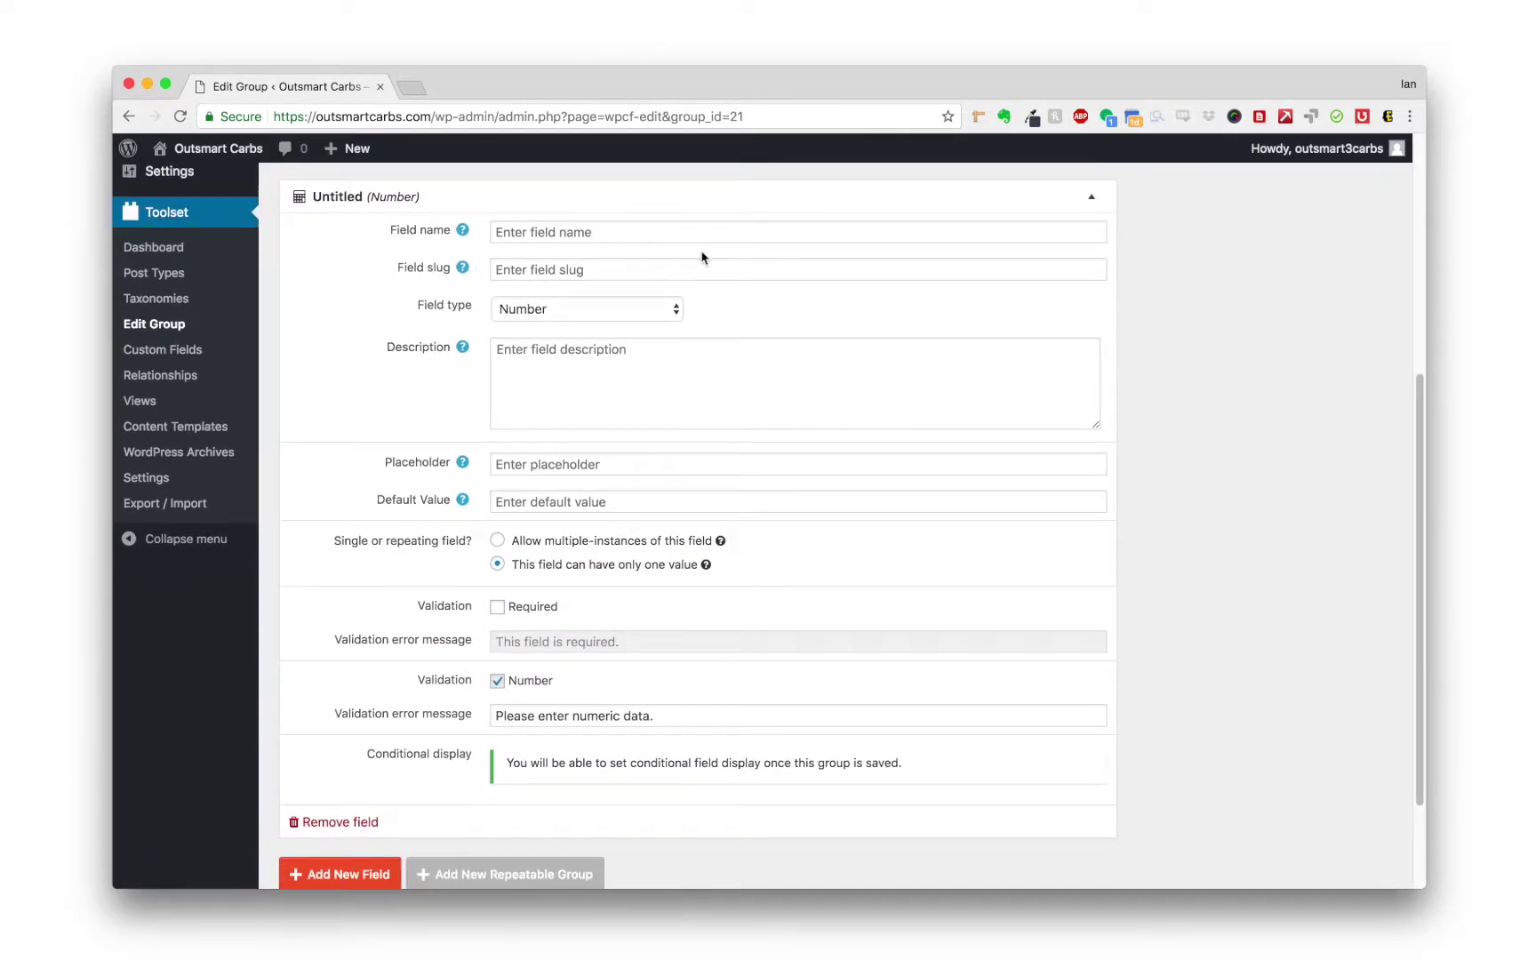
pyautogui.click(620, 222)
pyautogui.write('Sodium')
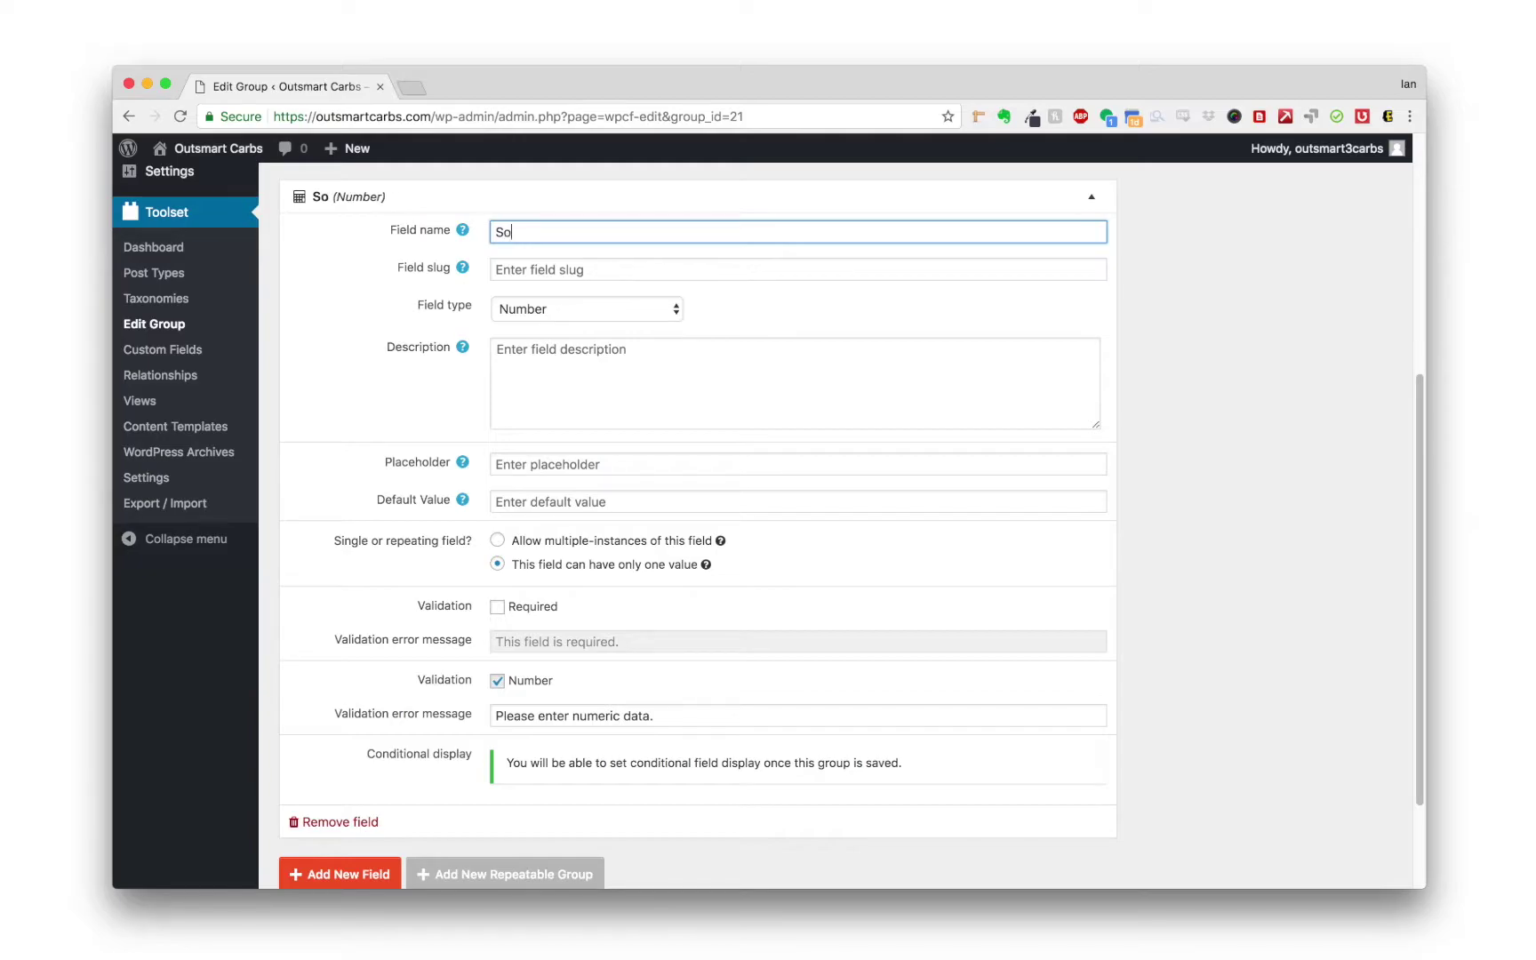
pyautogui.click(520, 268)
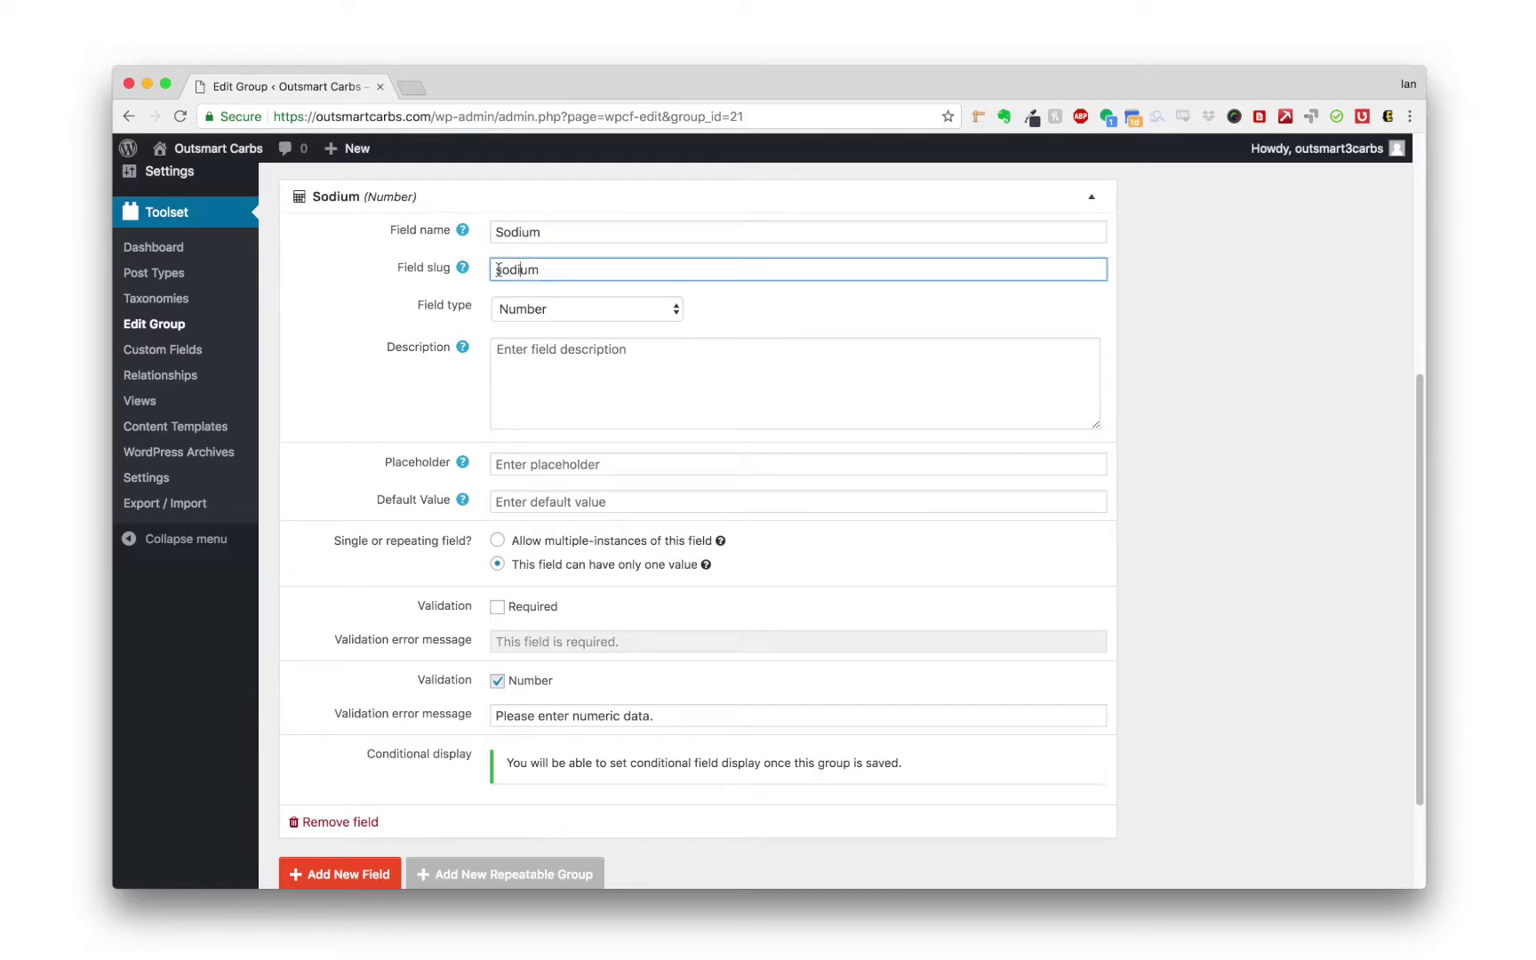
pyautogui.write('nutrition-')
pyautogui.click(1092, 197)
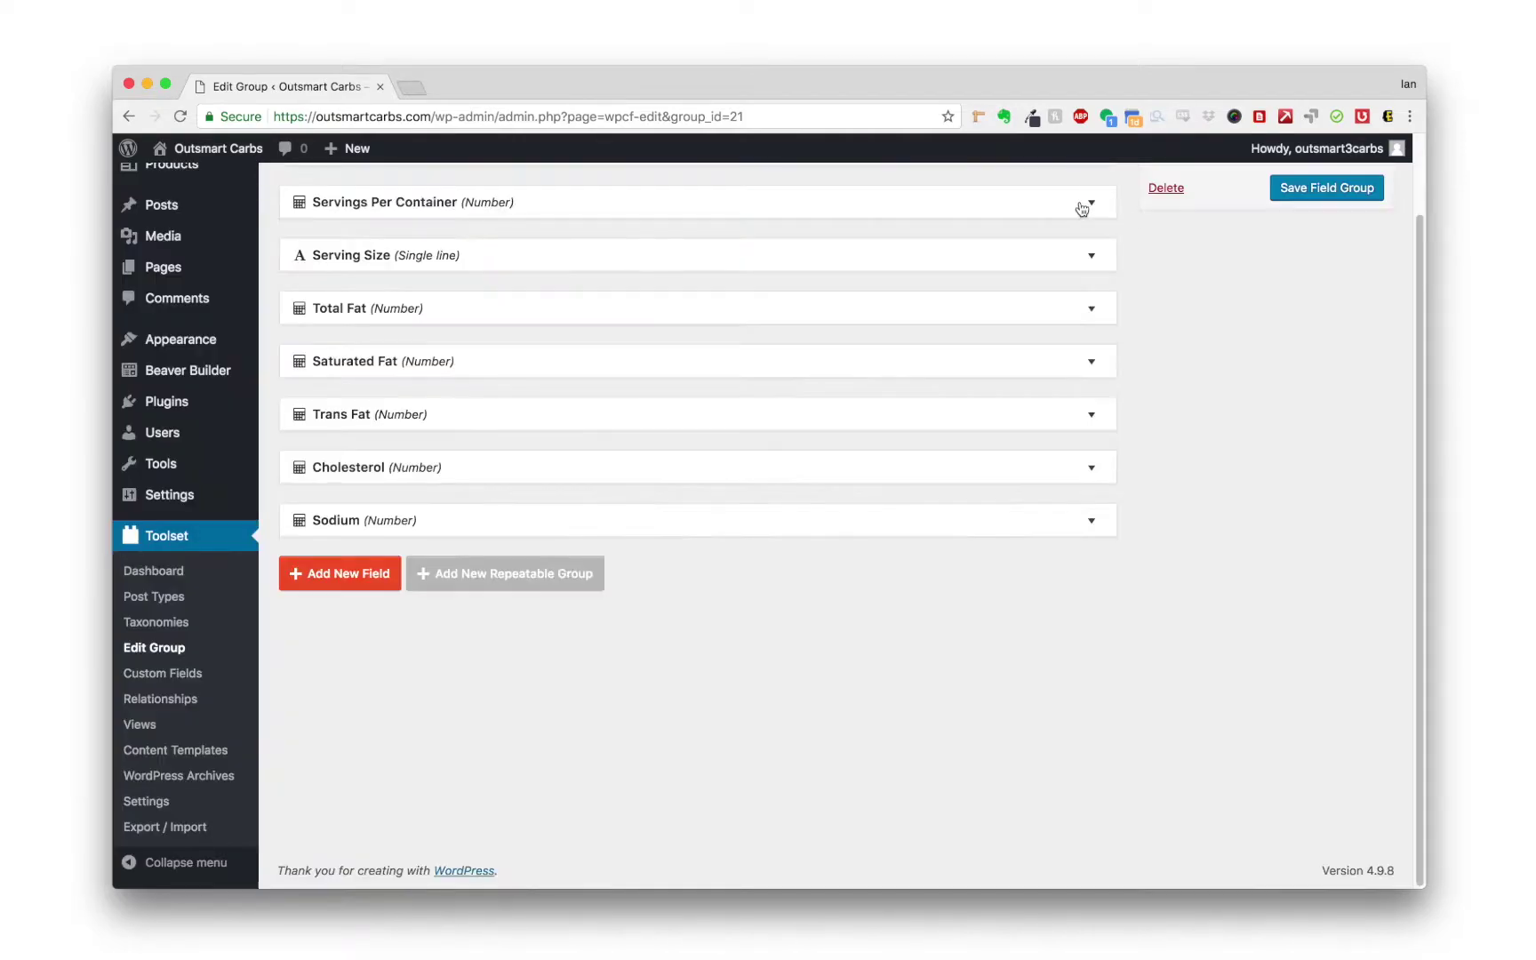
# Step: Add a Total Carbs number field with slug producttotalcarbs
pyautogui.click(324, 575)
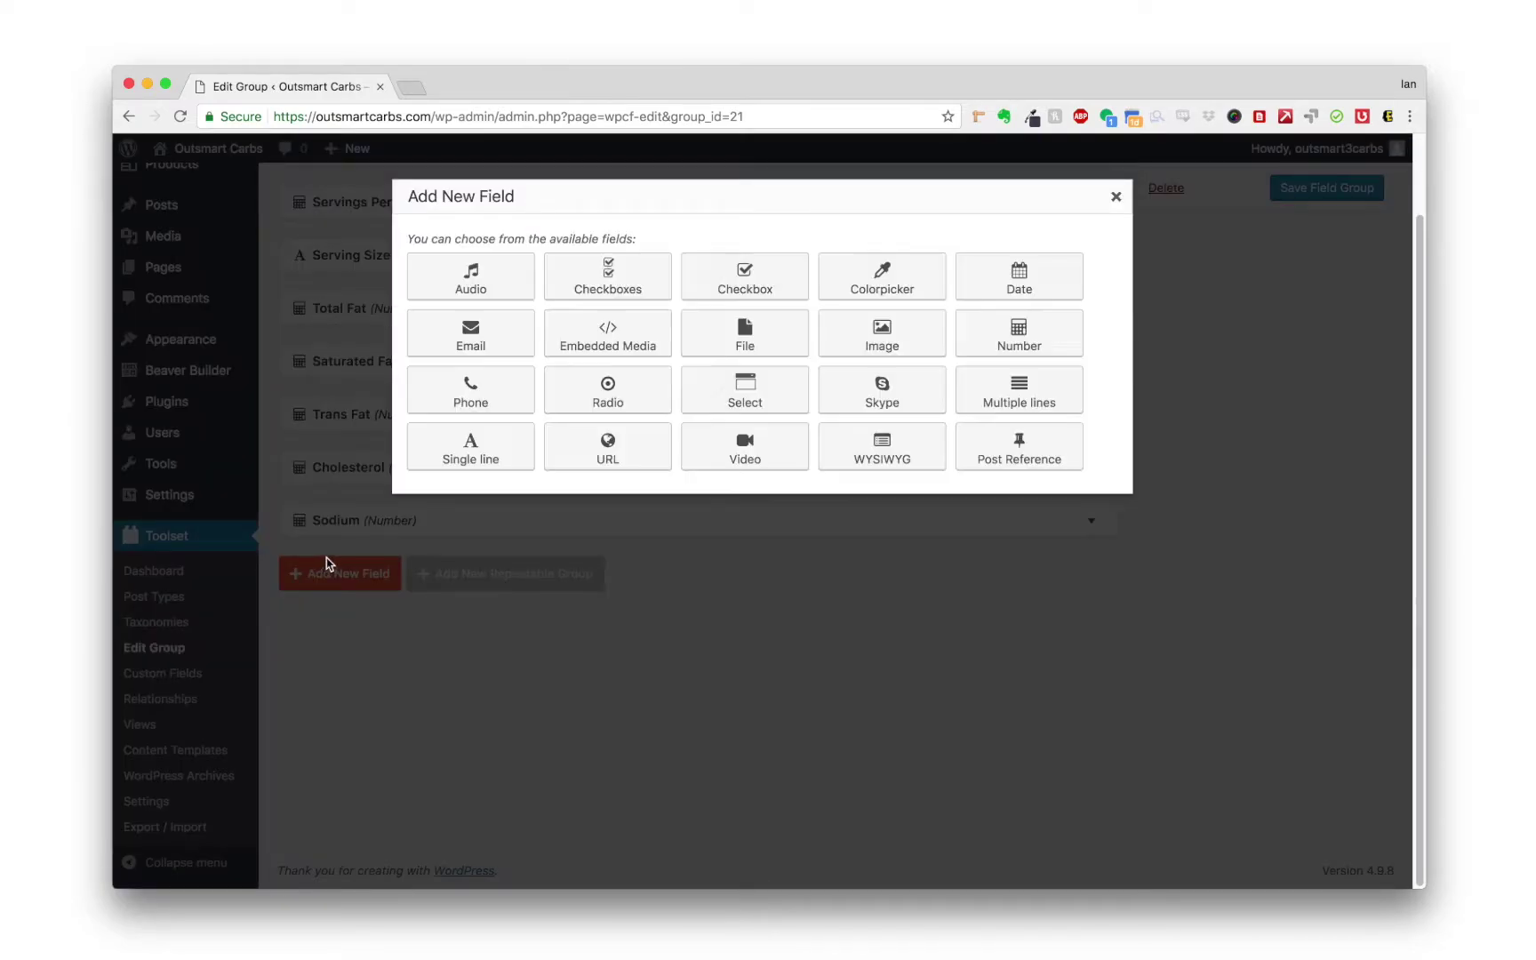
pyautogui.click(1028, 343)
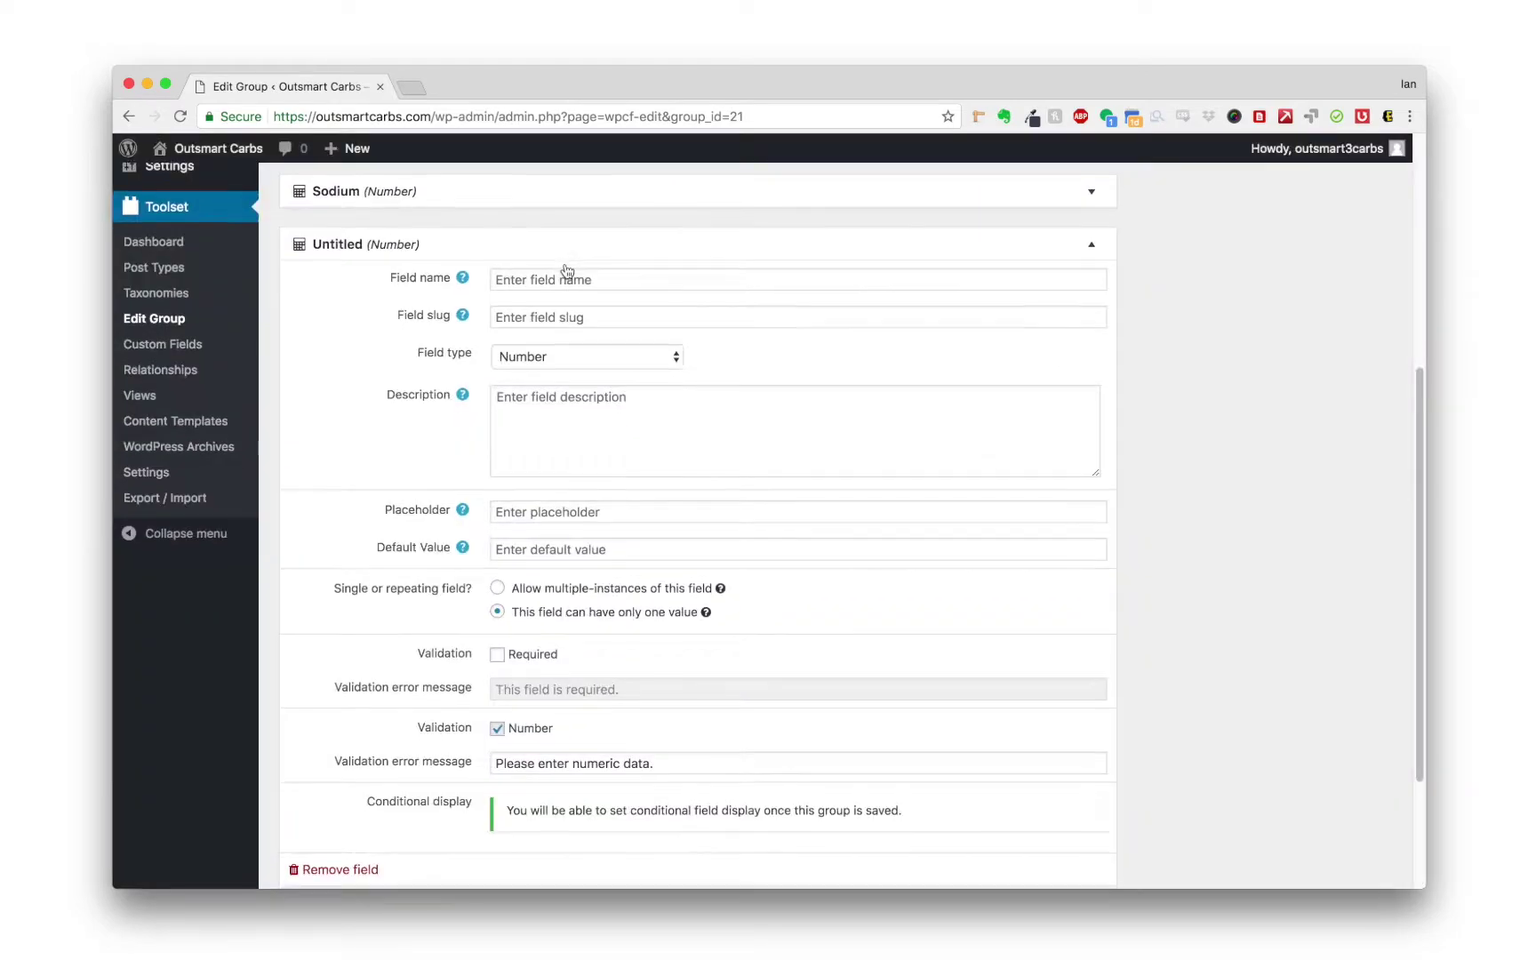
pyautogui.write('Total Carbs')
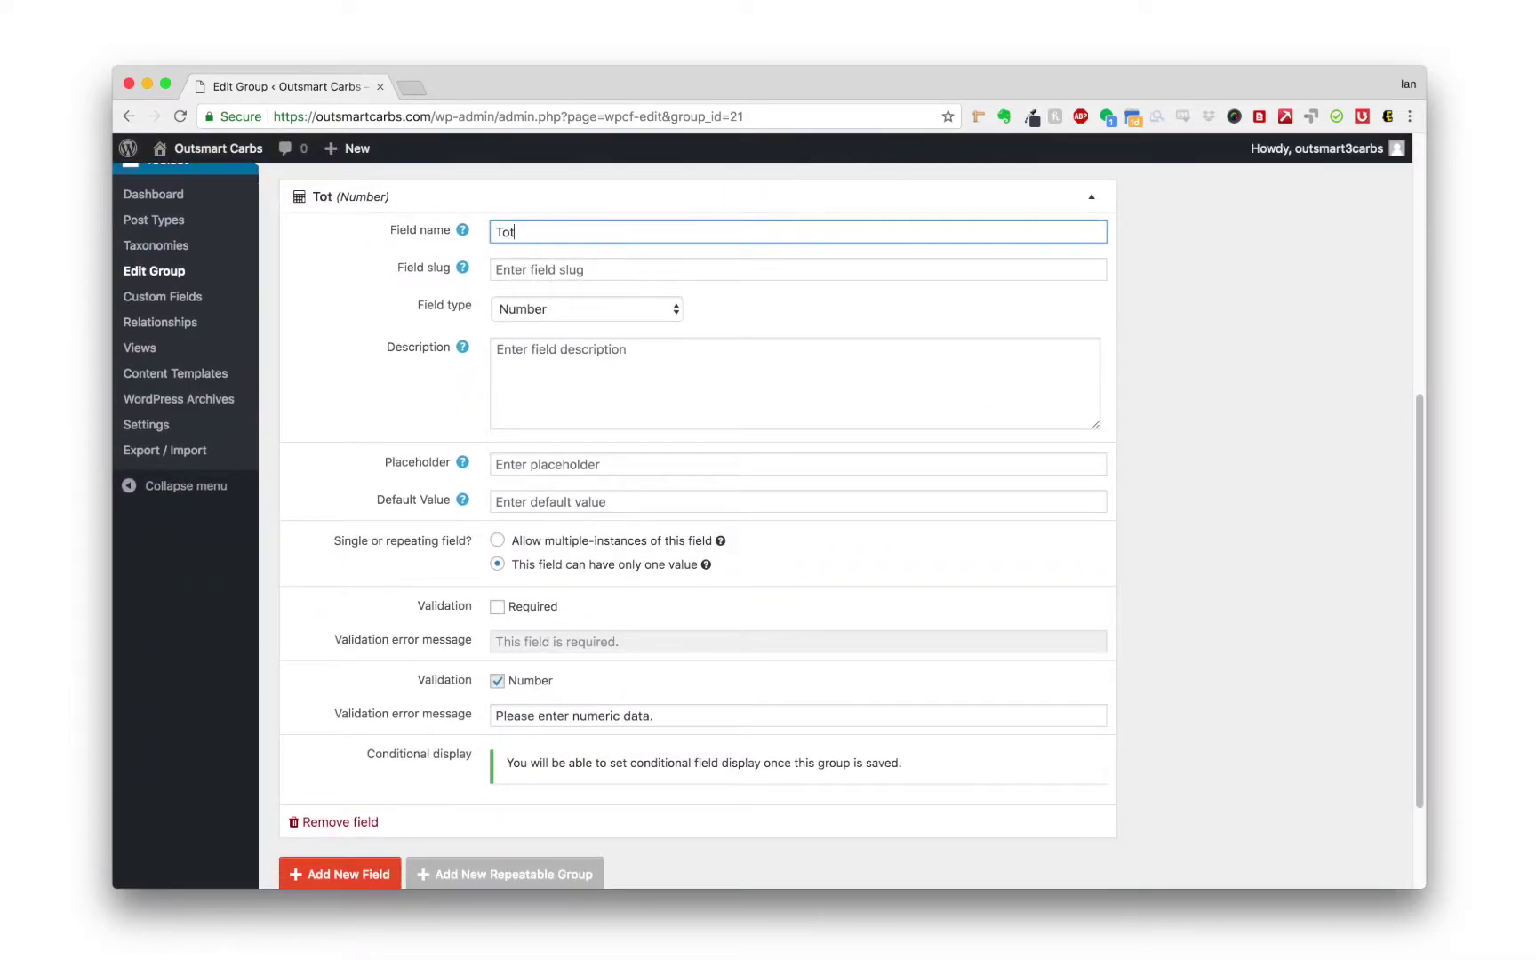
pyautogui.click(529, 269)
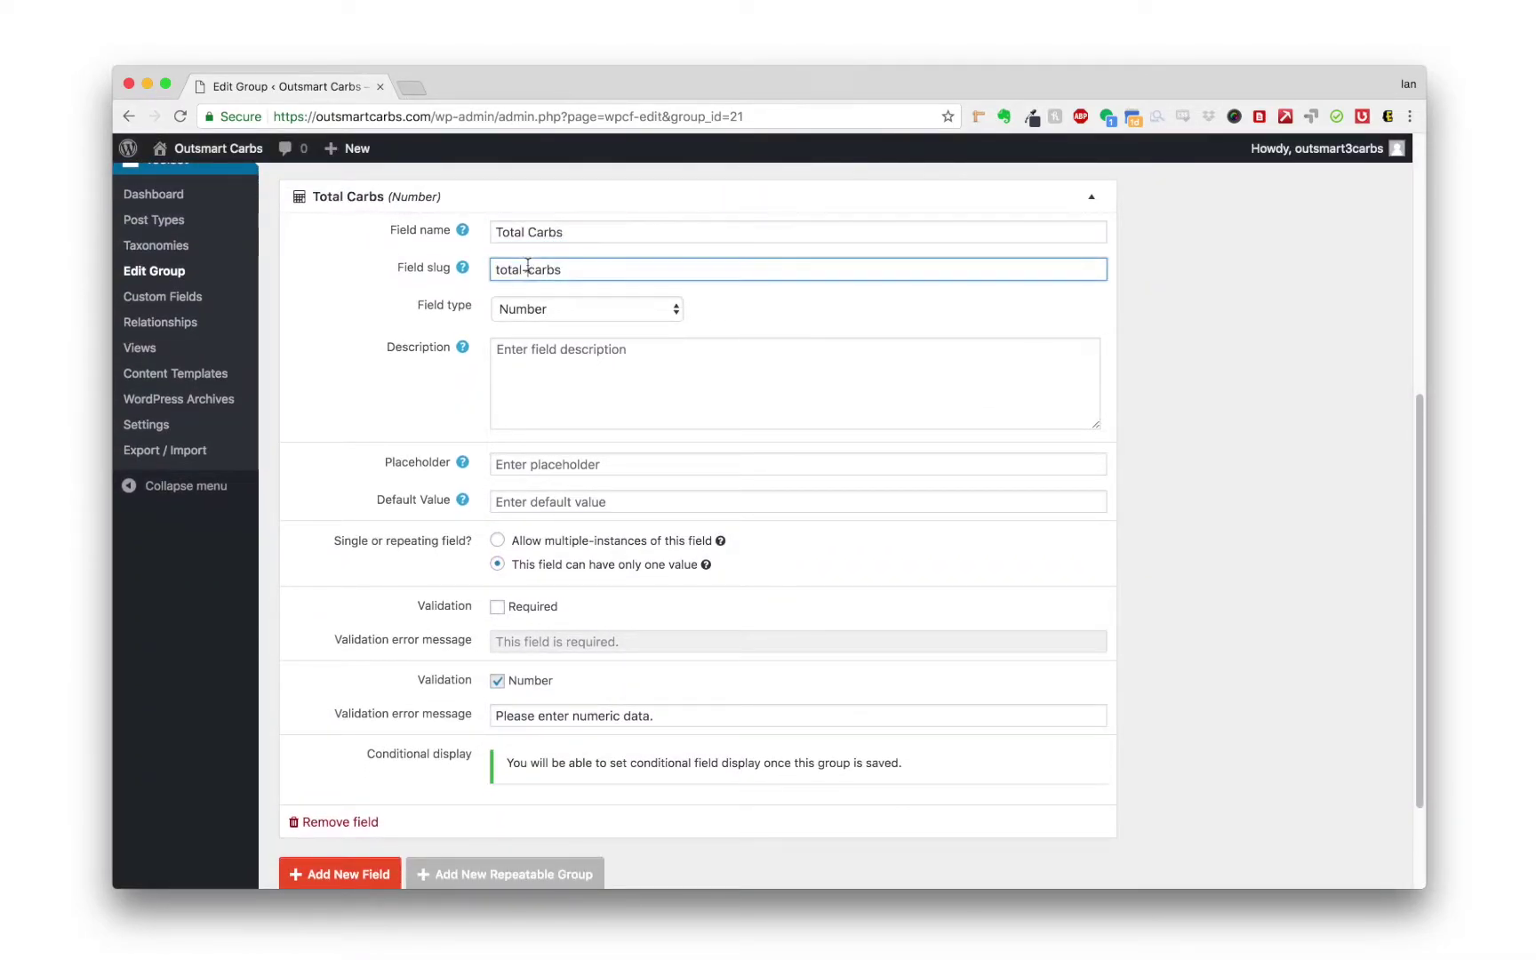
pyautogui.click(494, 269)
pyautogui.write('product')
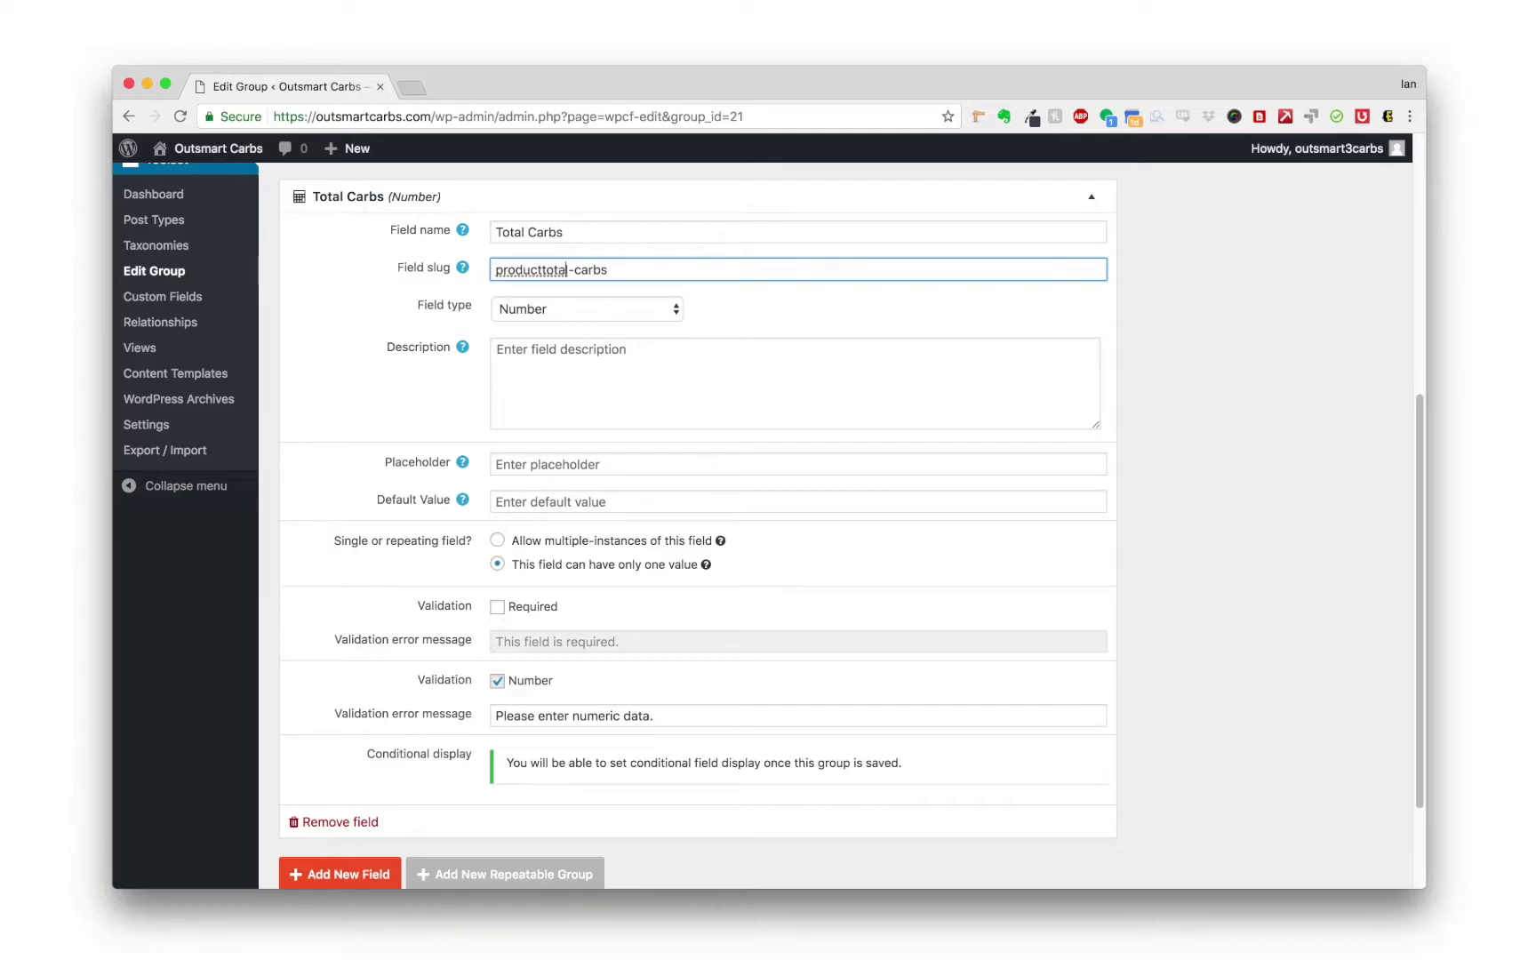
pyautogui.press('BackSpace')
pyautogui.click(1087, 199)
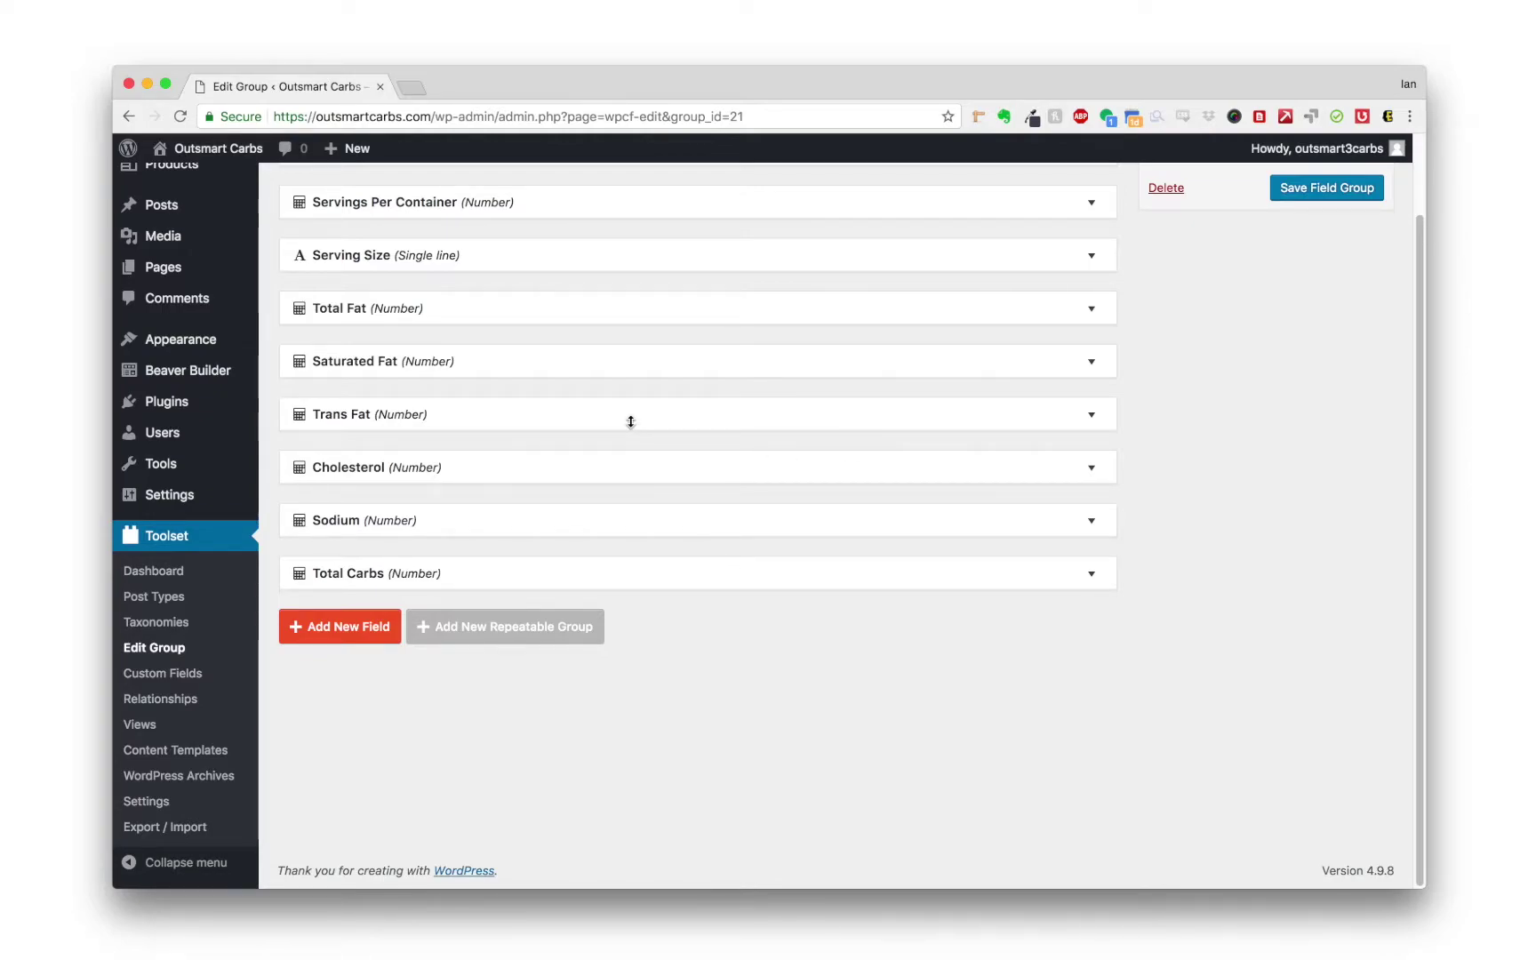
# Step: Add a Fiber number field, typing 'nutrition-' into its slug
pyautogui.click(339, 631)
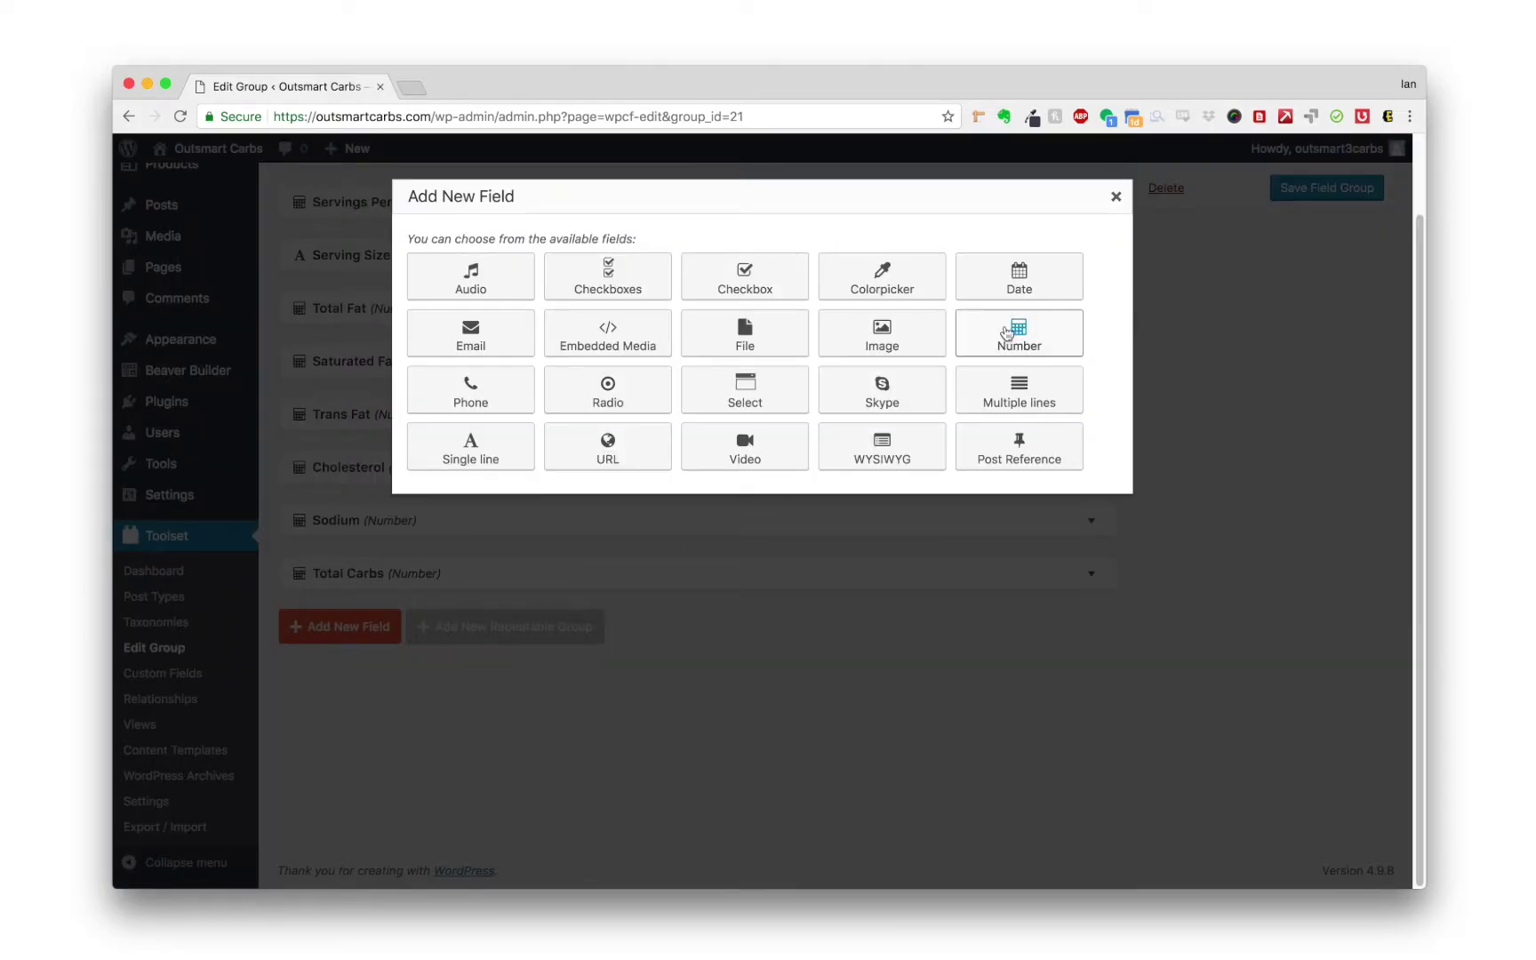
pyautogui.click(1036, 347)
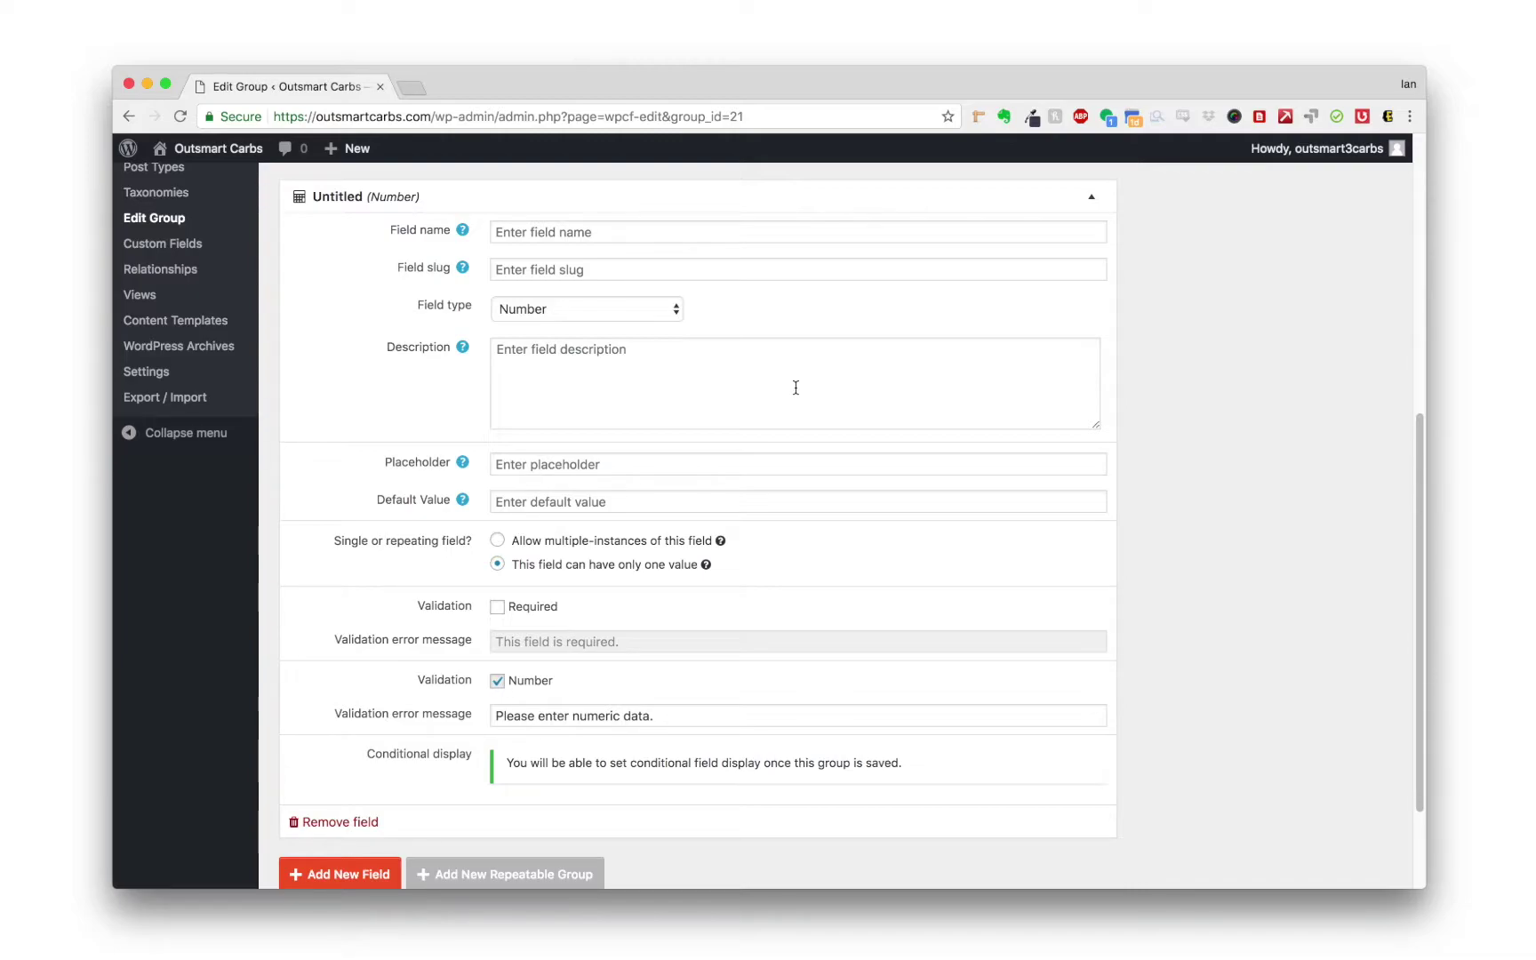
pyautogui.scroll(1, 533, 238)
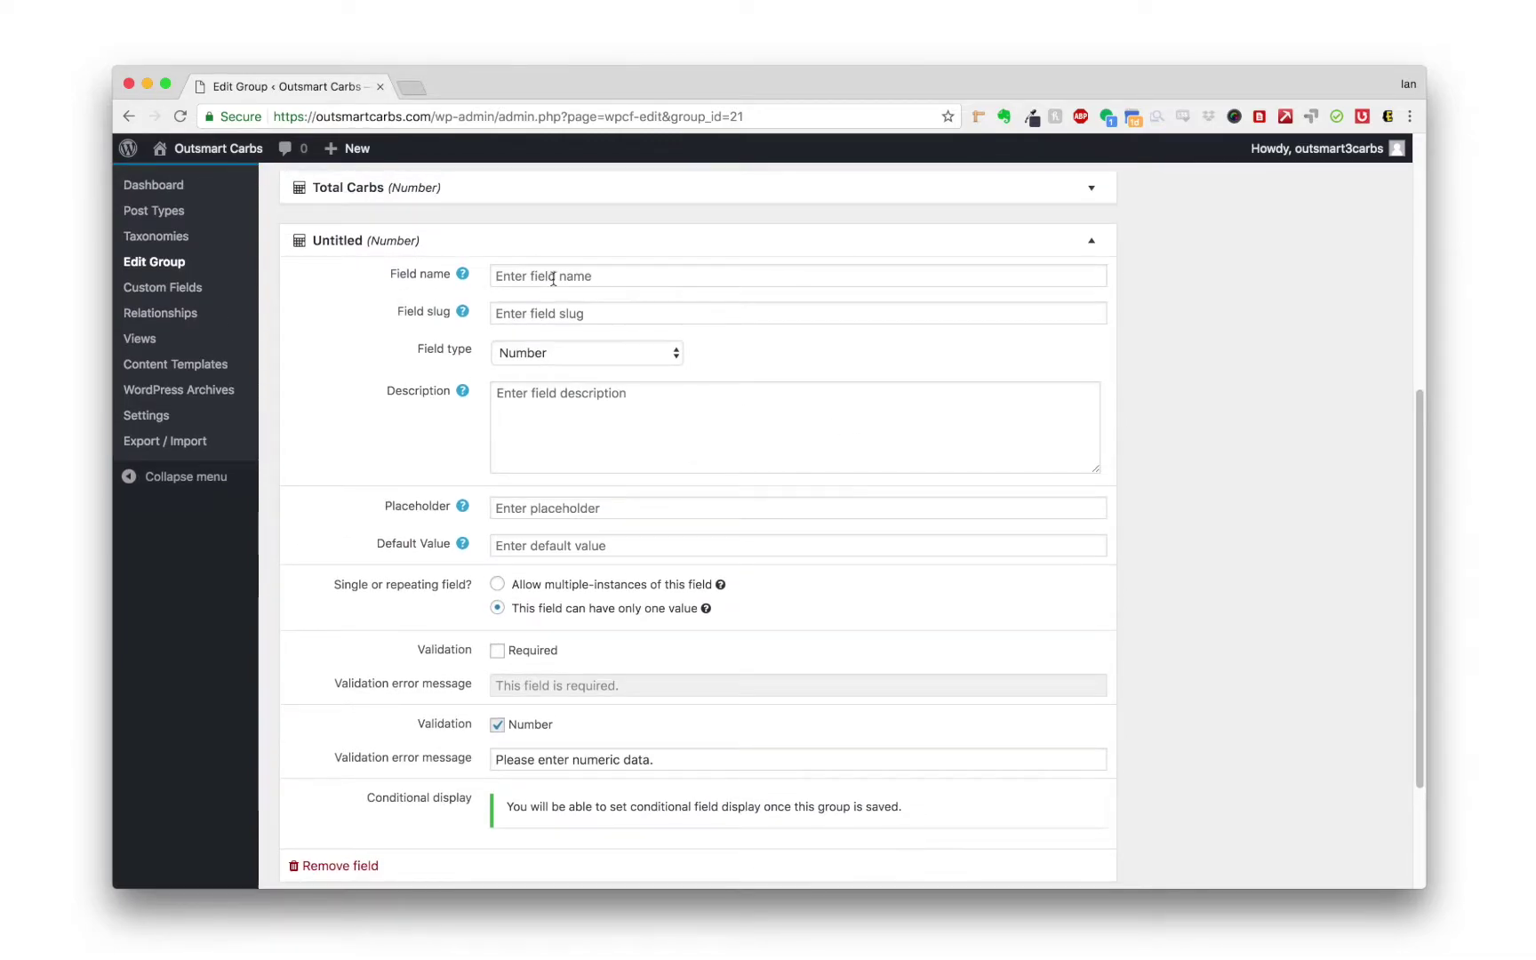
pyautogui.click(553, 279)
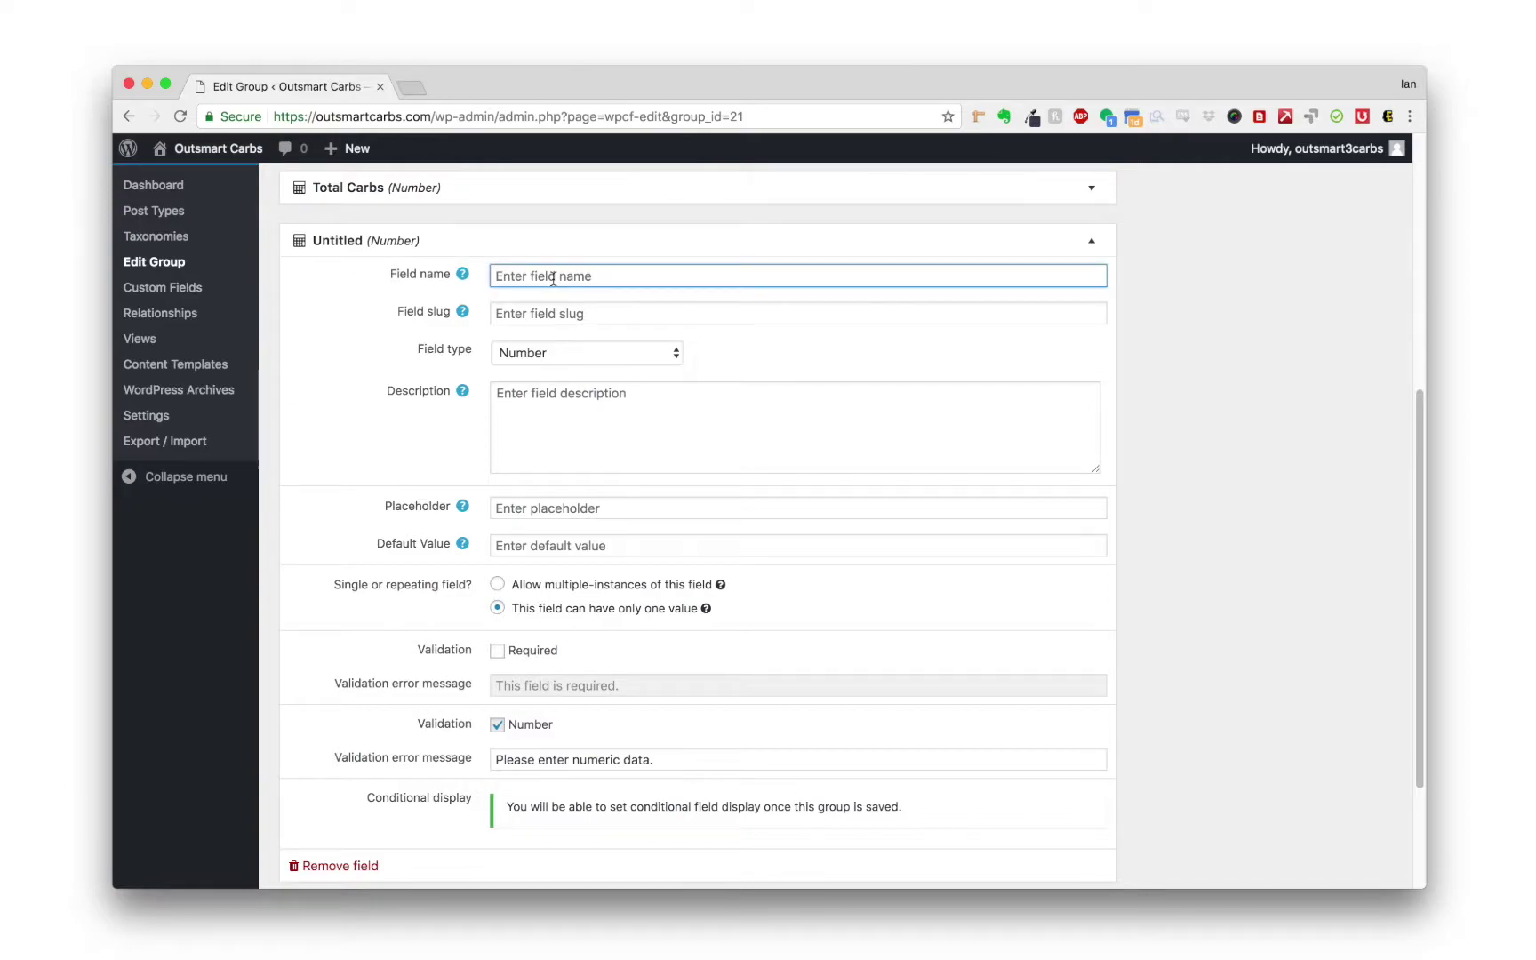
pyautogui.write('Fiber')
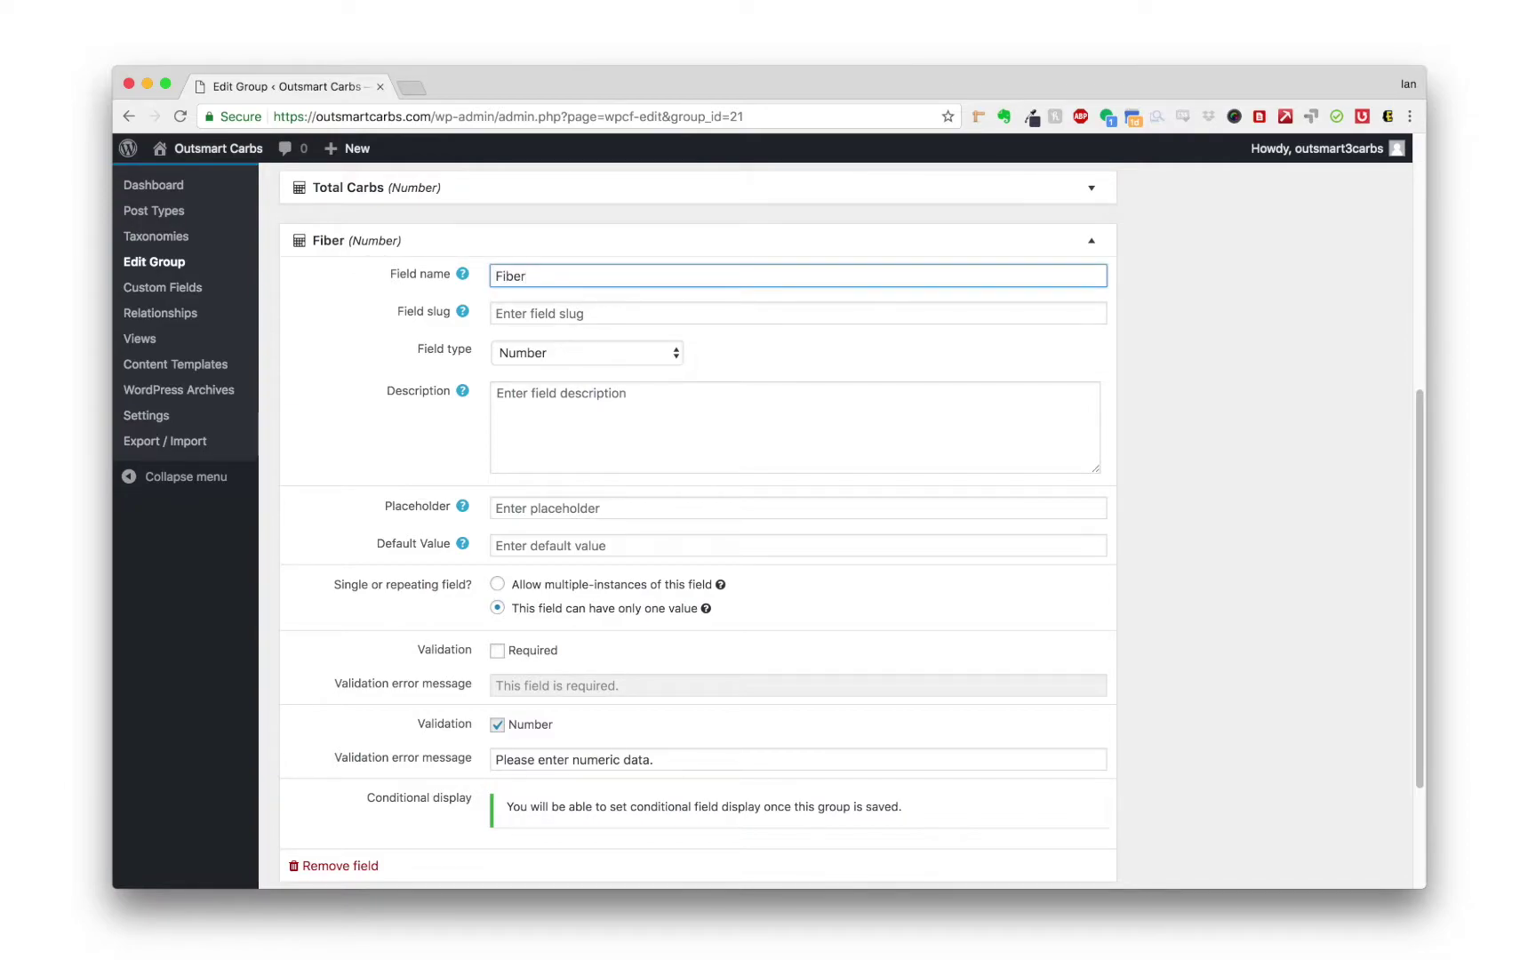
pyautogui.click(539, 313)
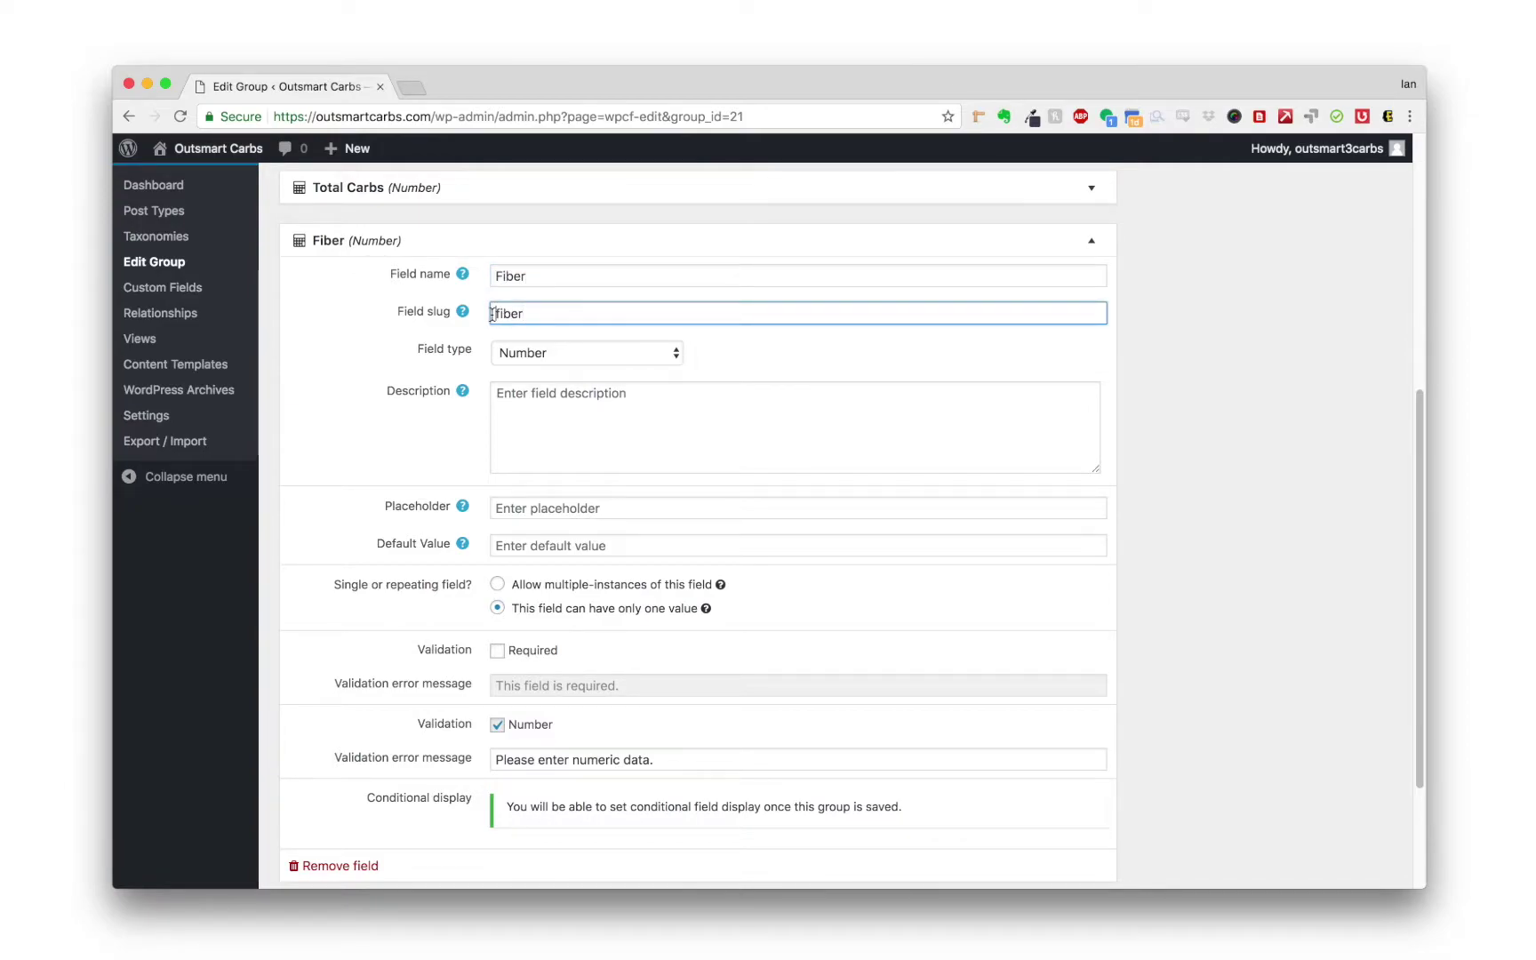
pyautogui.write('nutrition-')
pyautogui.click(1086, 246)
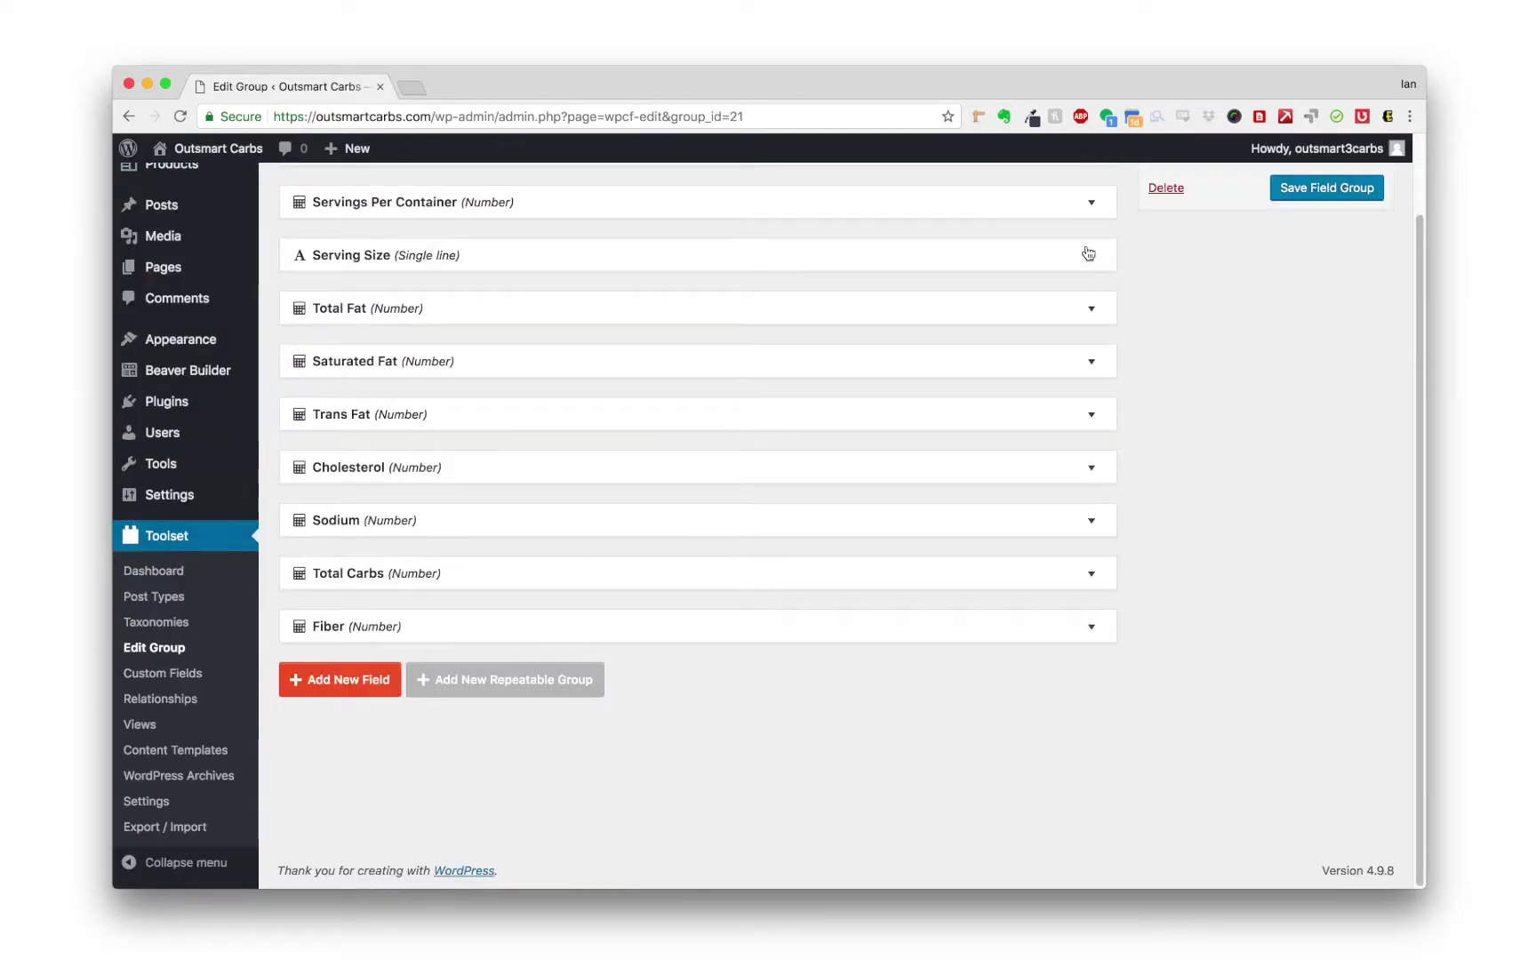
# Step: Add a Net Carbs number field with slug productnetcarbs
pyautogui.click(322, 680)
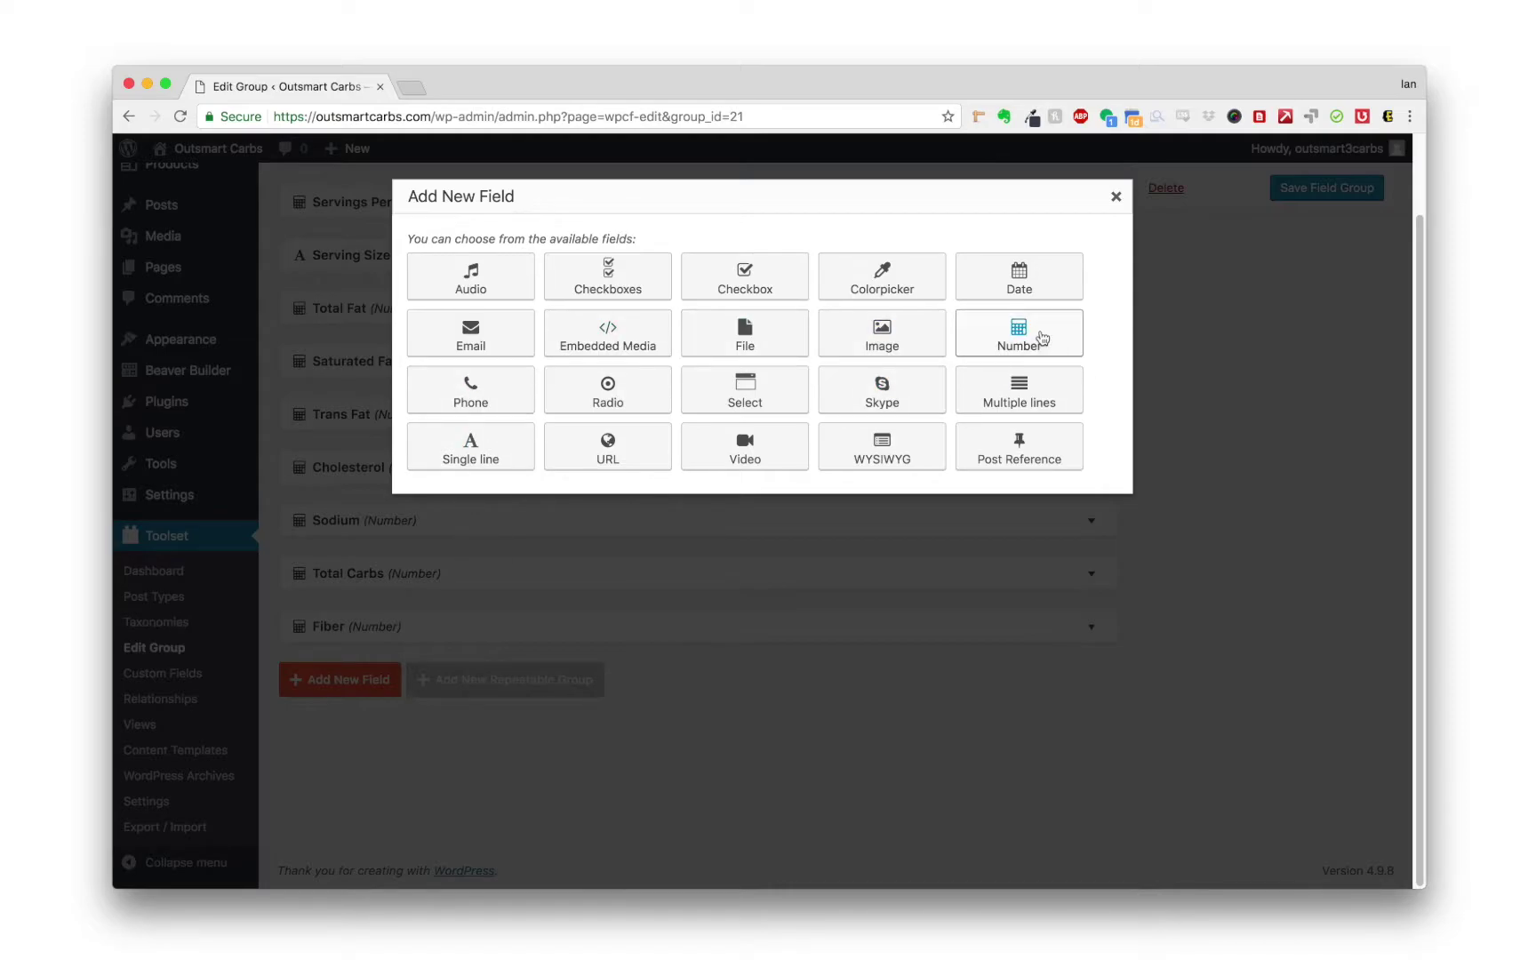
pyautogui.click(1042, 338)
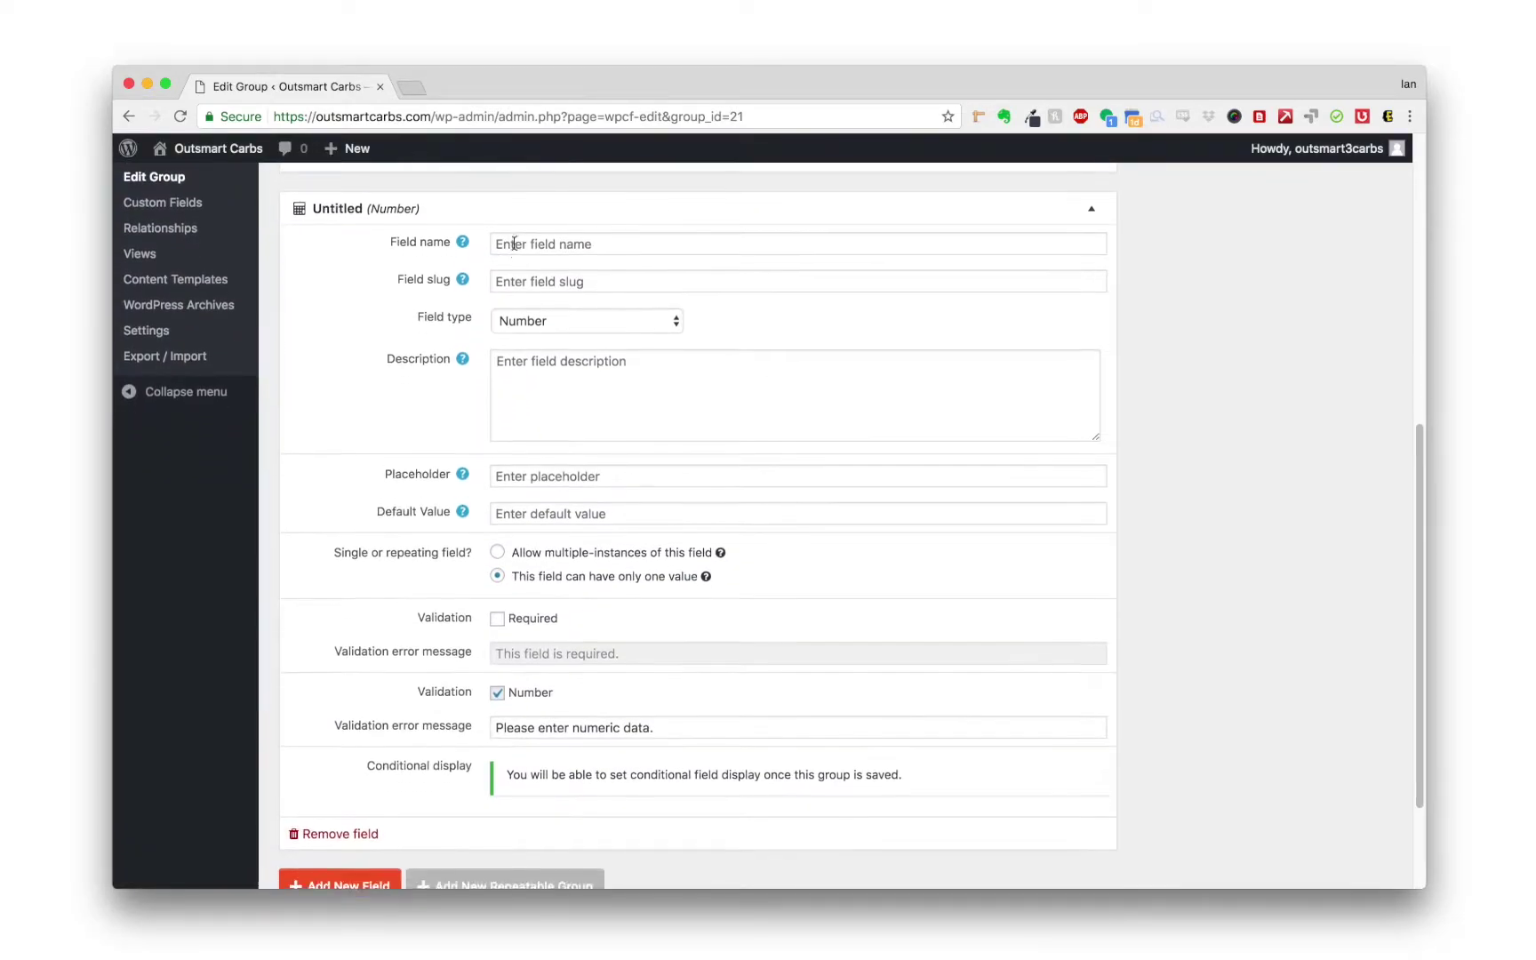
pyautogui.click(525, 243)
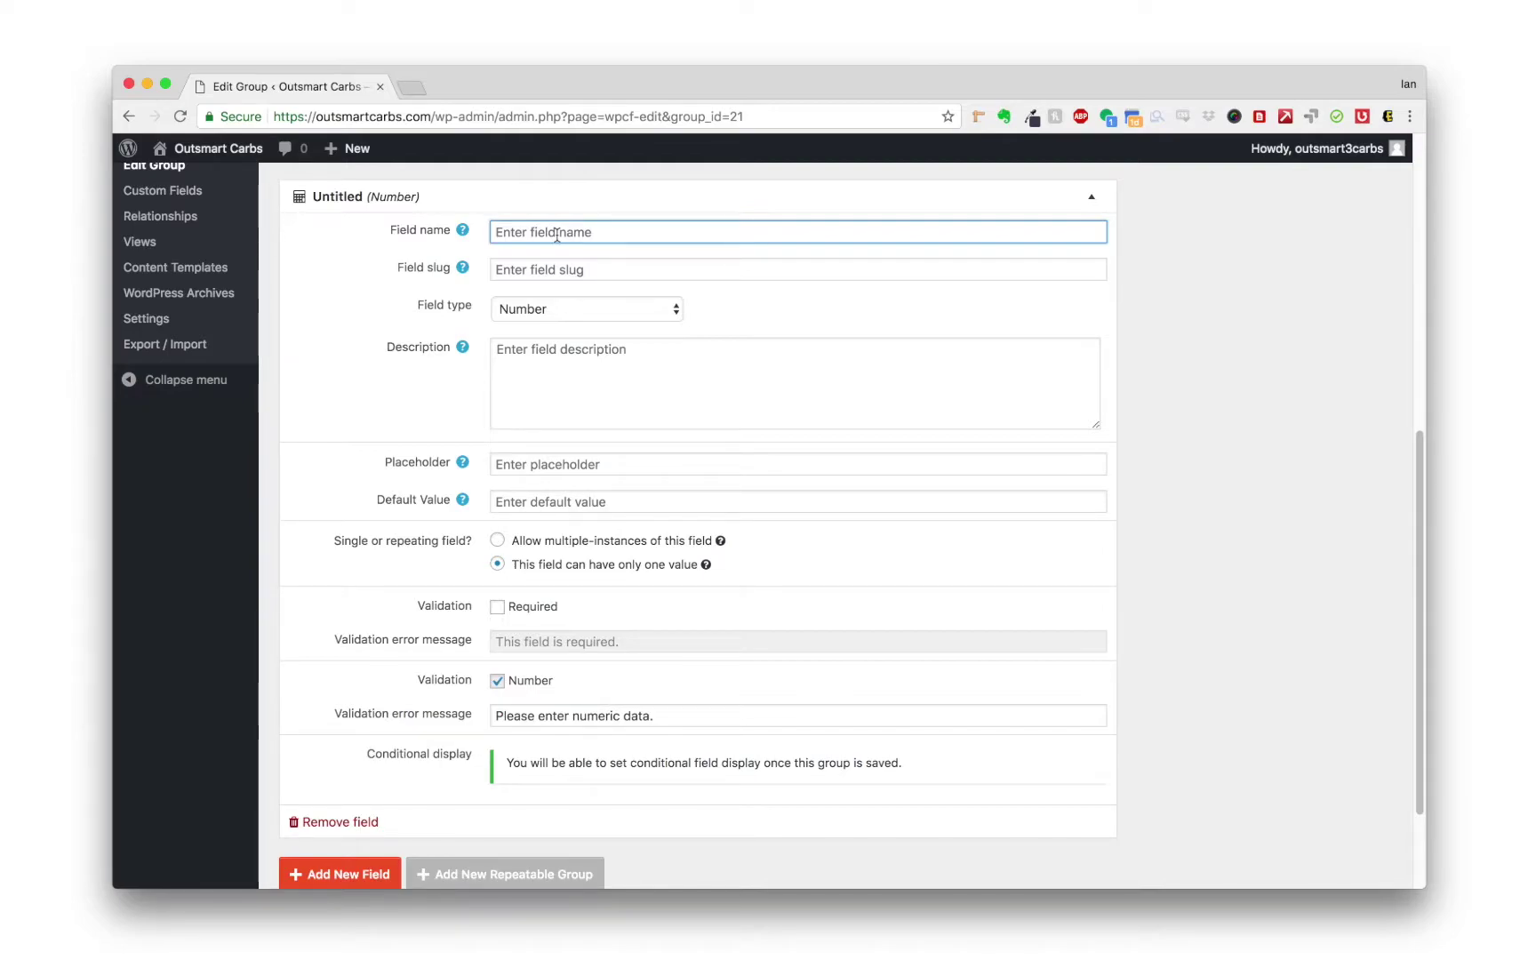
pyautogui.write('Net Carbs')
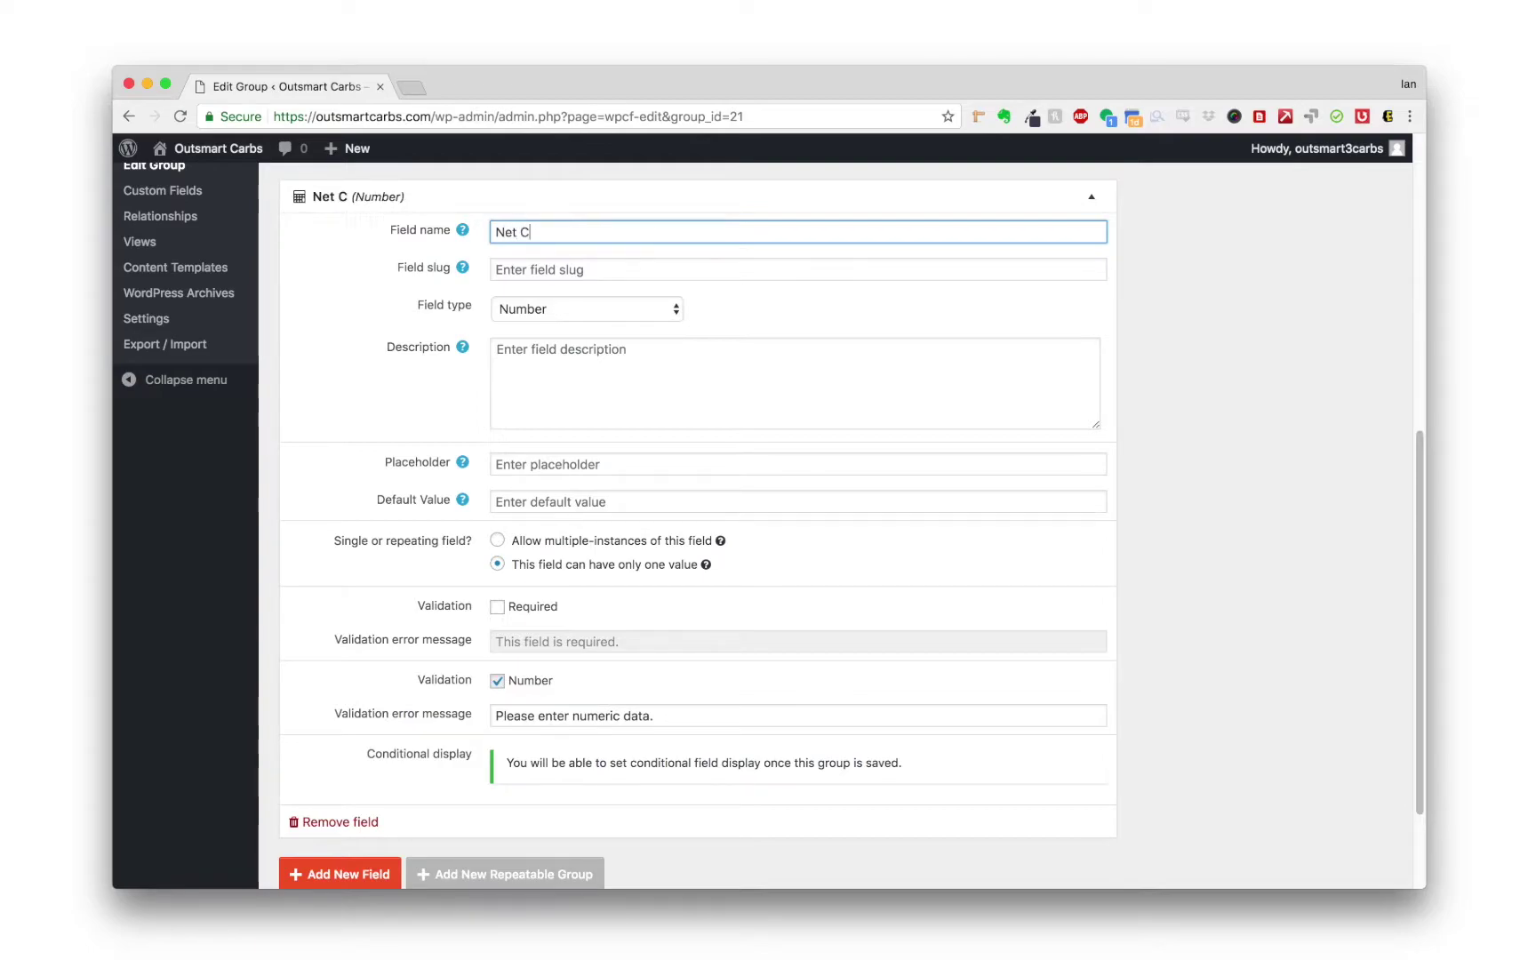
pyautogui.click(498, 276)
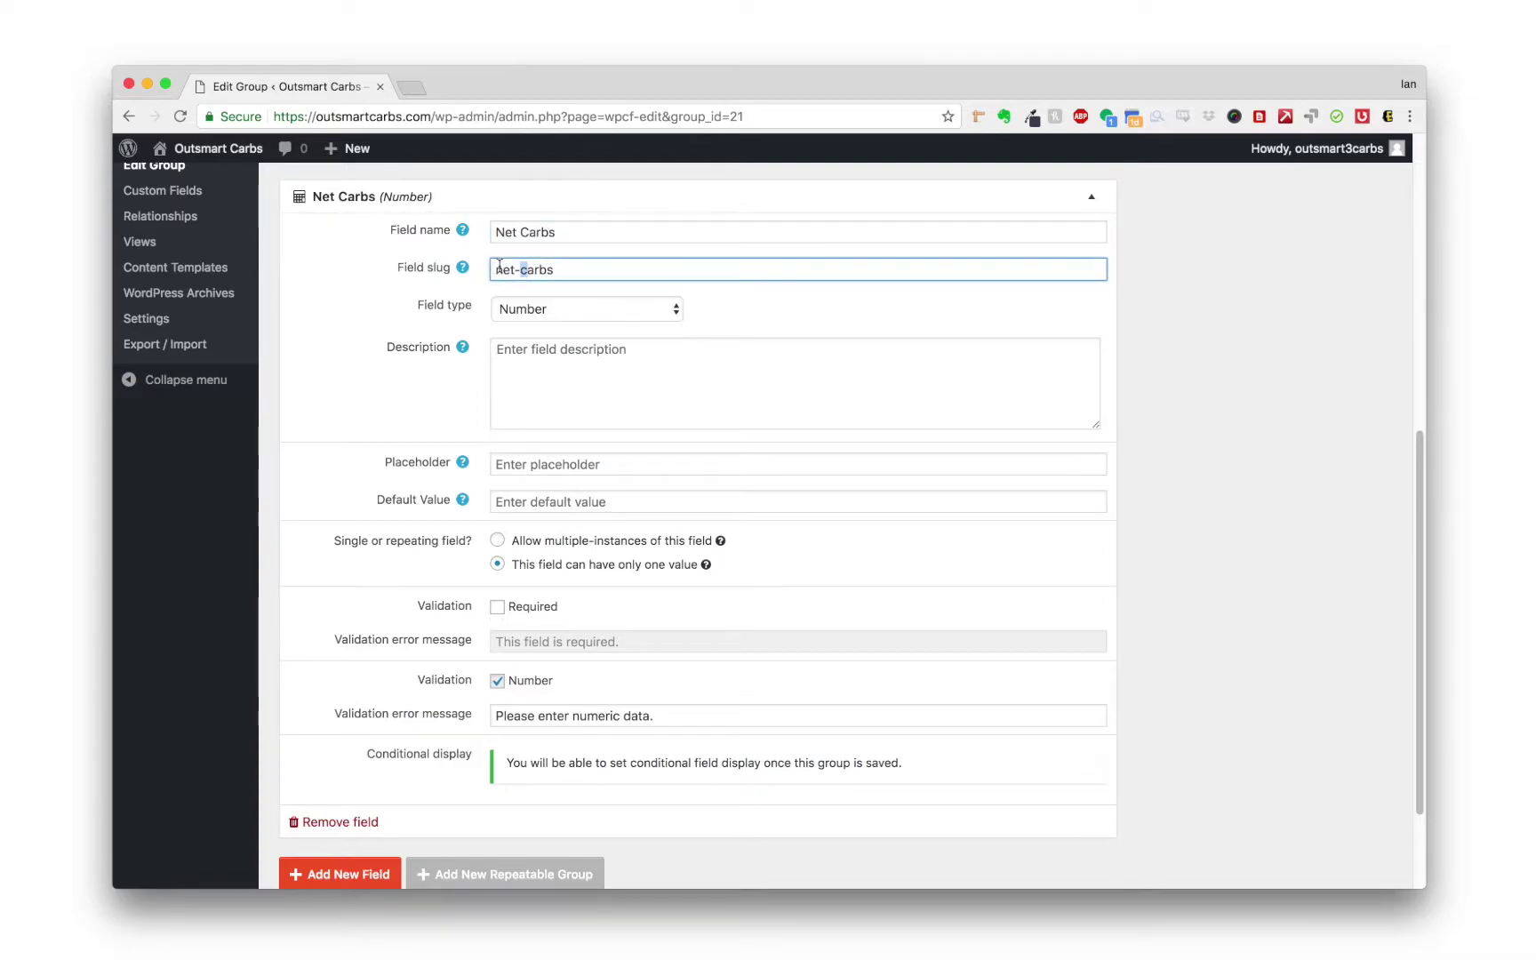
pyautogui.click(498, 270)
pyautogui.write('product')
pyautogui.press('Right')
pyautogui.press('Right')
pyautogui.press('Right')
pyautogui.press('Right')
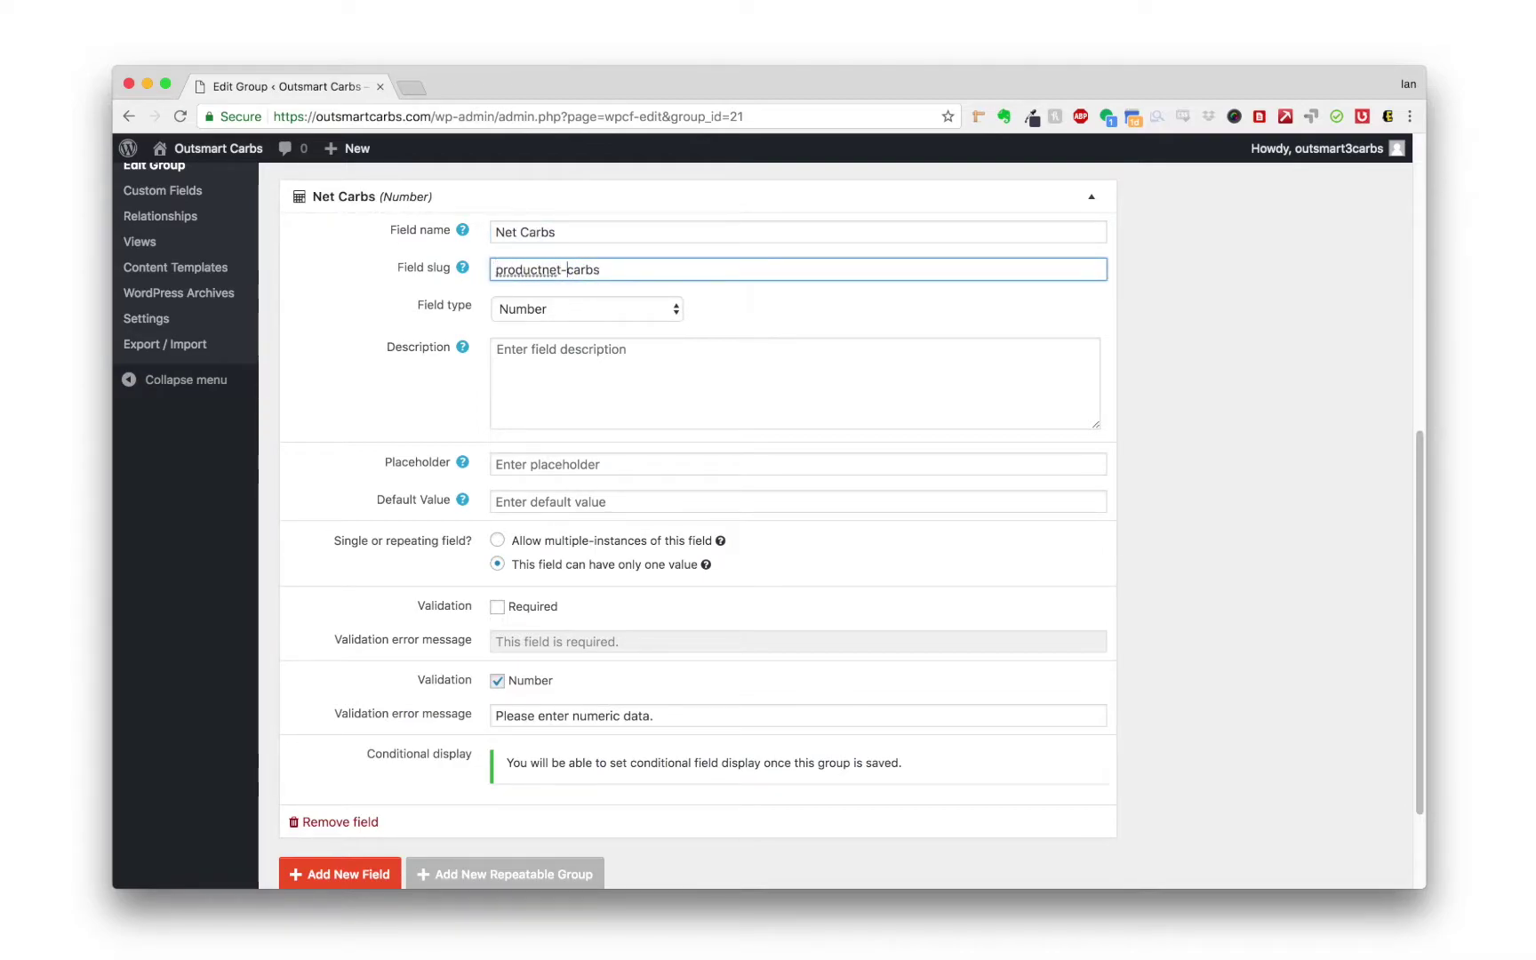
pyautogui.press('BackSpace')
# Step: Collapse Net Carbs and add a Sugar number field, prefixing its slug with 'outsmt-'
pyautogui.click(1093, 197)
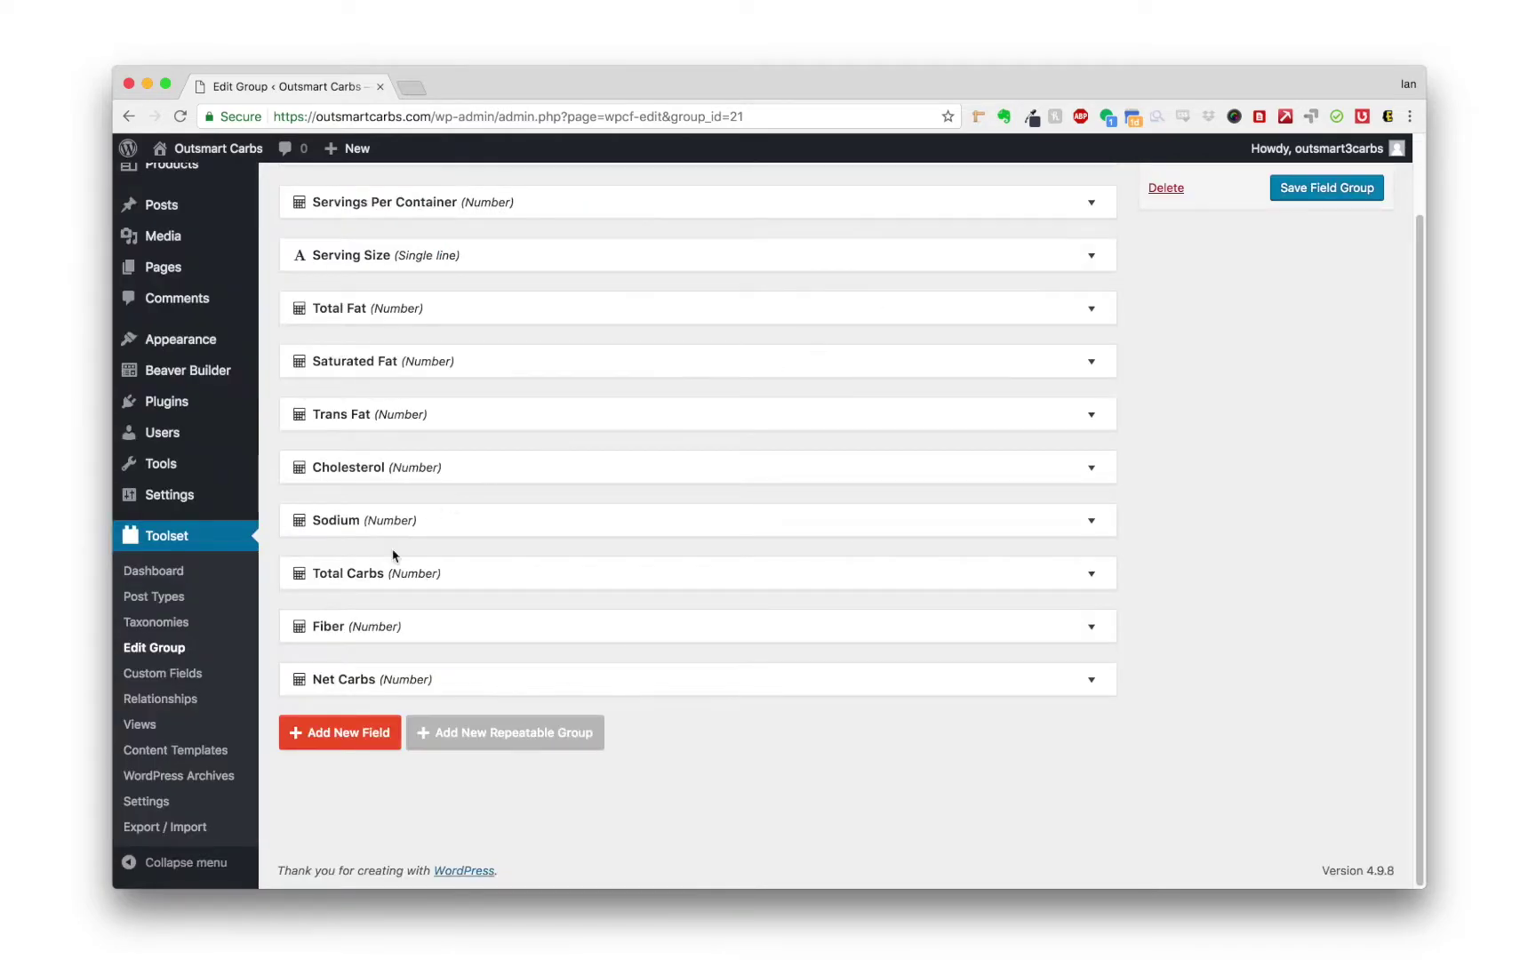
pyautogui.click(341, 734)
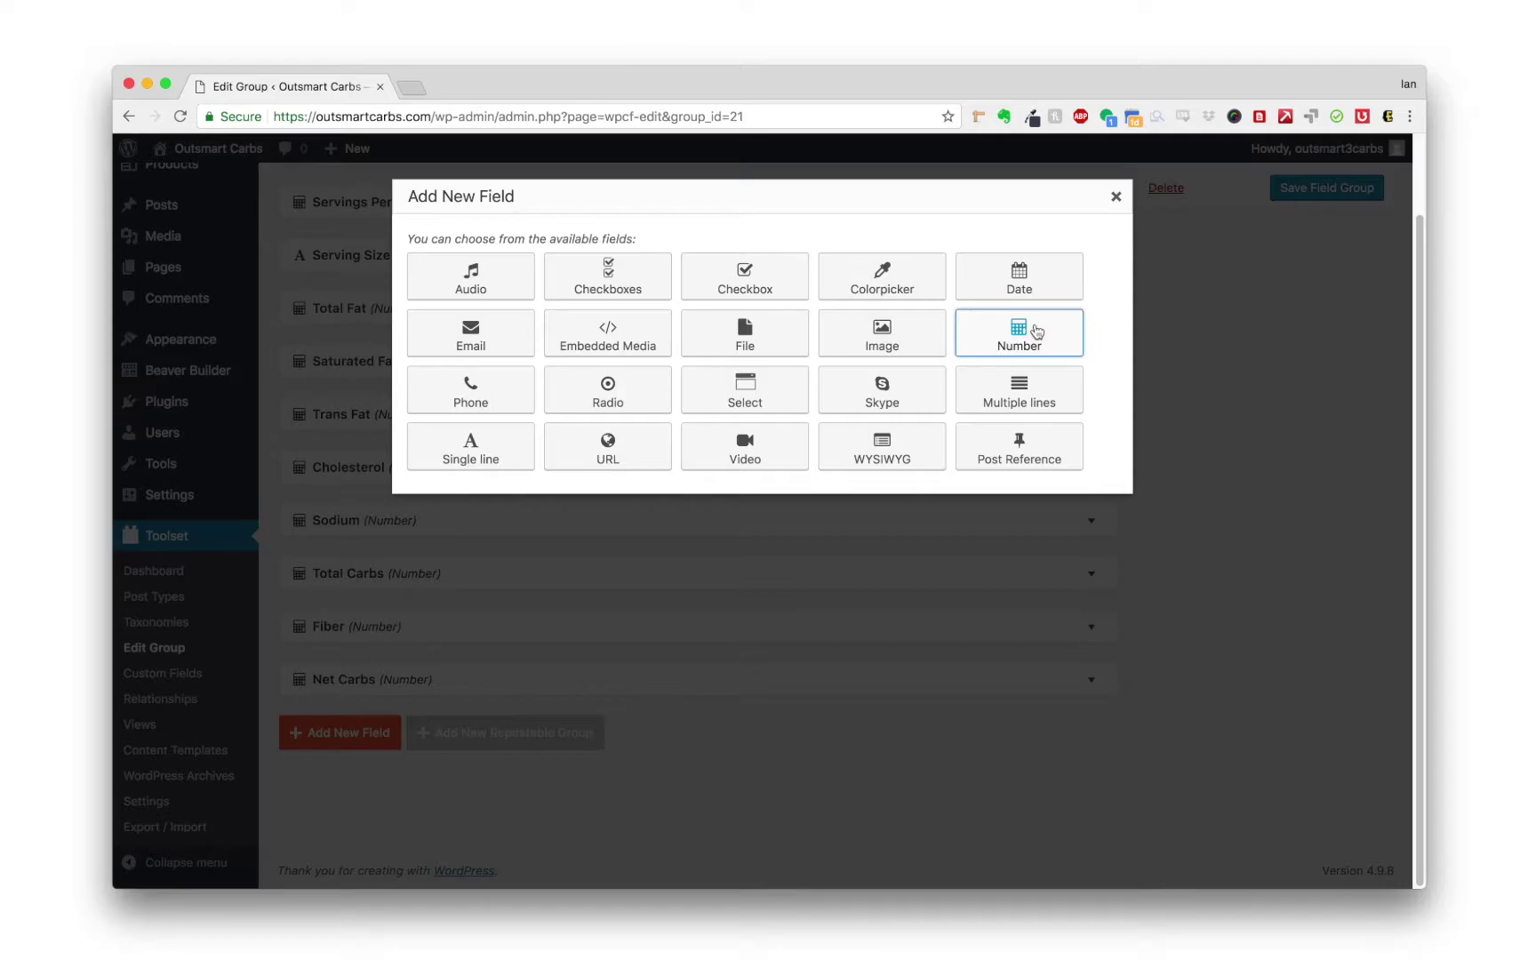
pyautogui.click(997, 322)
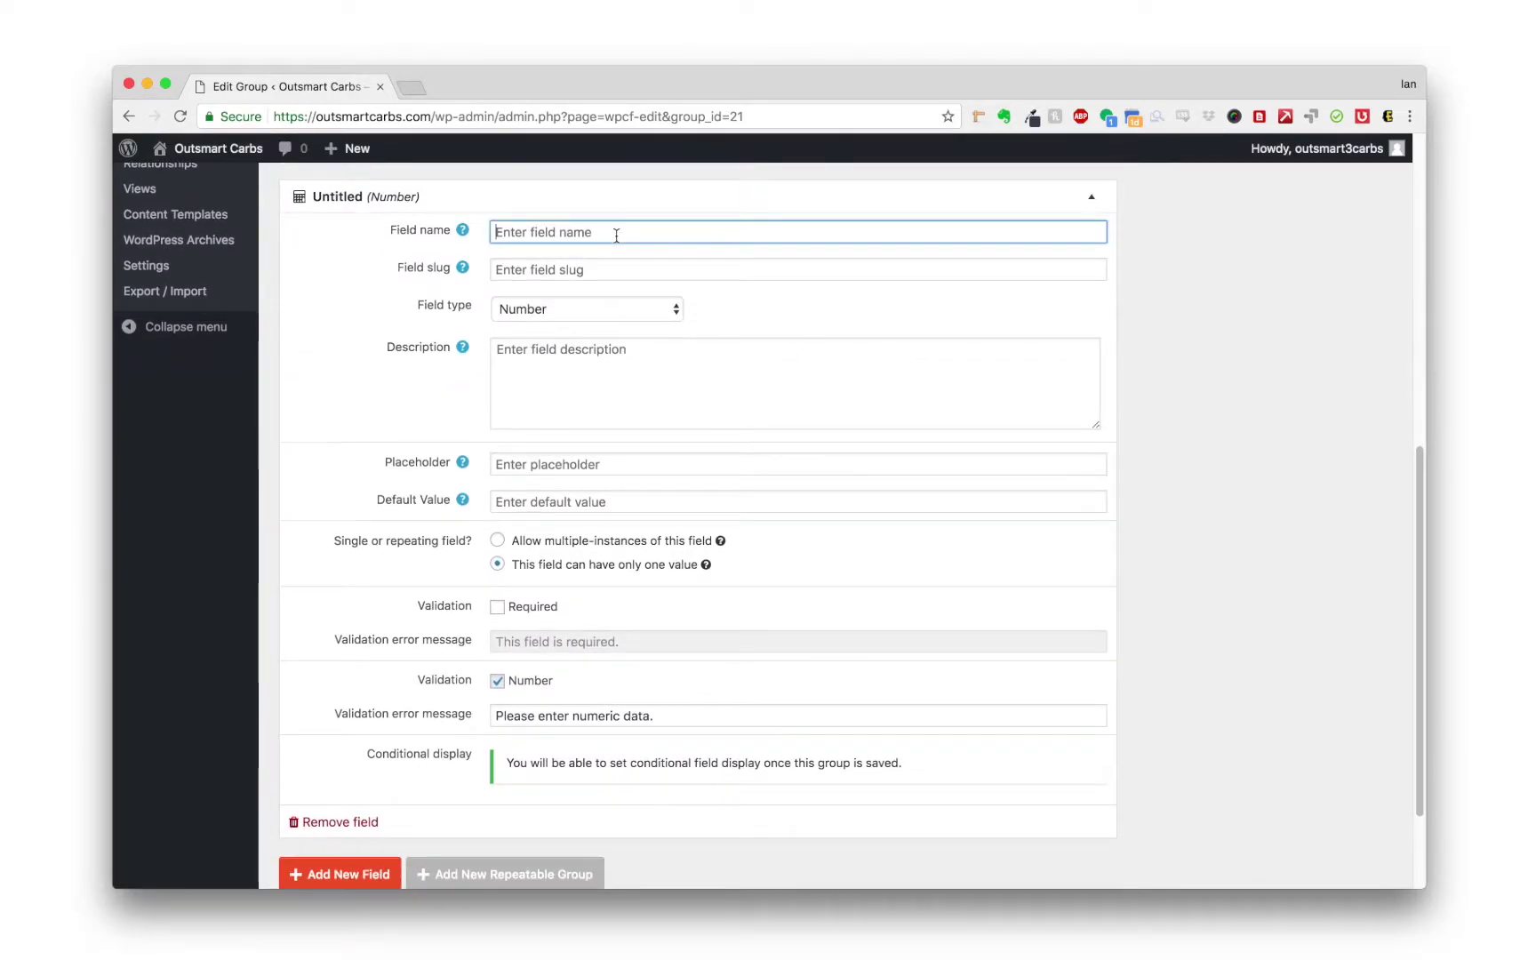
pyautogui.write('Sugar')
pyautogui.click(621, 267)
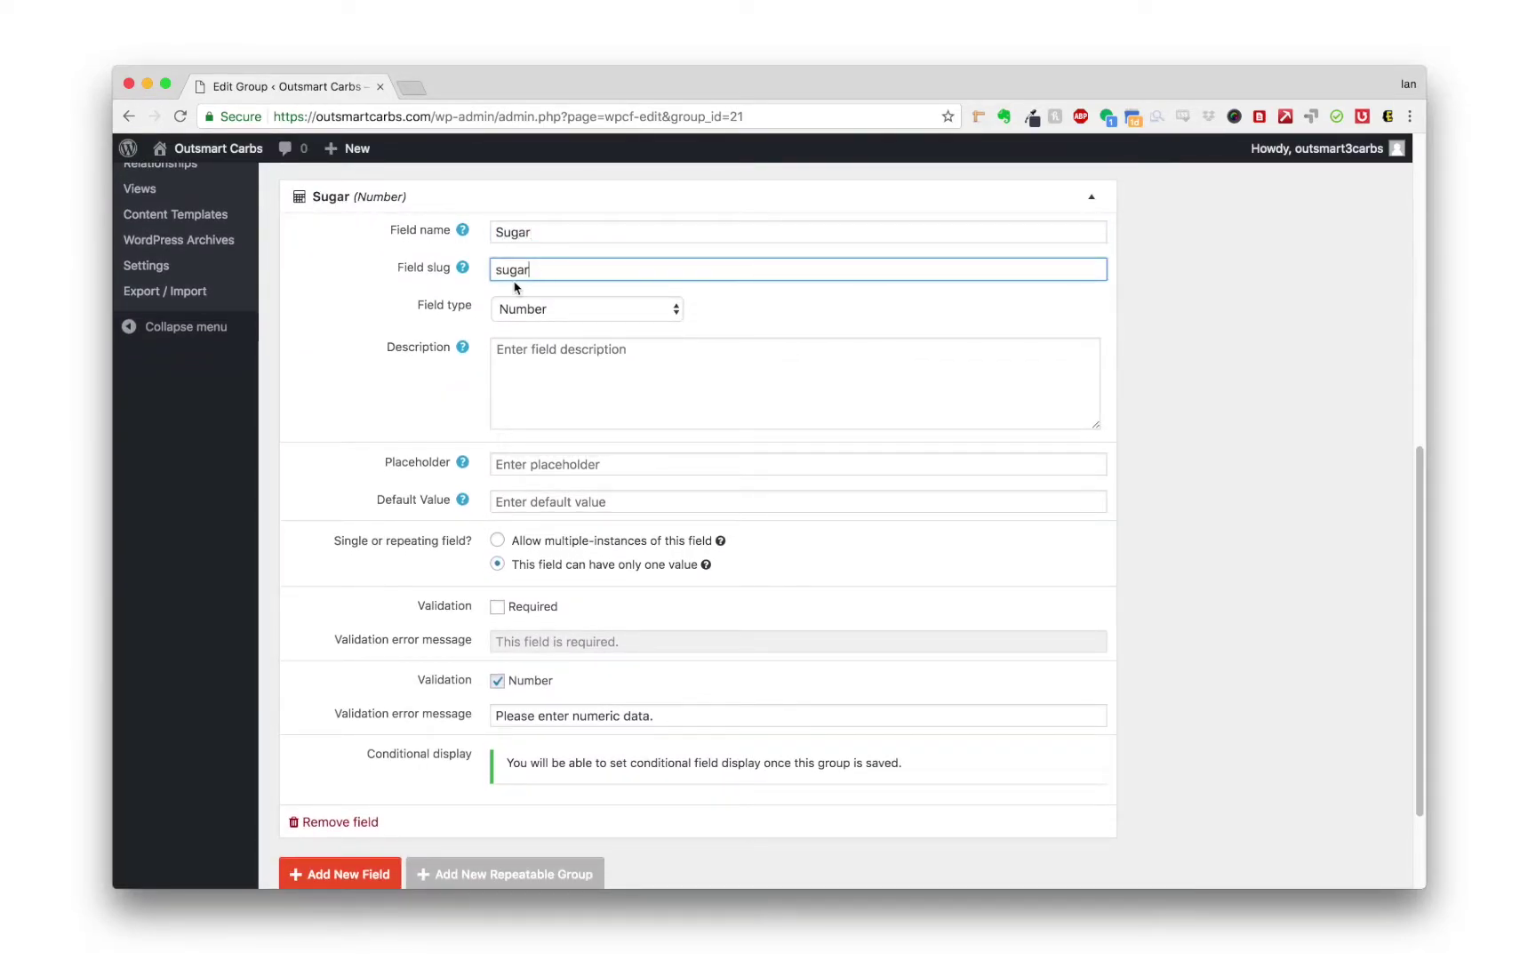
pyautogui.press('super+Left')
pyautogui.write('outsmt-')
pyautogui.click(1092, 197)
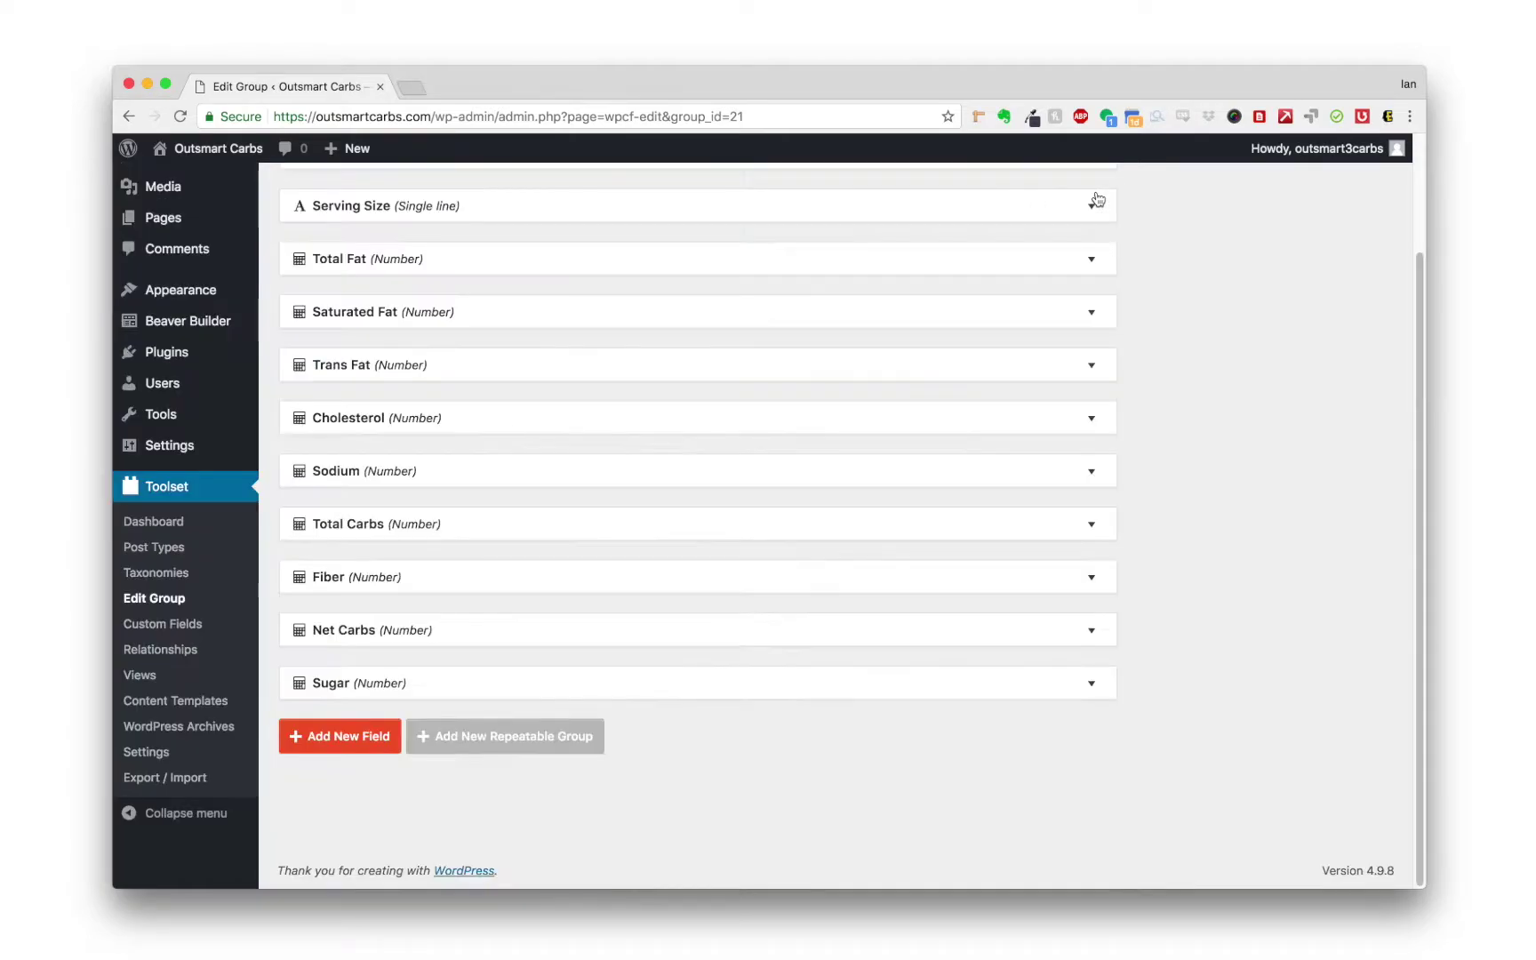
# Step: Add a Protein number field with slug productprotein
pyautogui.click(342, 742)
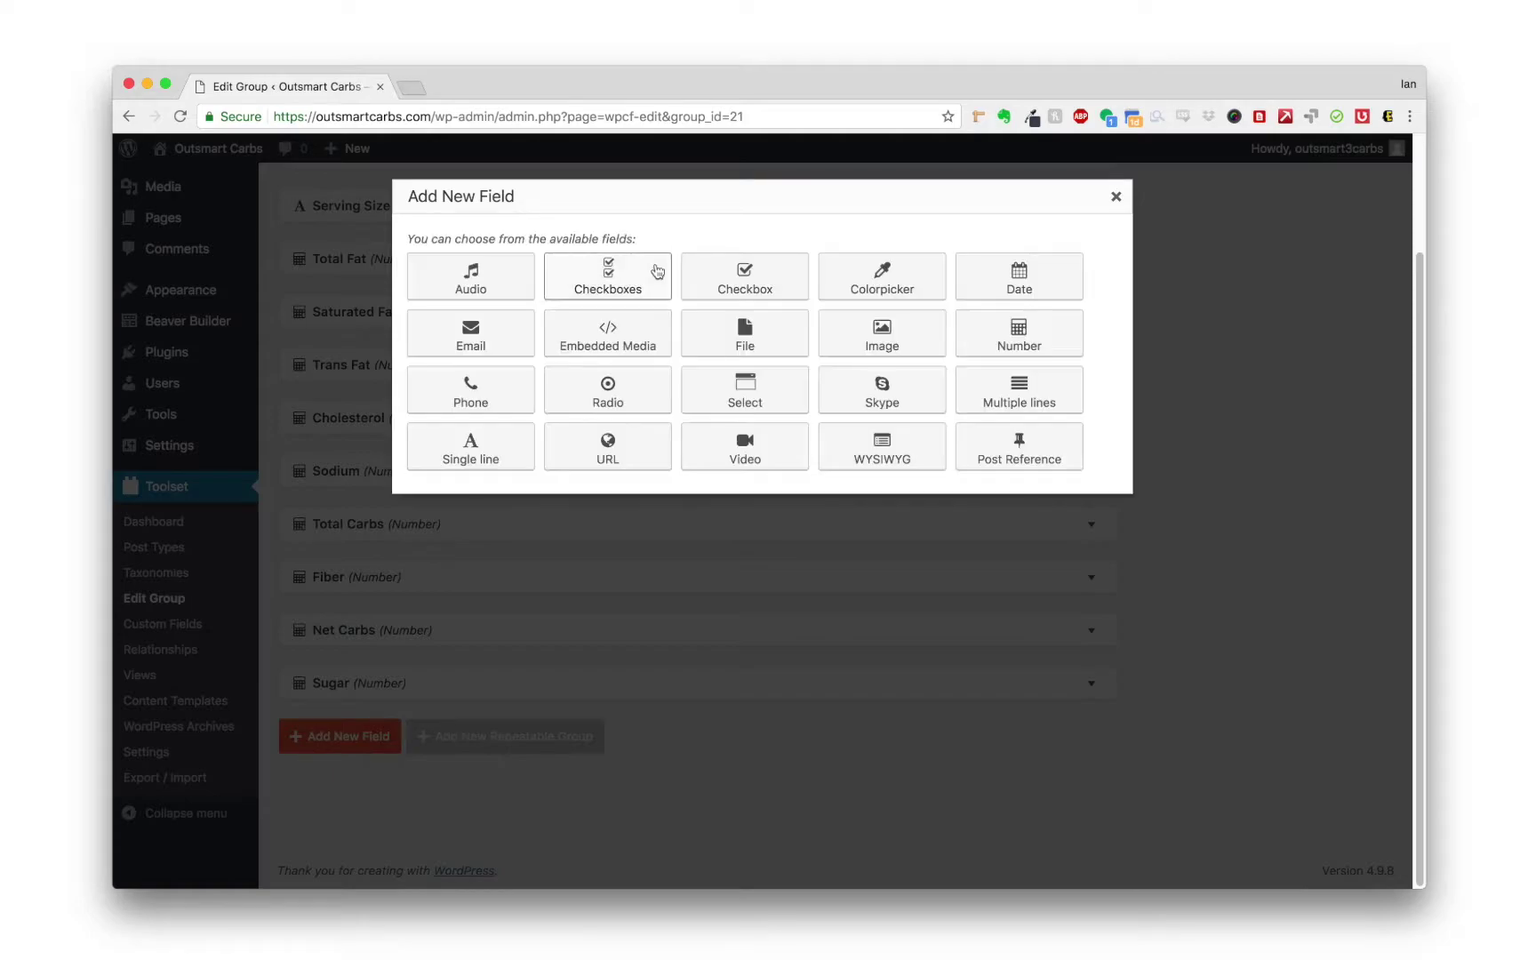
pyautogui.click(1019, 333)
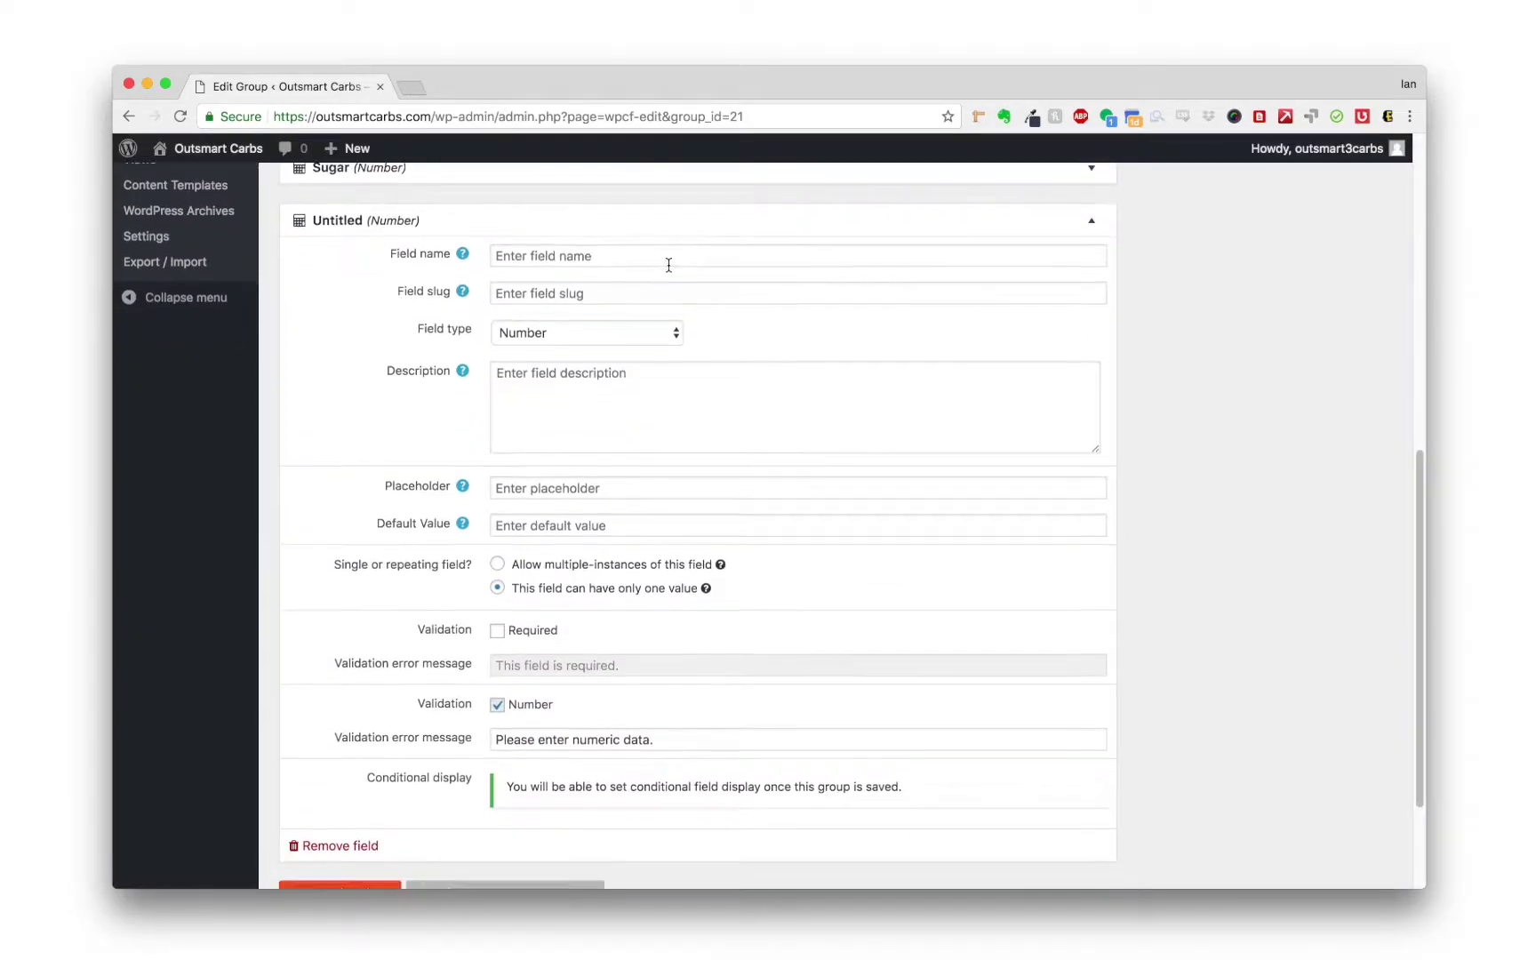
pyautogui.click(627, 231)
pyautogui.write('Protein')
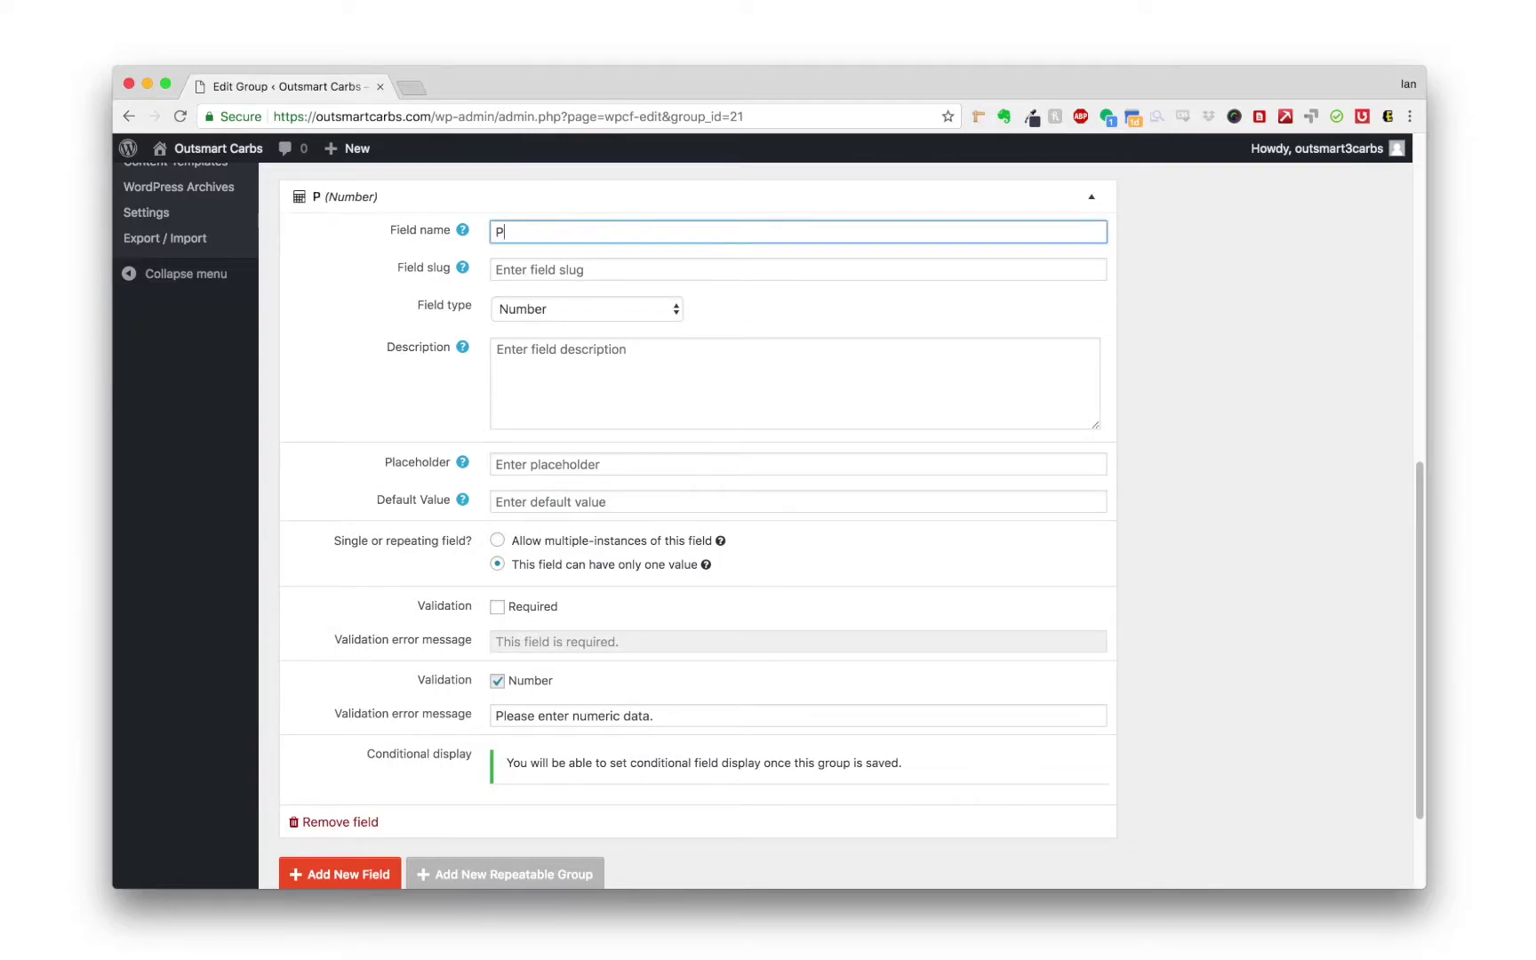
pyautogui.click(570, 267)
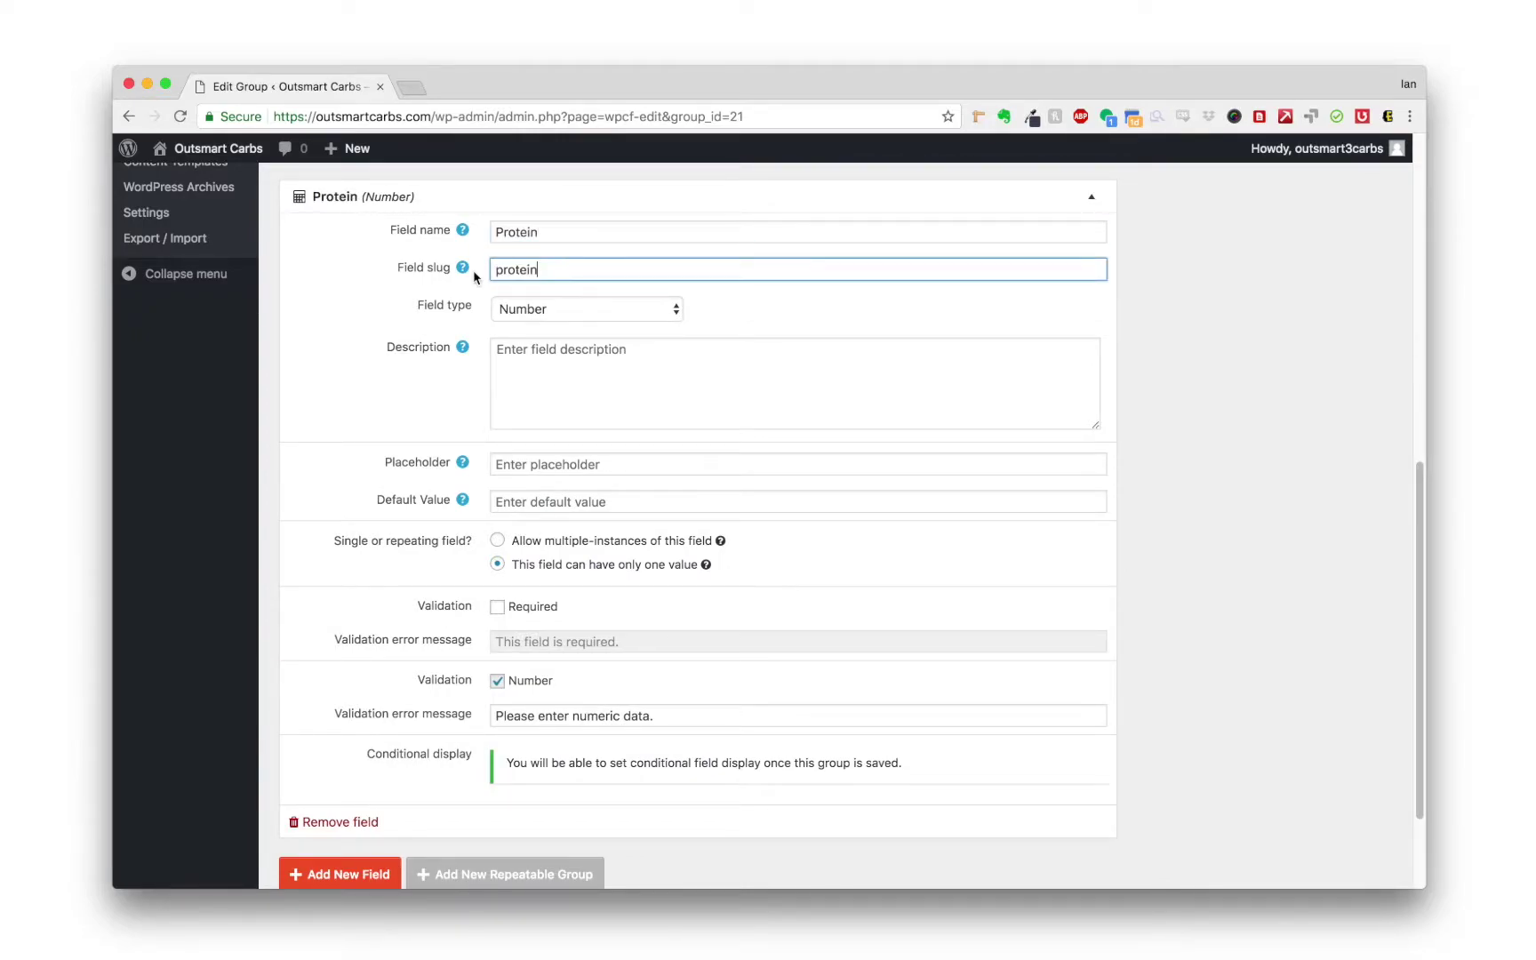
pyautogui.click(496, 271)
pyautogui.write('product')
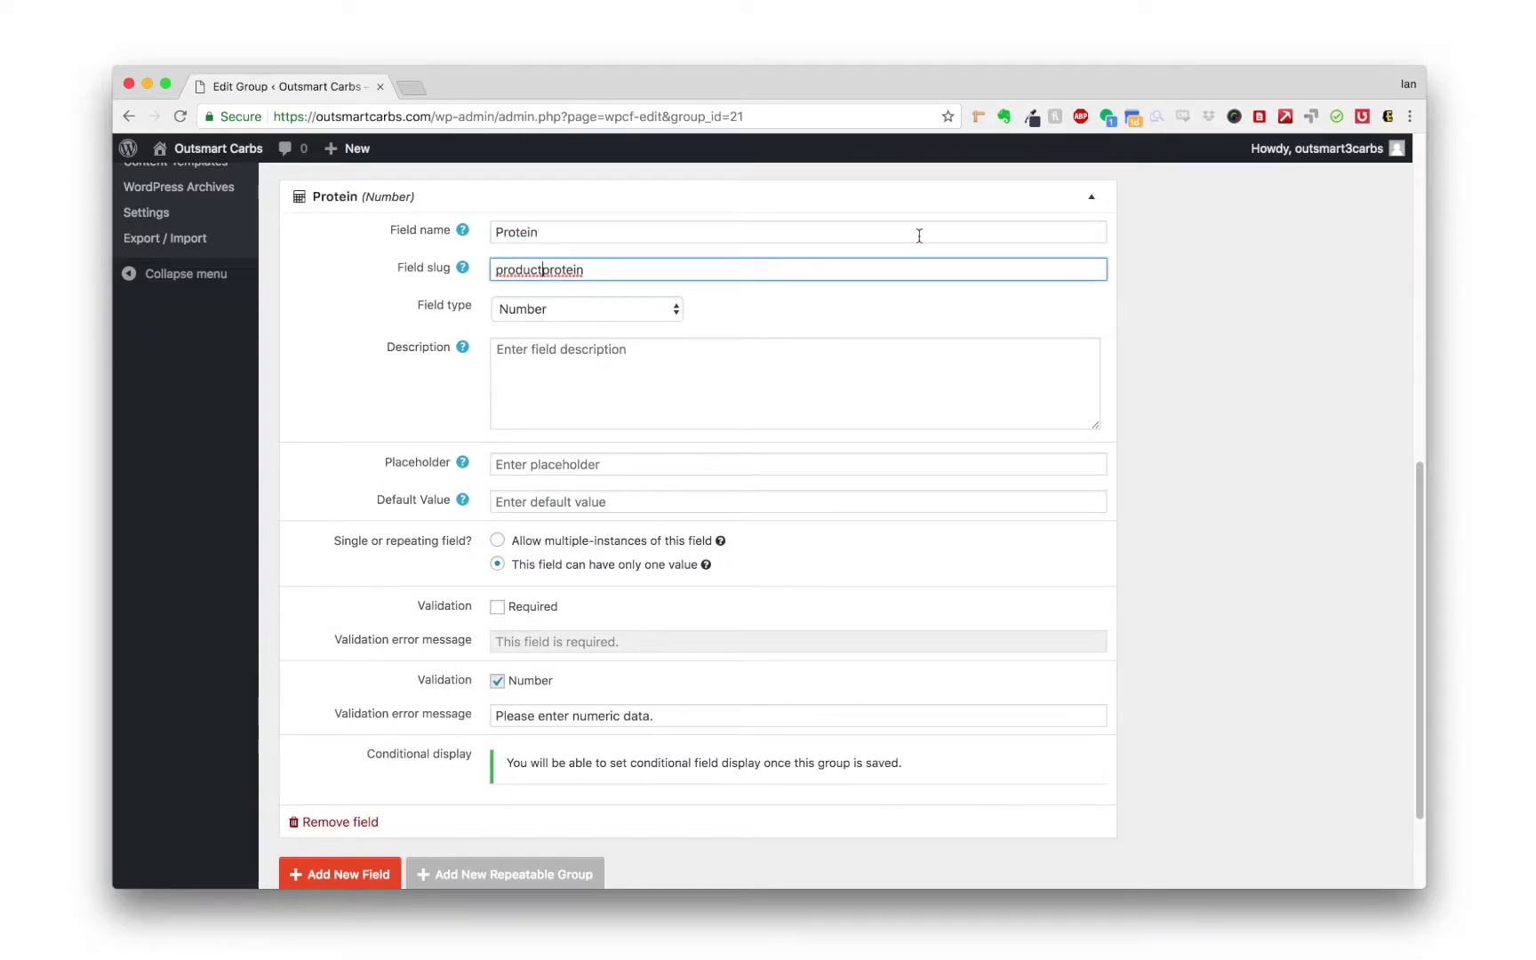
pyautogui.click(1092, 197)
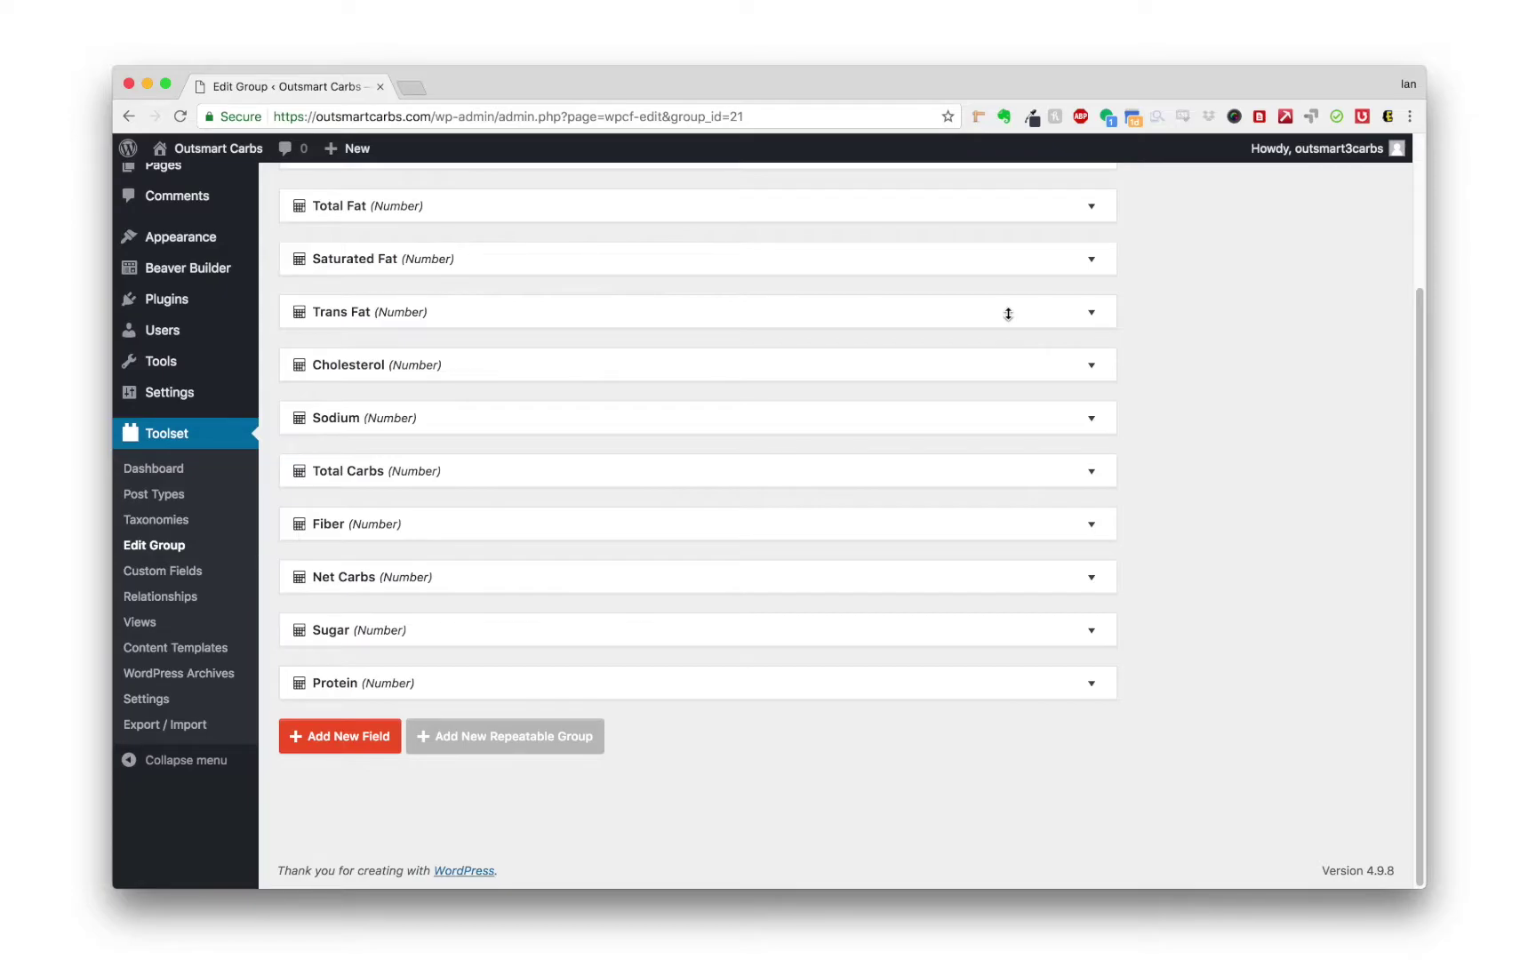
# Step: Add a single checkbox field named Vegan with slug productvegan
pyautogui.click(370, 739)
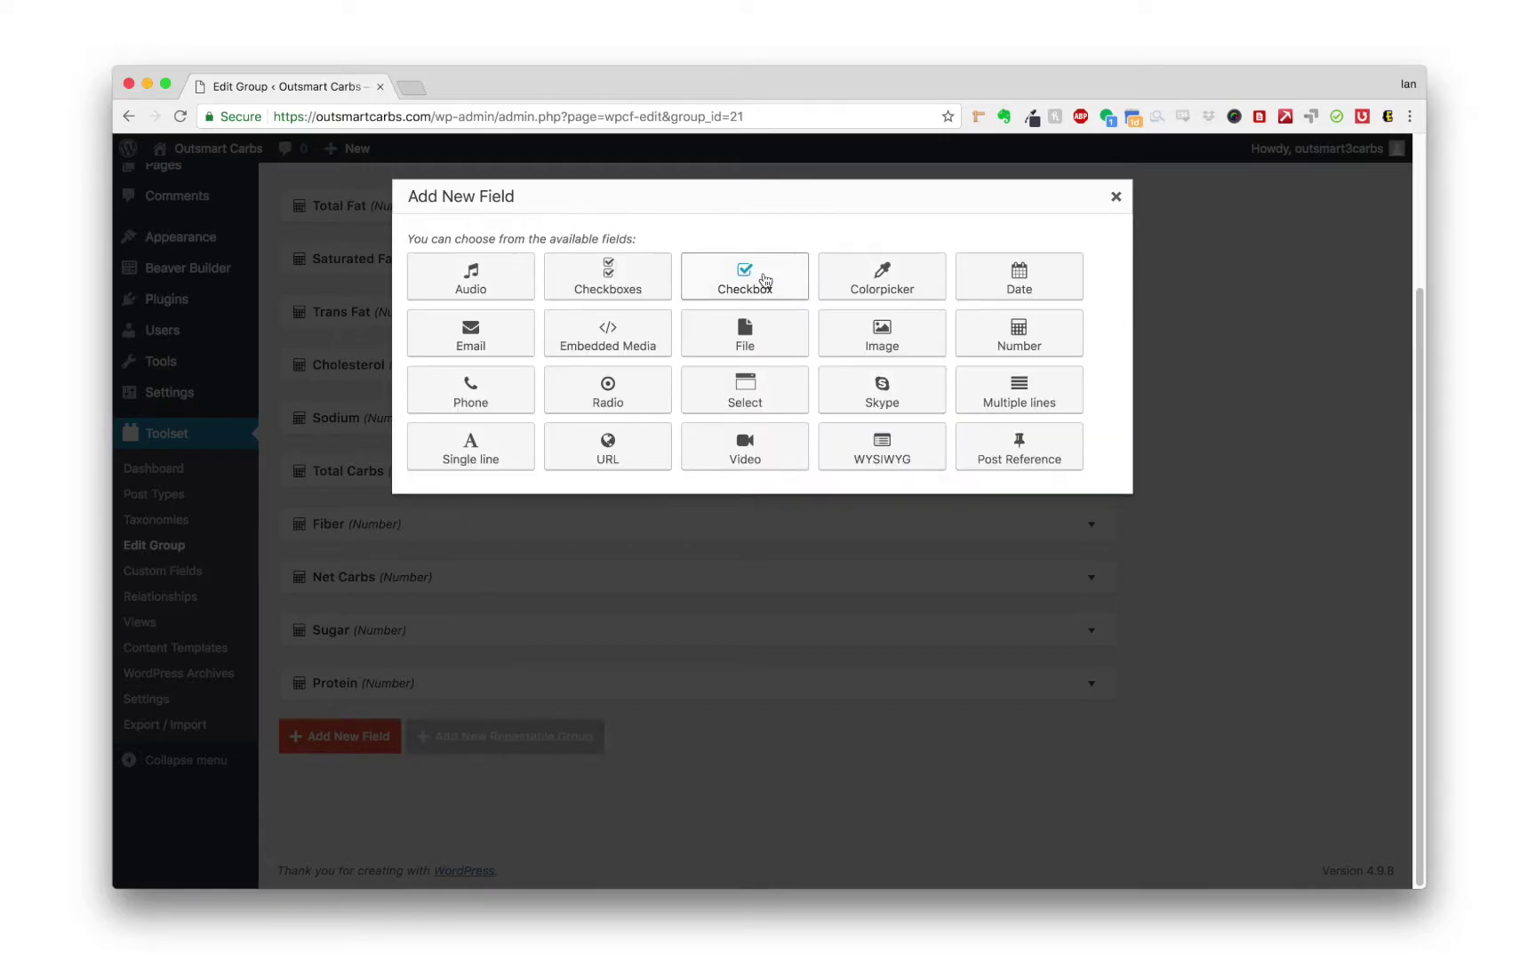
pyautogui.click(753, 283)
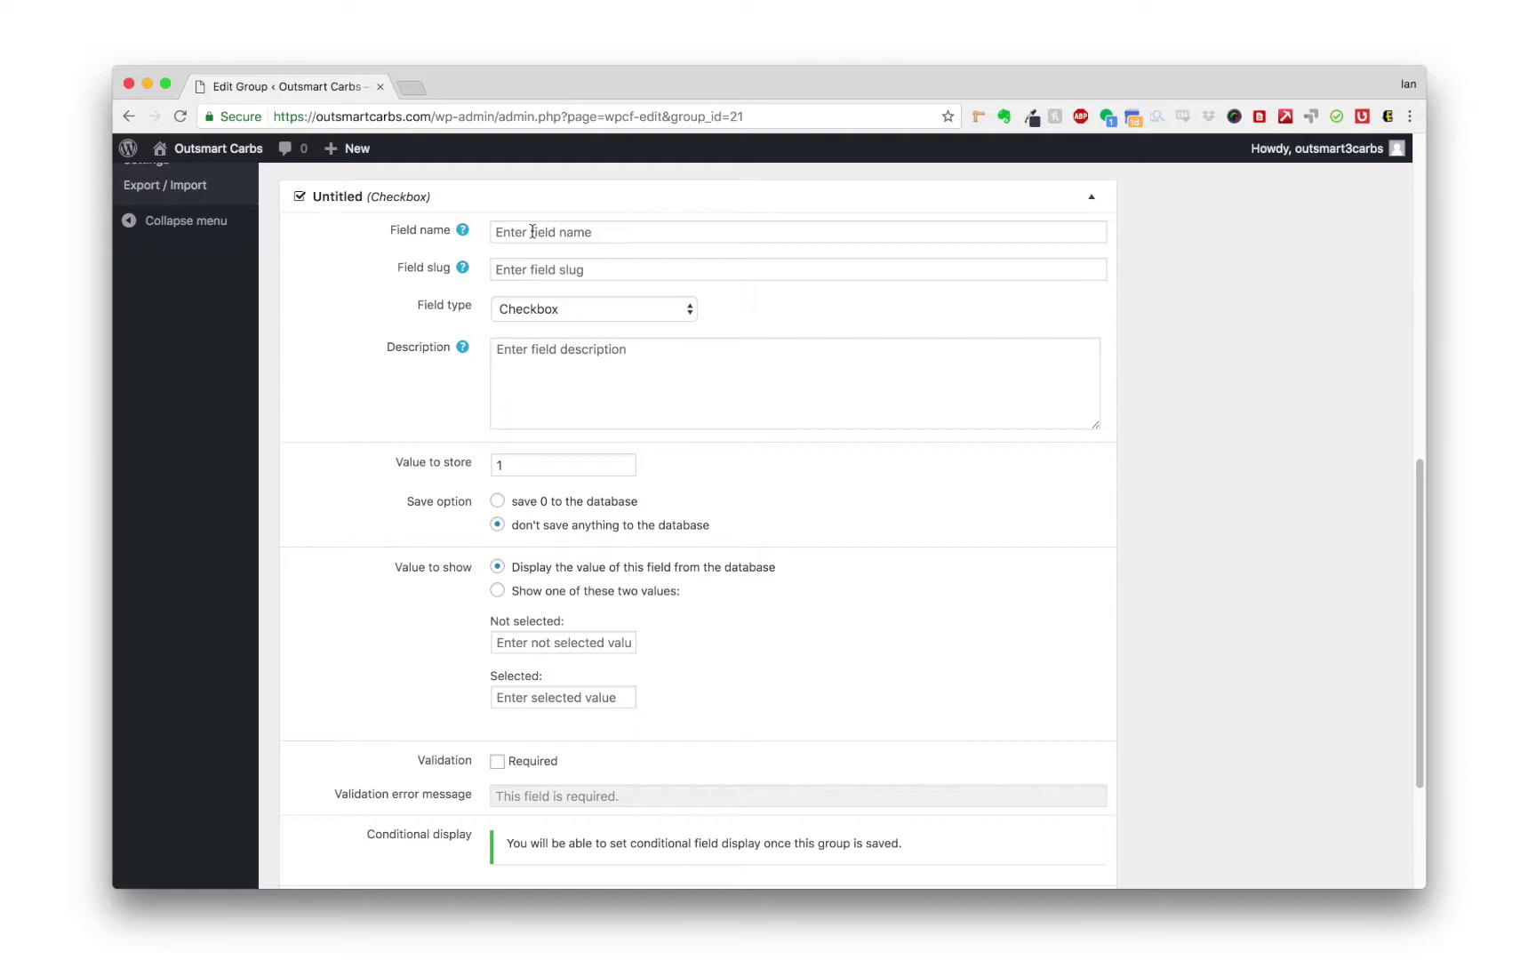
pyautogui.click(532, 232)
pyautogui.write('V')
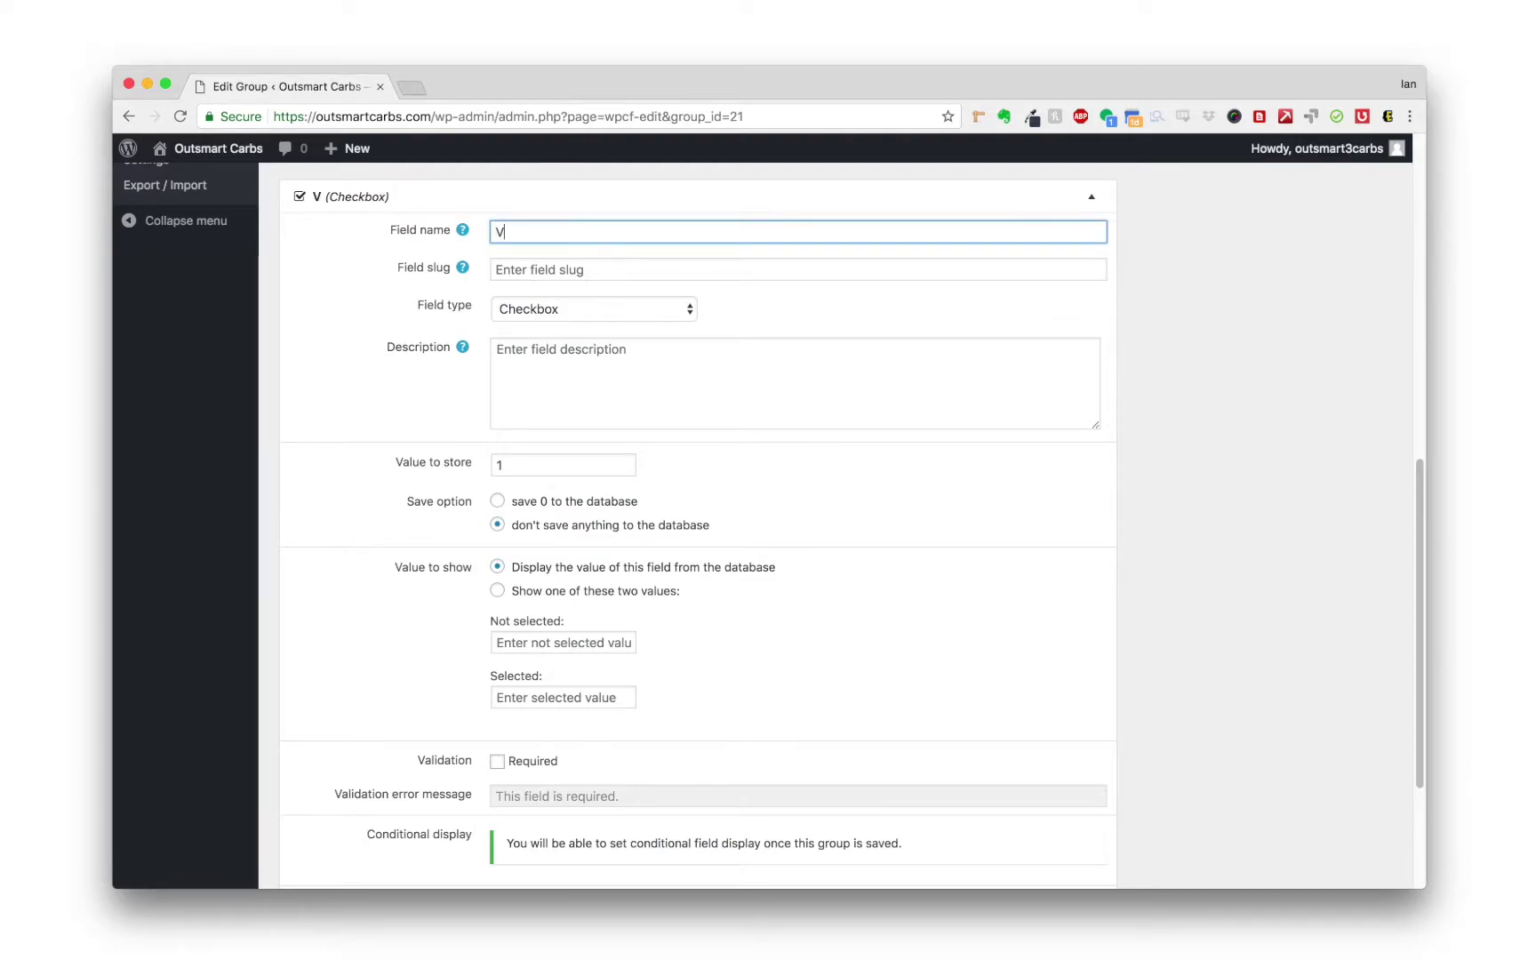
pyautogui.write('egan')
pyautogui.click(535, 278)
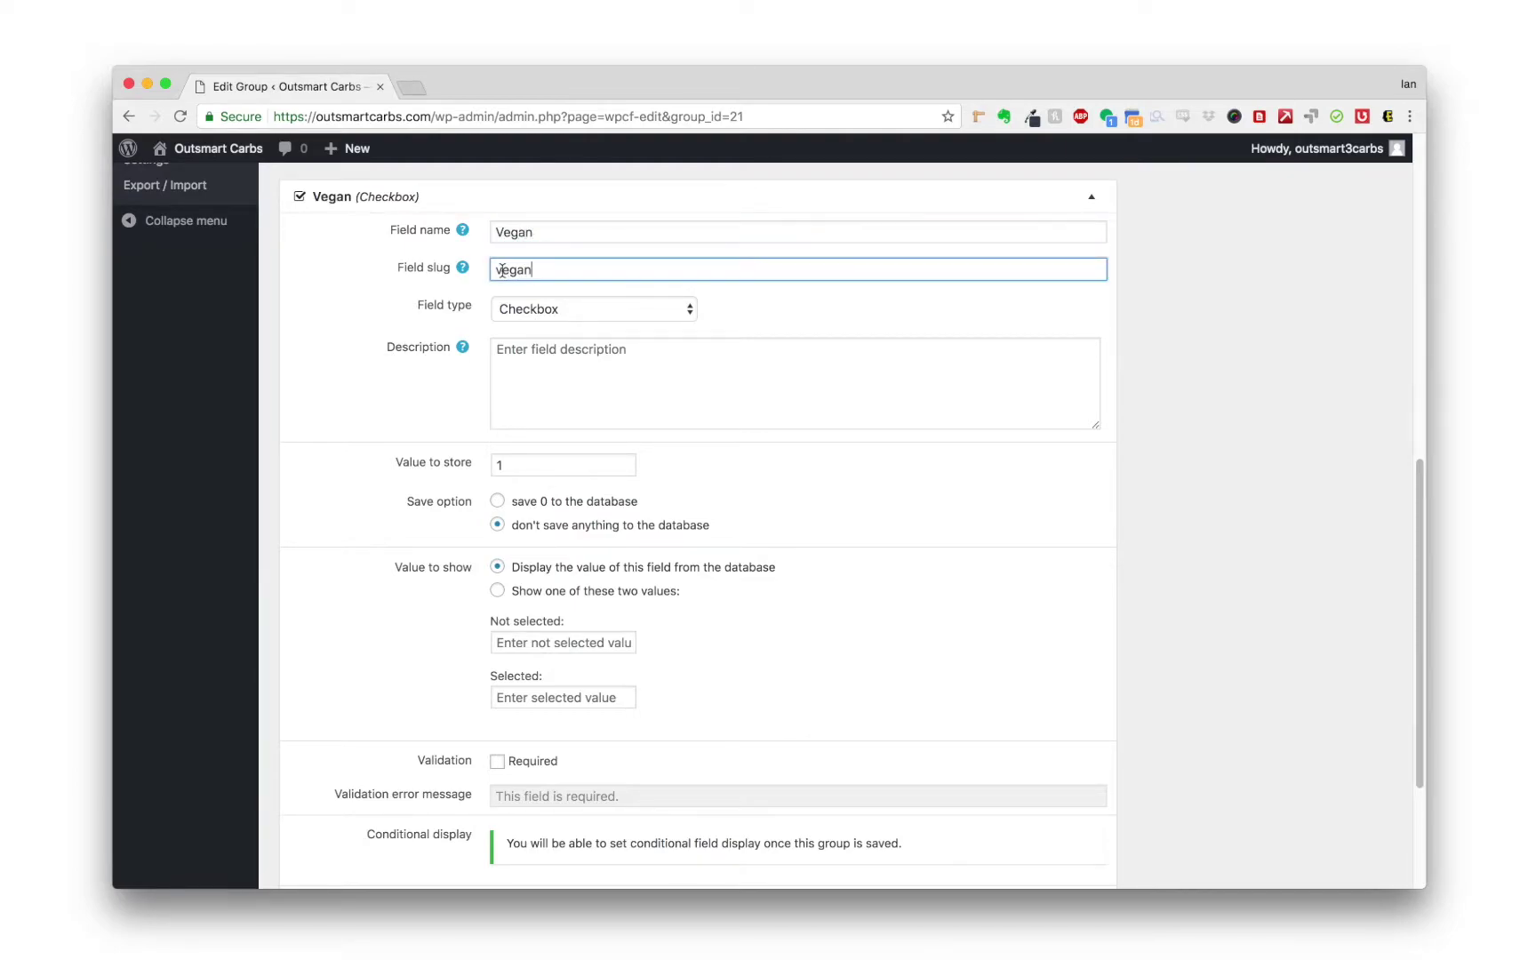
pyautogui.write('product')
pyautogui.click(1109, 317)
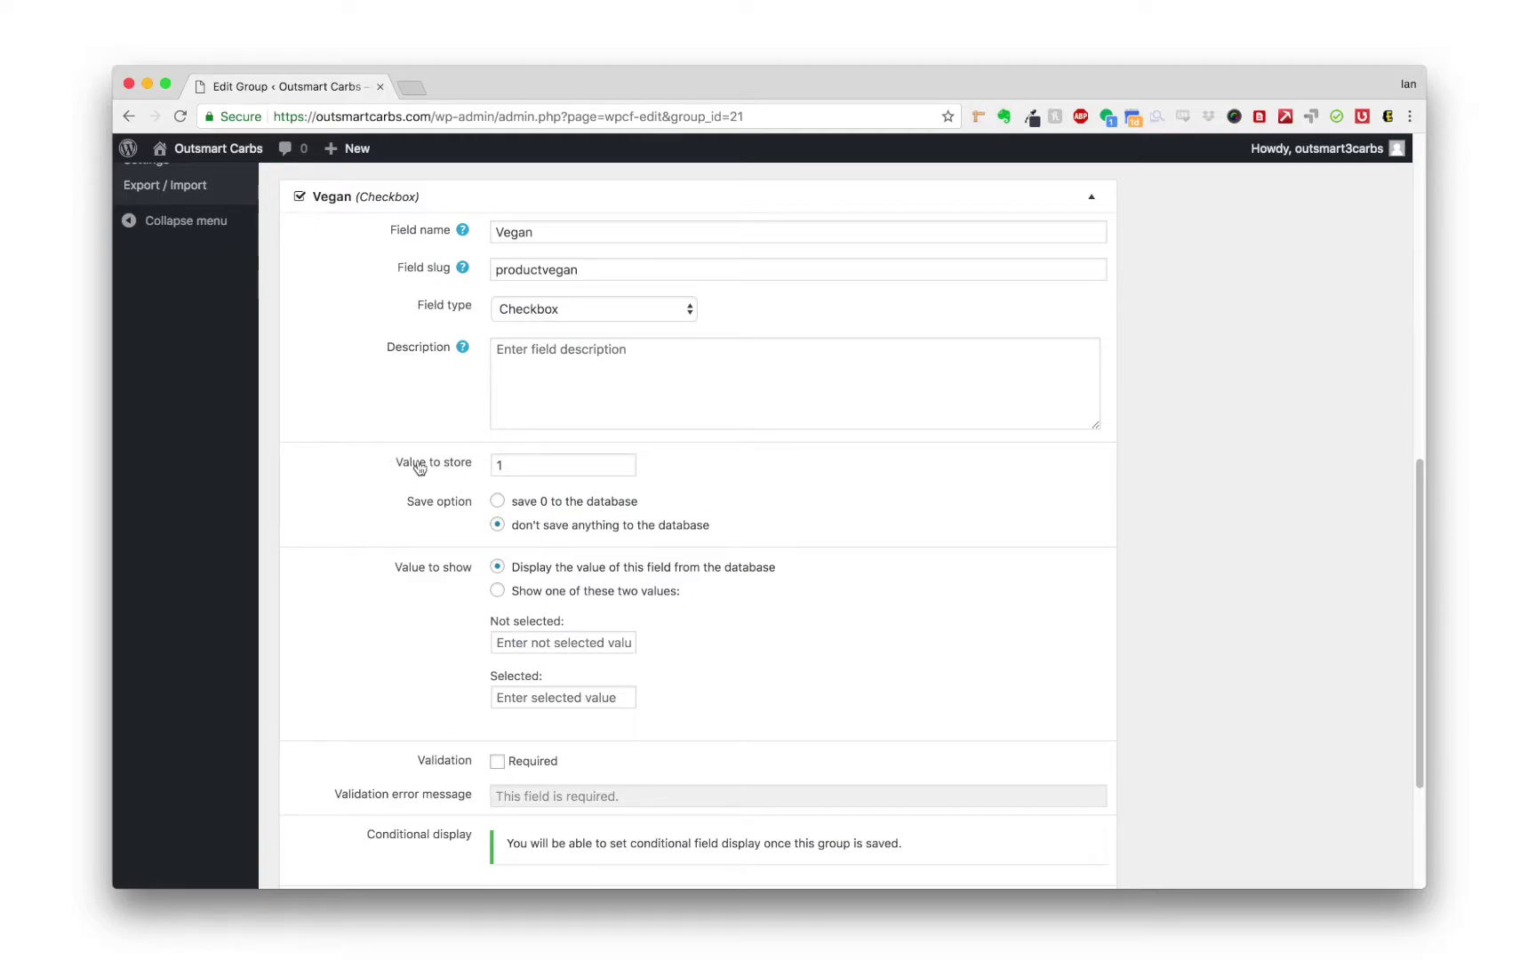
# Step: Set Vegan to store 1 when checked and save 0 to the database when unchecked
pyautogui.click(516, 465)
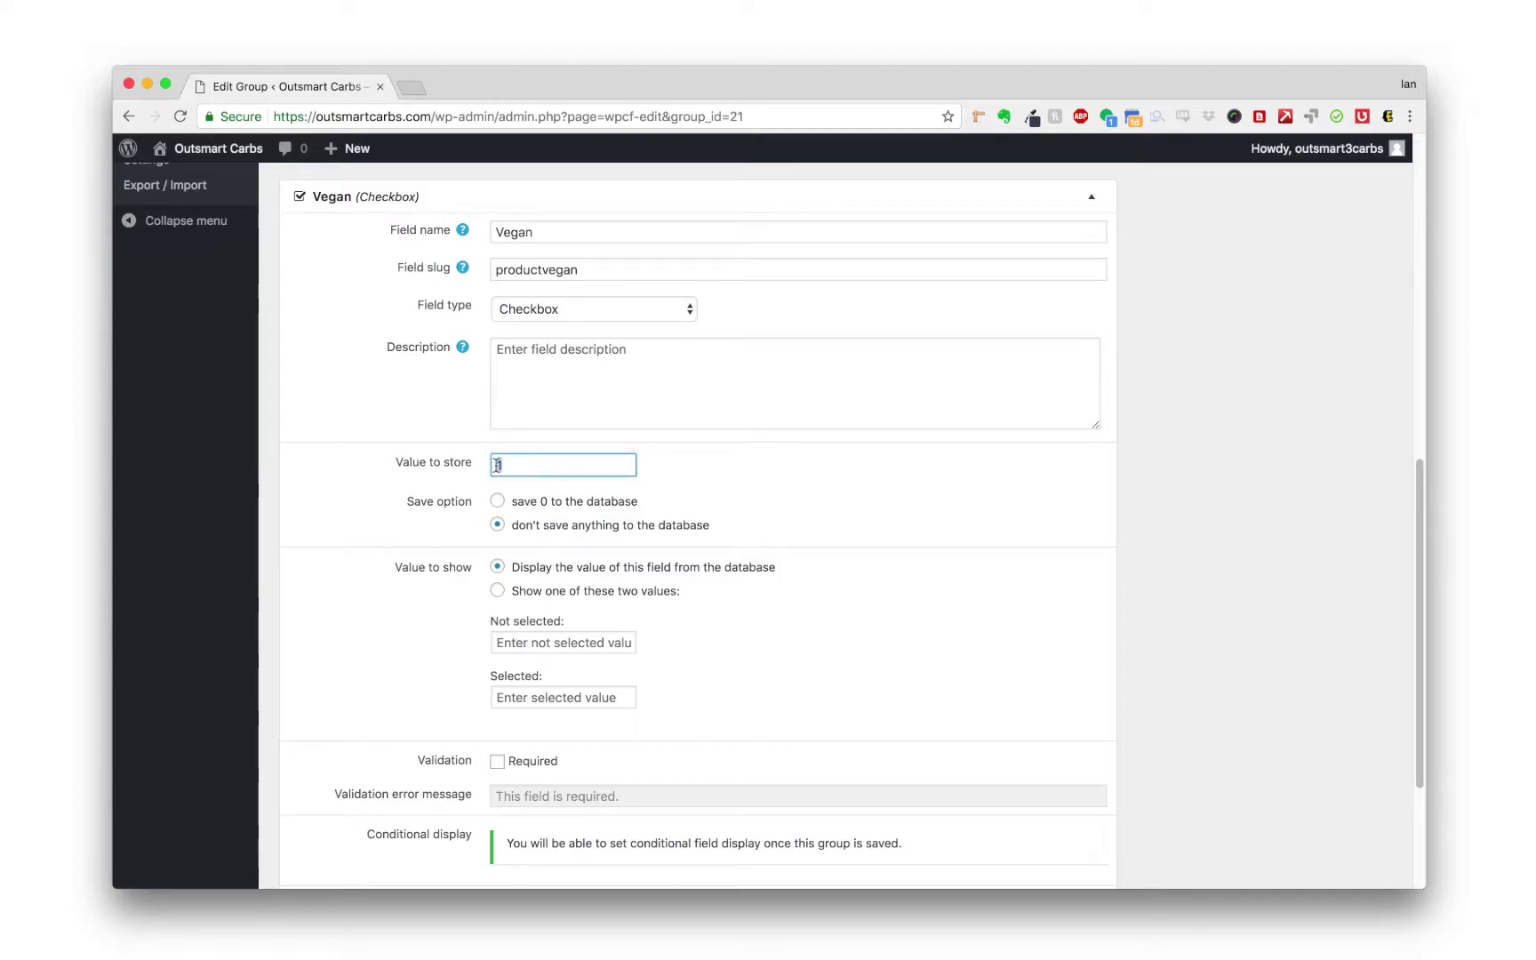
pyautogui.click(512, 465)
pyautogui.click(497, 502)
pyautogui.click(501, 466)
# Step: Collapse Vegan and add a Gluten Free checkbox, slug productglutenfree, saving 0 when unchecked
pyautogui.click(1091, 201)
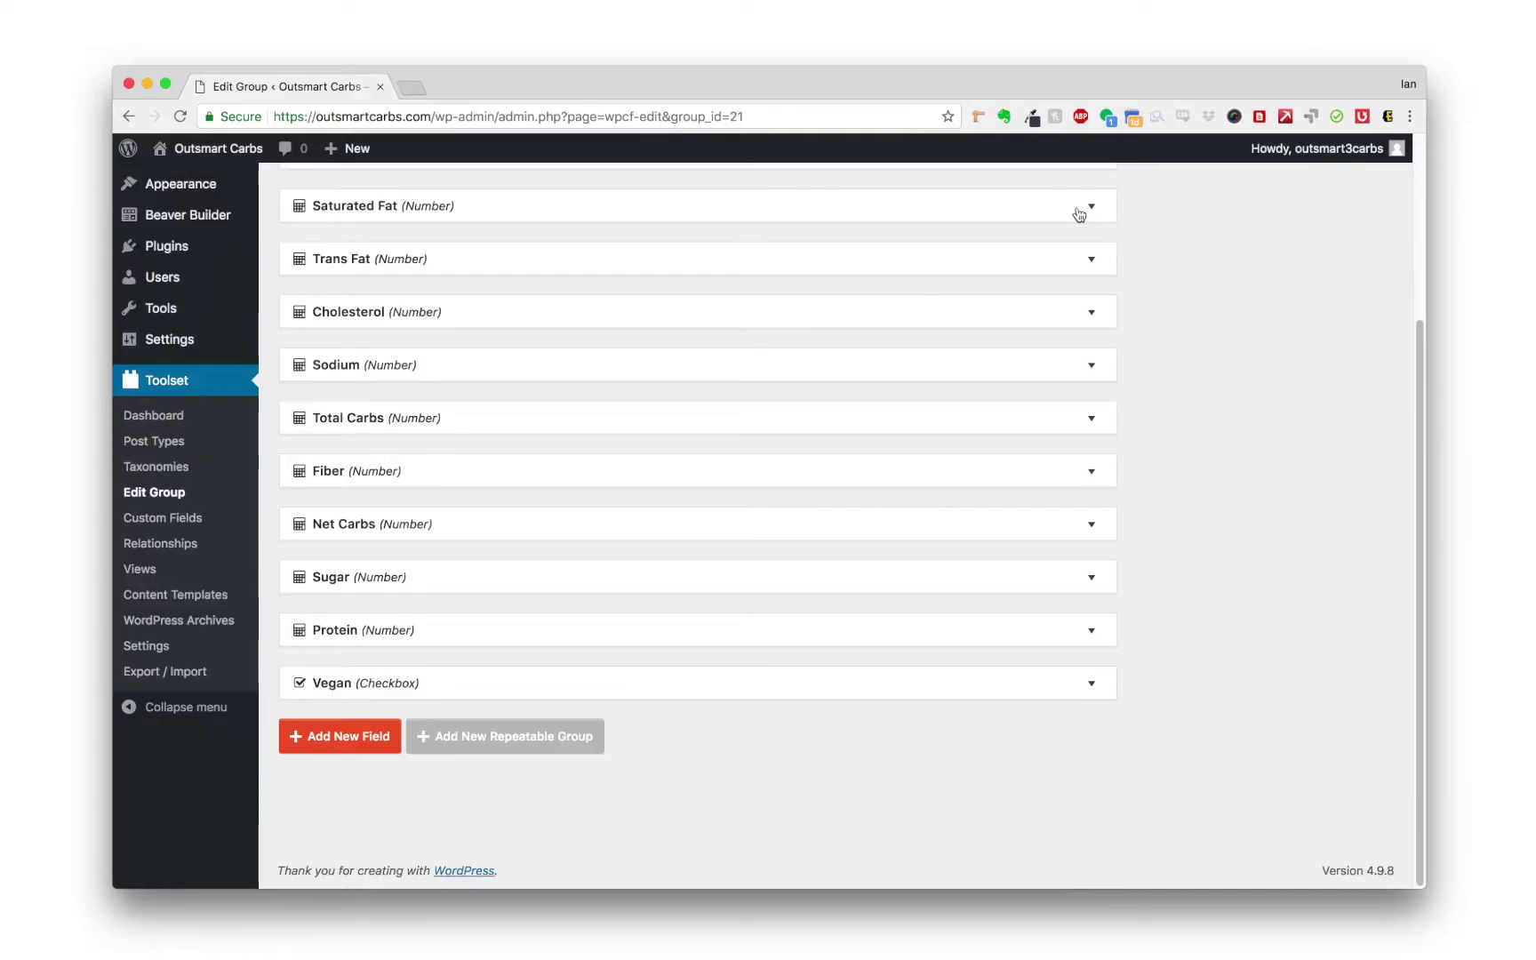
pyautogui.click(326, 745)
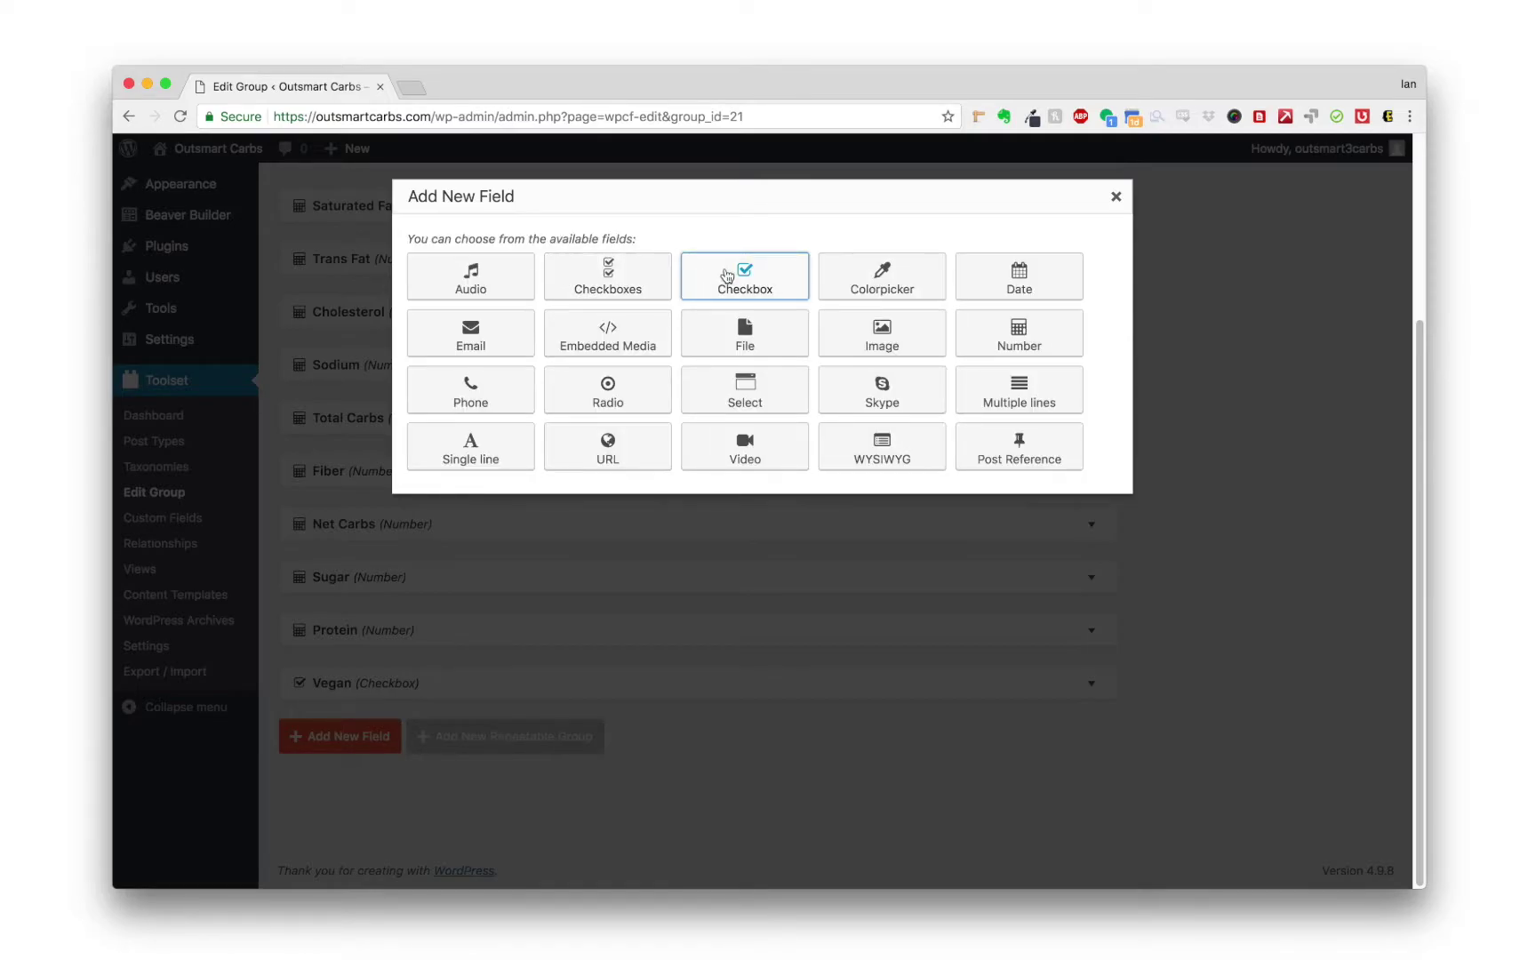
pyautogui.click(728, 276)
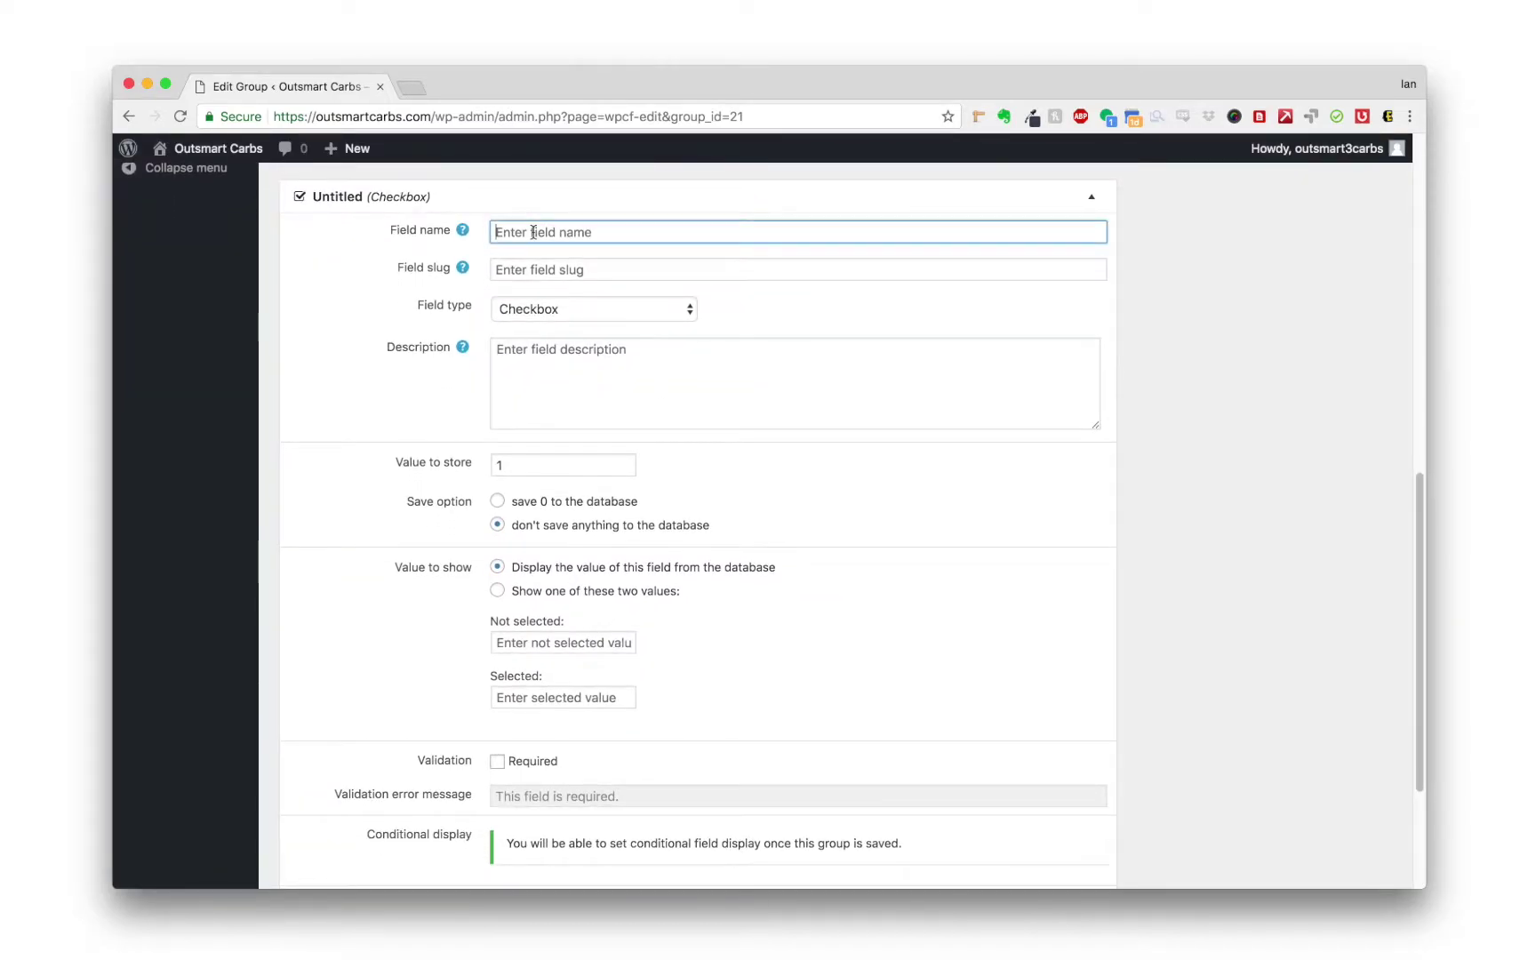
pyautogui.write('Gluten Fr')
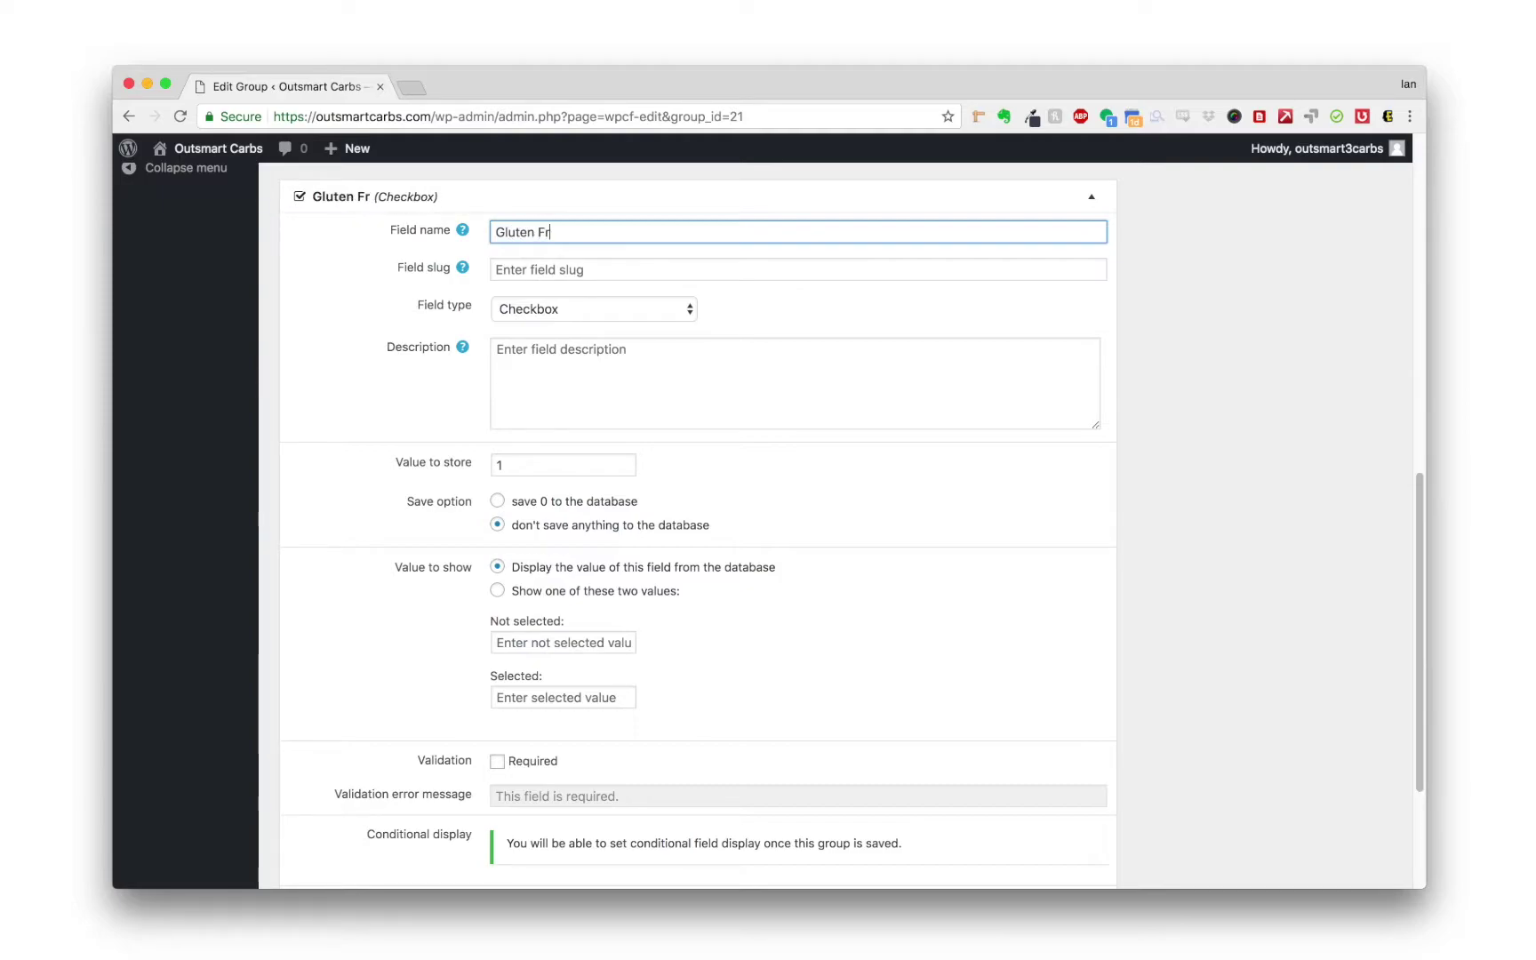
pyautogui.write('ee')
pyautogui.click(498, 271)
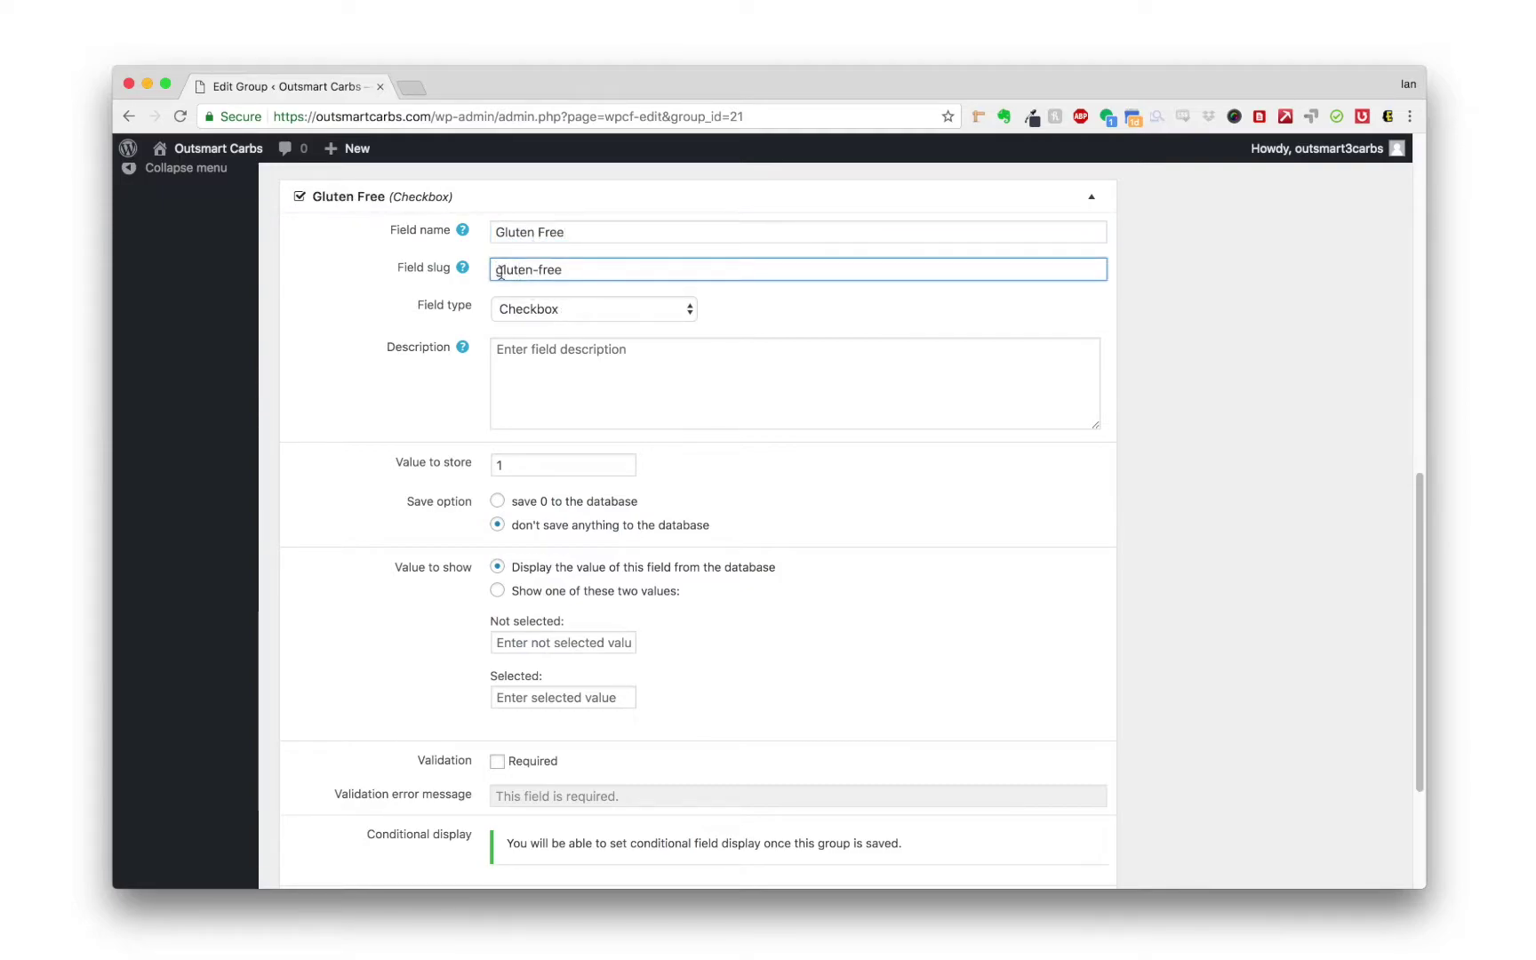
pyautogui.write('product')
pyautogui.press('Delete')
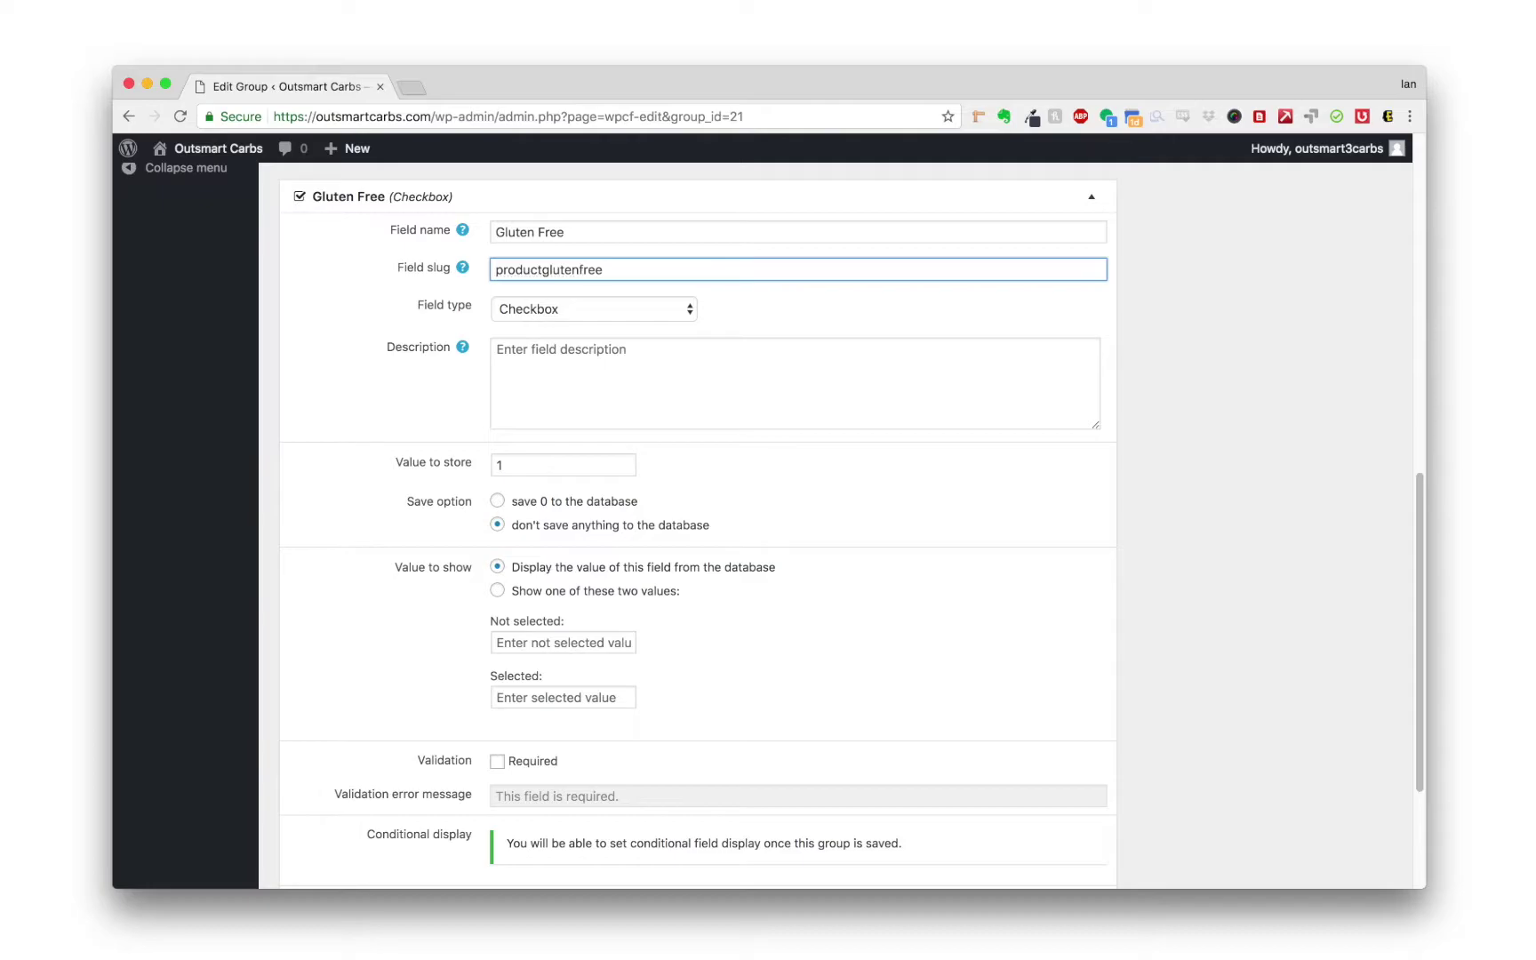
pyautogui.click(497, 502)
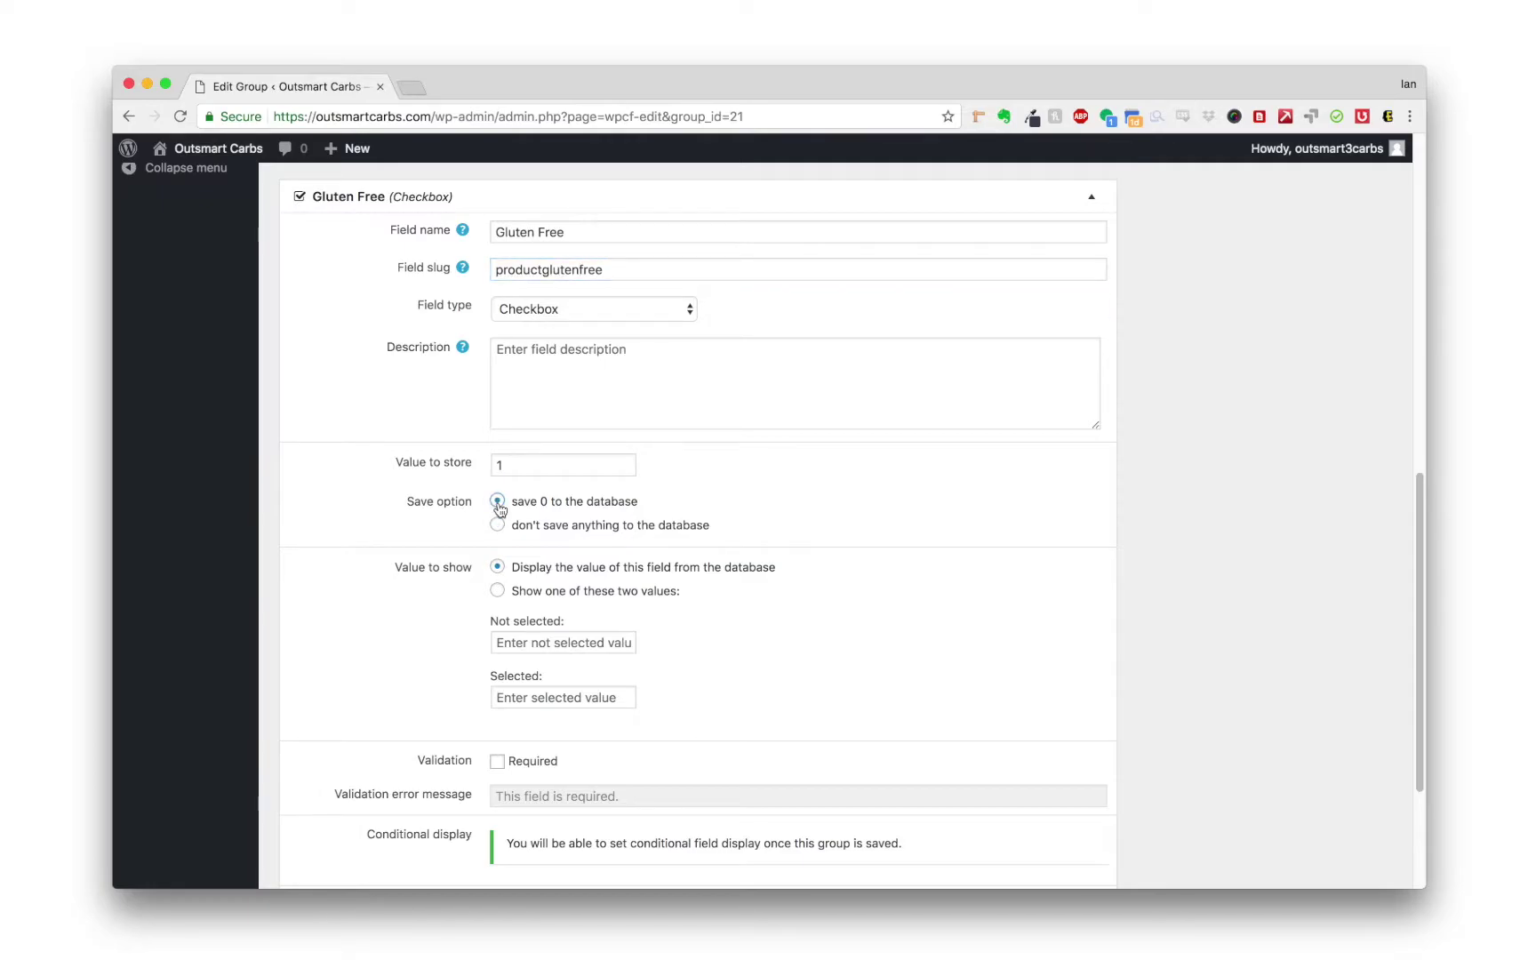
pyautogui.click(1086, 205)
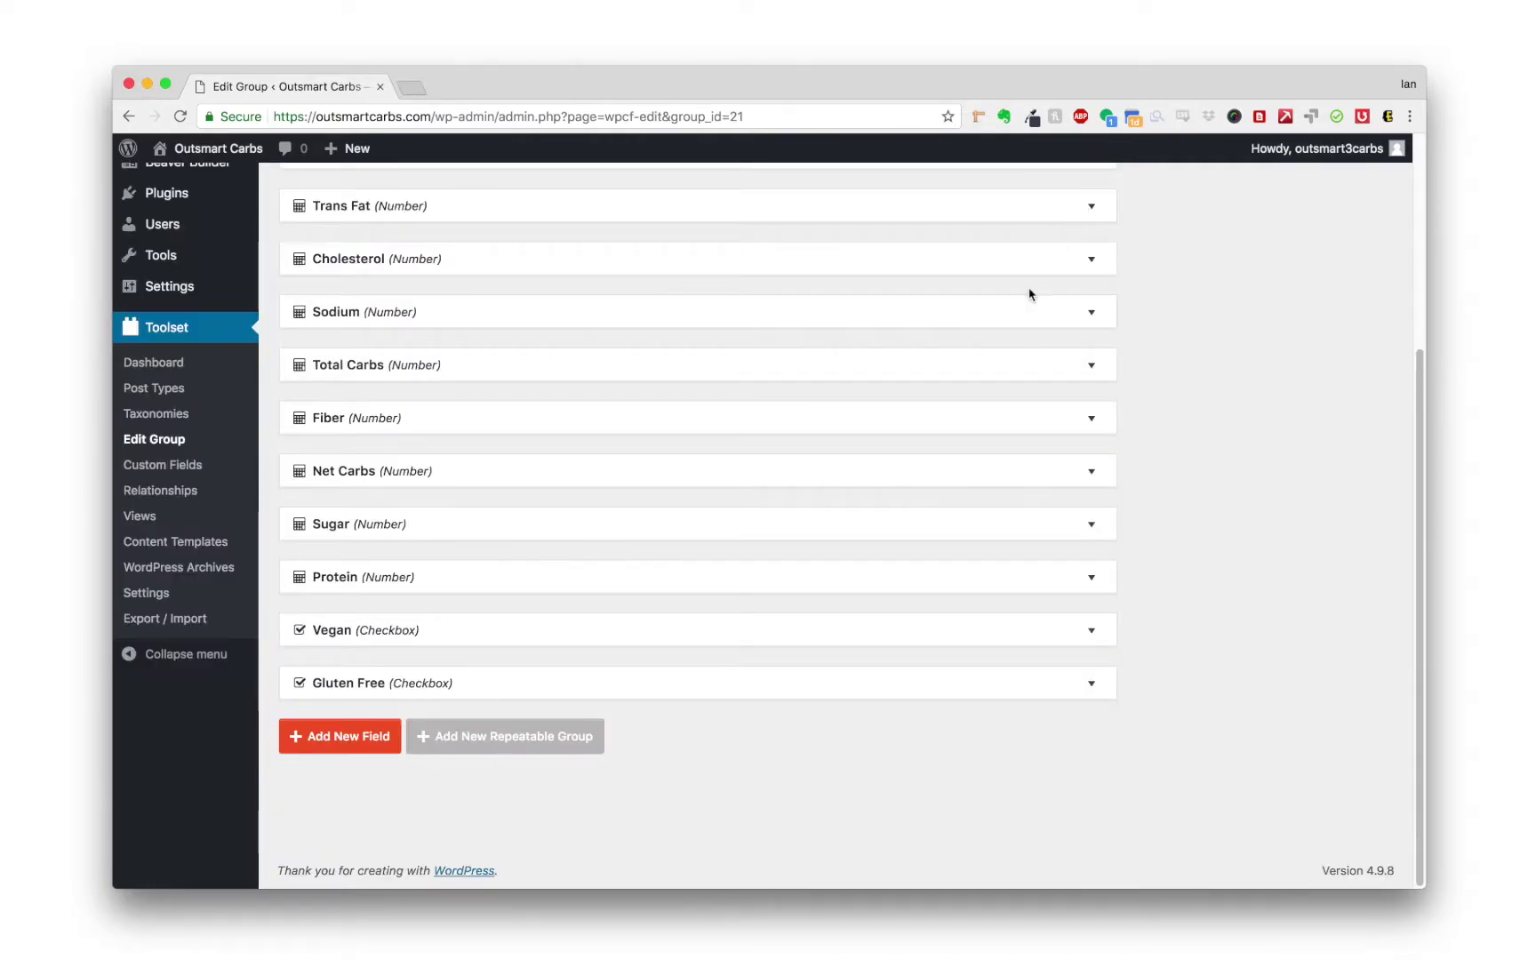
# Step: Add a Keto checkbox with slug productketo, saving 0 when unchecked
pyautogui.click(353, 743)
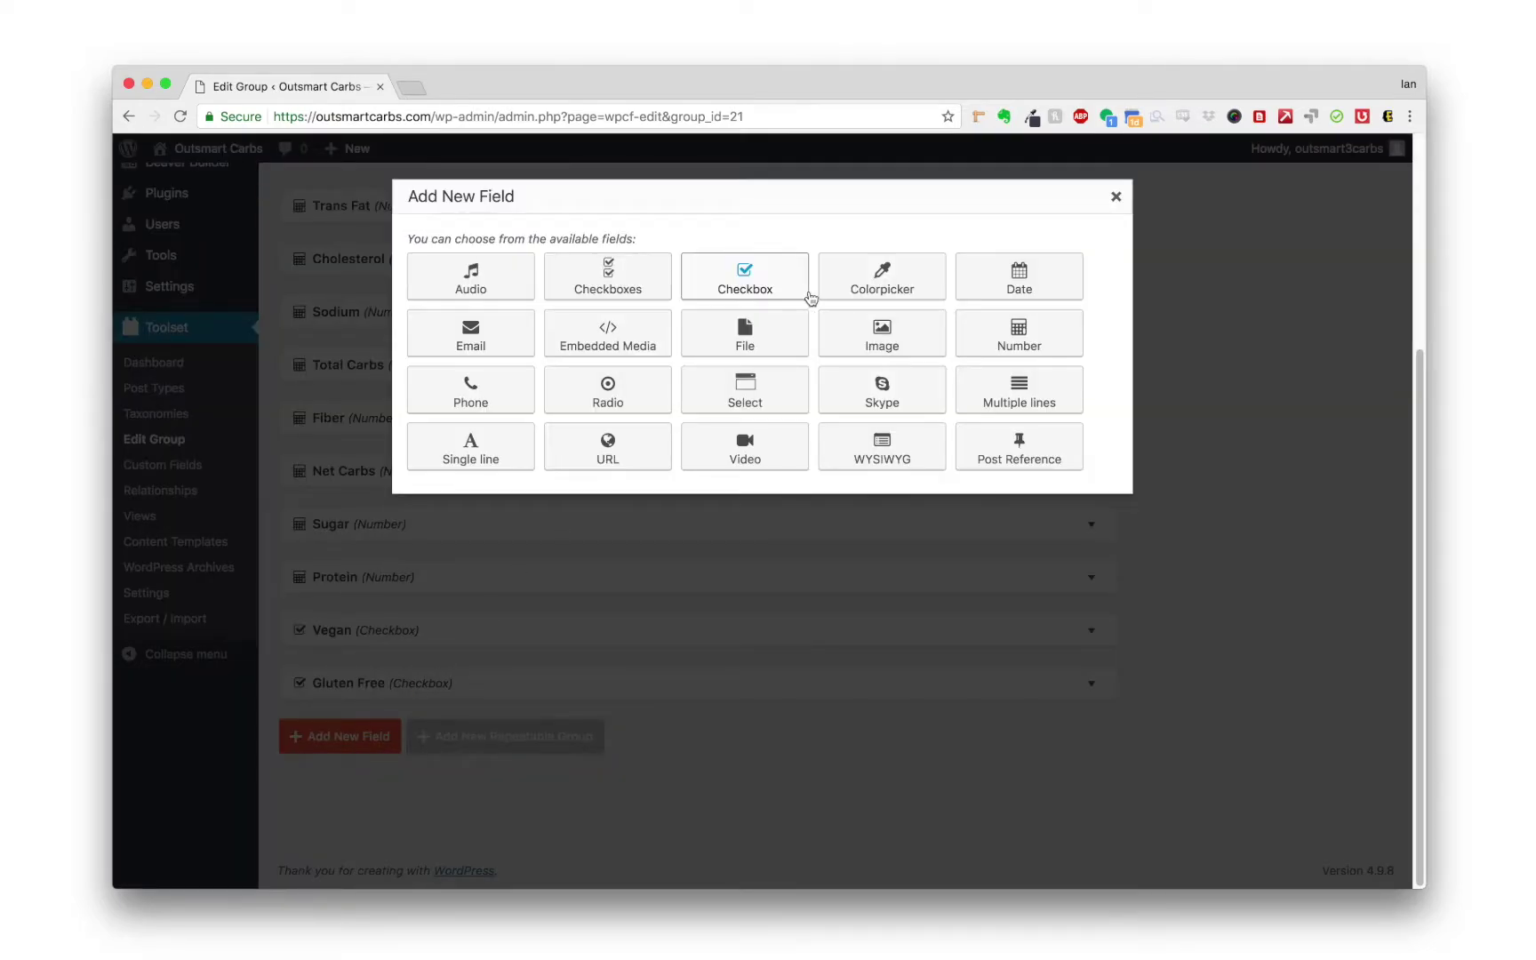
pyautogui.click(715, 283)
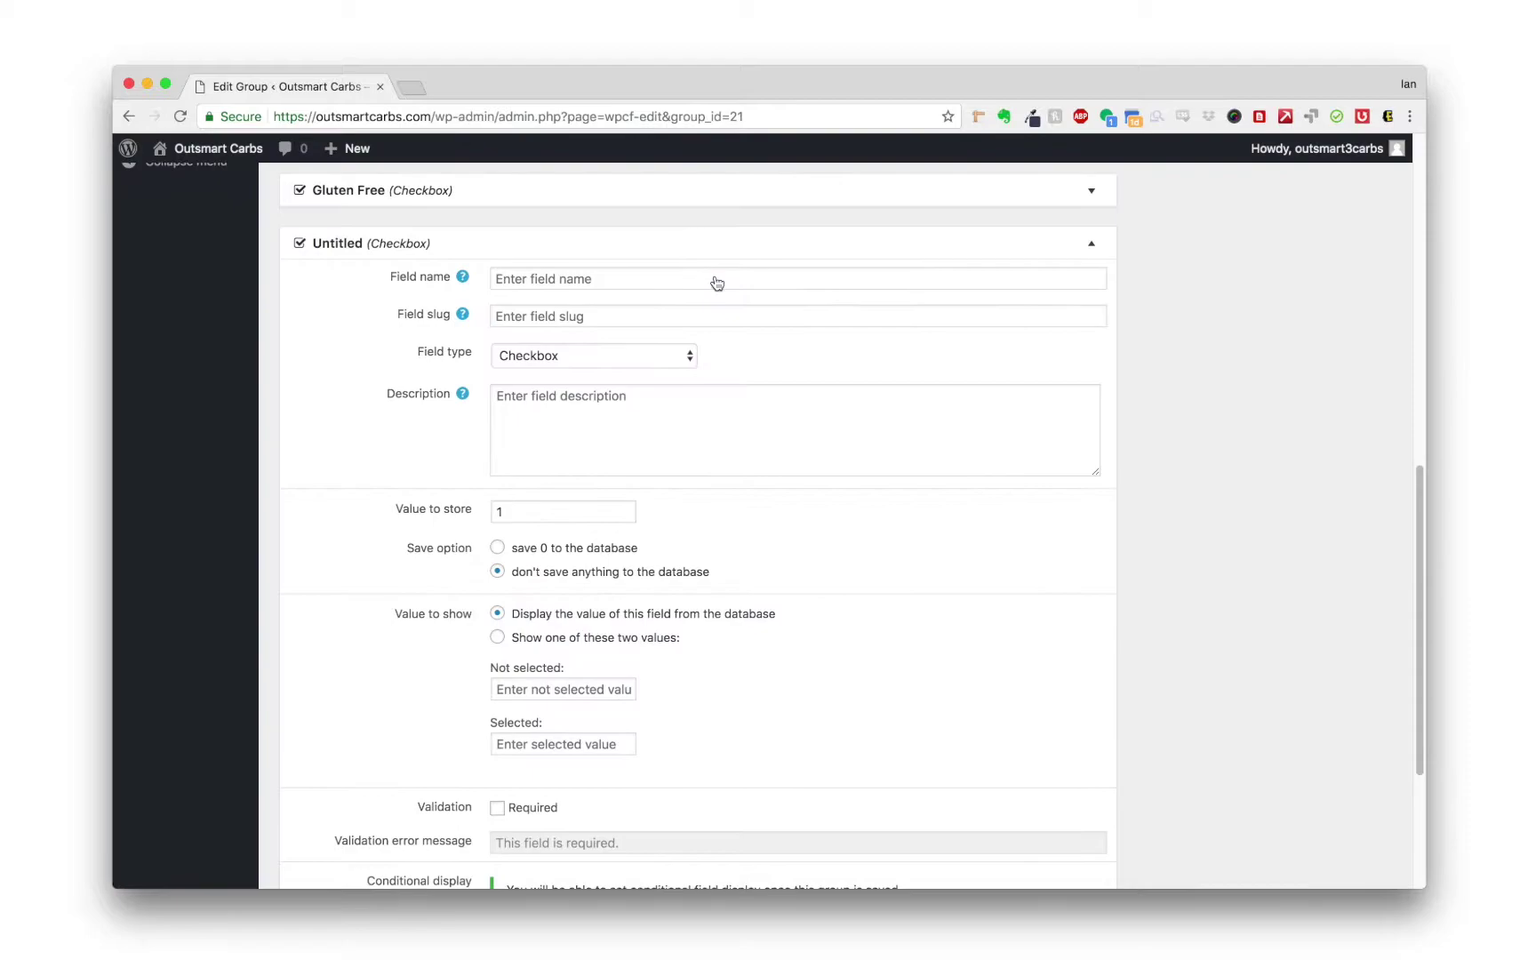
pyautogui.write('Keto')
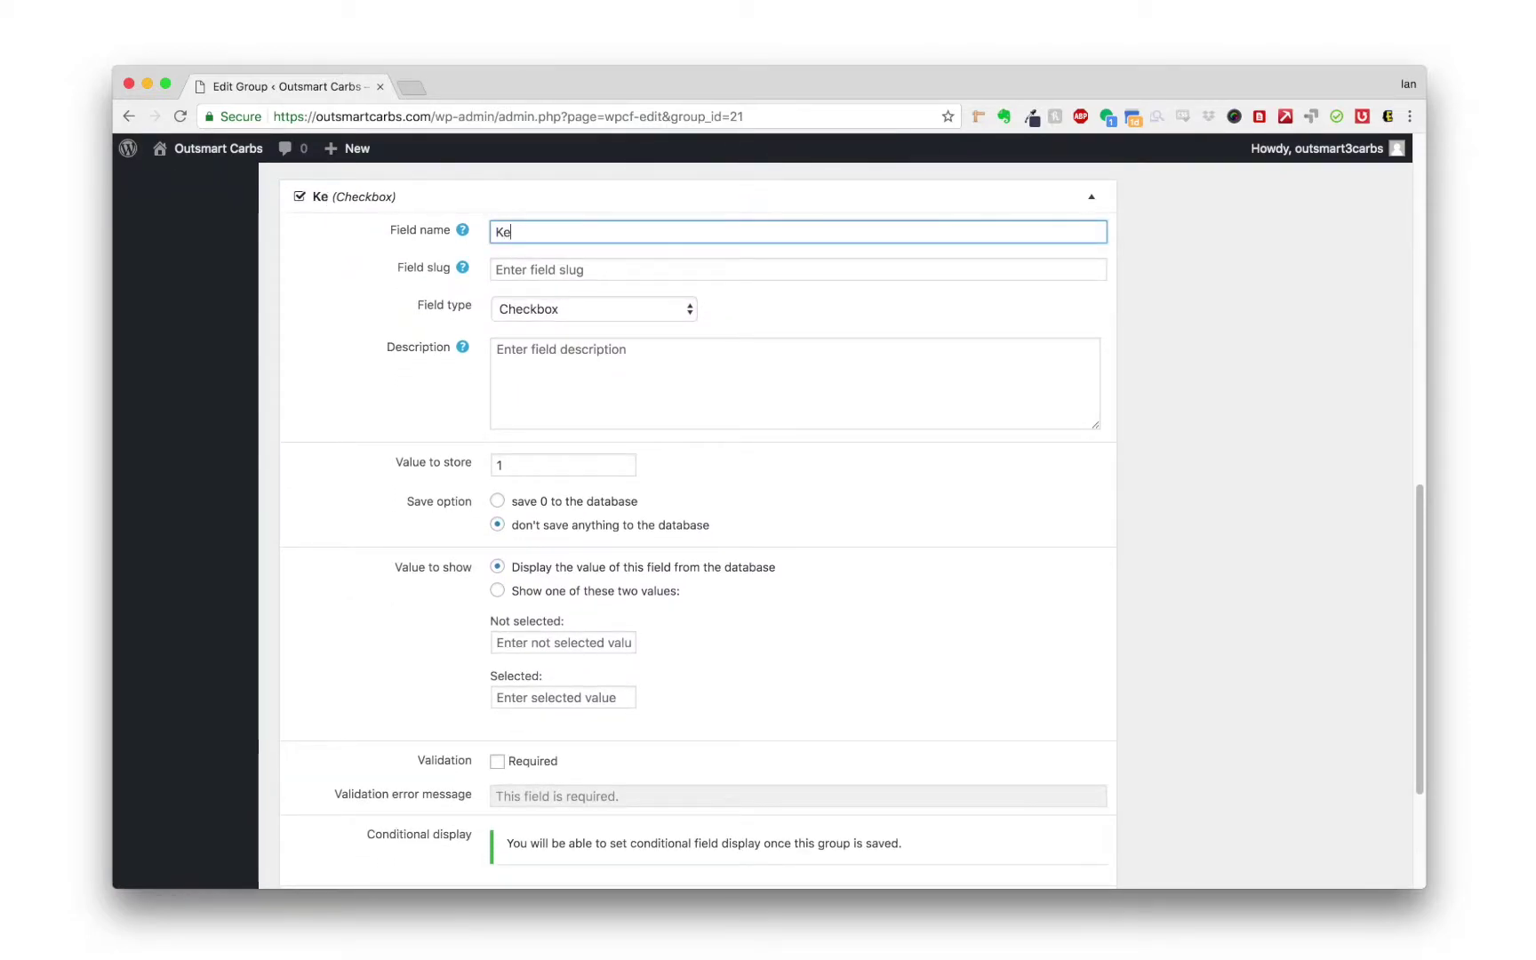
pyautogui.press('Tab')
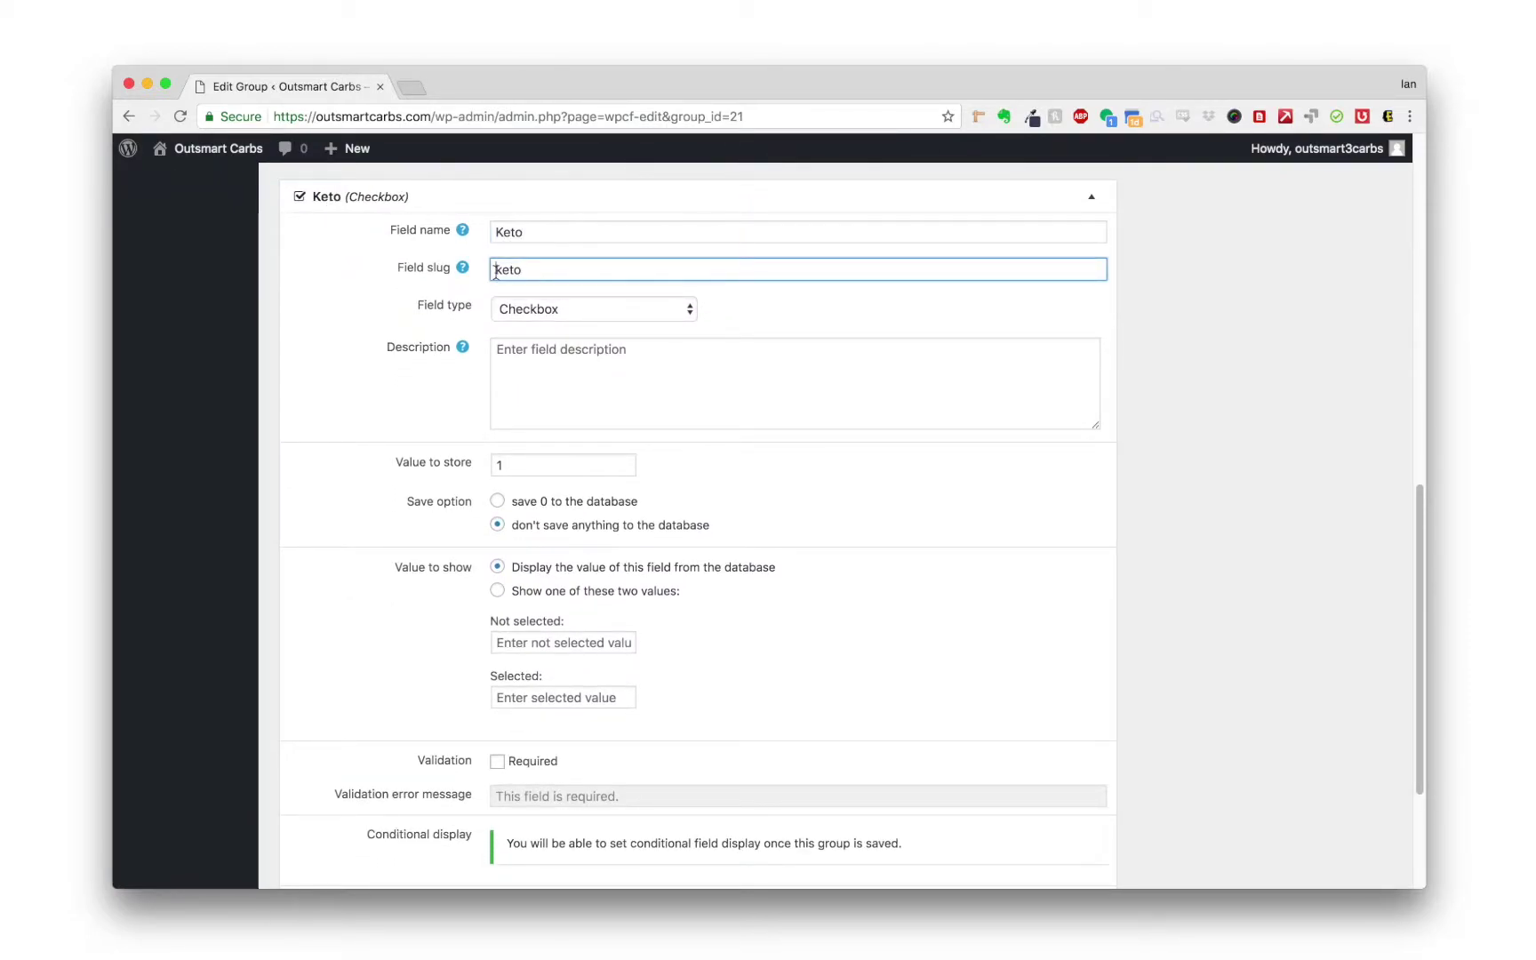
pyautogui.write('product')
pyautogui.click(497, 501)
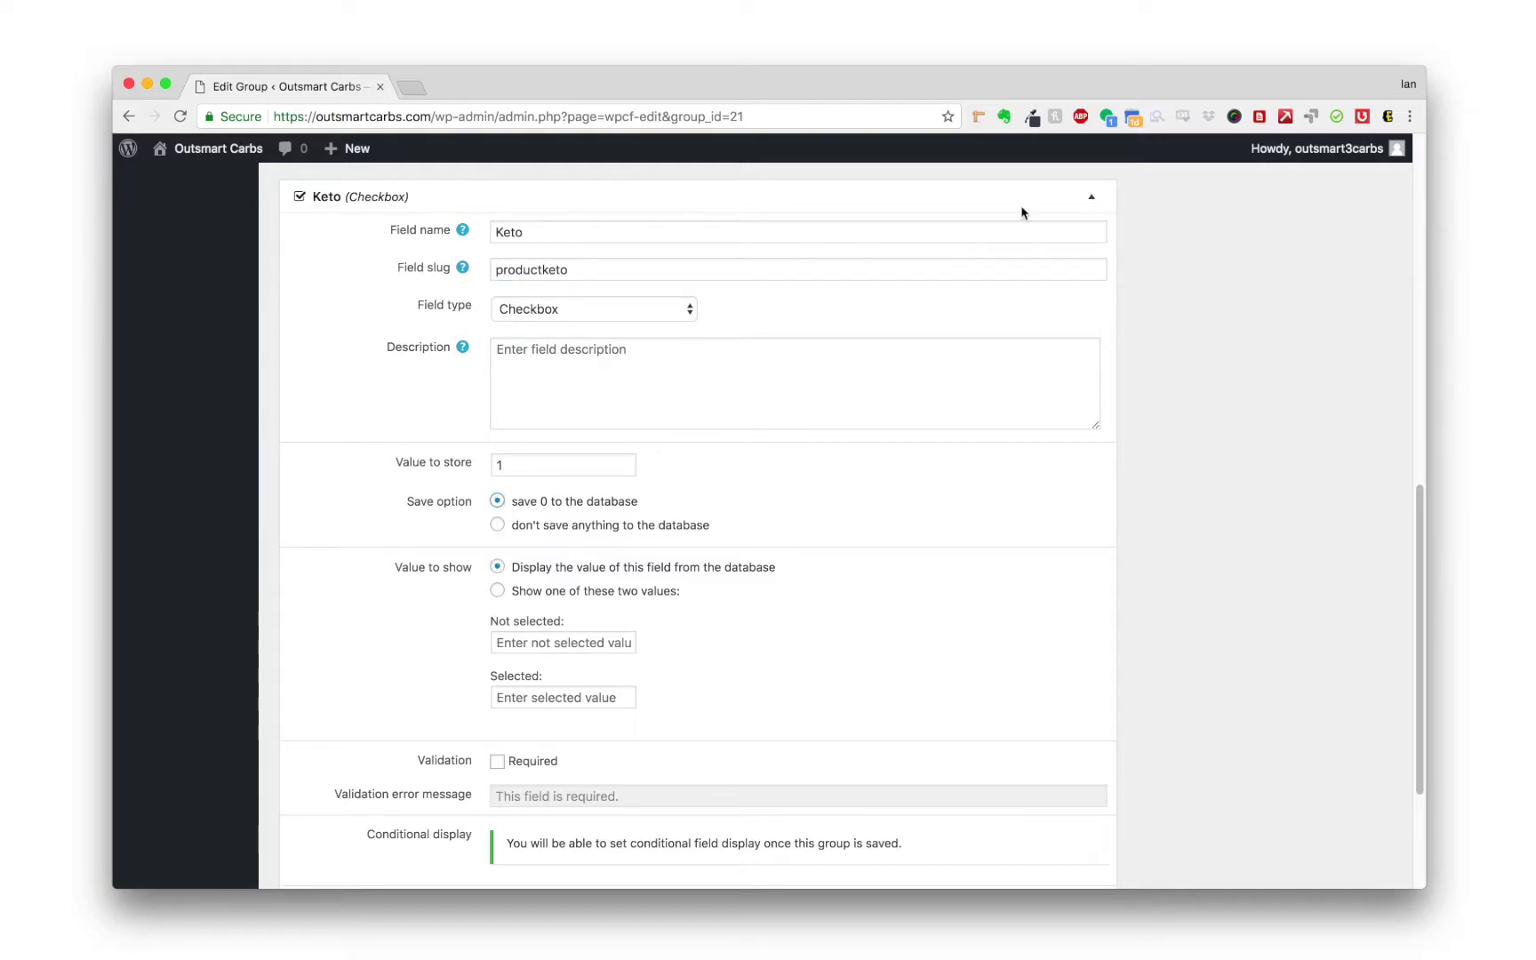
pyautogui.click(1099, 208)
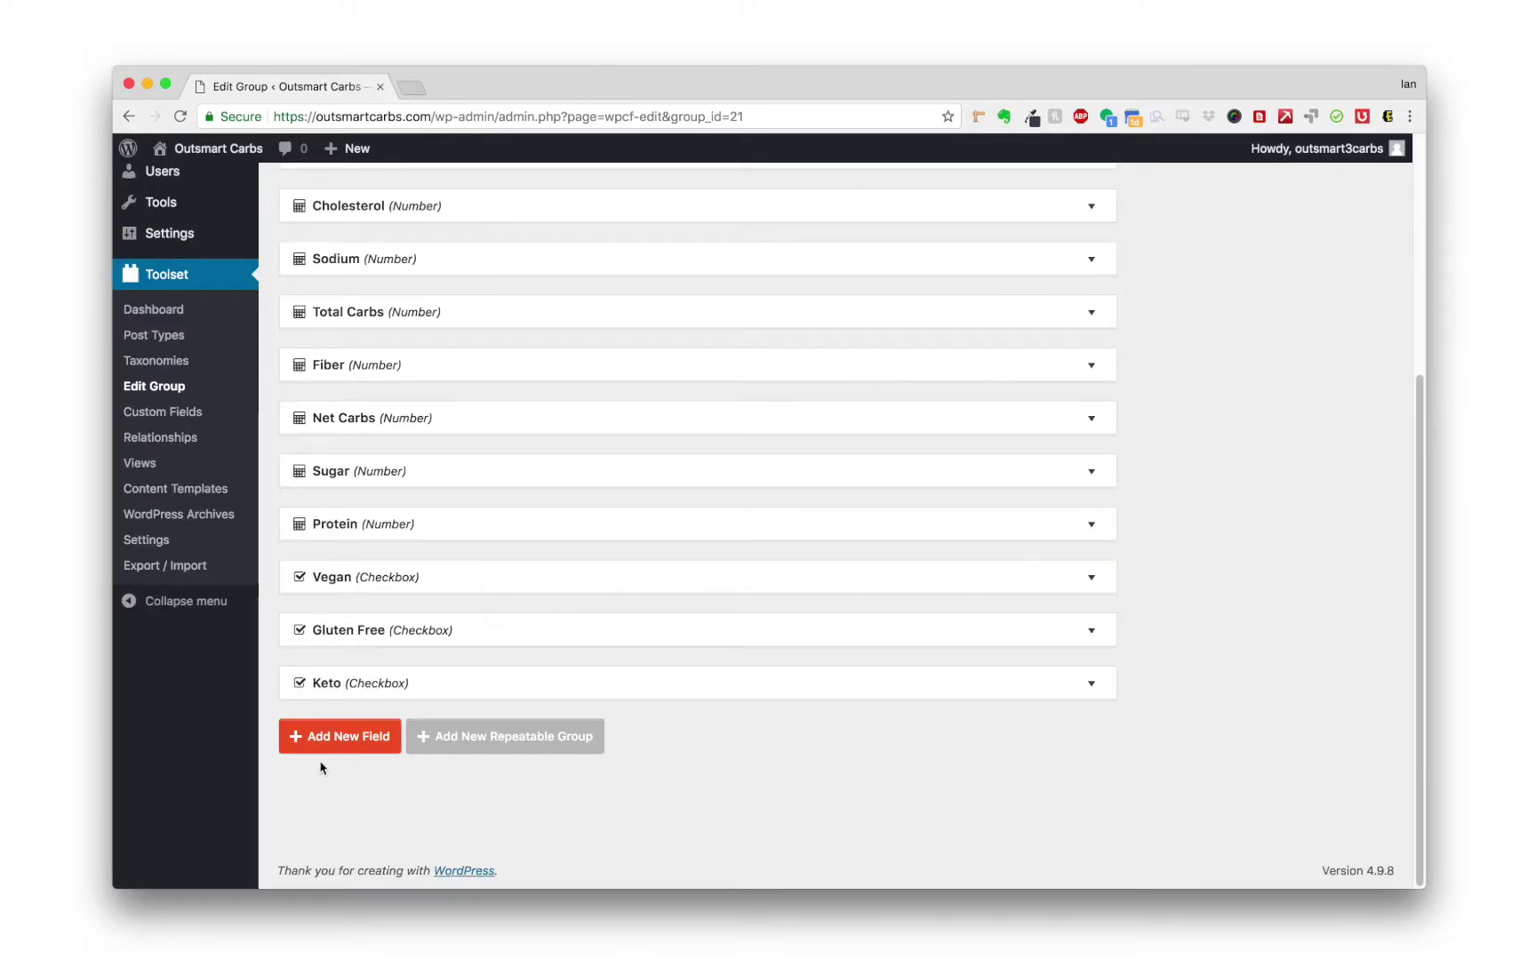
# Step: Add a Dairy Free checkbox with slug productdairyfree, saving 0 when unchecked
pyautogui.click(313, 737)
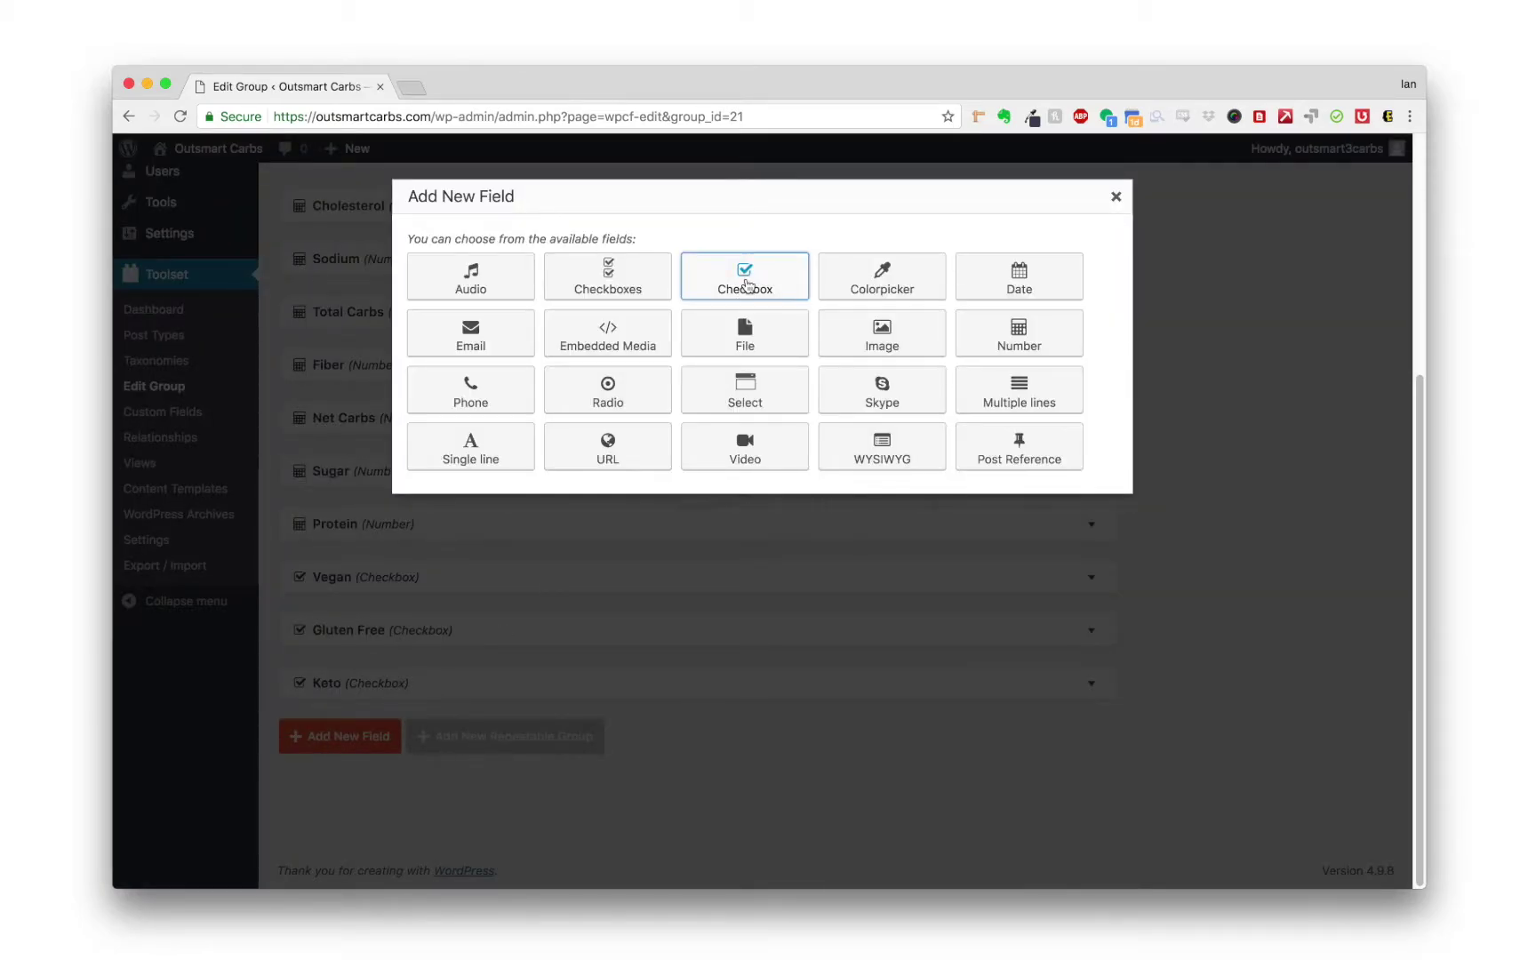
pyautogui.click(794, 296)
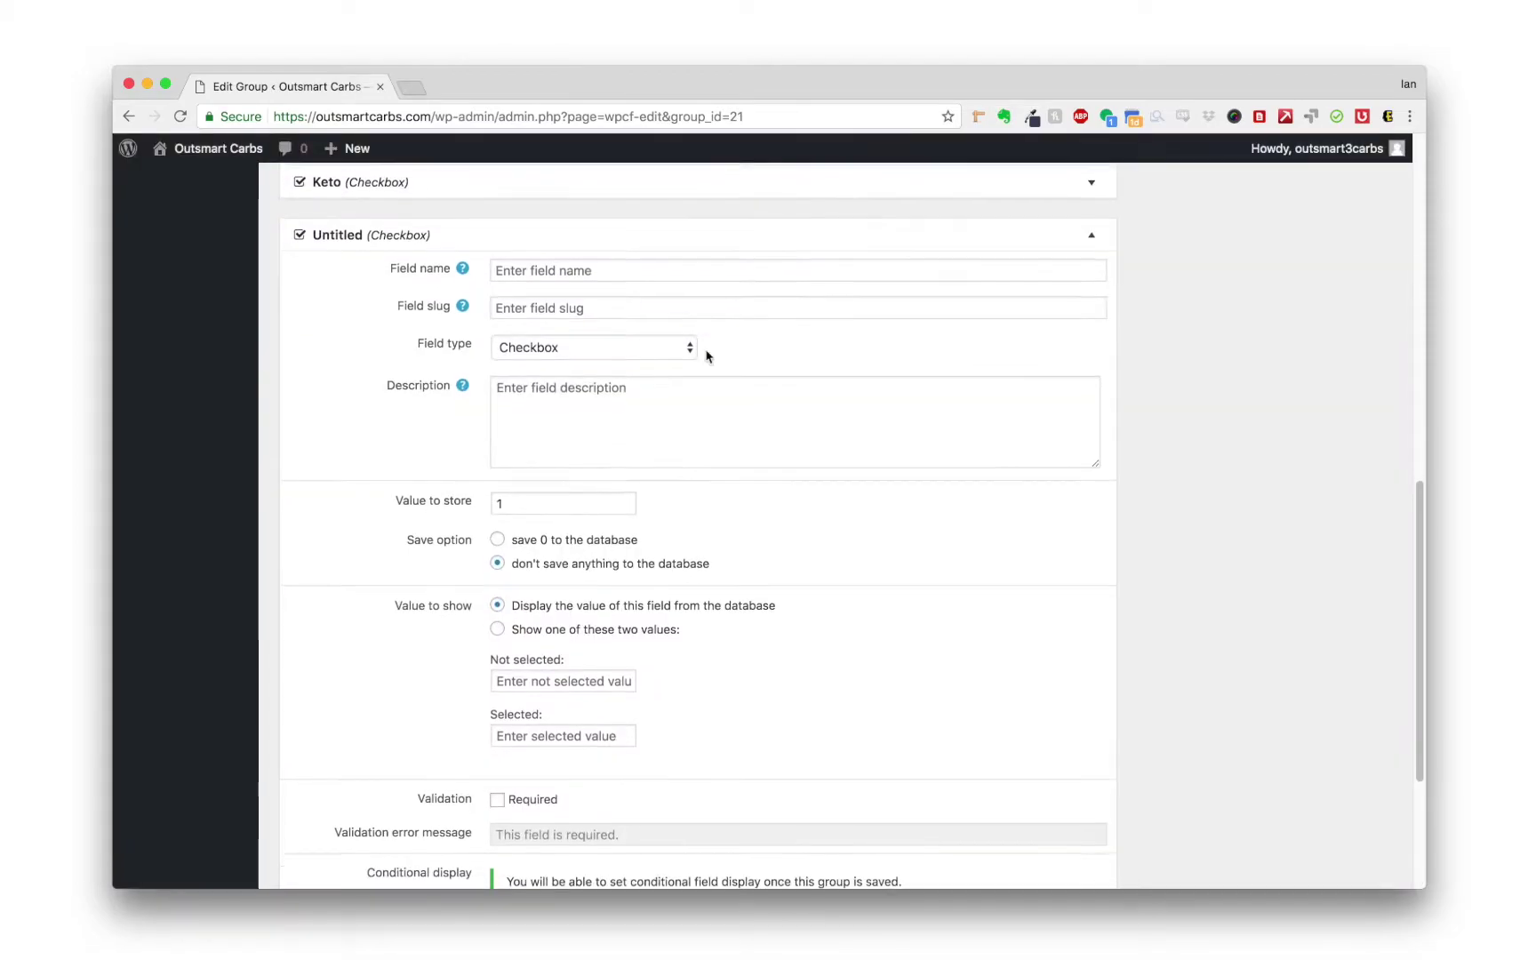
pyautogui.write('Dair')
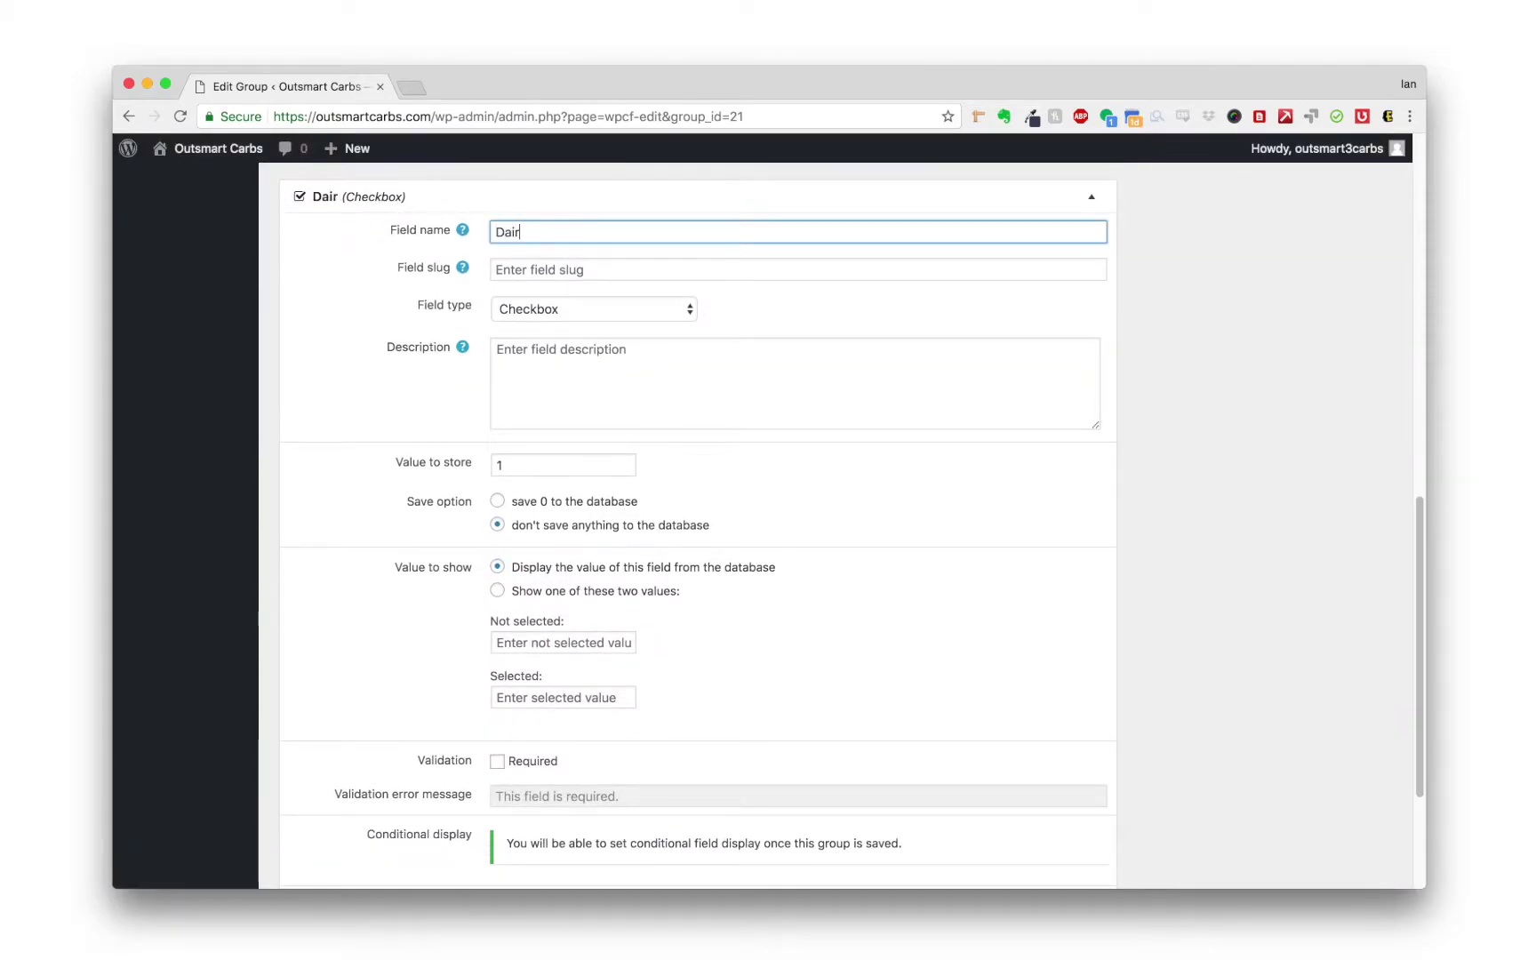
pyautogui.write('y Free')
pyautogui.click(502, 269)
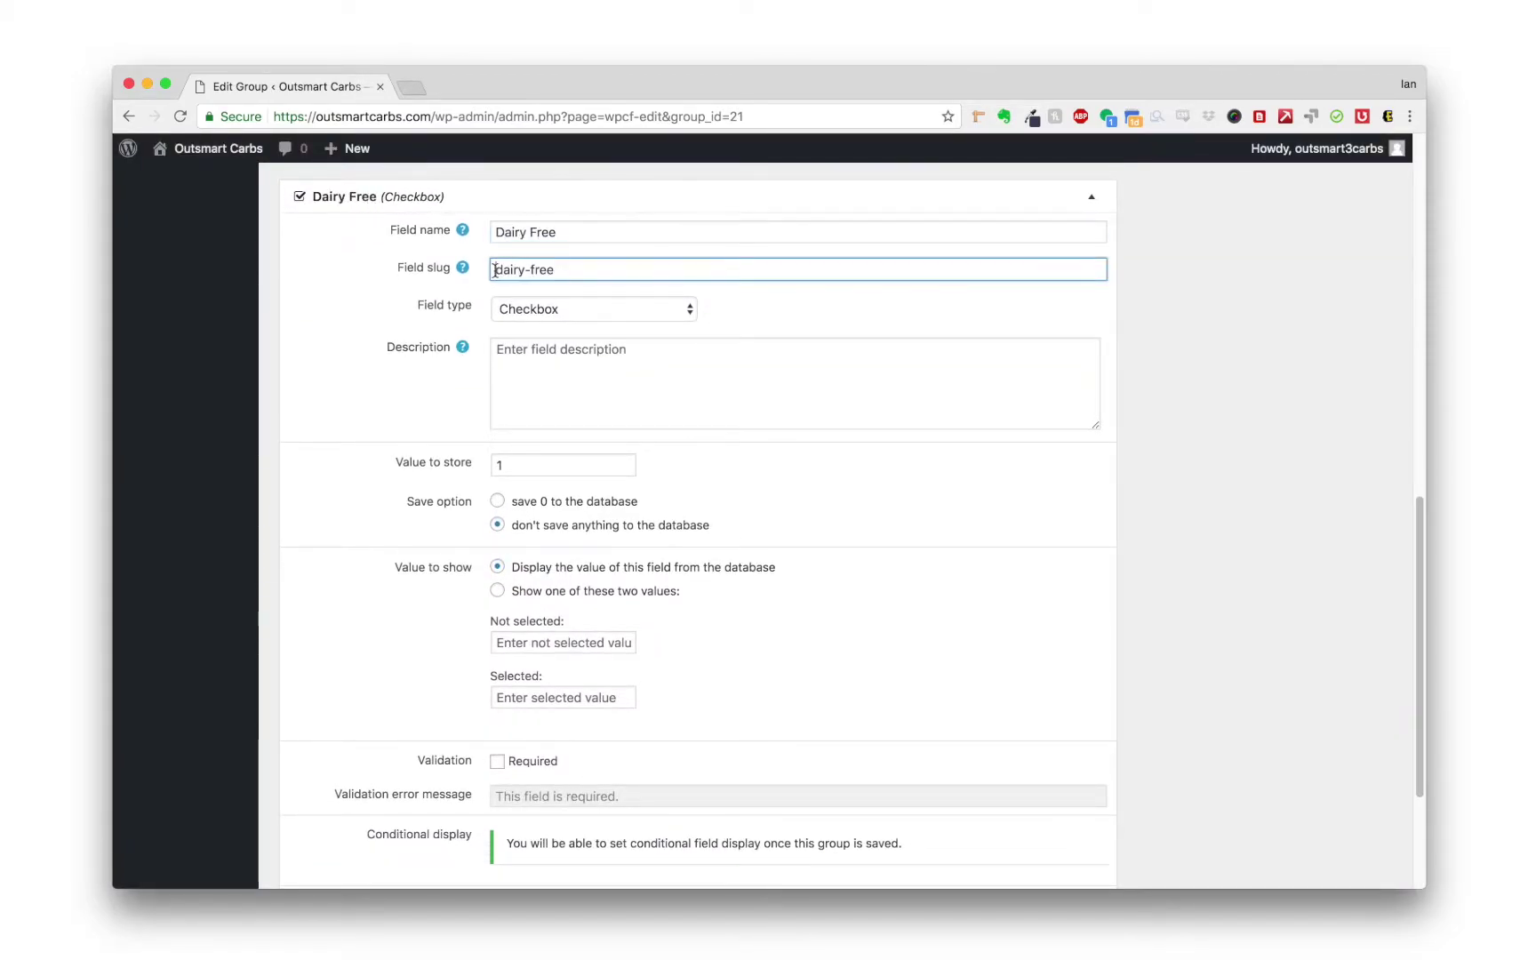
pyautogui.write('product')
pyautogui.press('Right')
pyautogui.press('Right')
pyautogui.press('Right')
pyautogui.press('Right')
pyautogui.press('Right')
pyautogui.press('Delete')
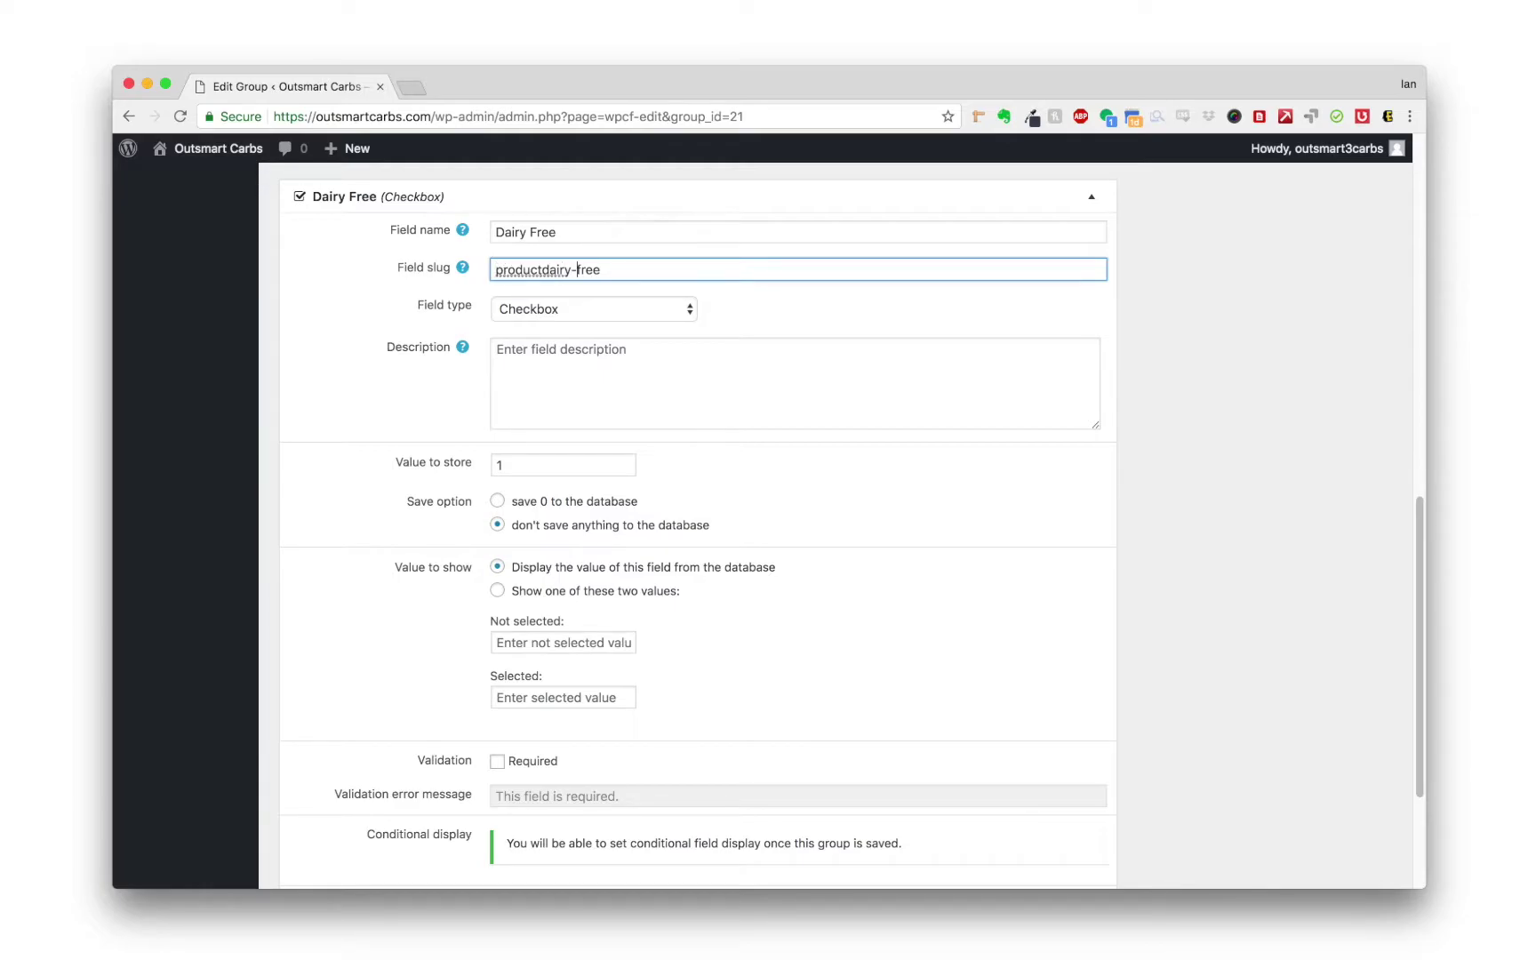
pyautogui.click(497, 500)
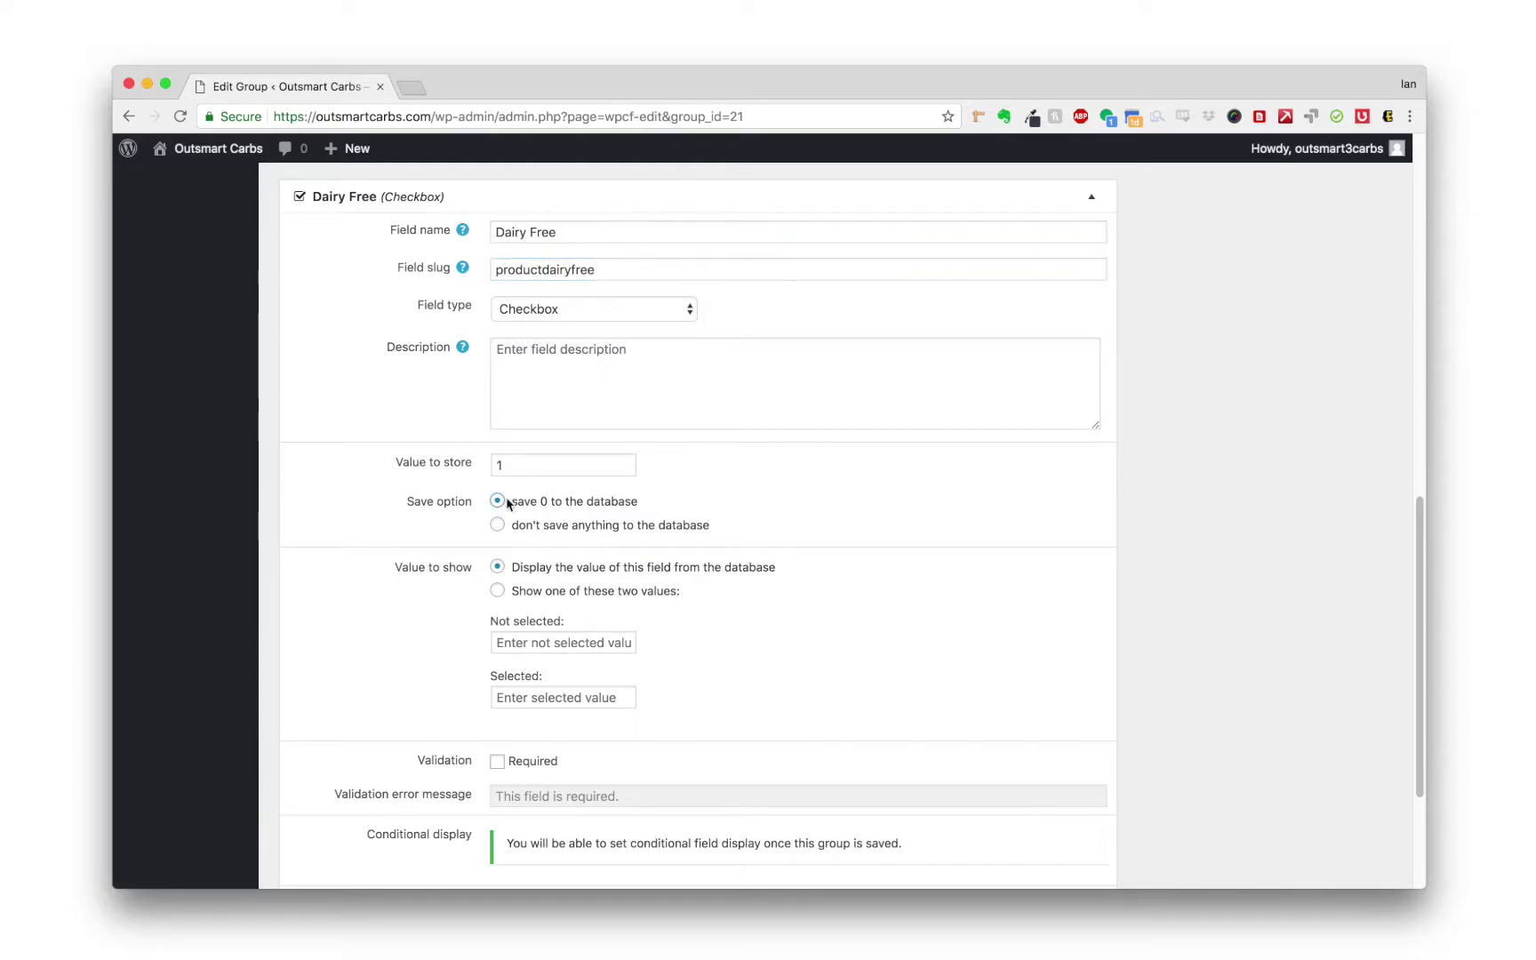
pyautogui.click(1092, 200)
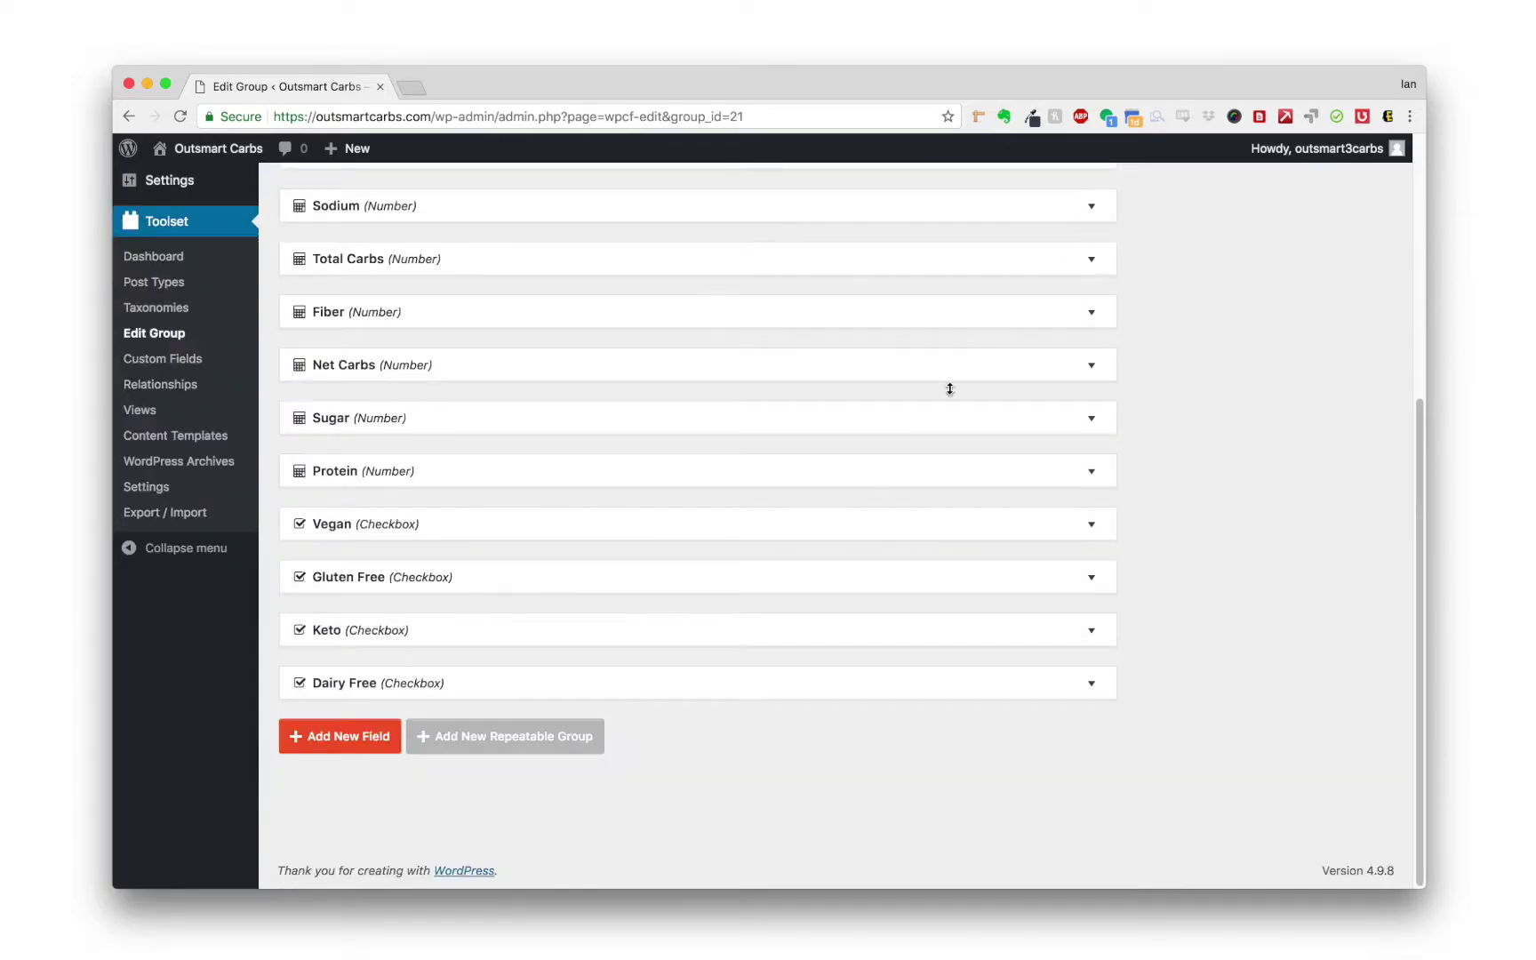
# Step: Add a High Carb checkbox with slug producthighcarb, saving 0 to the database when unticked
pyautogui.click(328, 738)
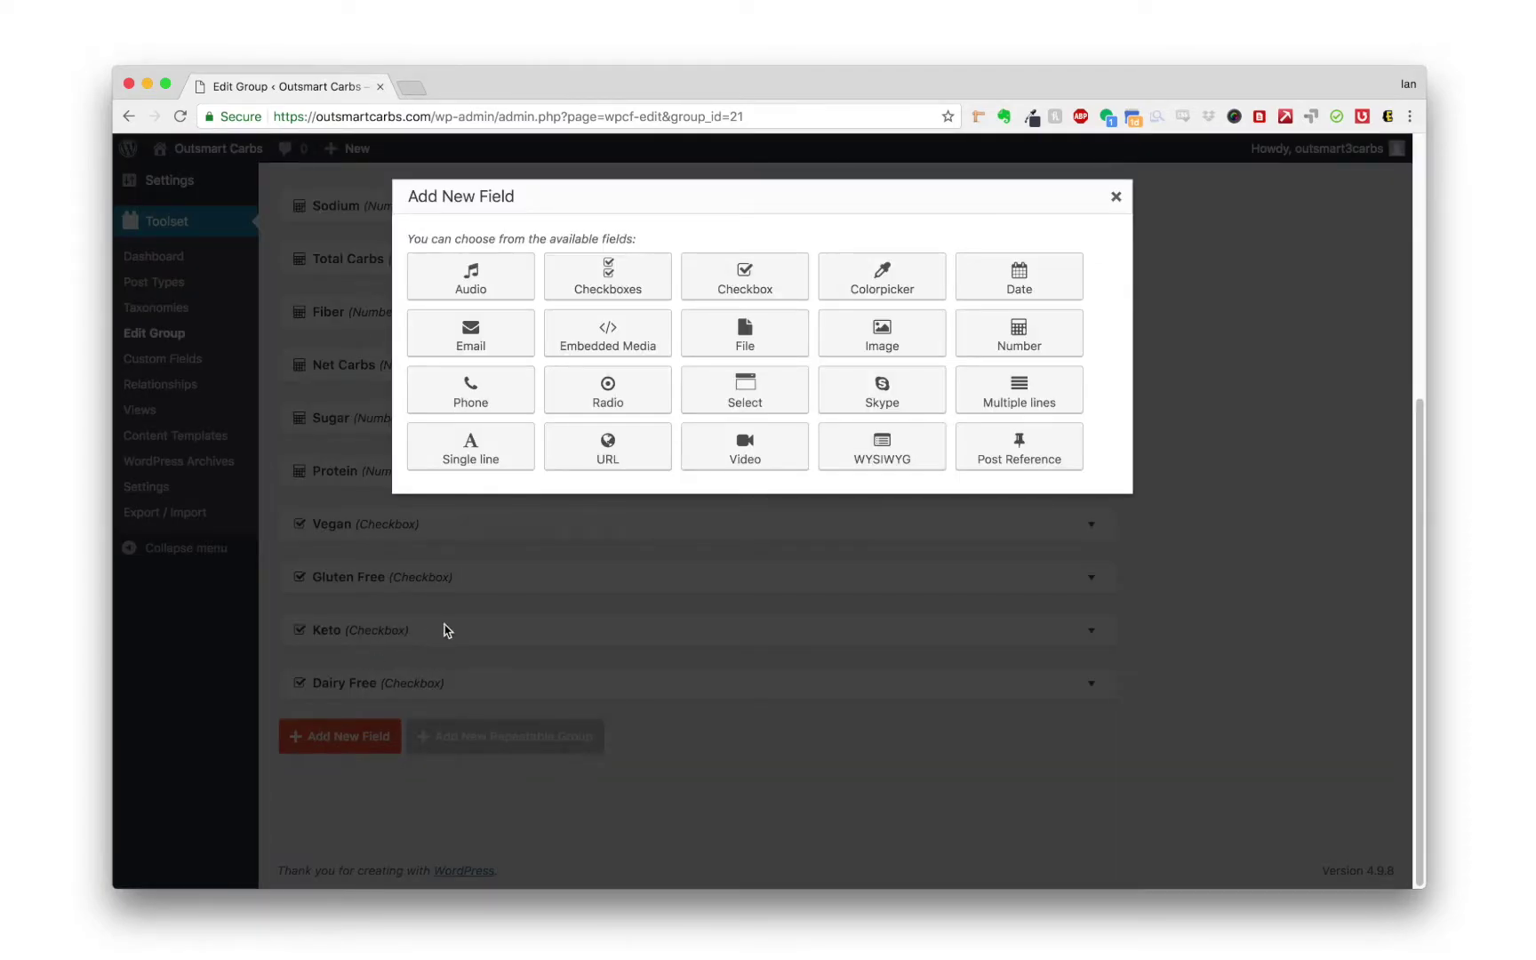
pyautogui.click(754, 285)
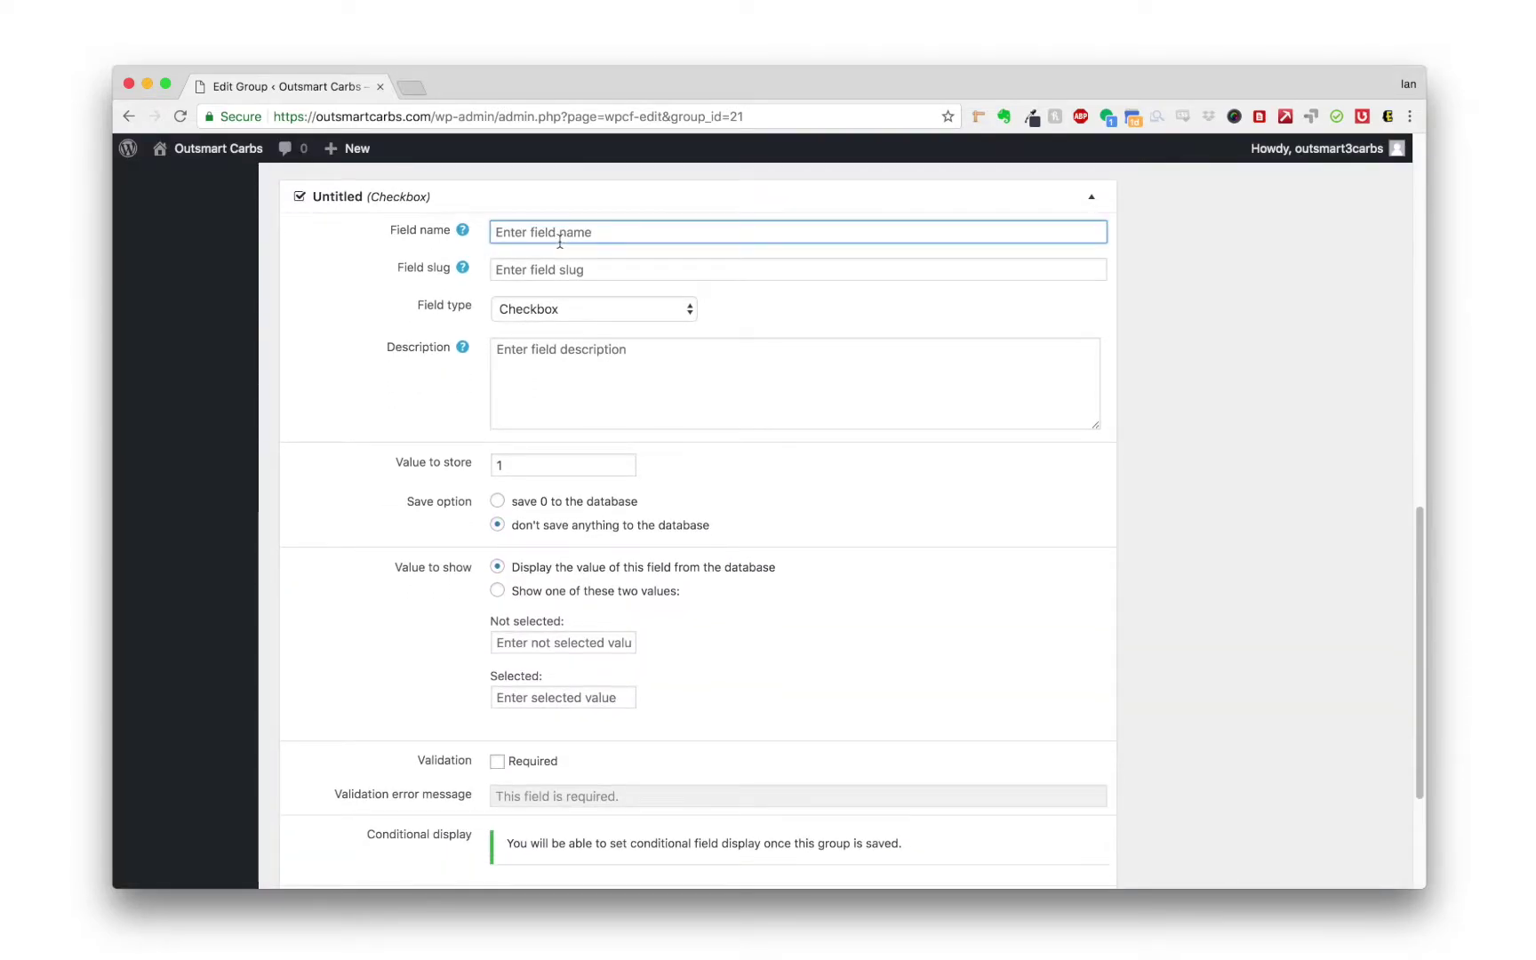
pyautogui.write('High Carb')
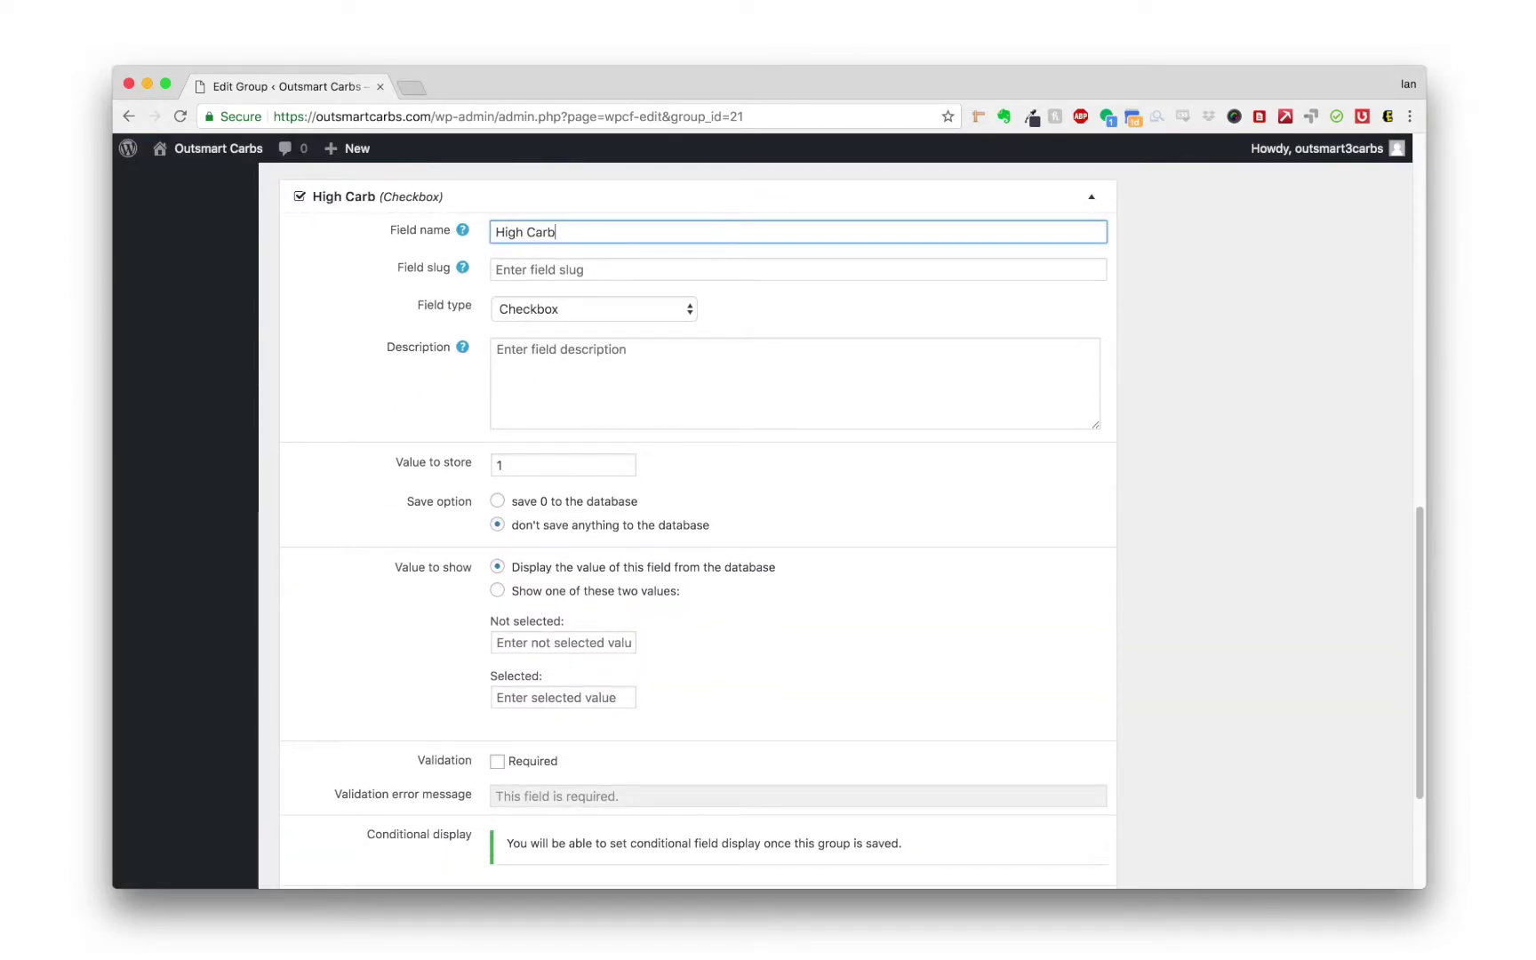
pyautogui.click(531, 283)
pyautogui.press('super+Left')
pyautogui.write('producthigh-carb')
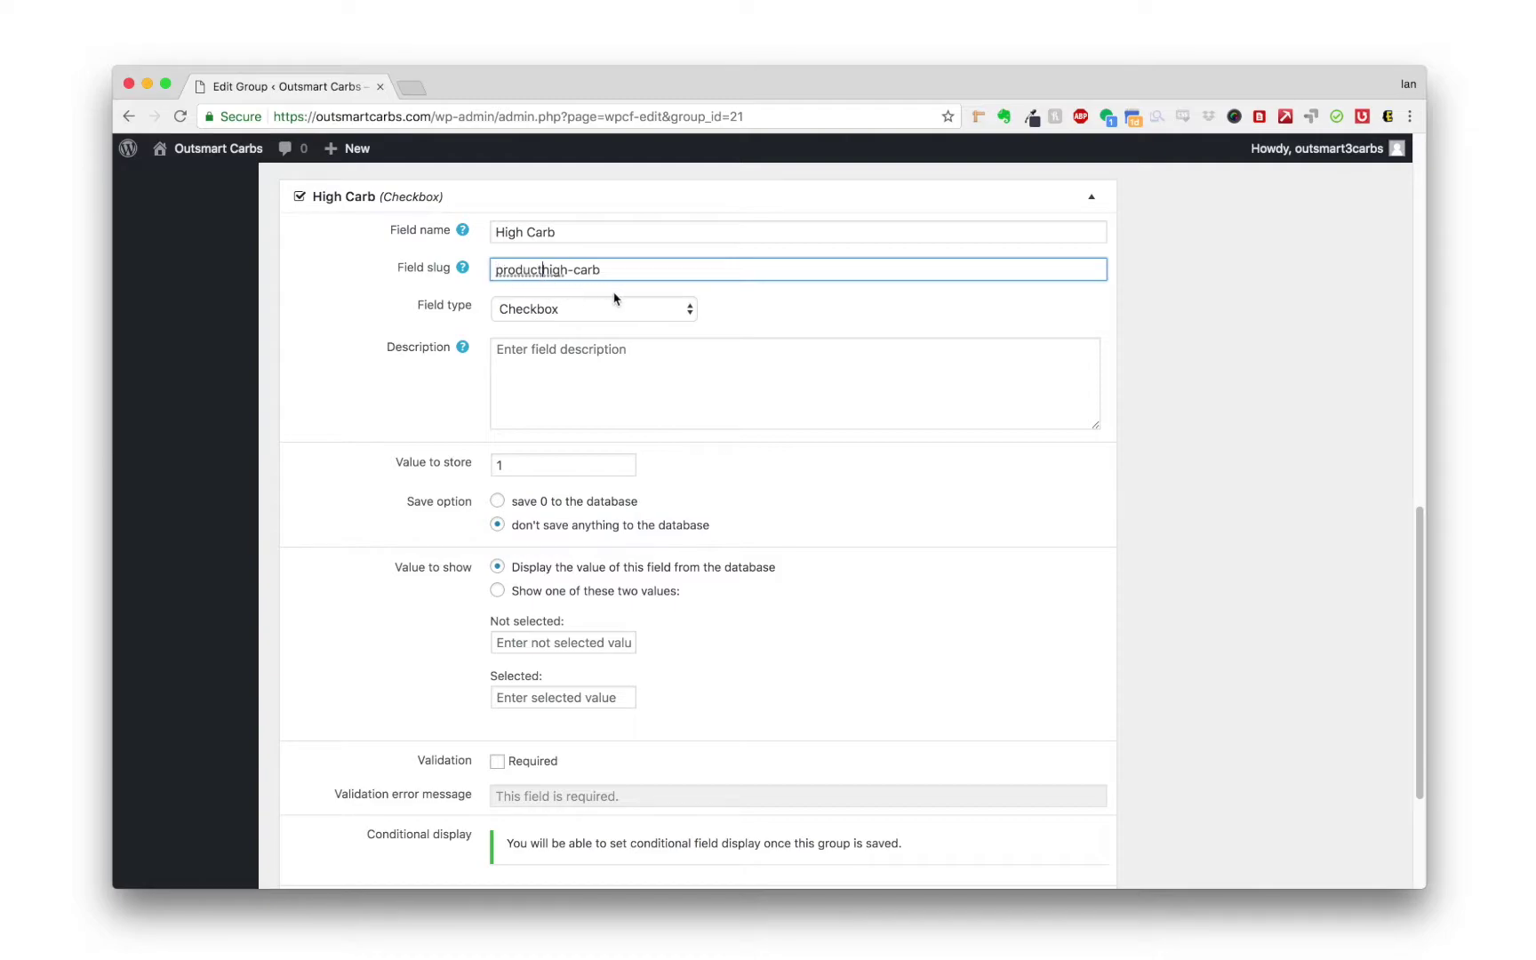
pyautogui.click(575, 270)
pyautogui.press('BackSpace')
pyautogui.click(498, 502)
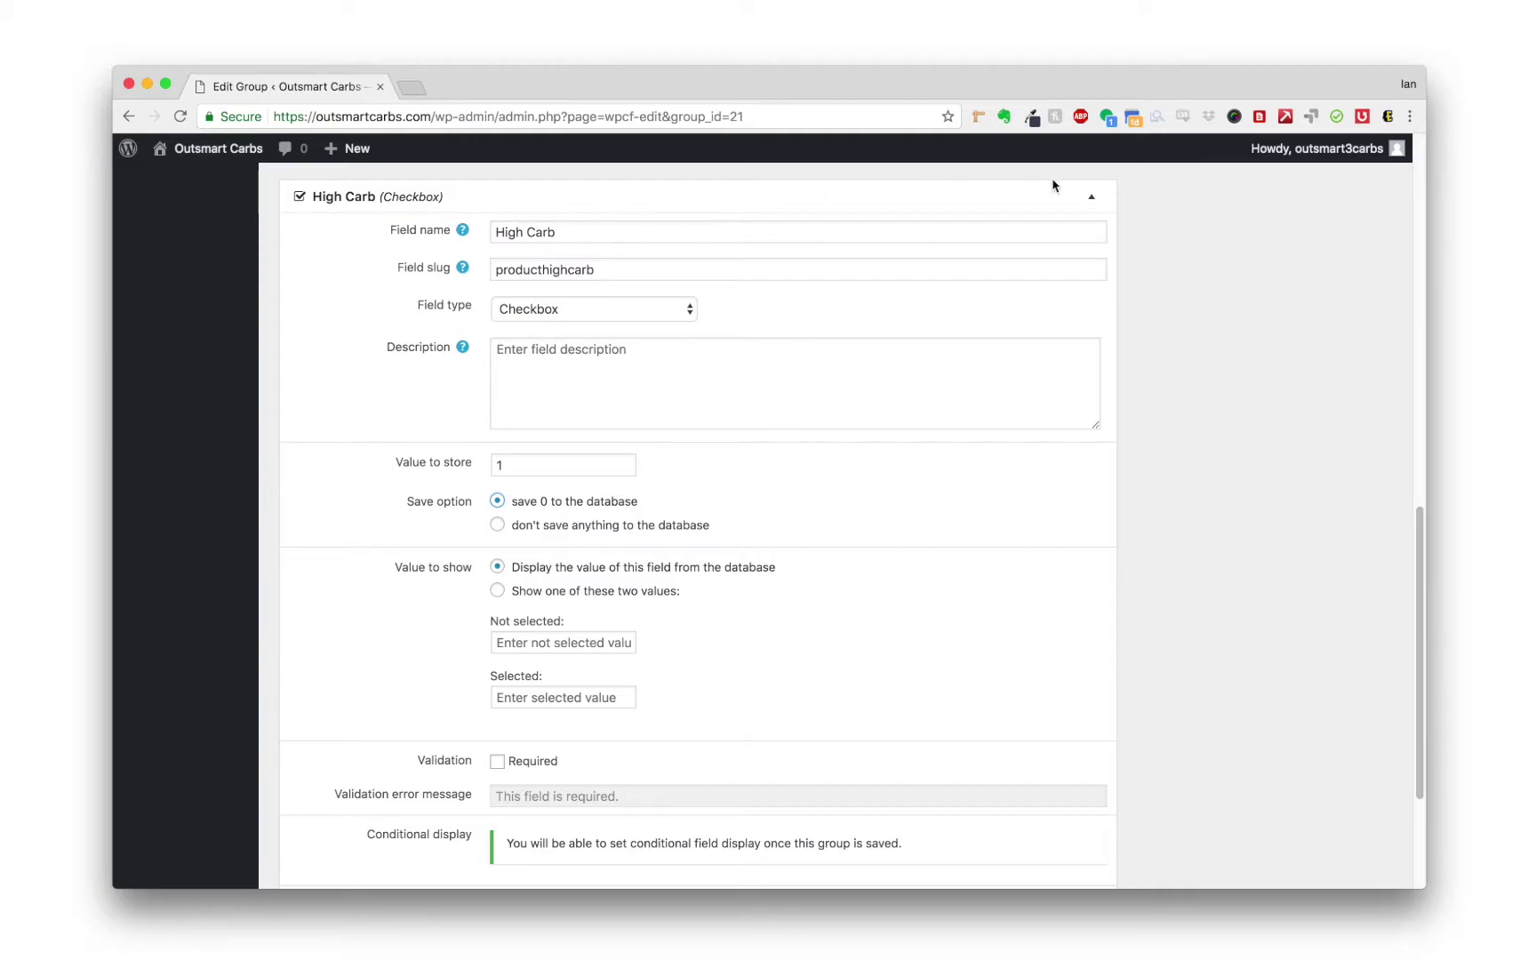
pyautogui.click(1090, 198)
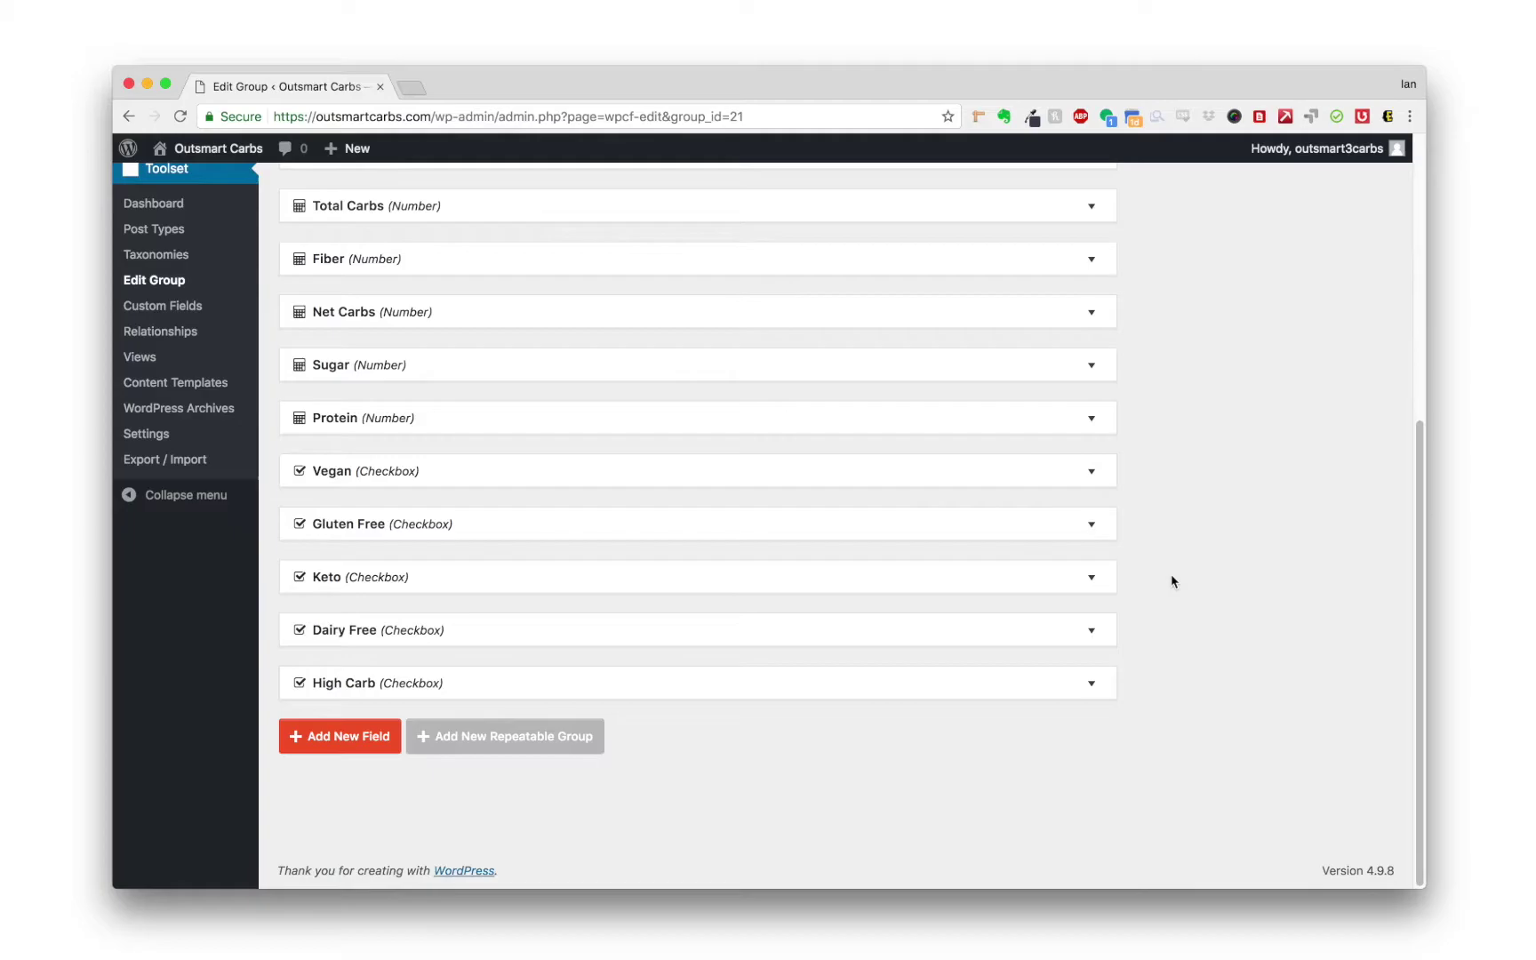
# Step: Add a WYSIWYG field named Note, typing 'recipe-' into its auto-filled slug
pyautogui.click(320, 743)
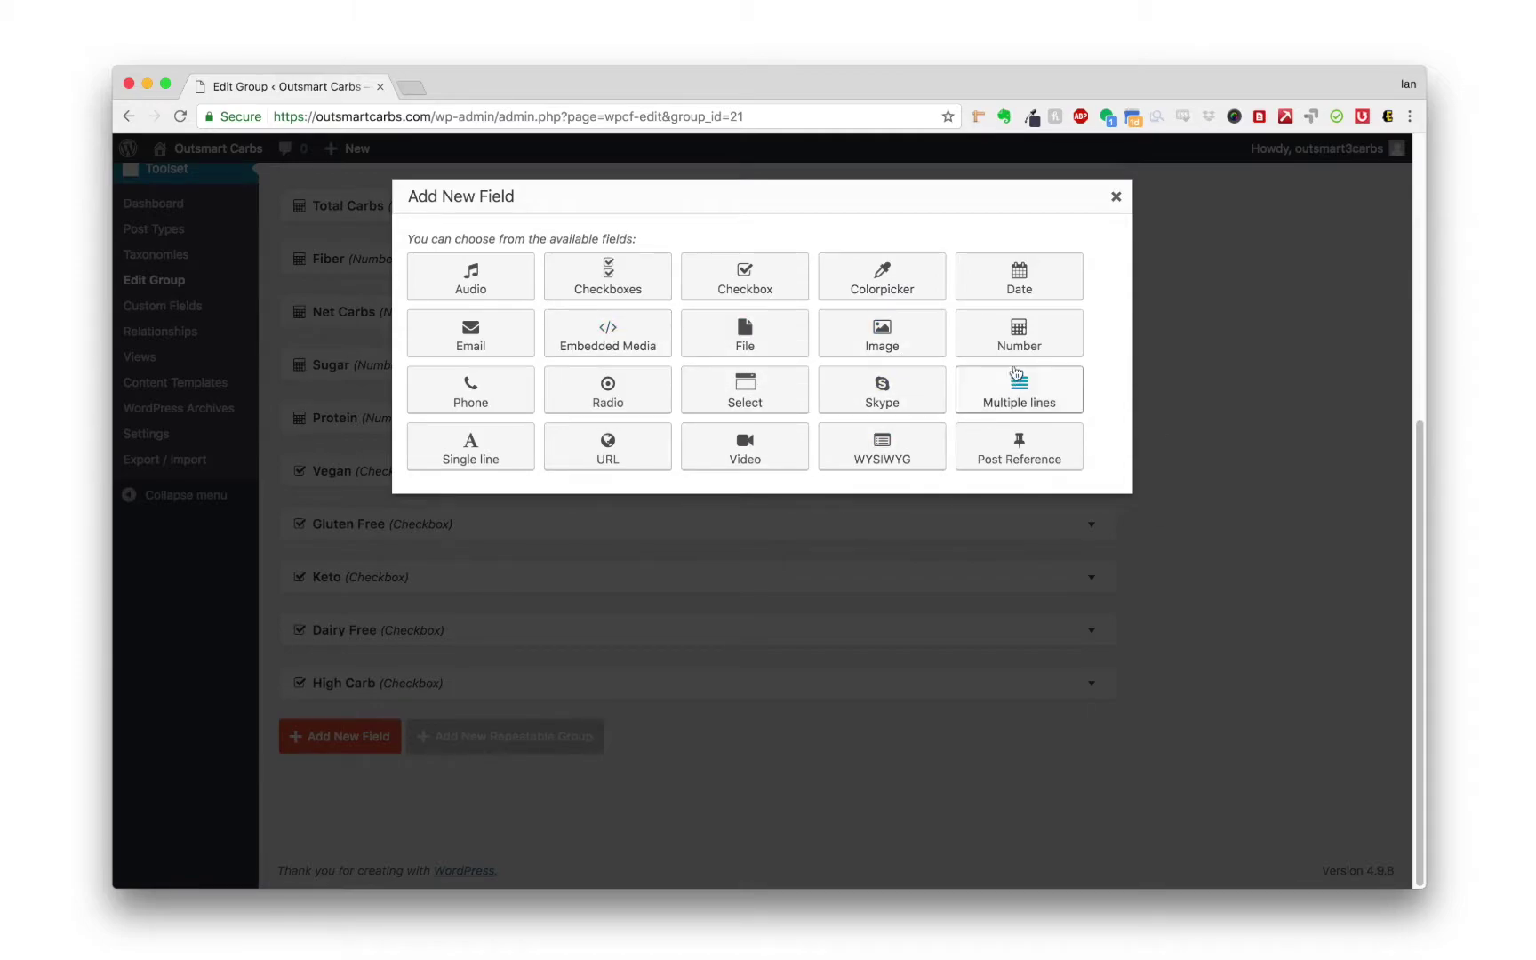
pyautogui.click(898, 458)
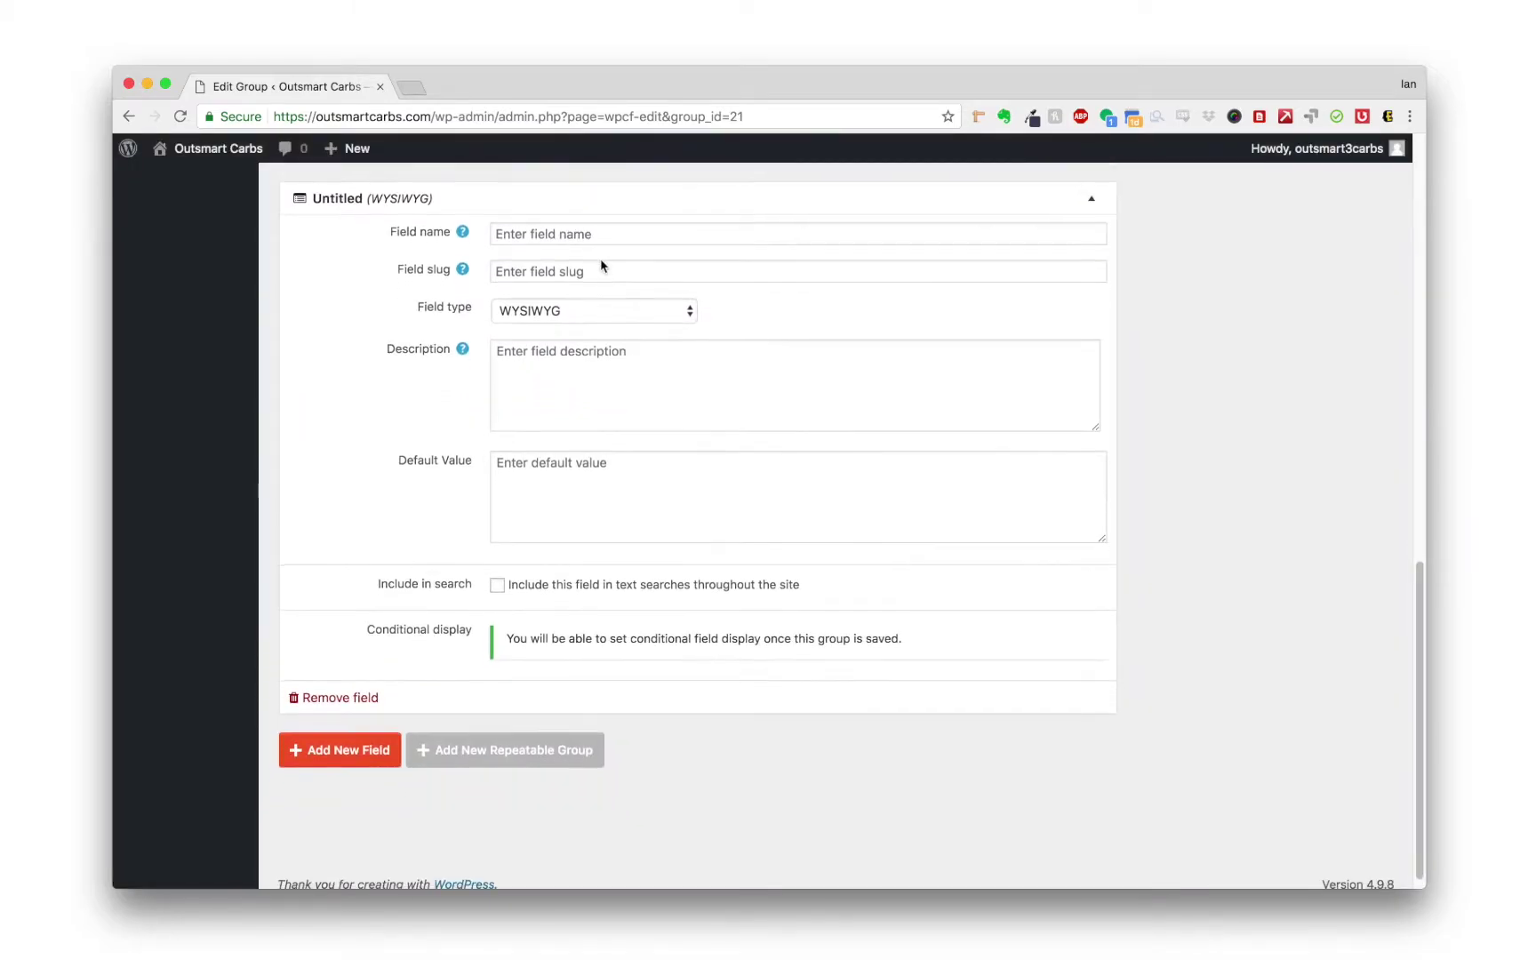
pyautogui.click(572, 233)
pyautogui.write('Note')
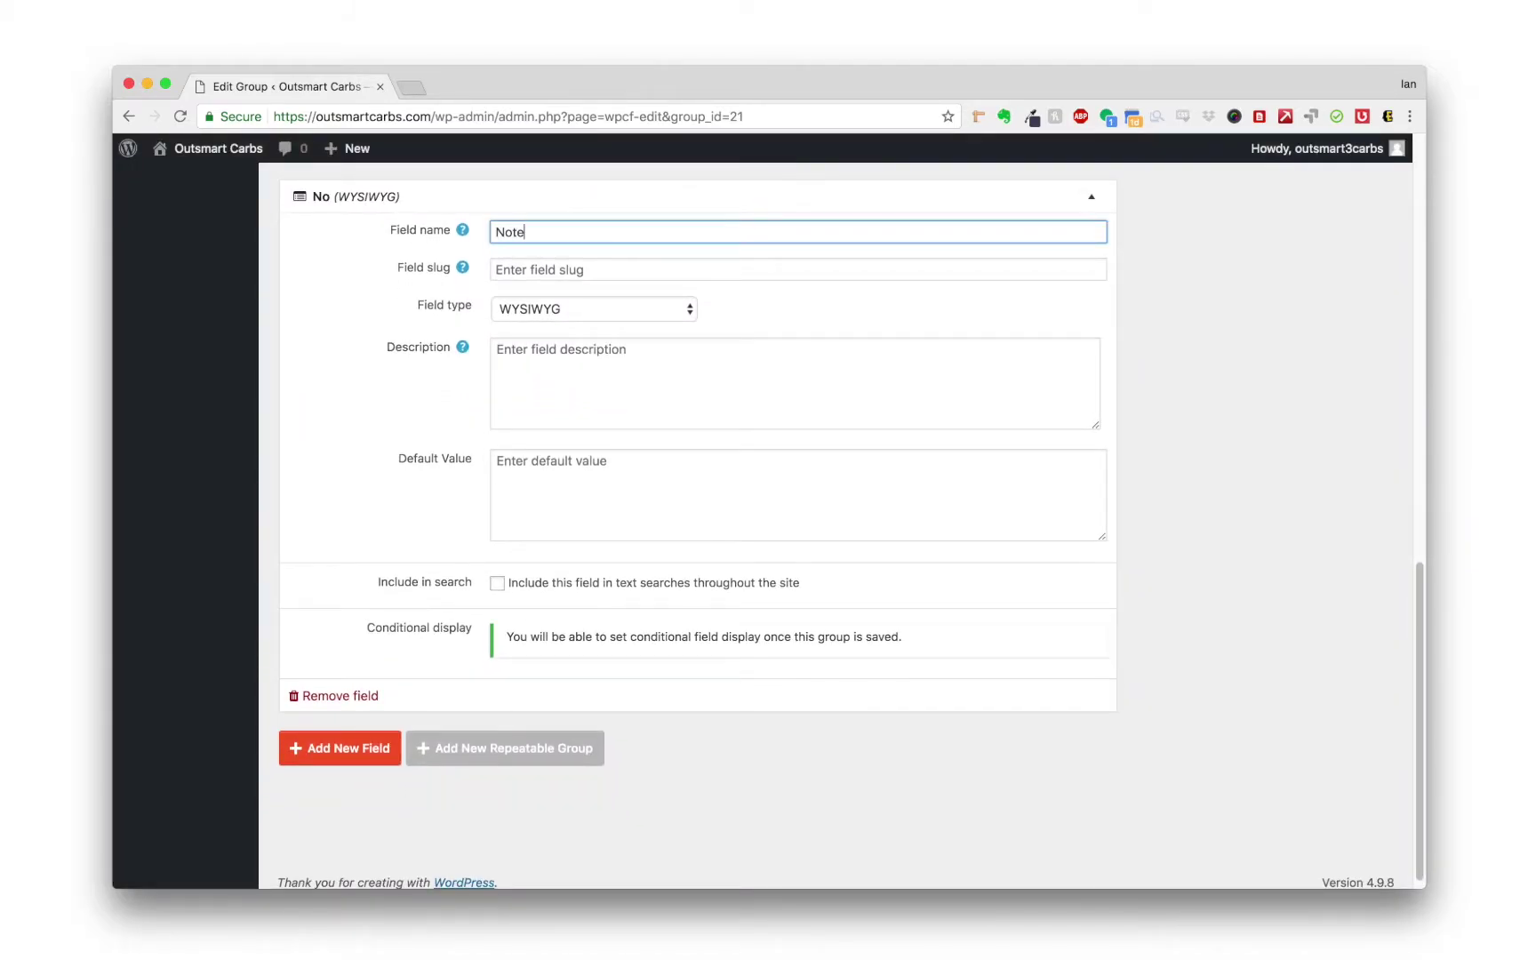
pyautogui.click(514, 276)
pyautogui.write('recipe-')
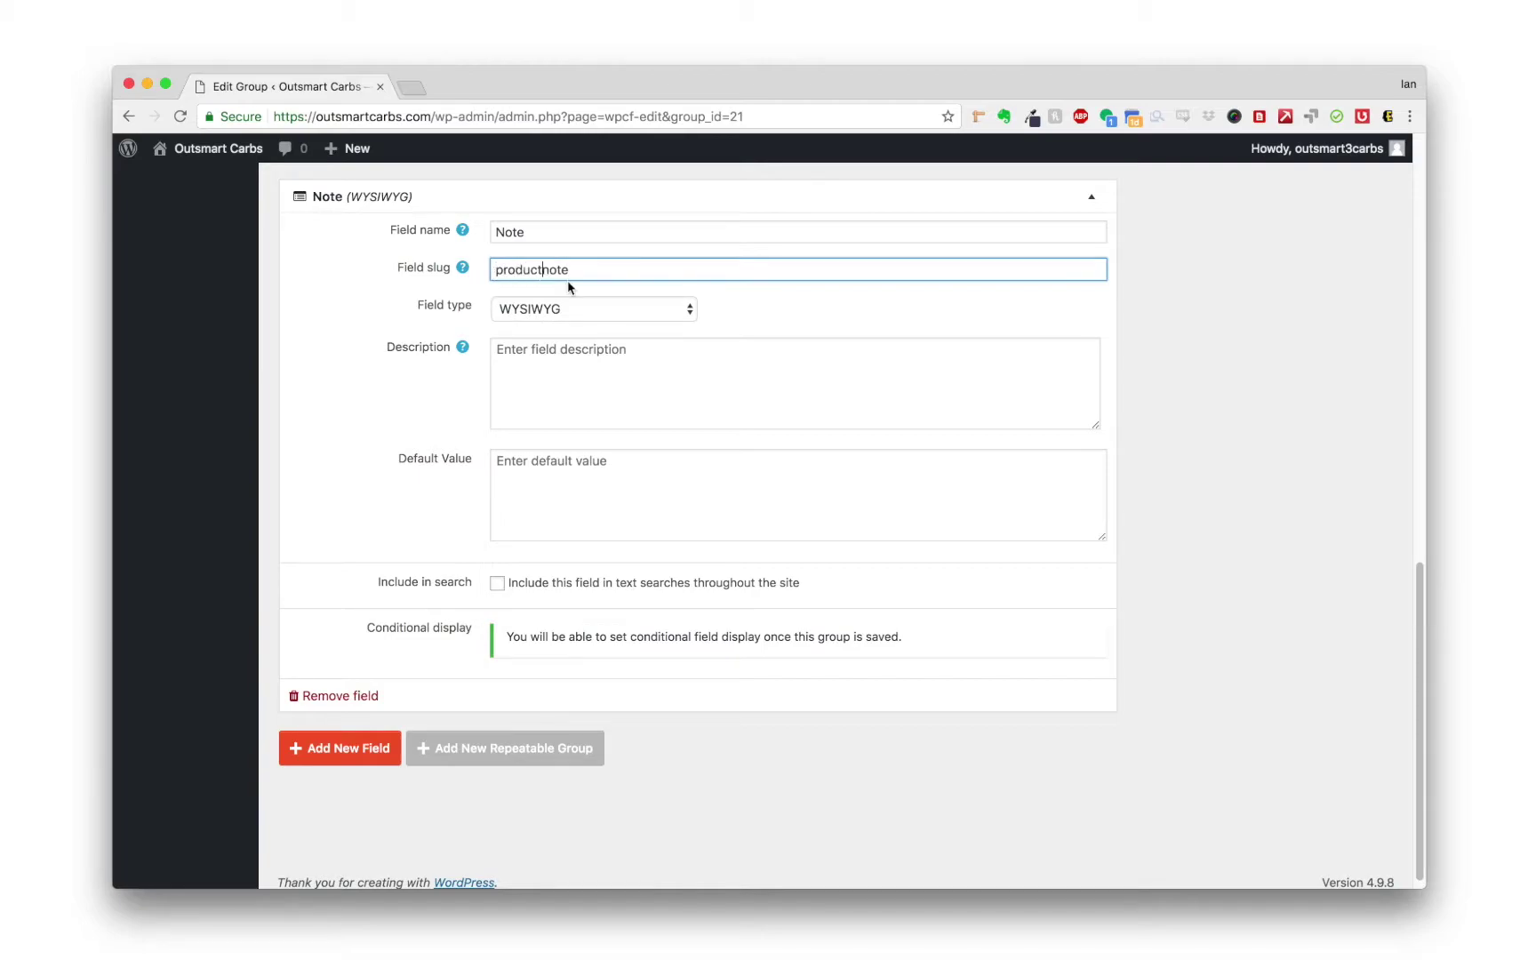
pyautogui.click(1092, 197)
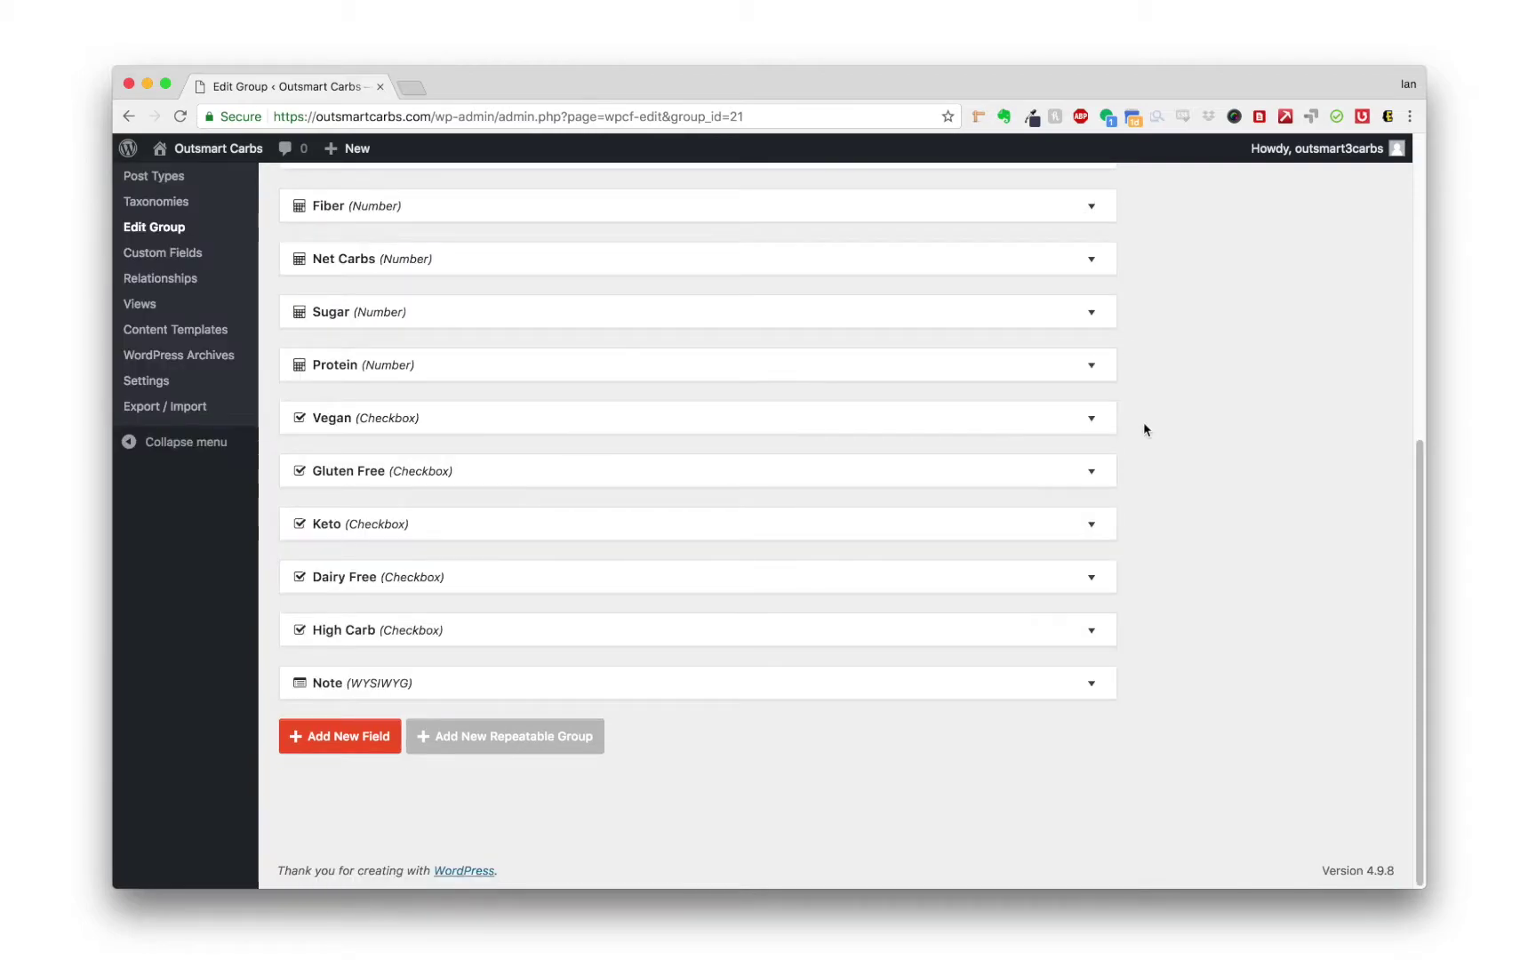
pyautogui.scroll(10, 1144, 429)
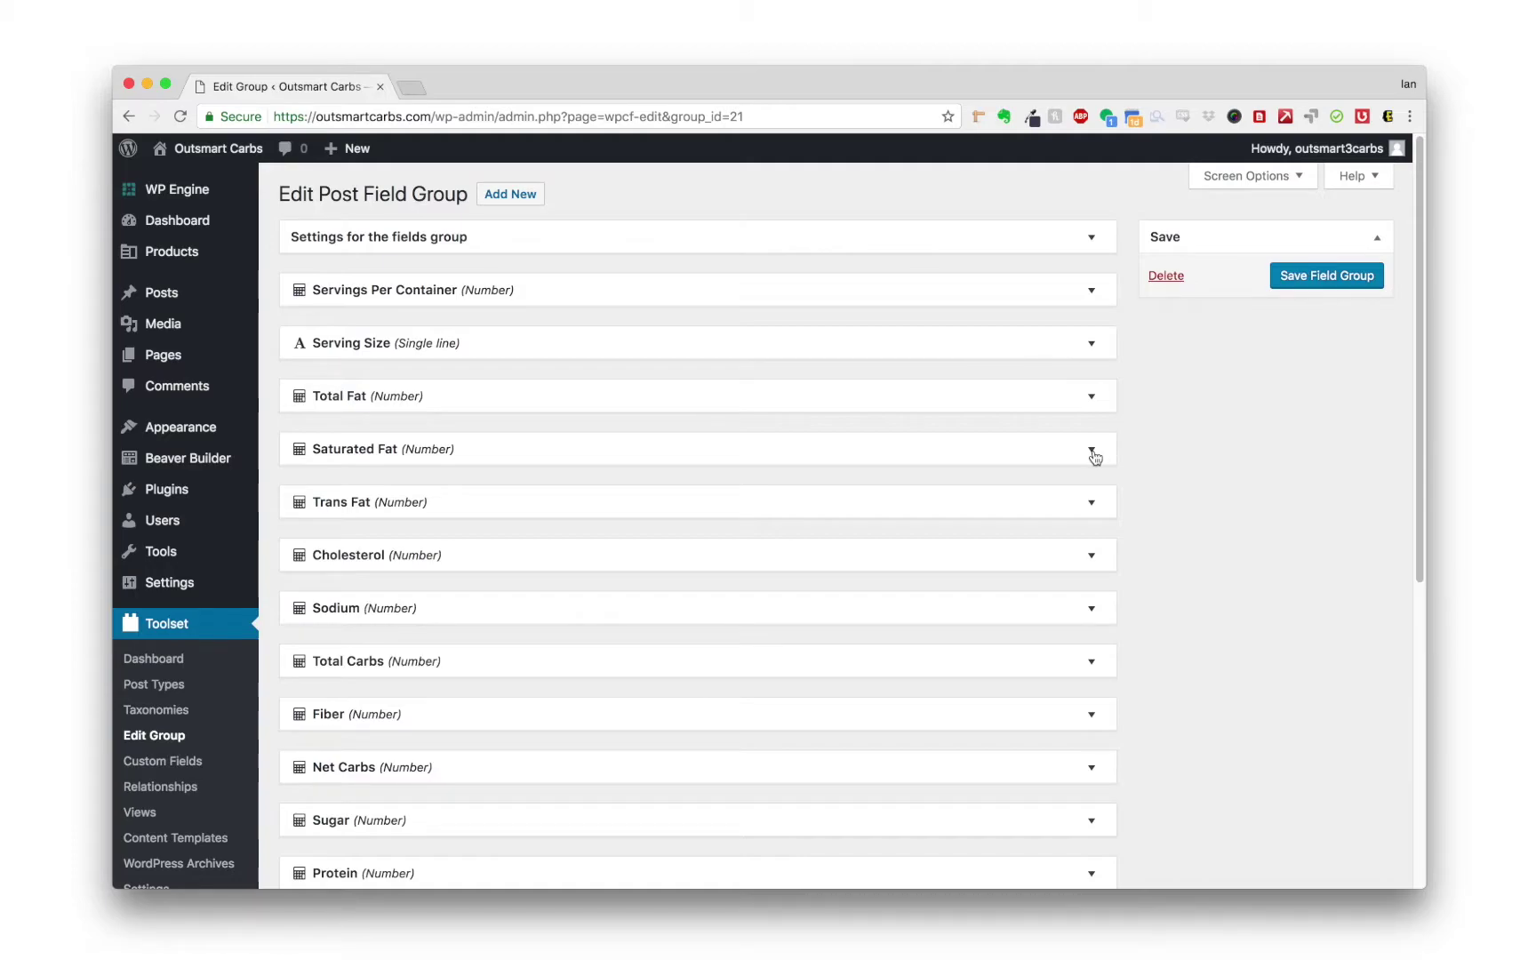
pyautogui.scroll(-6, 1095, 449)
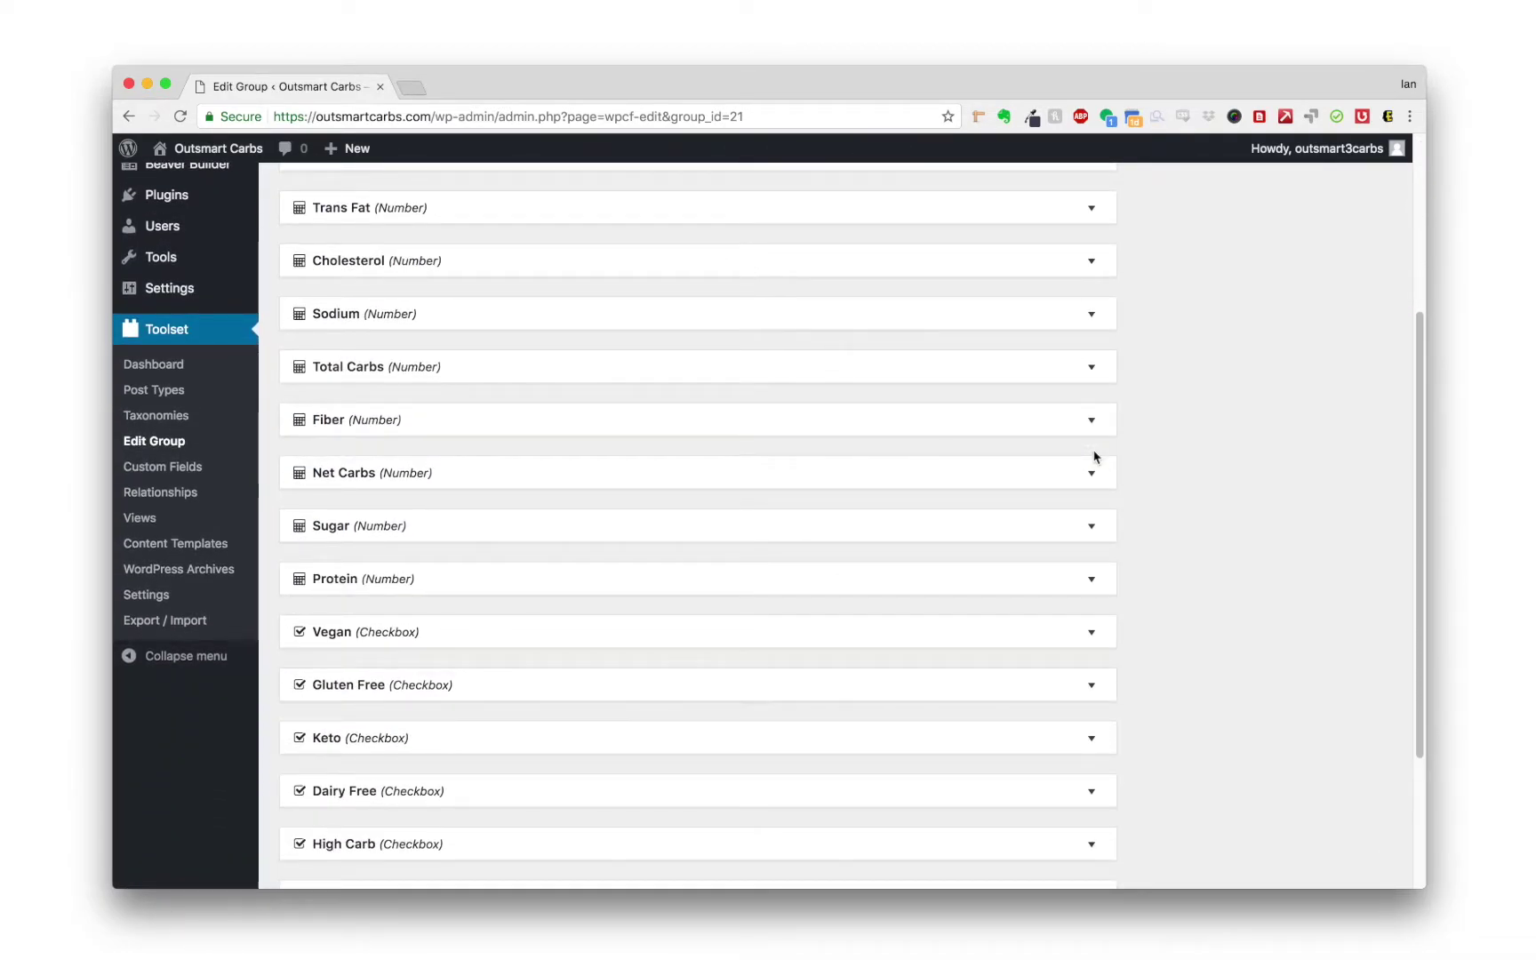
pyautogui.scroll(-5, 1095, 457)
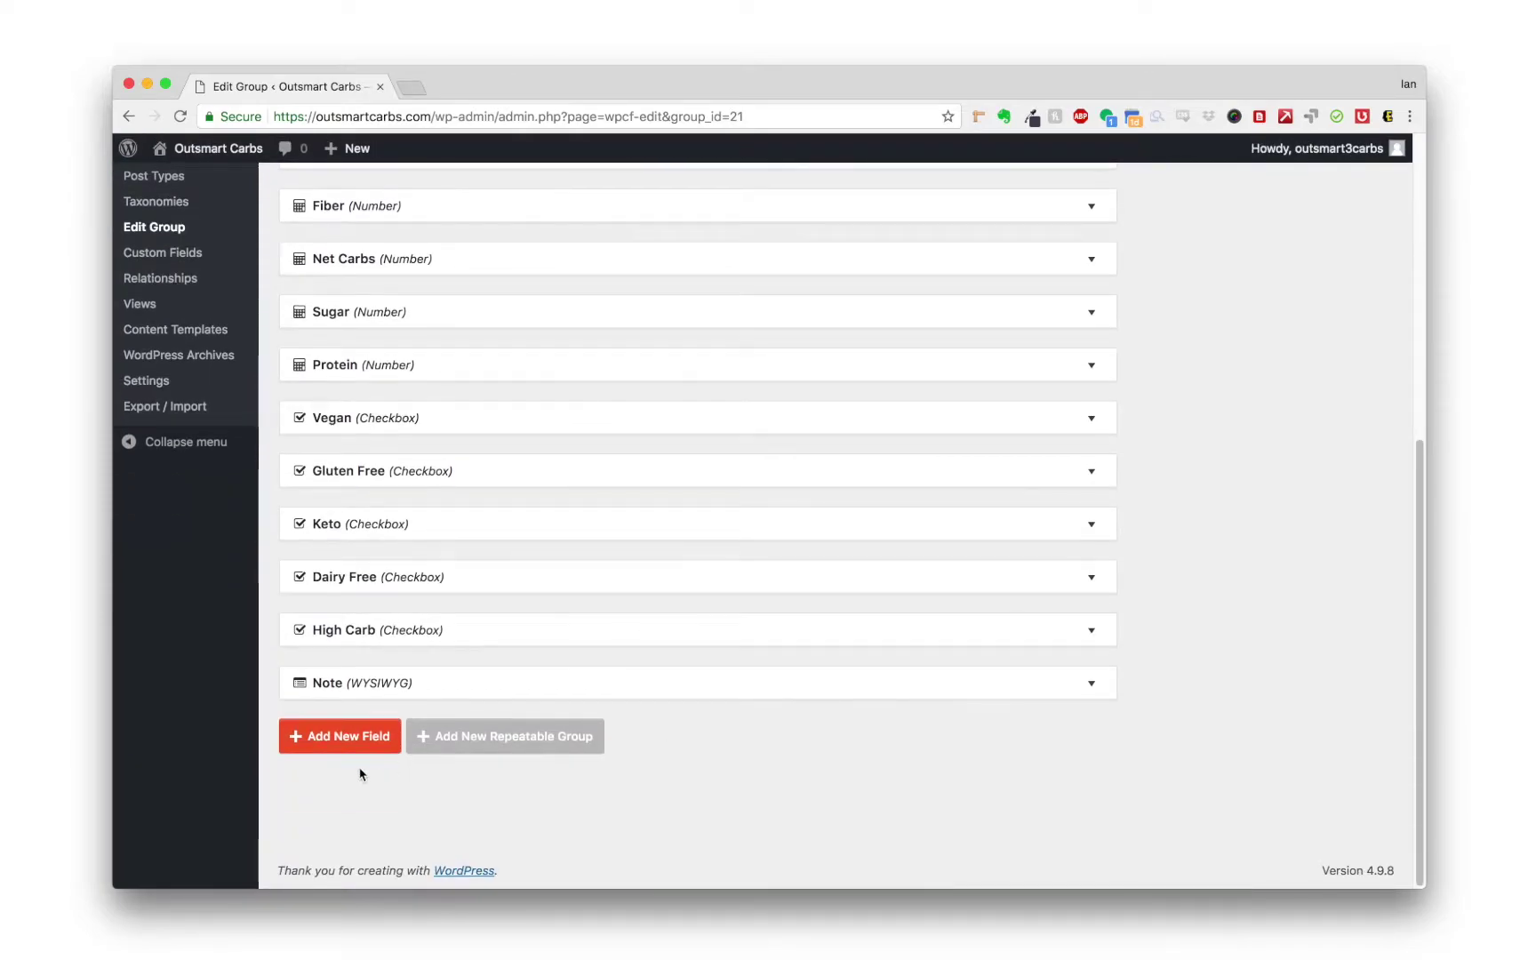
# Step: Add a Buy Link URL field with slug productbuylink
pyautogui.click(329, 734)
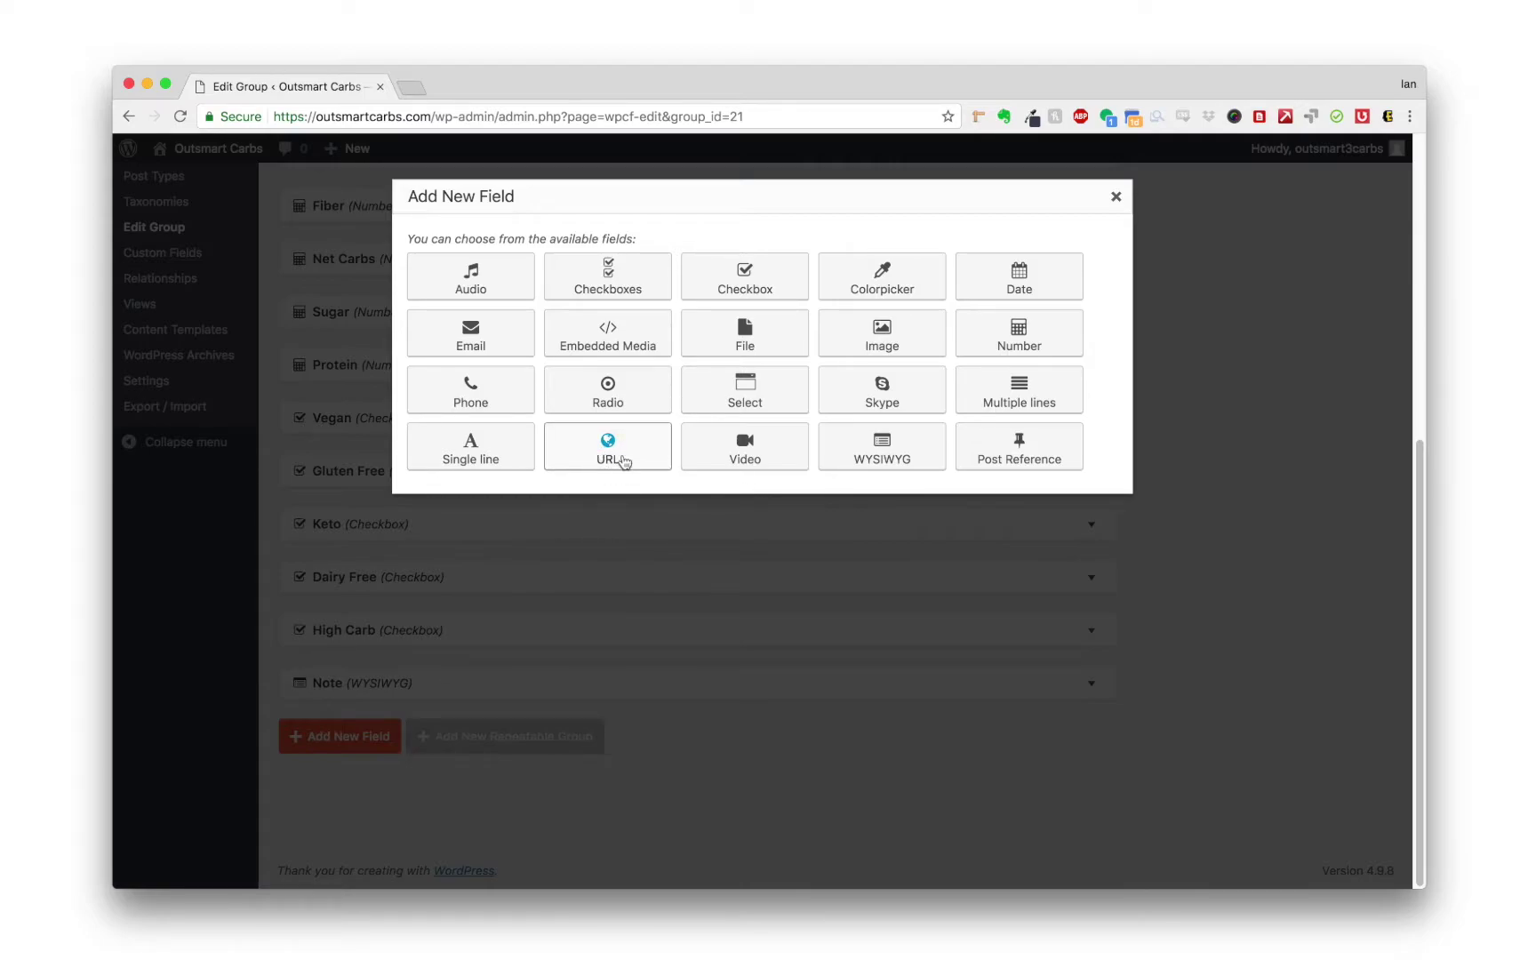
pyautogui.click(624, 456)
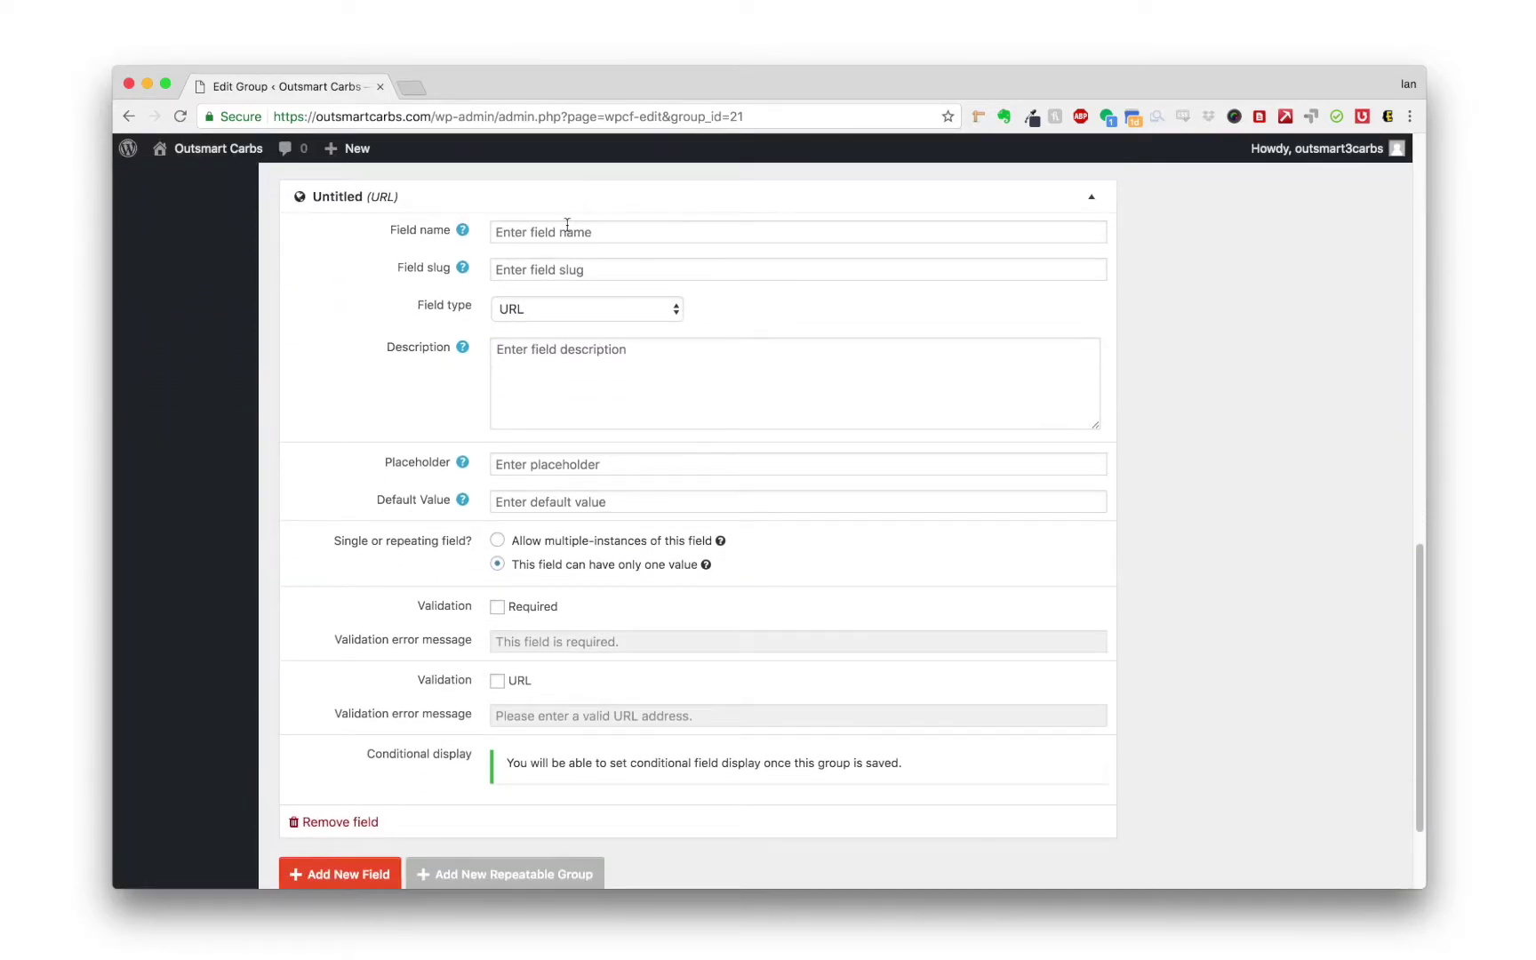
pyautogui.click(563, 230)
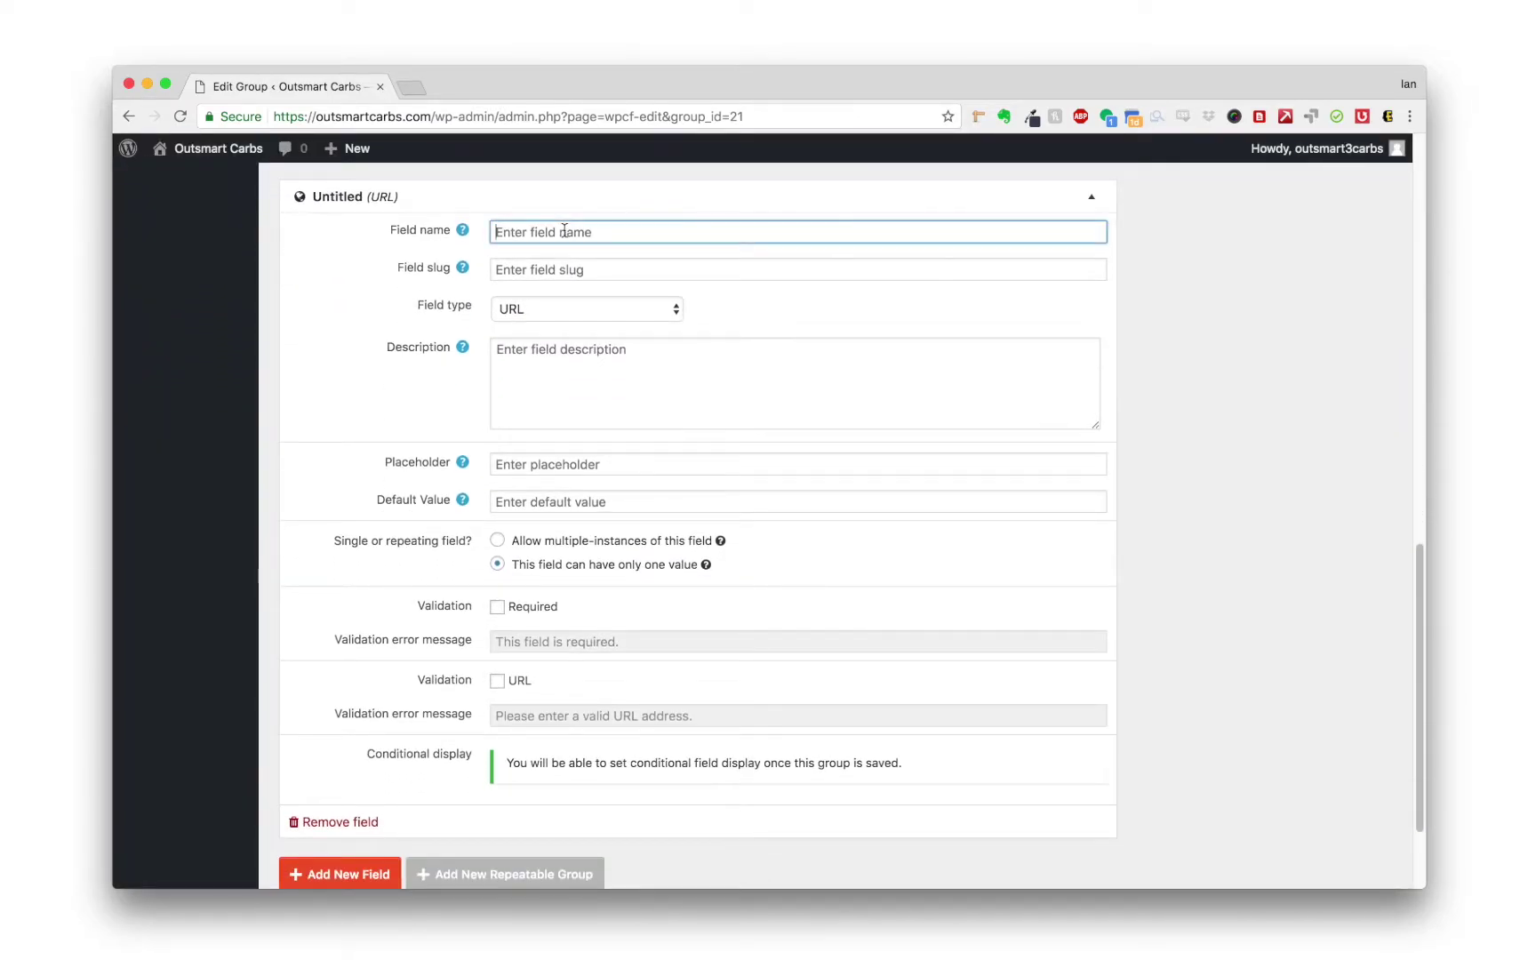
pyautogui.write('Buy Link')
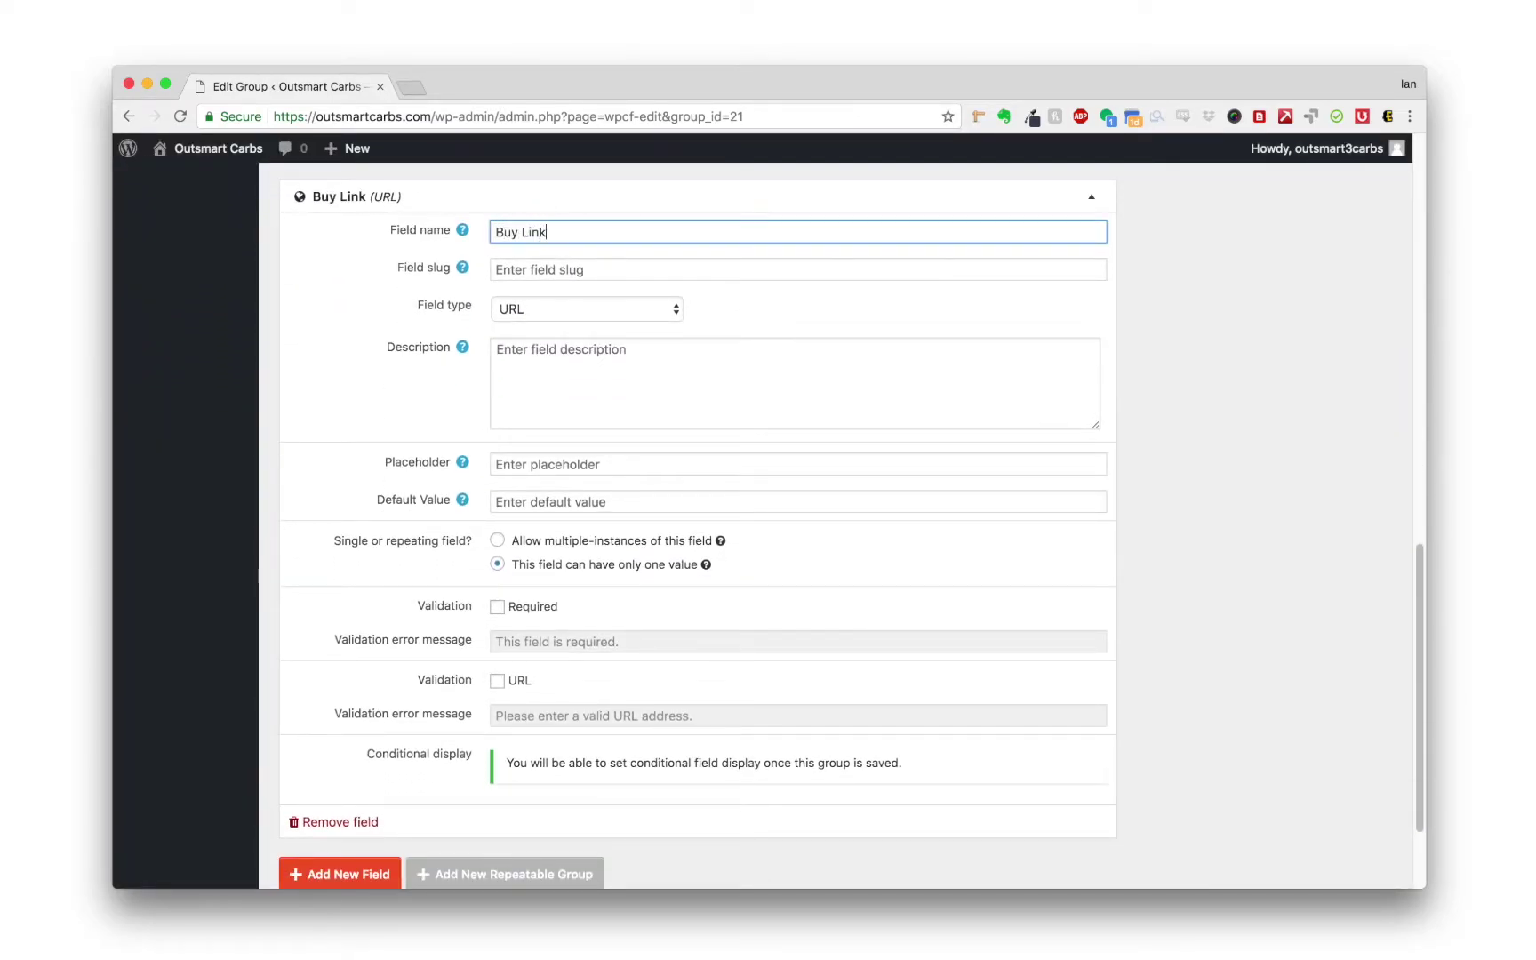
pyautogui.click(573, 264)
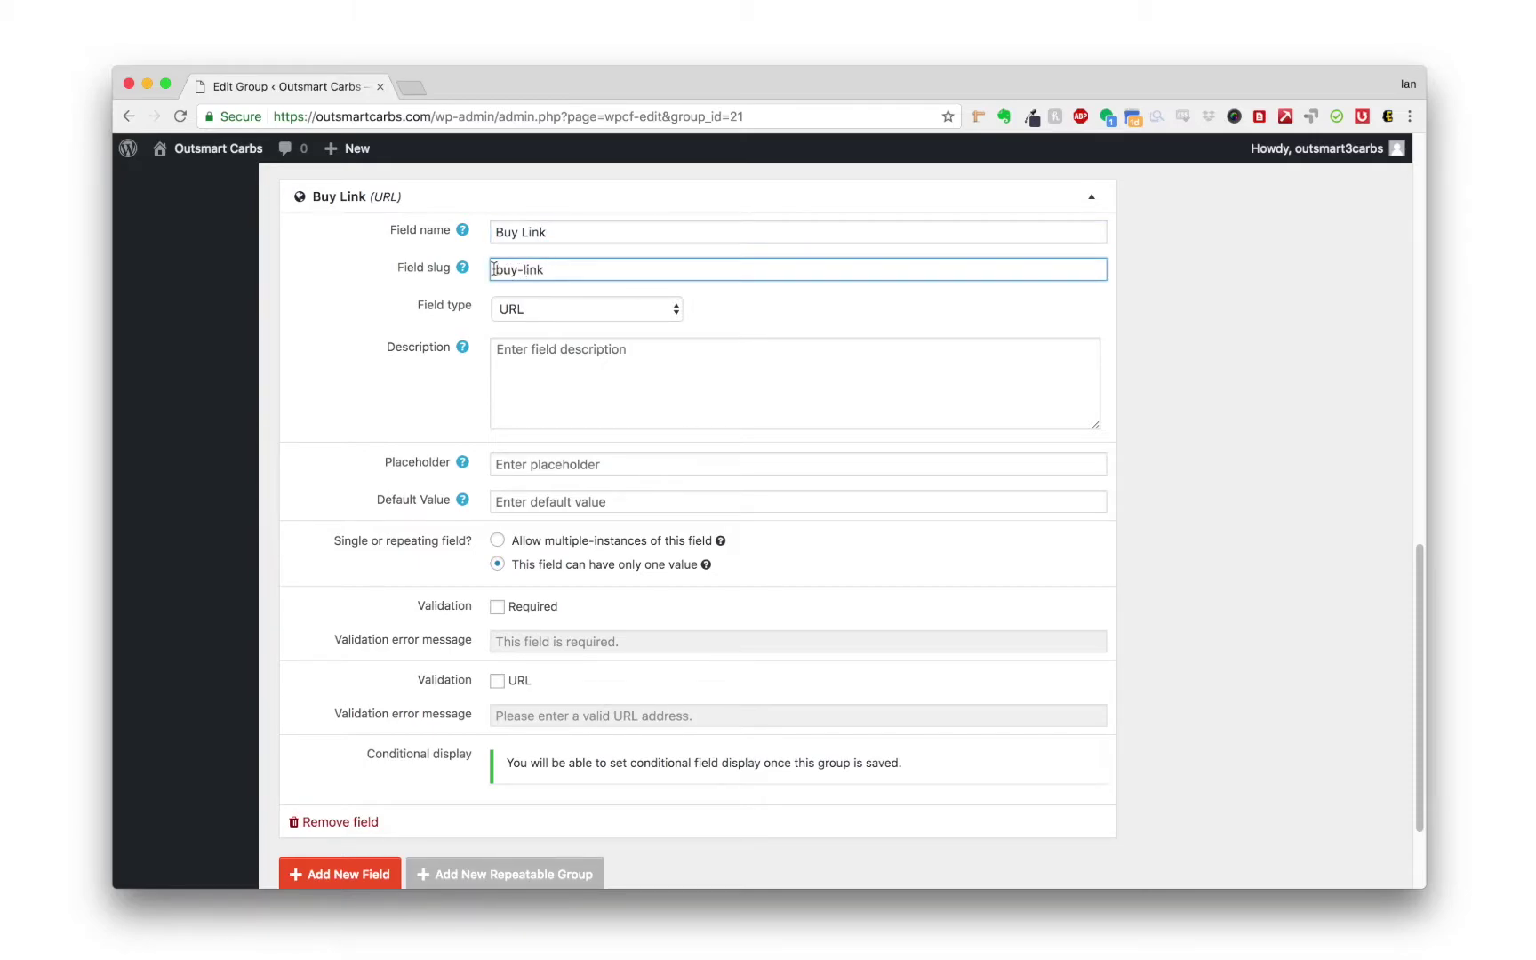
pyautogui.write('product')
pyautogui.click(573, 270)
pyautogui.press('BackSpace')
pyautogui.click(1091, 196)
# Step: Move the Buy Link field up between Protein and Vegan
pyautogui.scroll(6, 1117, 557)
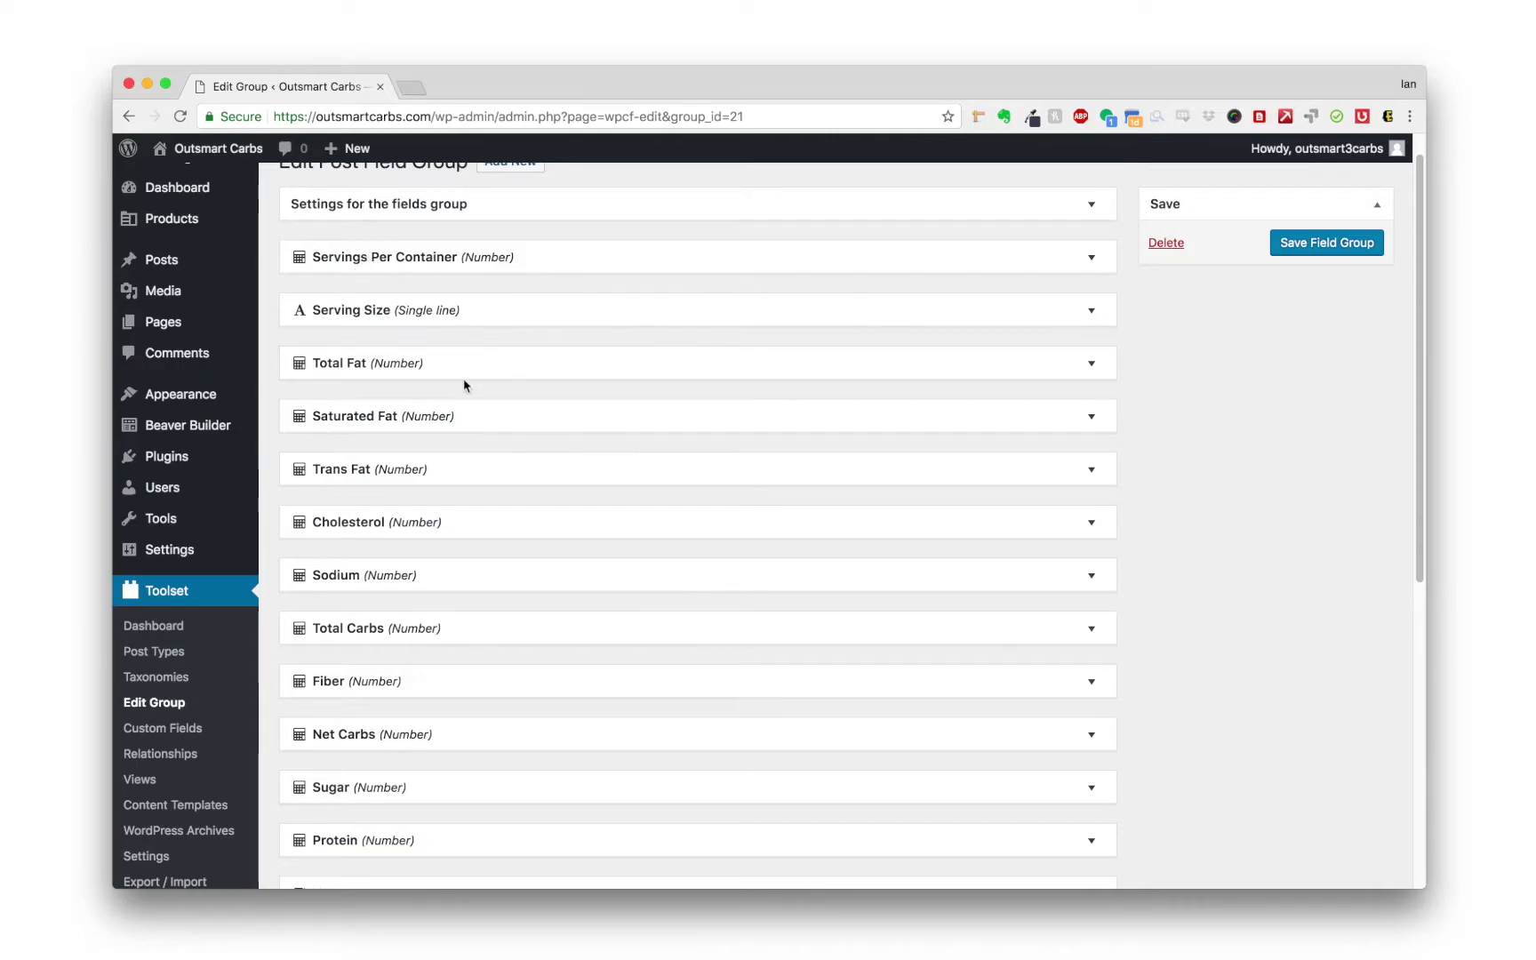
pyautogui.scroll(-6, 415, 360)
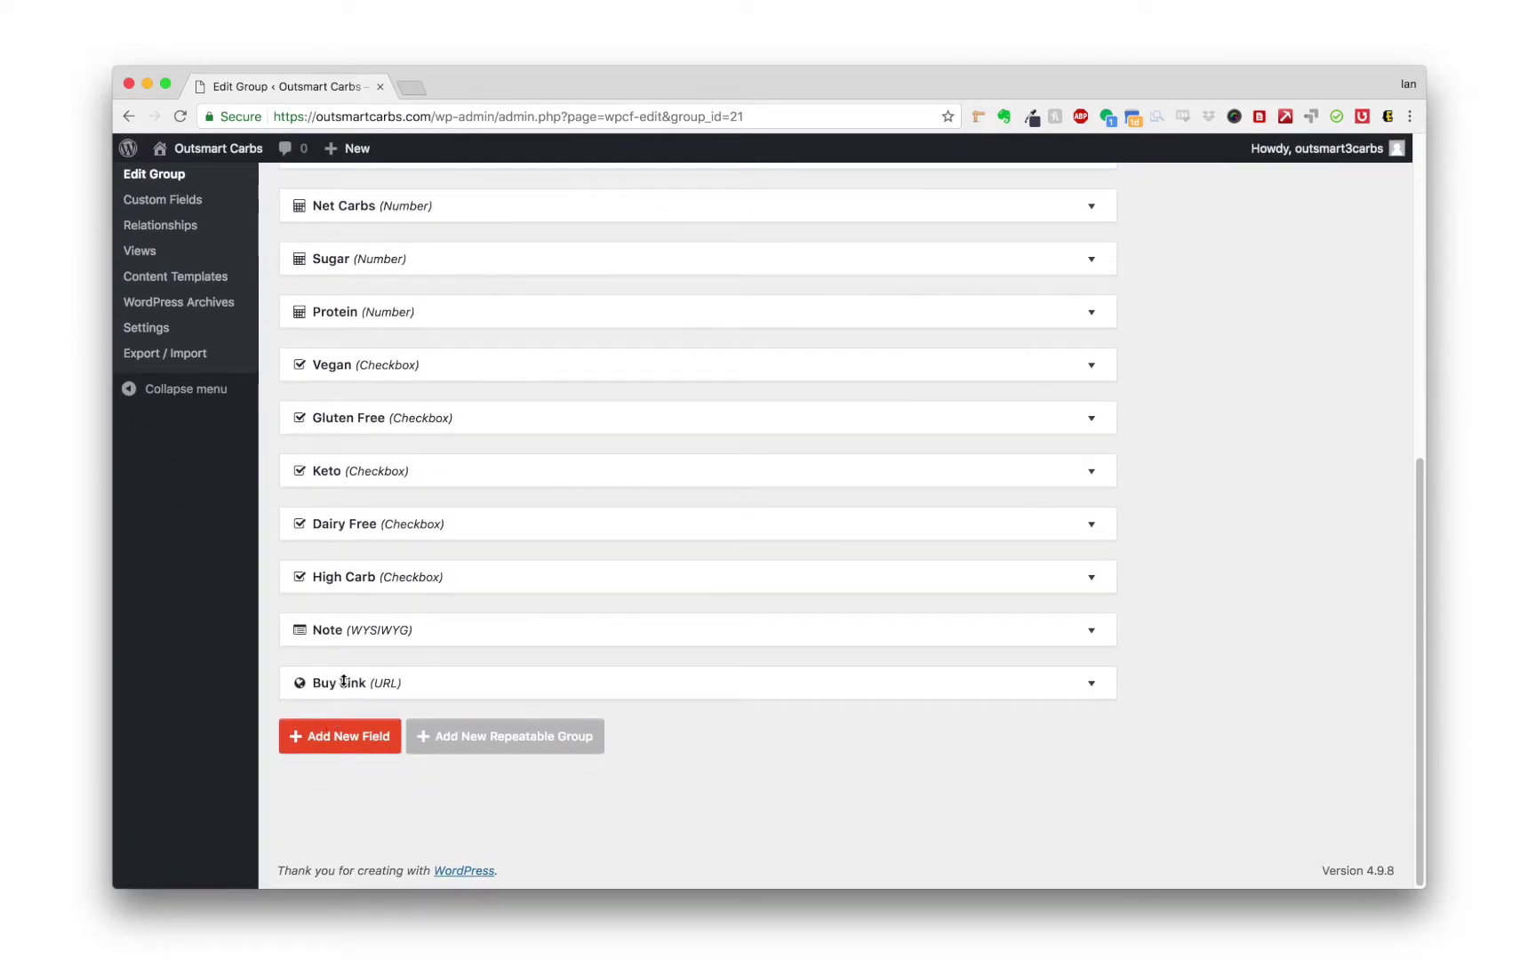
pyautogui.moveTo(340, 681); pyautogui.dragTo(333, 411)
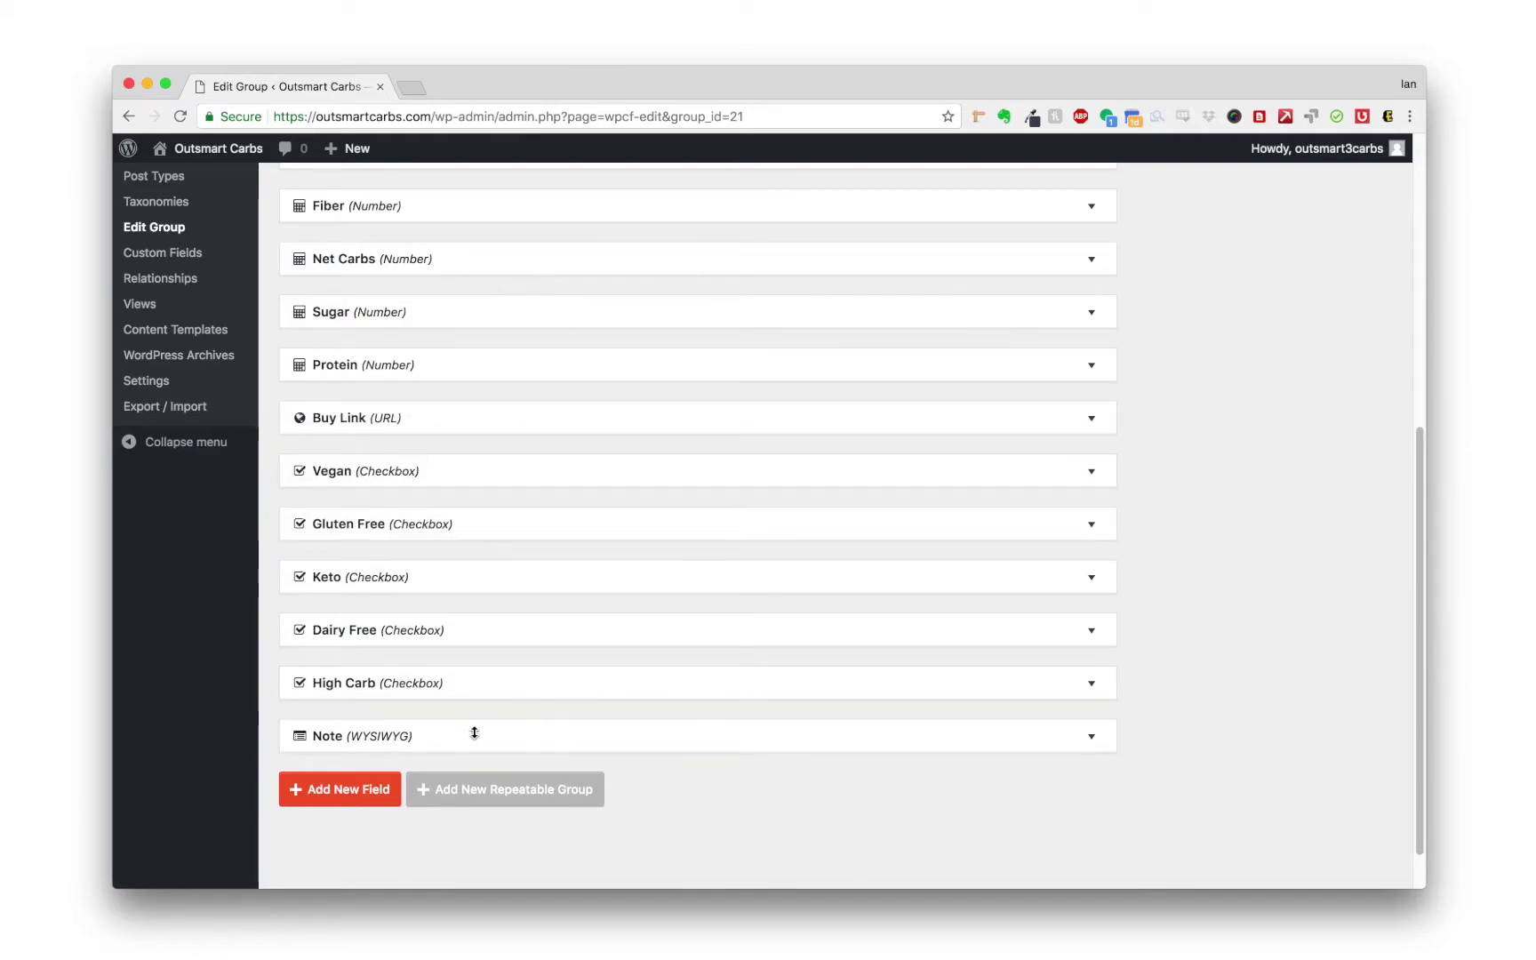
pyautogui.scroll(10, 475, 734)
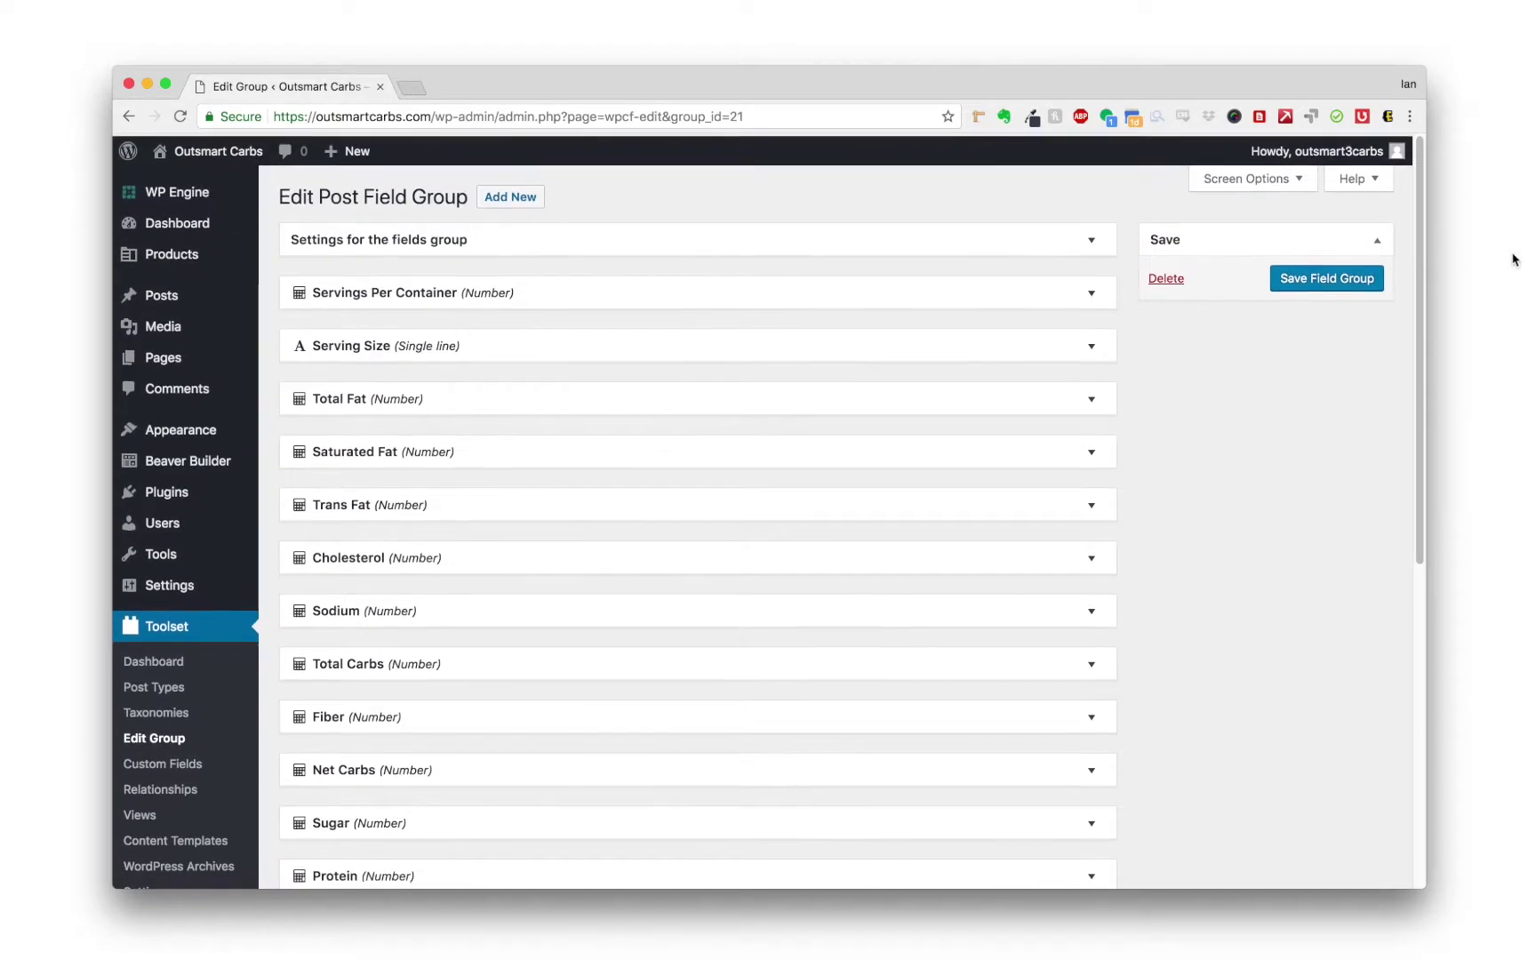
# Step: Save the field group and open Add New Product in a new browser tab
pyautogui.click(1285, 277)
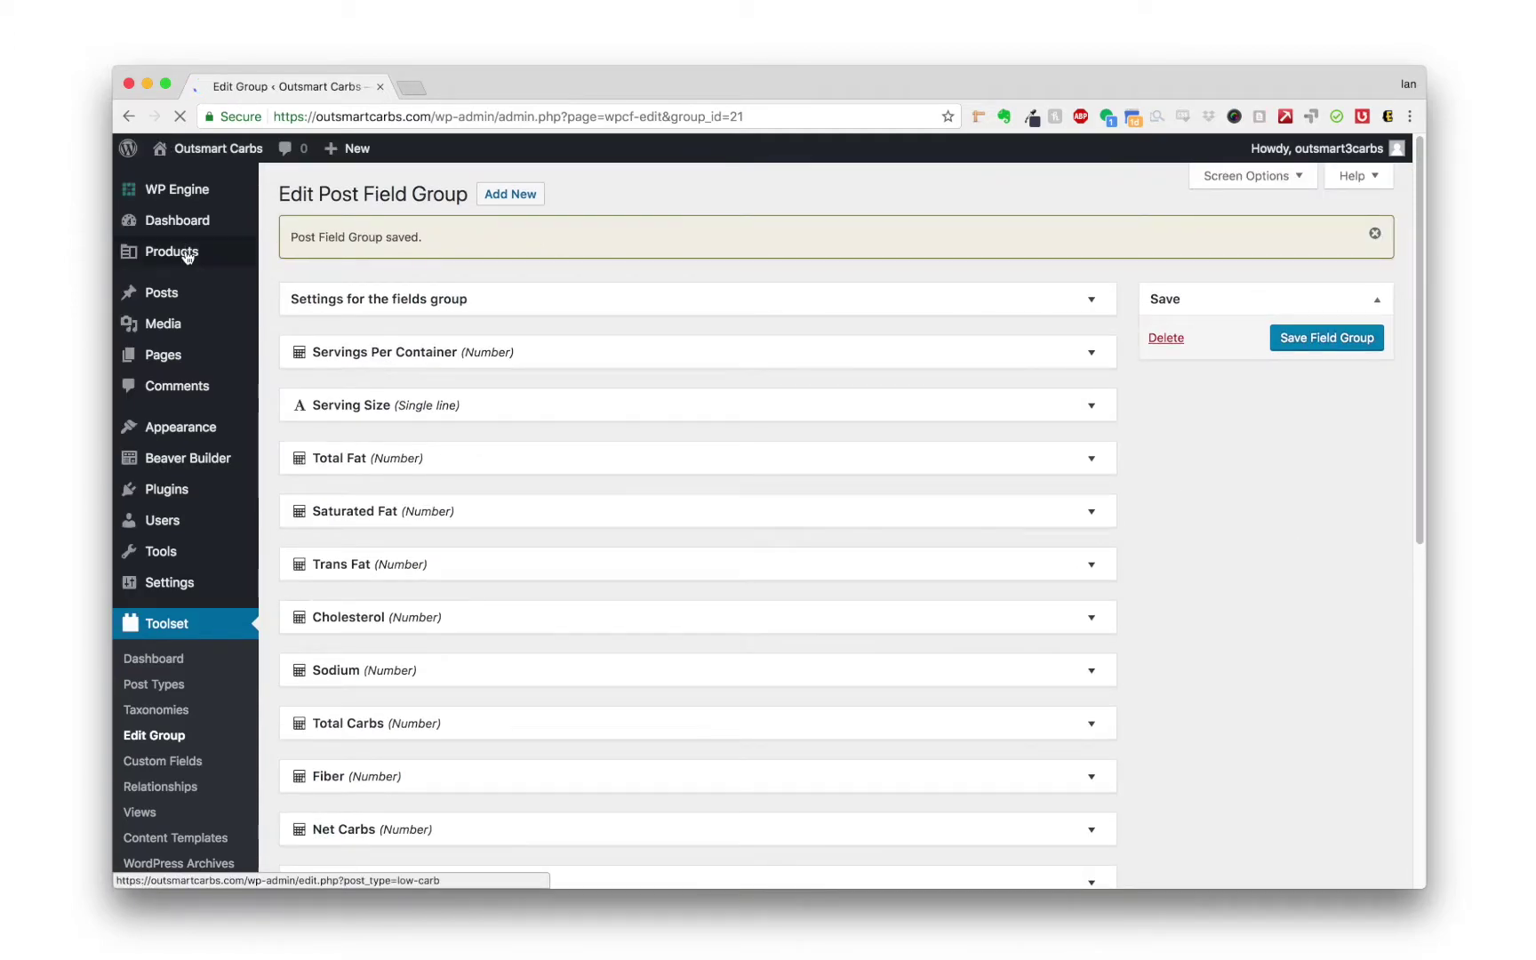
pyautogui.moveTo(236, 252)
pyautogui.rightClick(291, 278)
pyautogui.click(338, 286)
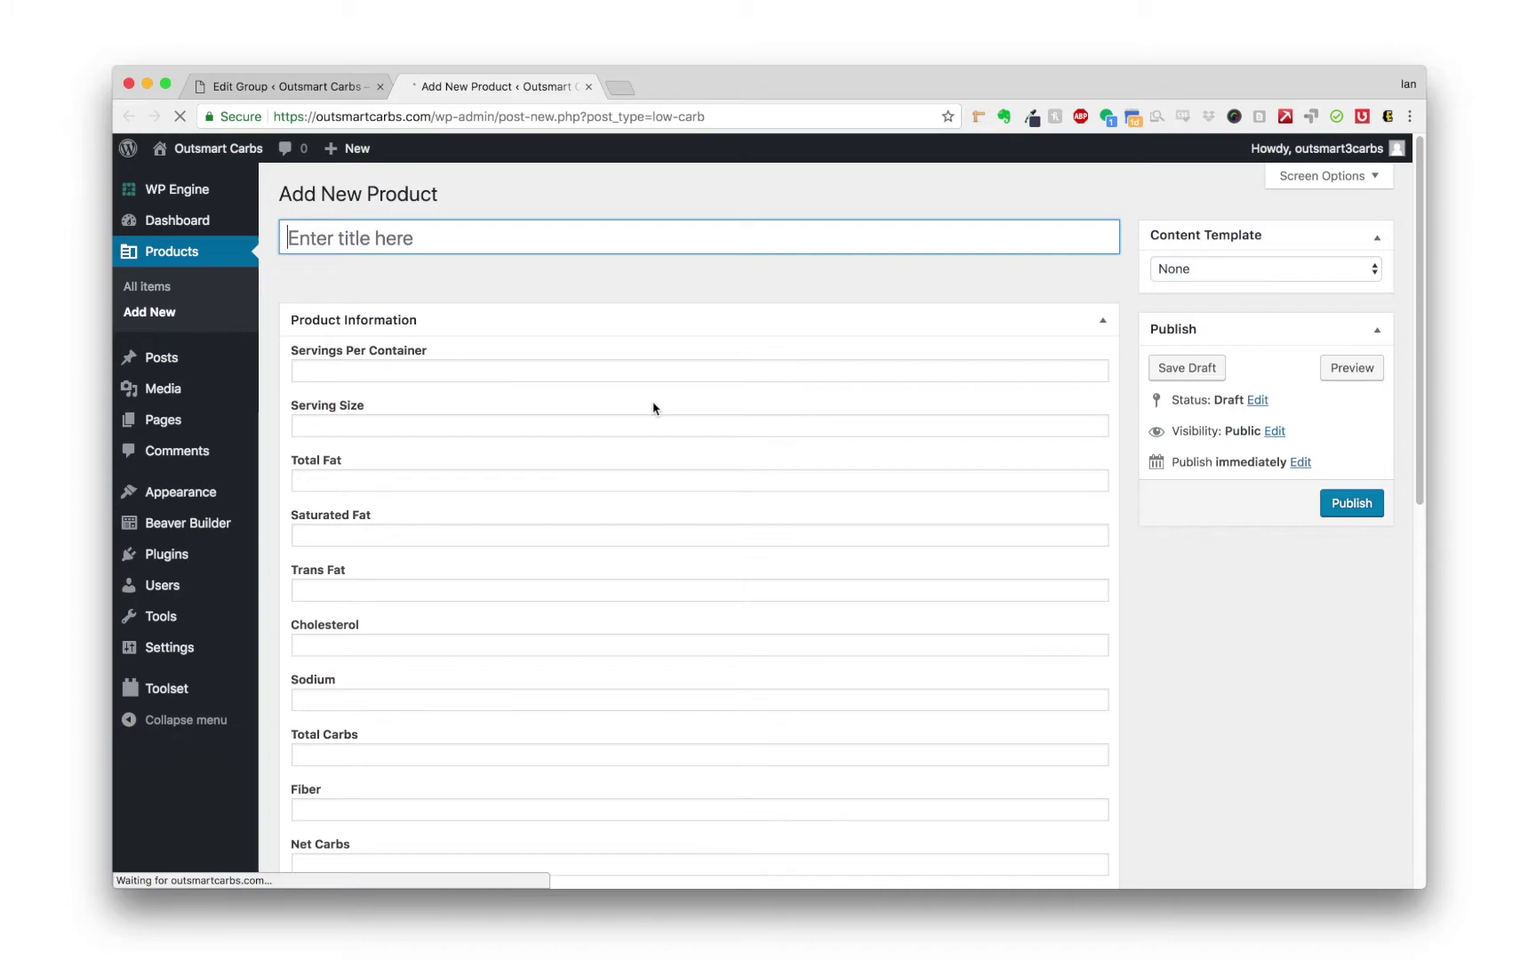
# Step: Try the Servings Per Container, Serving Size and Total Fat fields on the new product
pyautogui.scroll(-2, 623, 378)
pyautogui.click(364, 272)
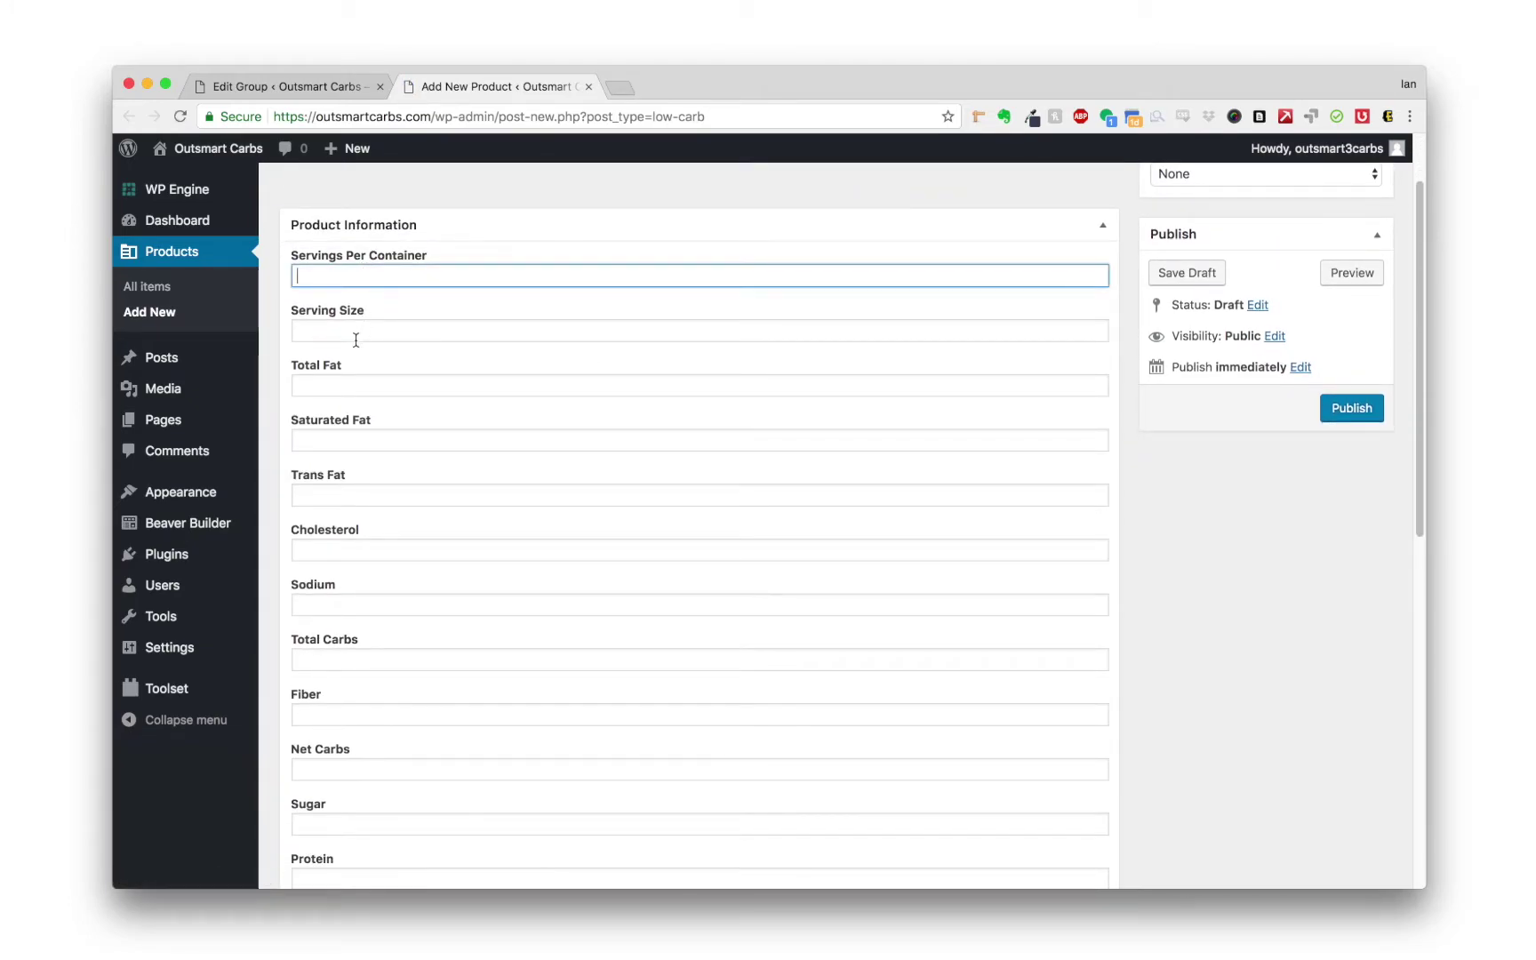
pyautogui.click(362, 331)
pyautogui.click(391, 388)
# Step: Tick the Vegan and Gluten Free diet options and try the Buy Link field
pyautogui.scroll(-5, 444, 408)
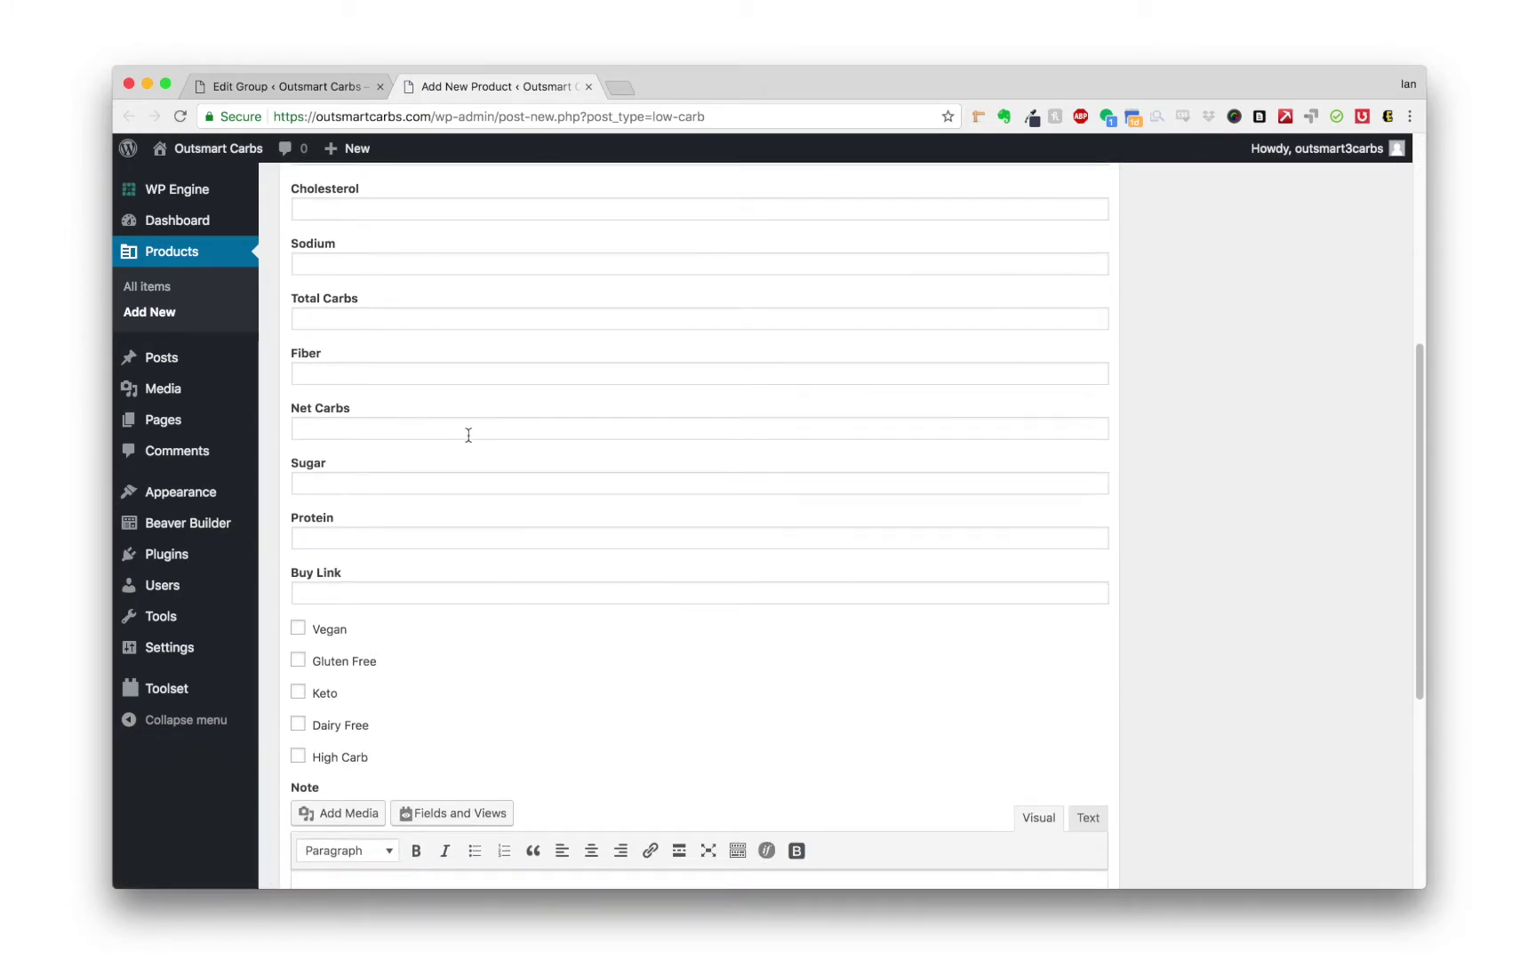
pyautogui.scroll(-3, 467, 440)
pyautogui.click(298, 451)
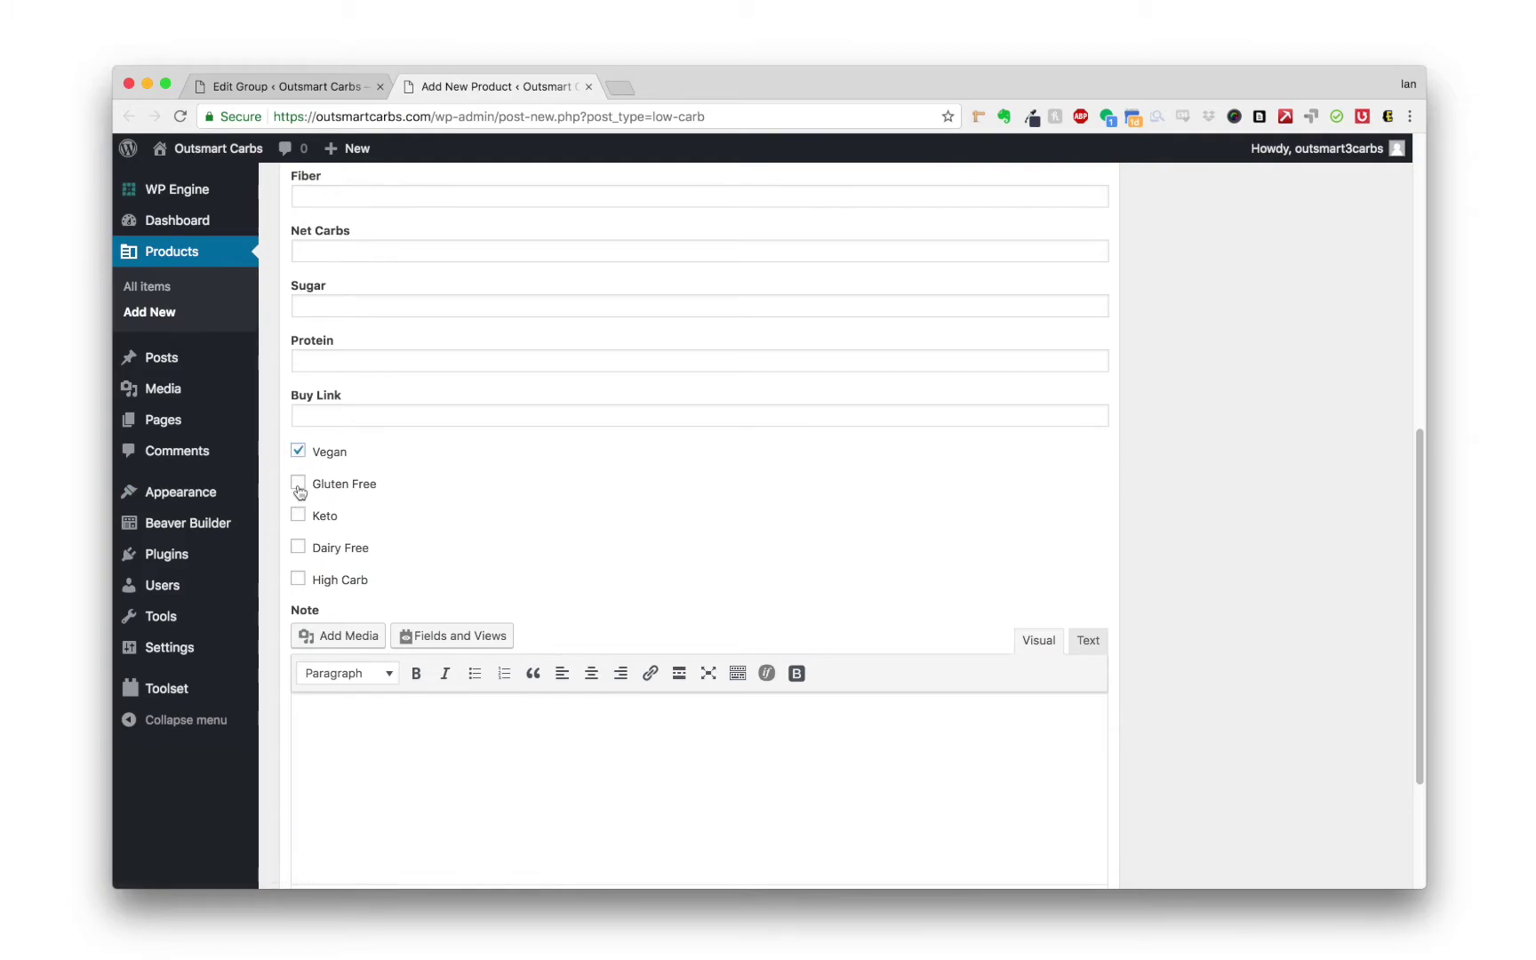
pyautogui.click(298, 484)
pyautogui.click(318, 416)
pyautogui.scroll(-2, 550, 608)
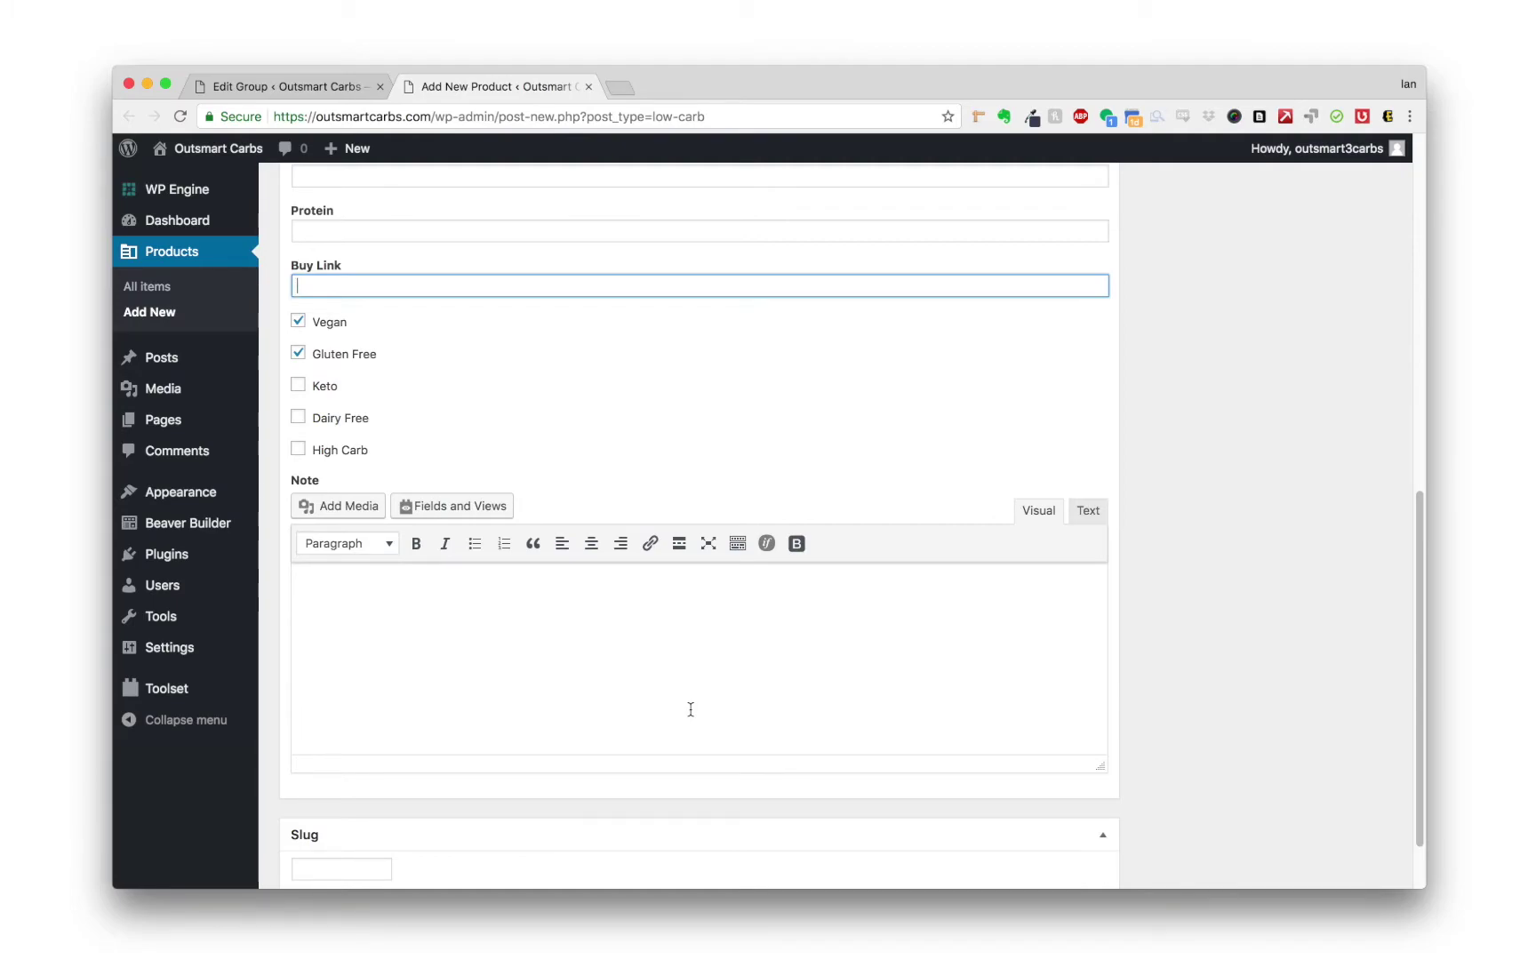
pyautogui.scroll(10, 691, 711)
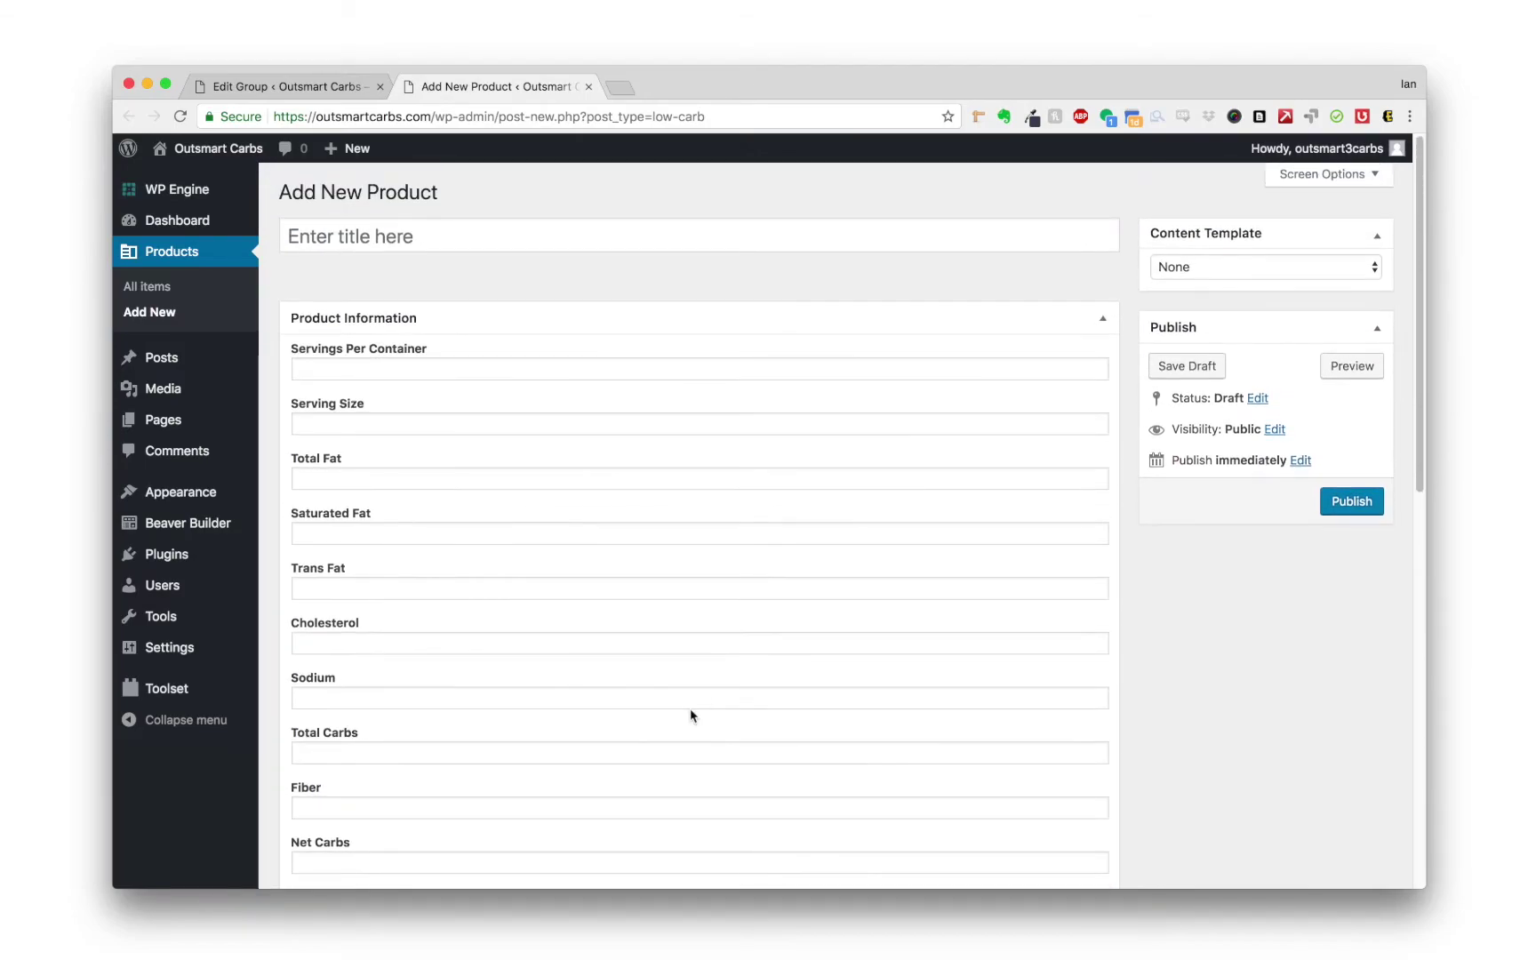